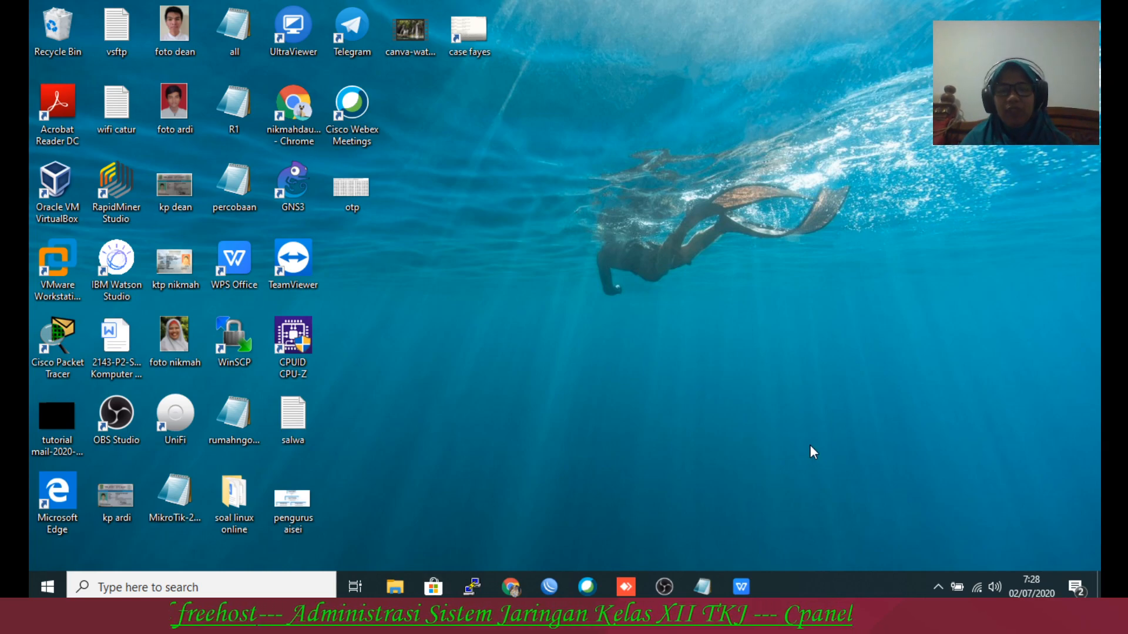
Open the "Konfigurasi control panel online.pdf" guide in WPS Office
mouse_move(742, 586)
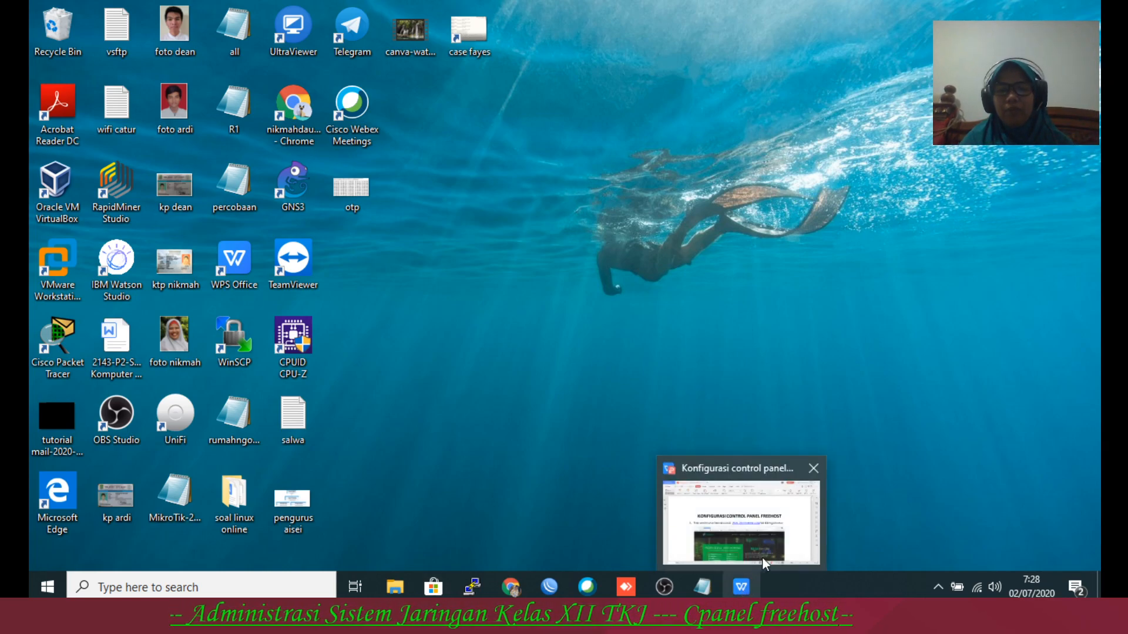
mouse_move(763, 557)
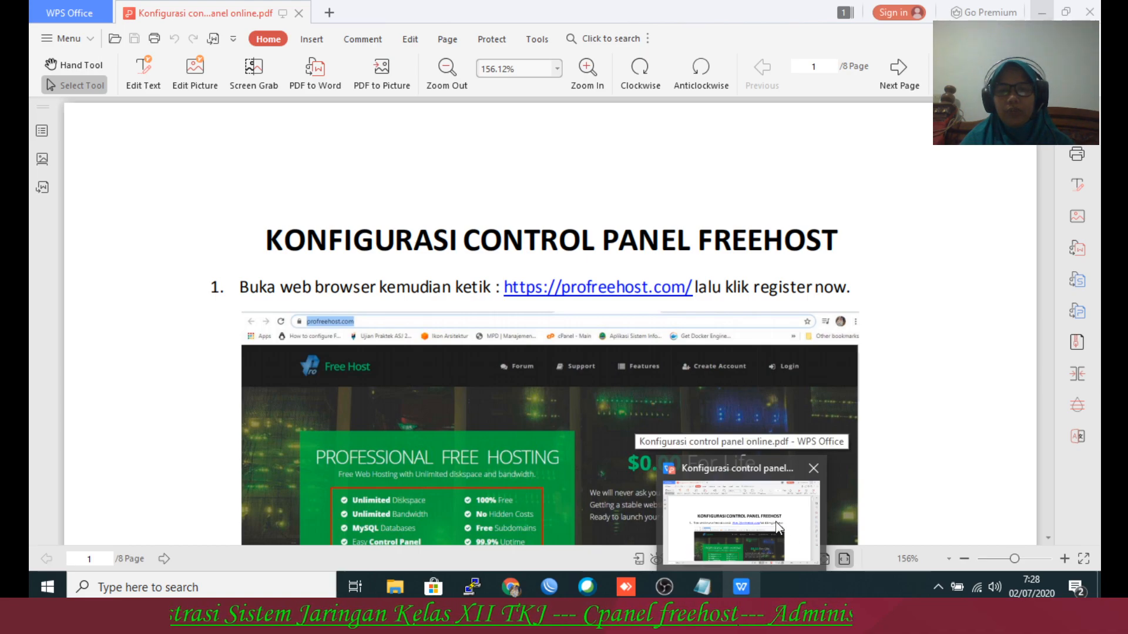
left_click(699, 546)
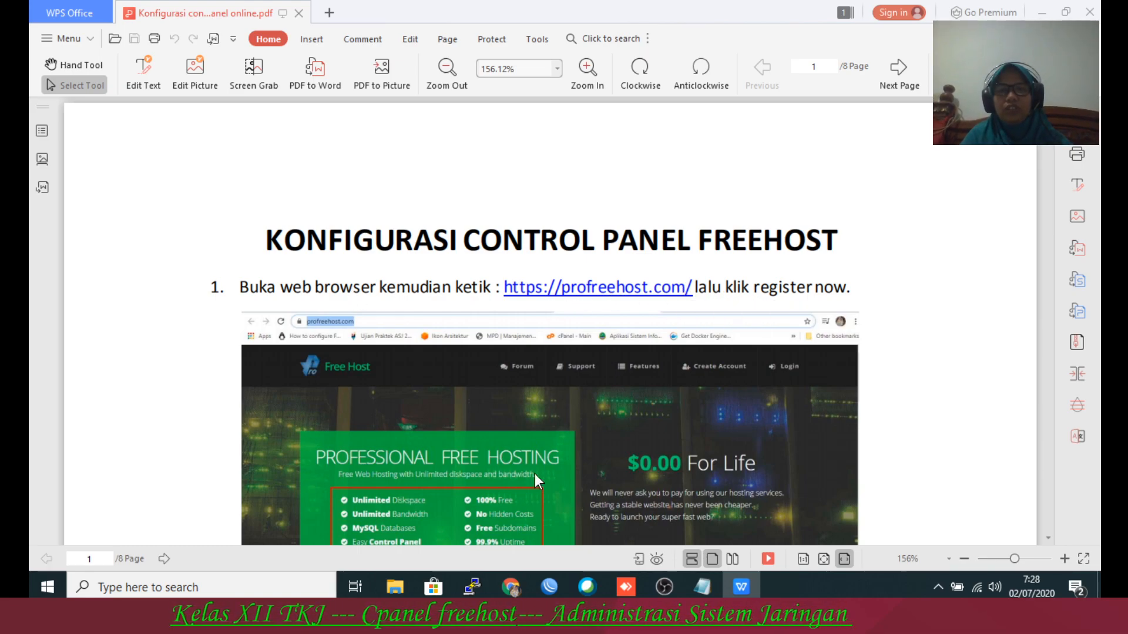
Switch to Chrome, search for profreehost in a new tab and open the profreehost.com website
left_click(512, 585)
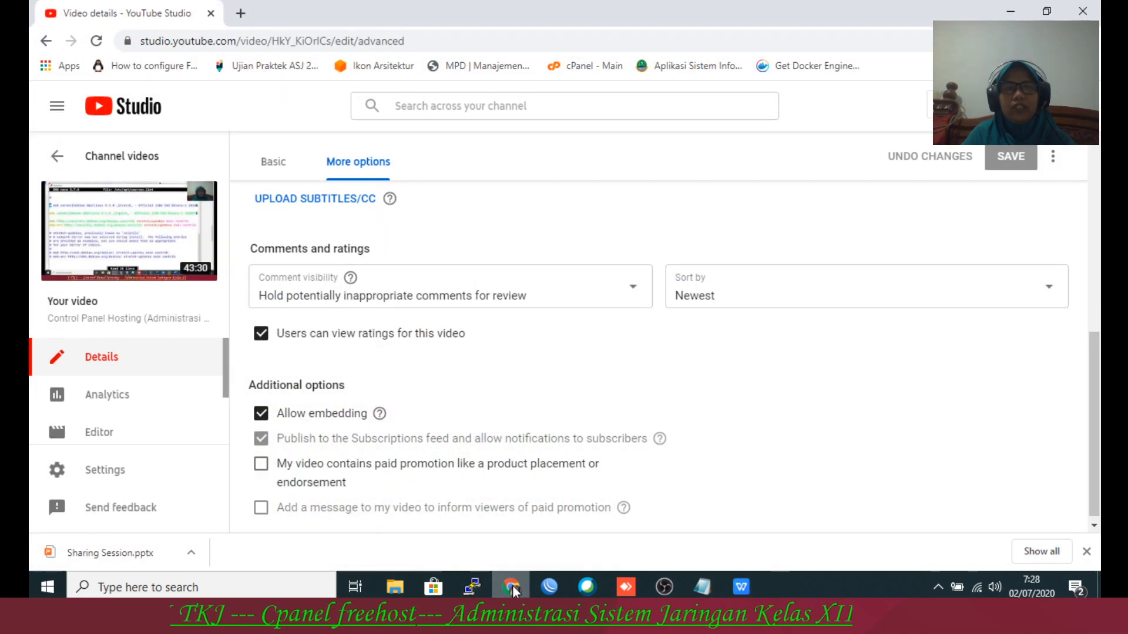
left_click(240, 13)
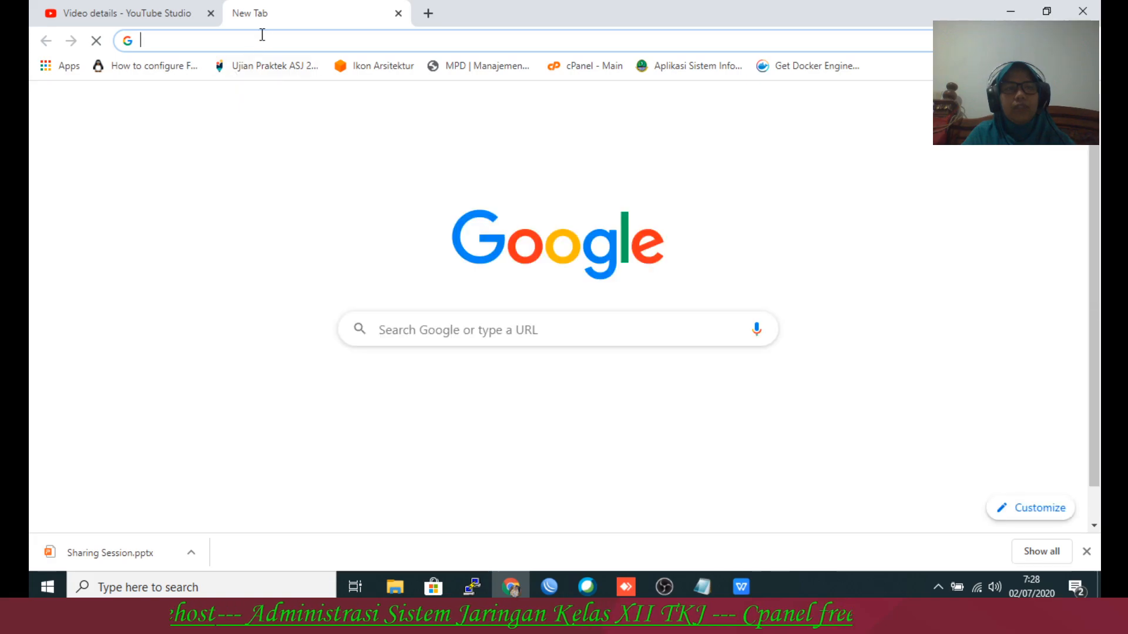
type("fre")
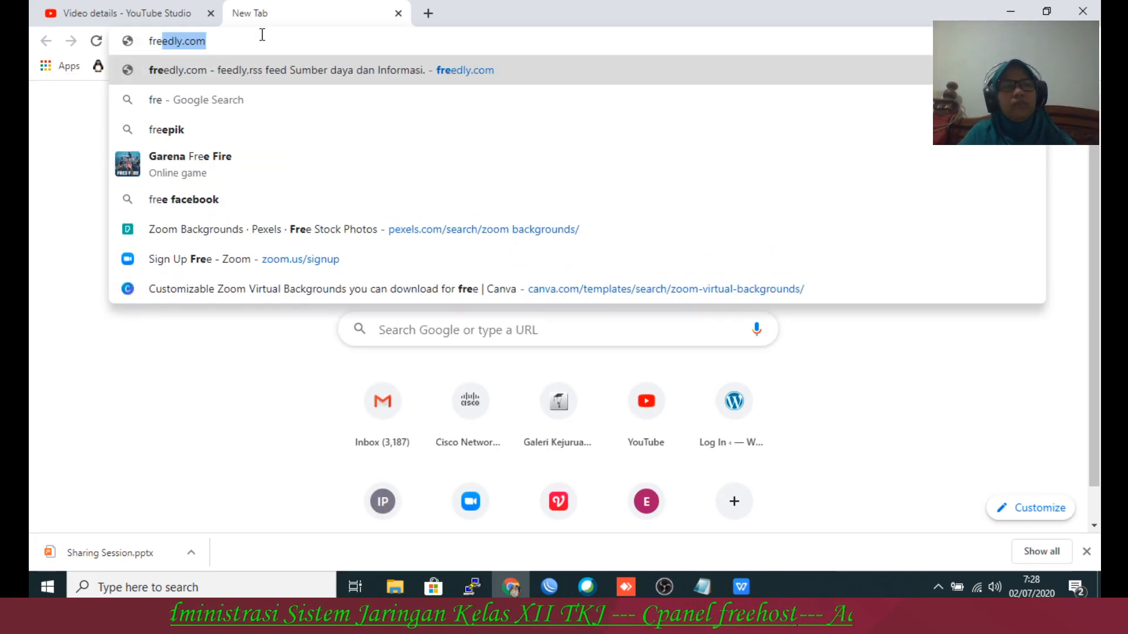
key("BackSpace")
key("BackSpace")
key("BackSpace")
key("BackSpace")
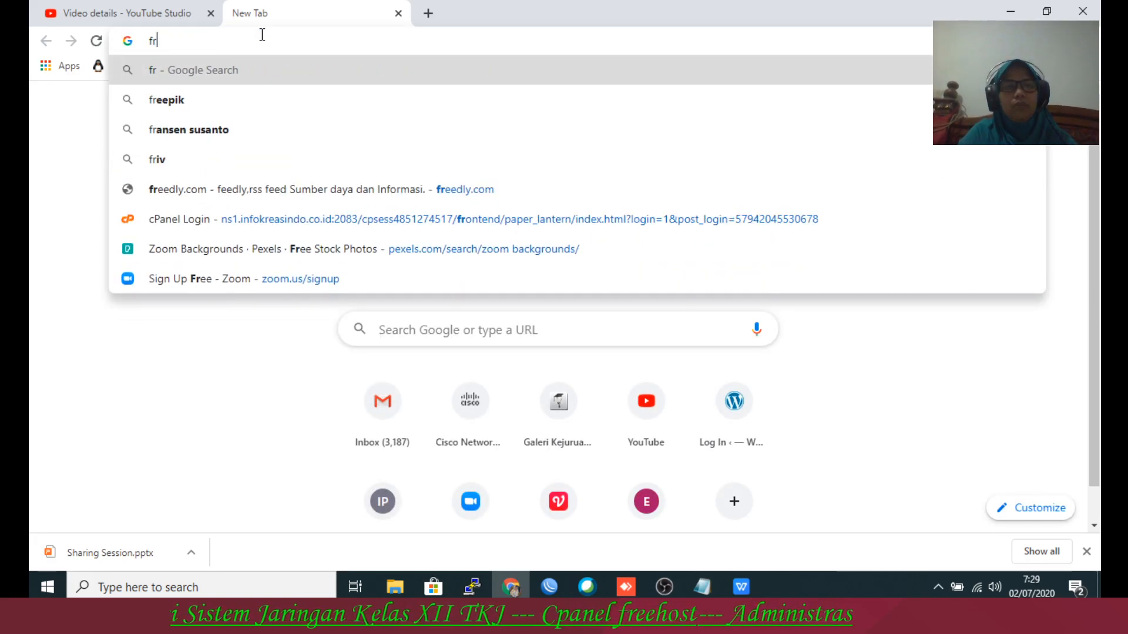
type("pro")
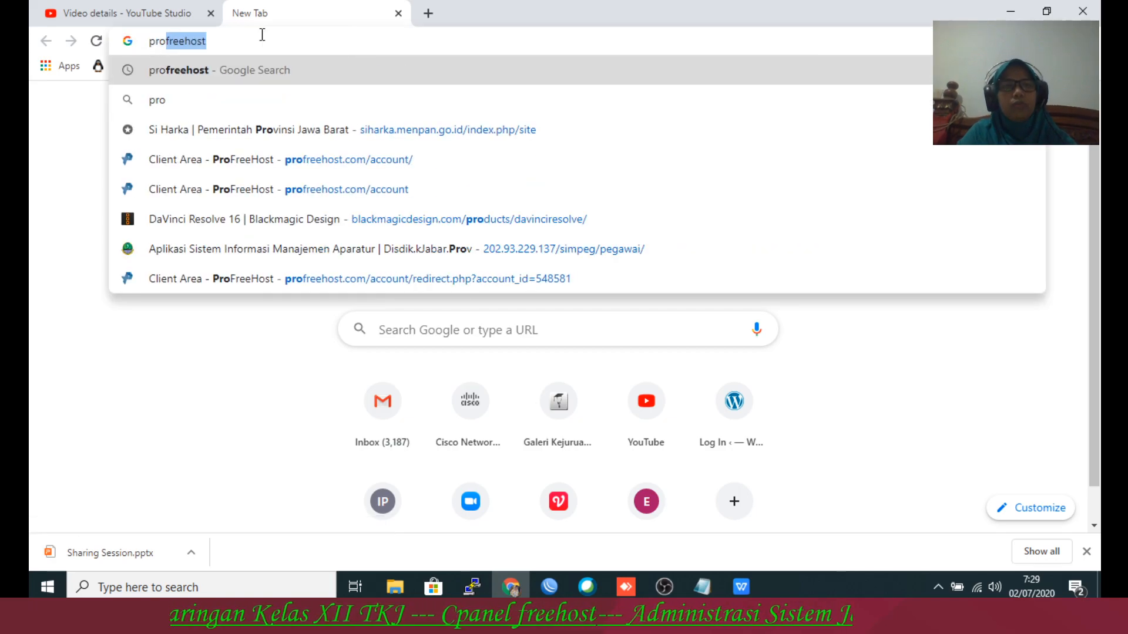
key("Return")
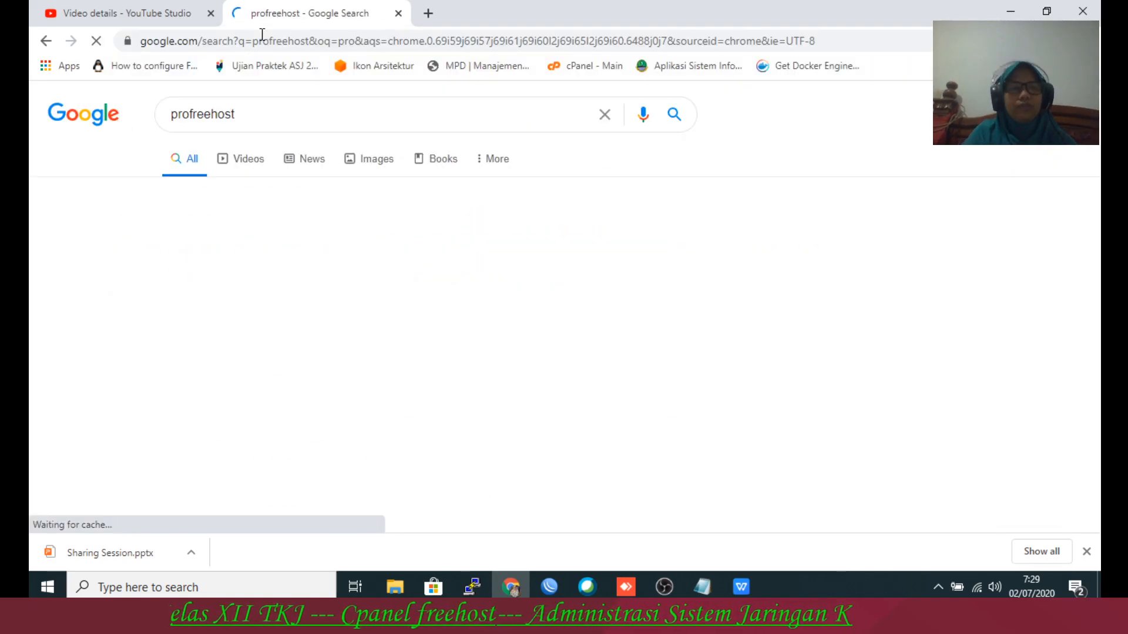
left_click(385, 245)
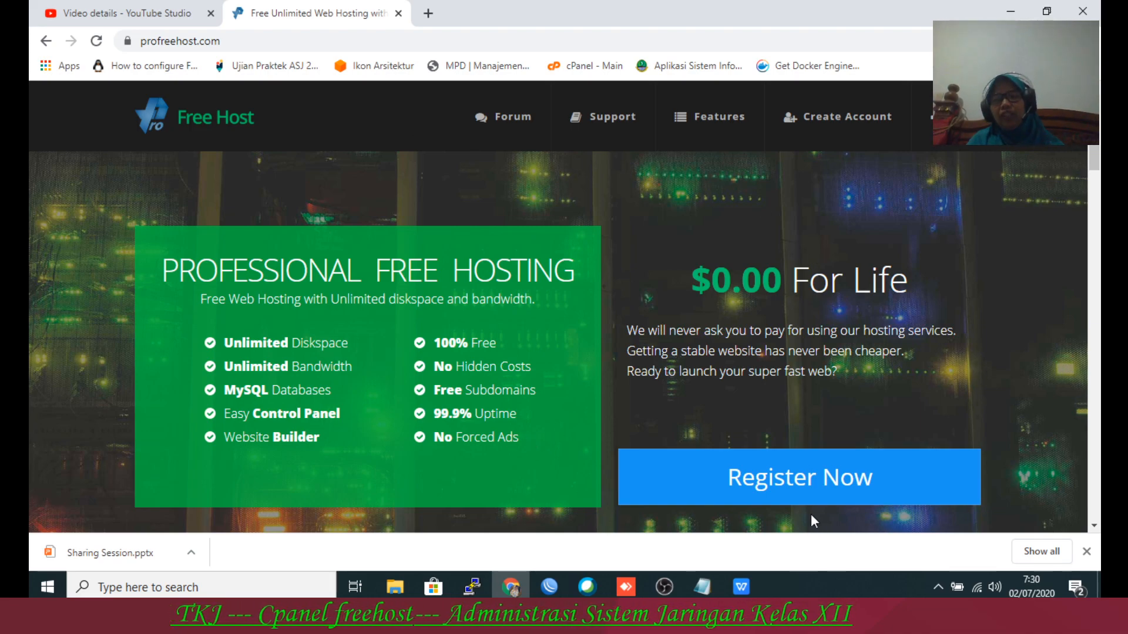
Go through the registration page to the existing-account login and sign in with the saved credentials
left_click(787, 485)
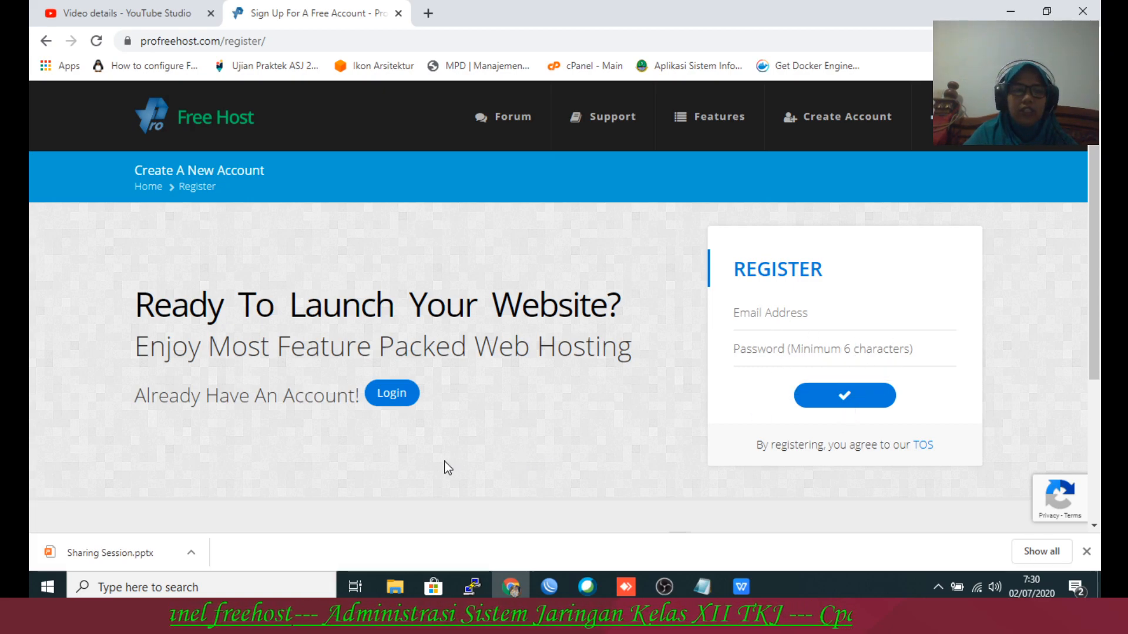
left_click(390, 401)
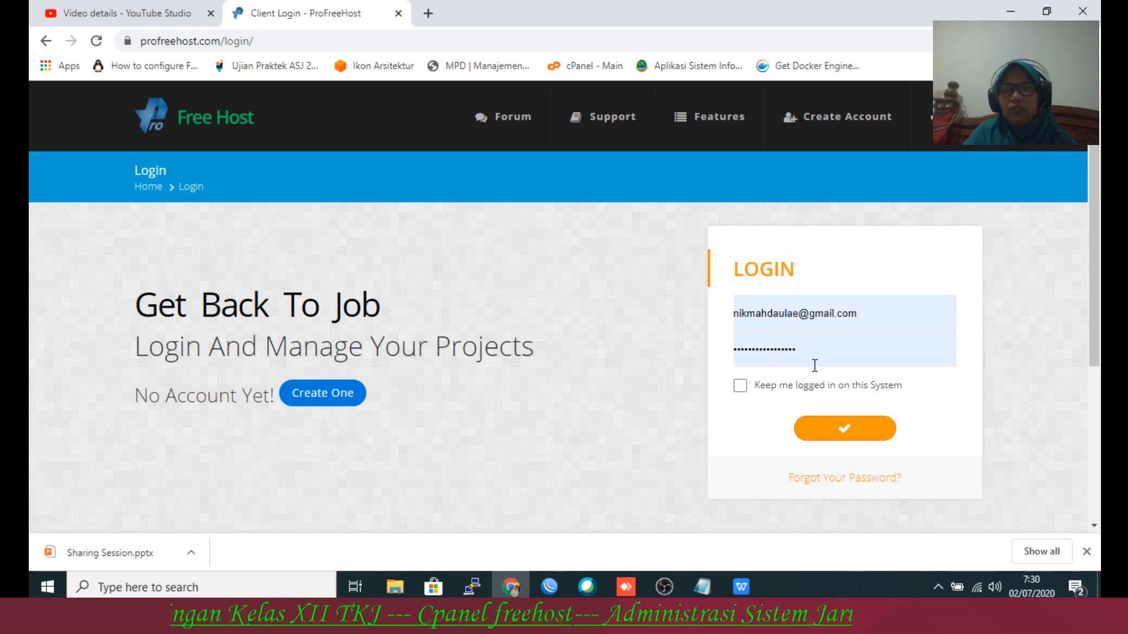
left_click(839, 433)
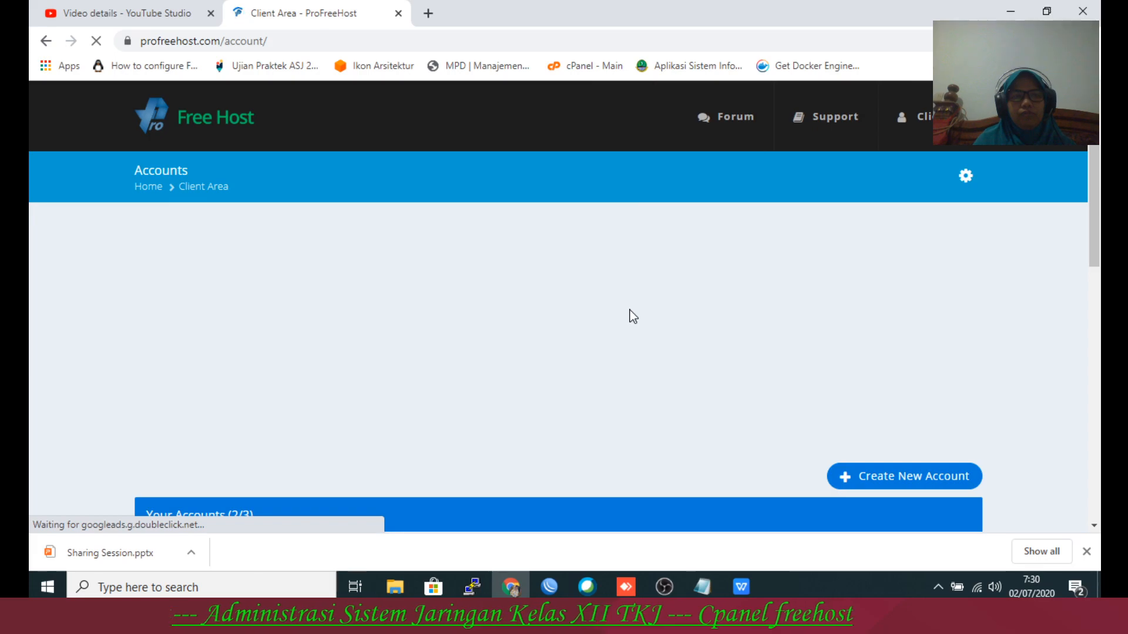
Create a new hosting account with the website name rumahngoprek on the free domain unaux.com
left_click_drag(1101, 196, 1102, 288)
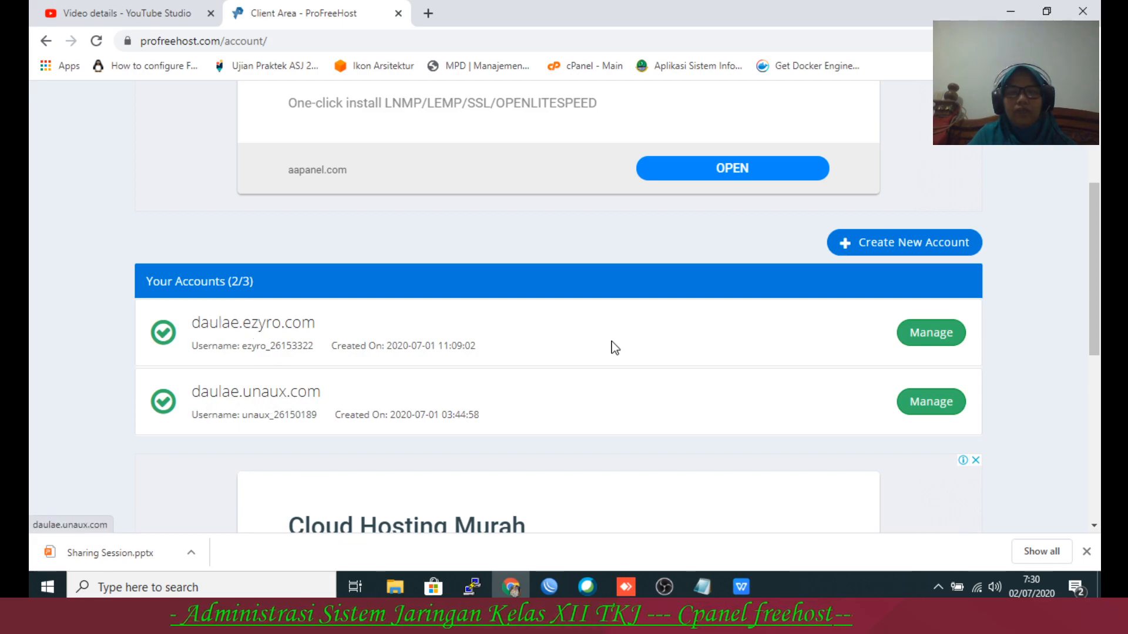
left_click(920, 244)
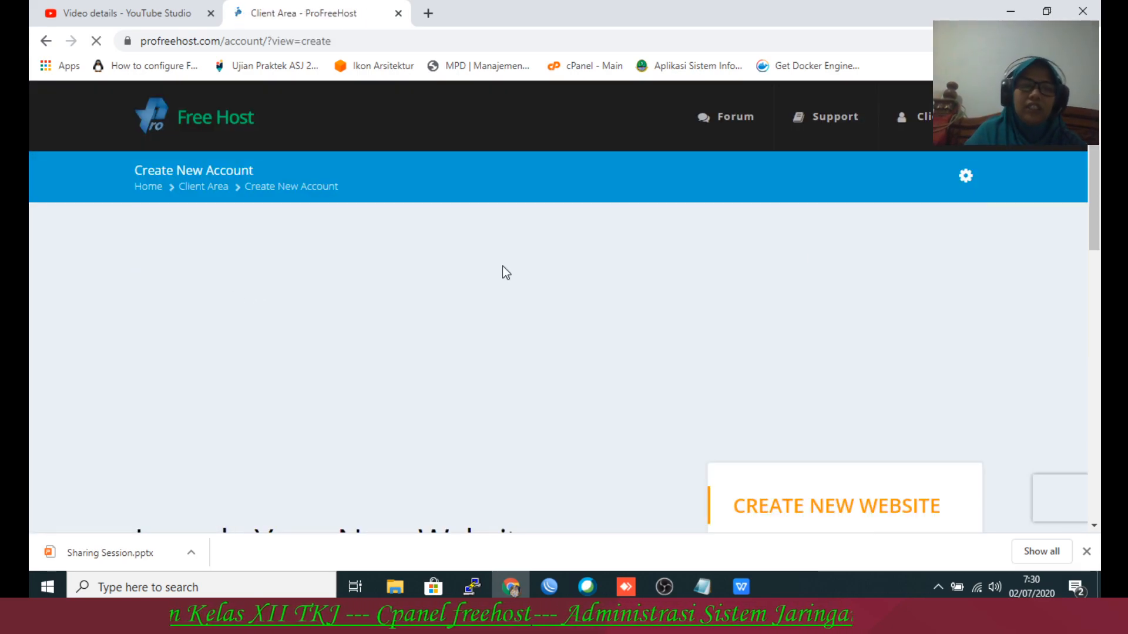
left_click_drag(1096, 187, 1095, 300)
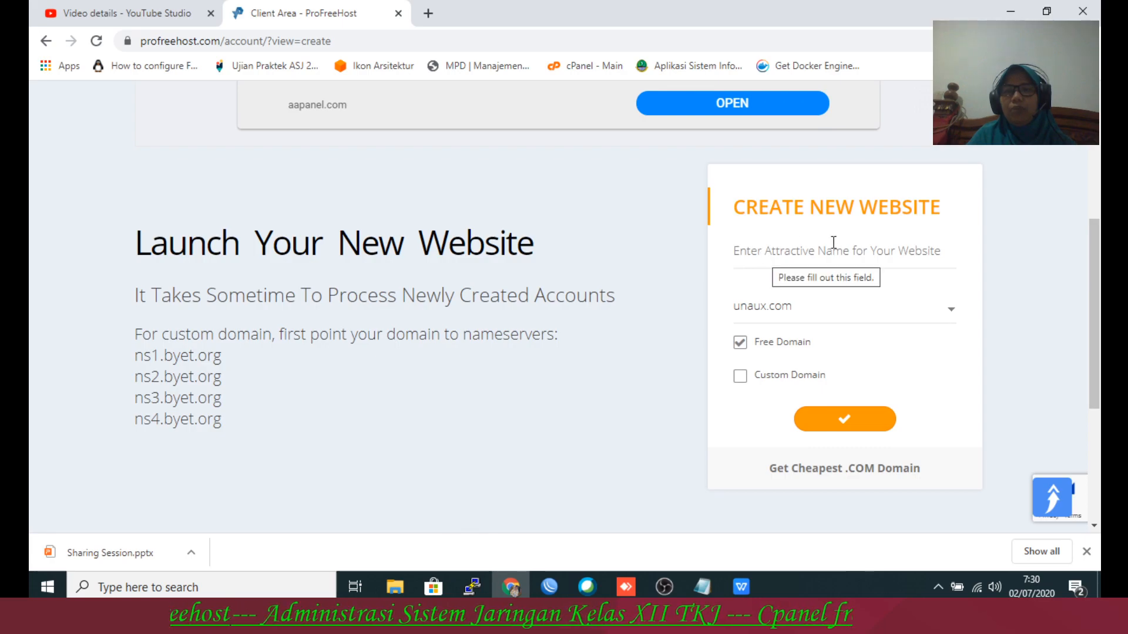
left_click(778, 251)
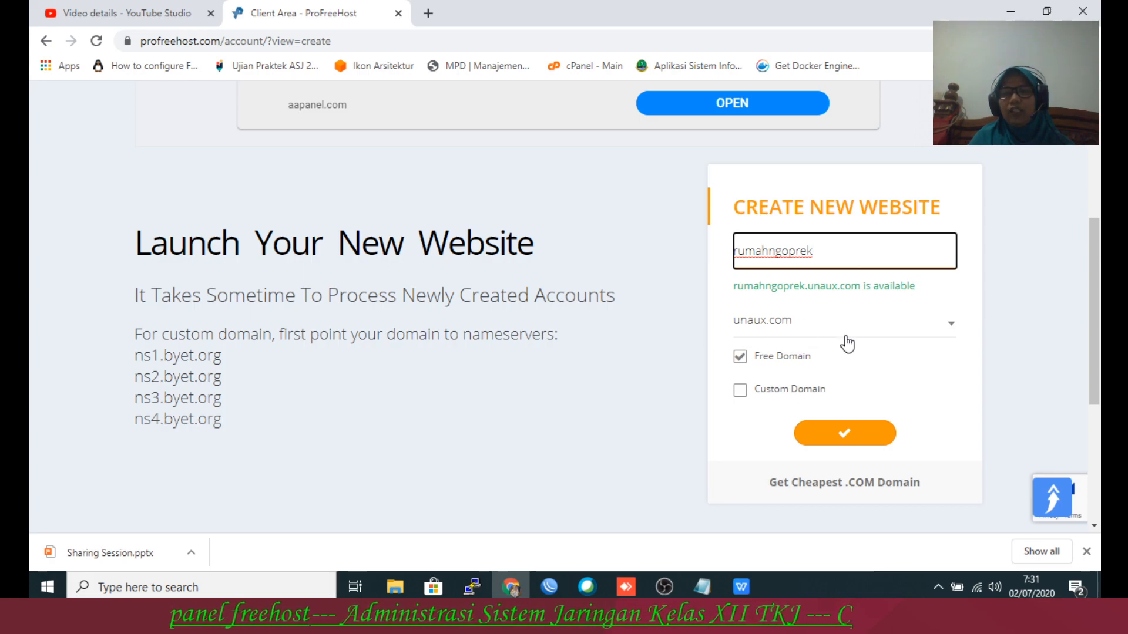
left_click(947, 334)
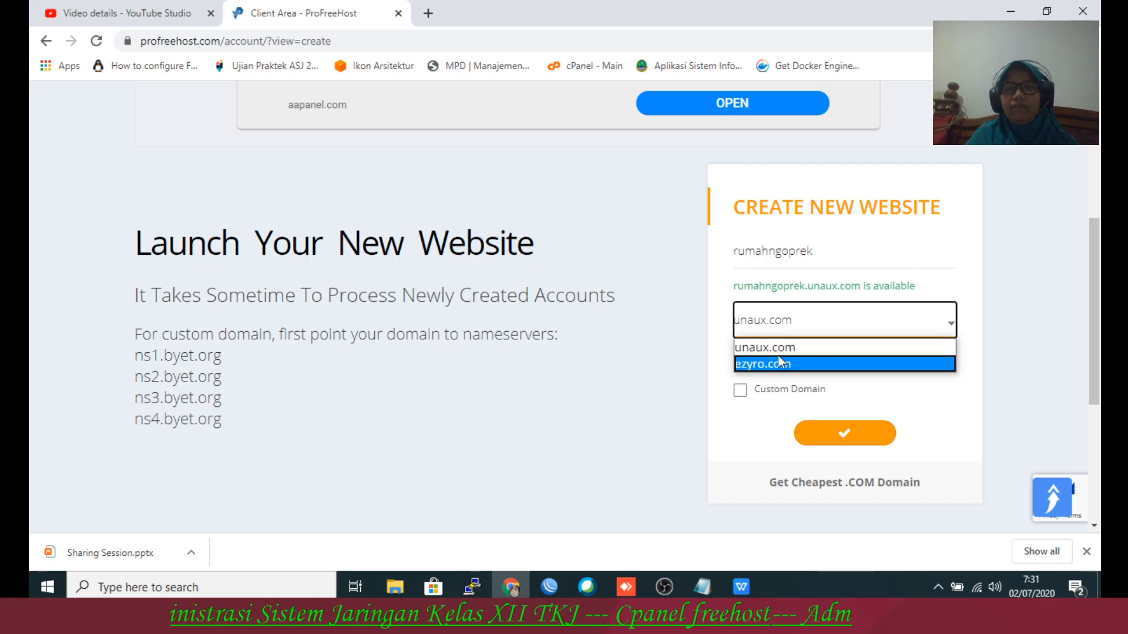
left_click(833, 347)
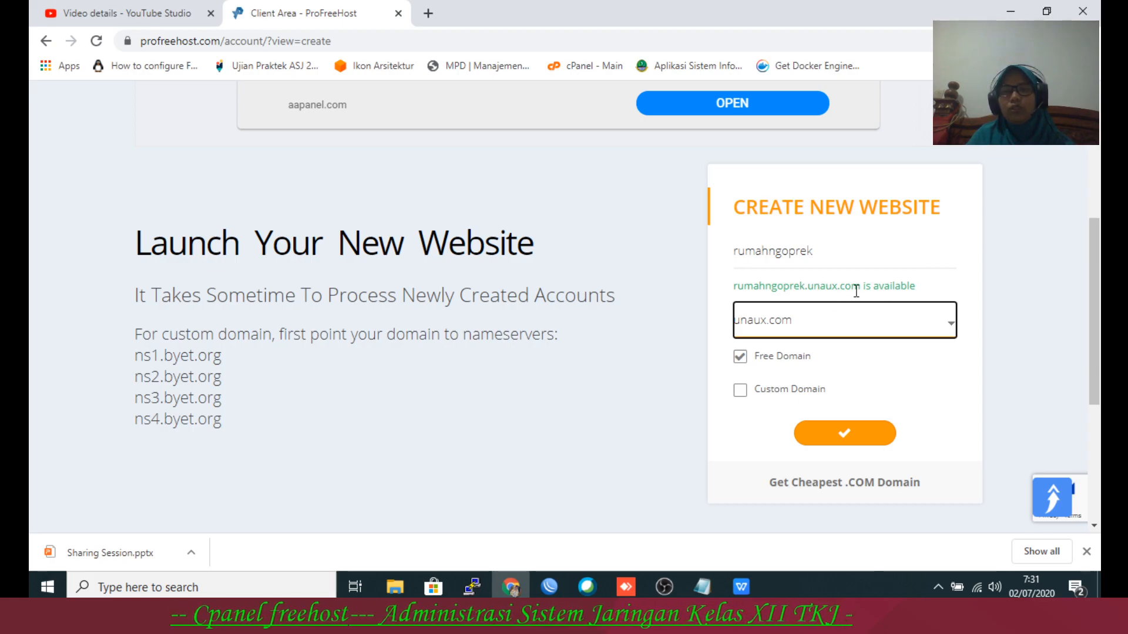
left_click(835, 436)
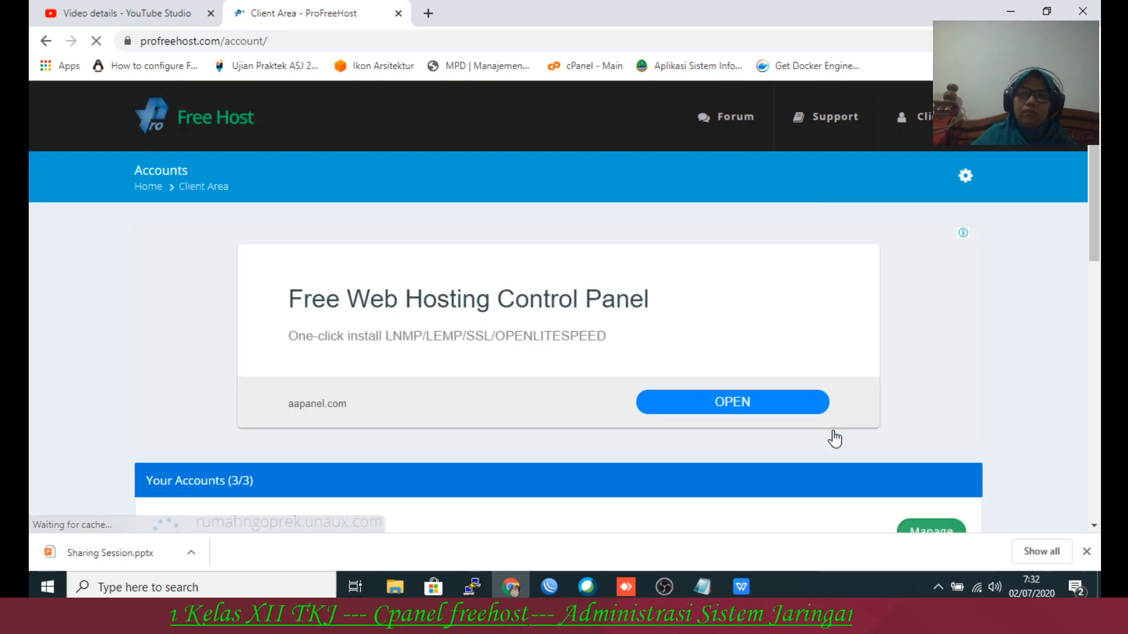
left_click_drag(1098, 216, 1096, 336)
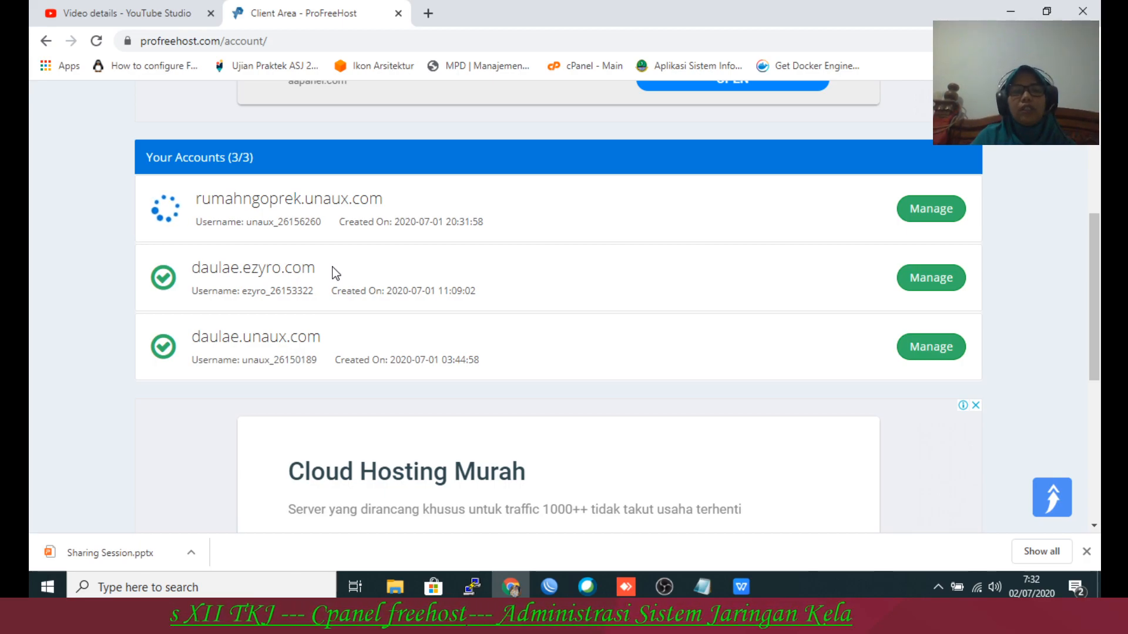
Switch to the WPS Office PDF guide and read the instructions on creating a subdomain and managing the account
left_click(743, 589)
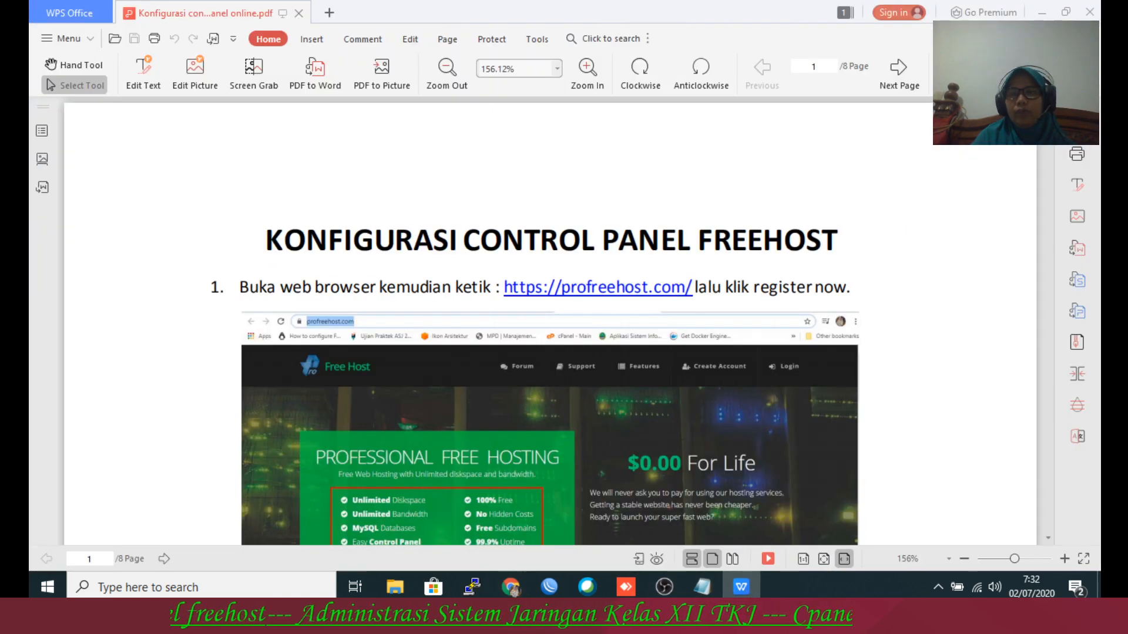
scroll(1055, 150, "down", 5)
scroll(1054, 151, "down", 5)
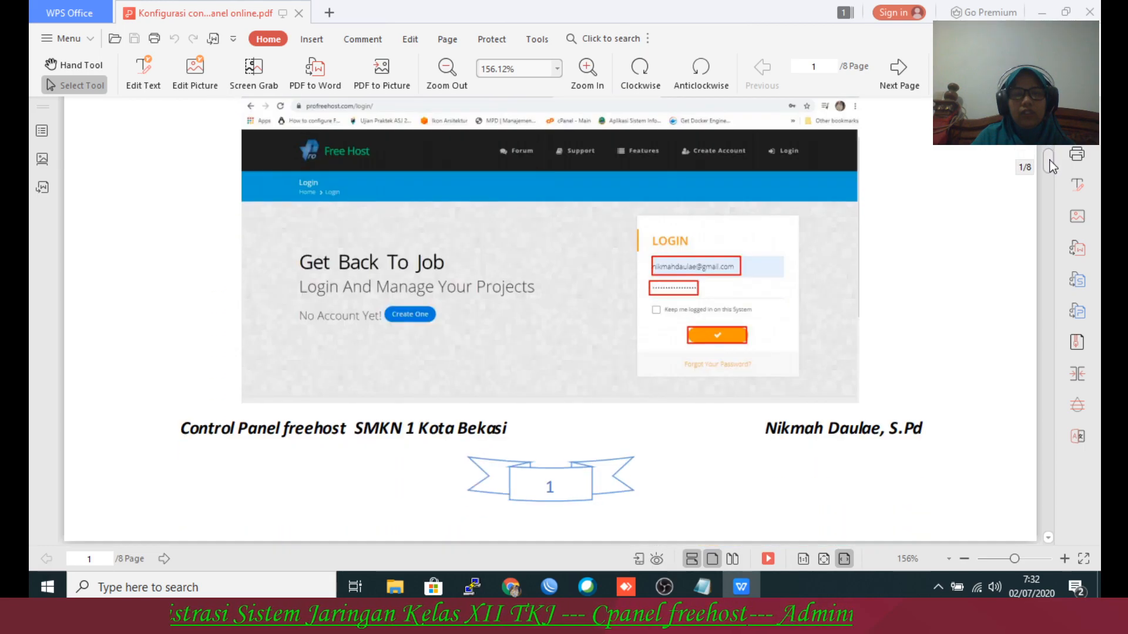
scroll(1052, 168, "down", 6)
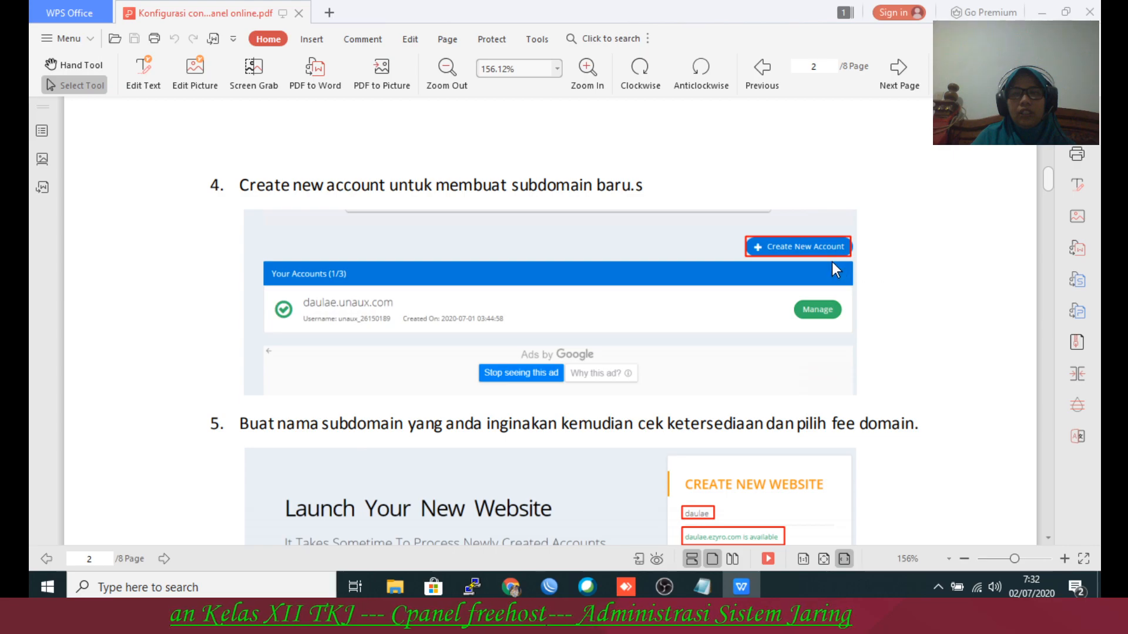
left_click_drag(1051, 185, 1051, 205)
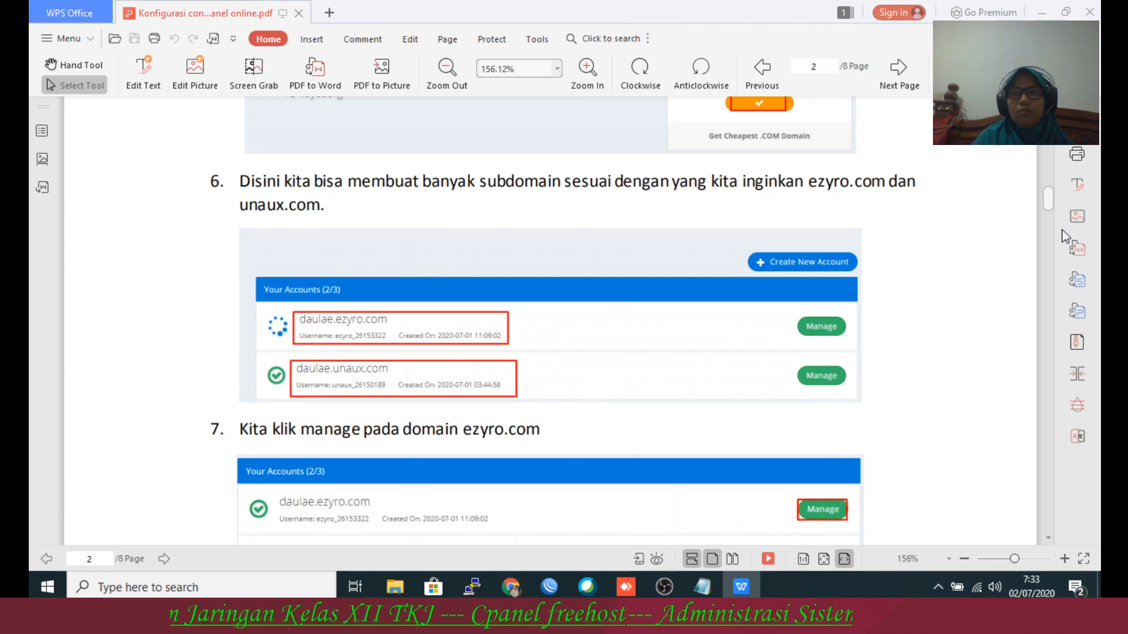
left_click_drag(1048, 197, 1050, 208)
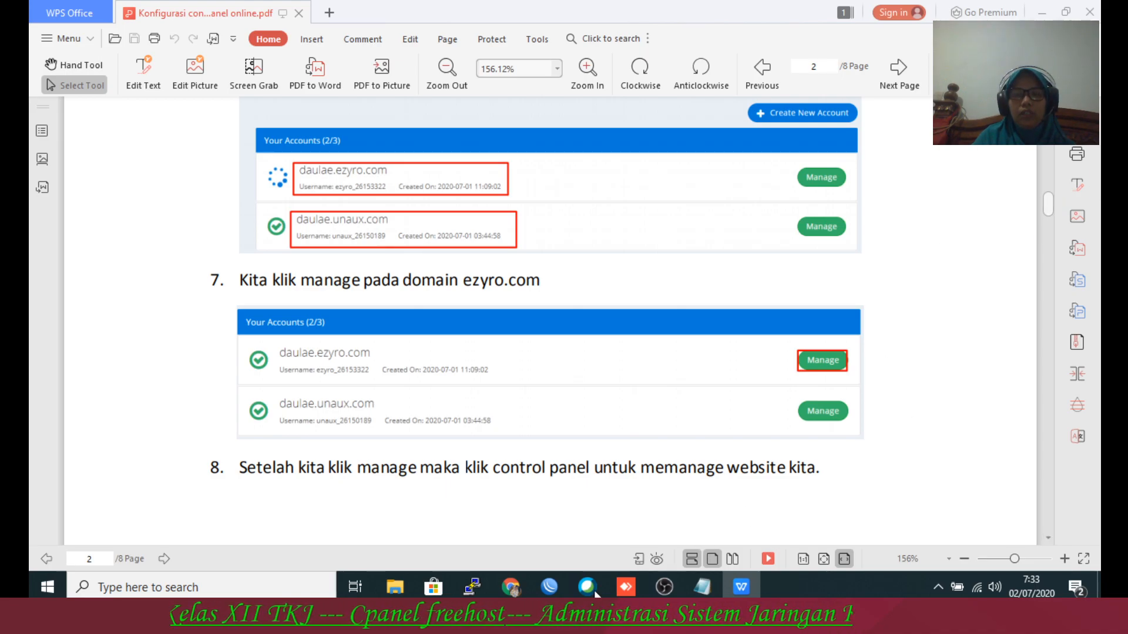
Return to Chrome, open the management page for rumahngoprek.unaux.com and review its account overview
left_click(509, 584)
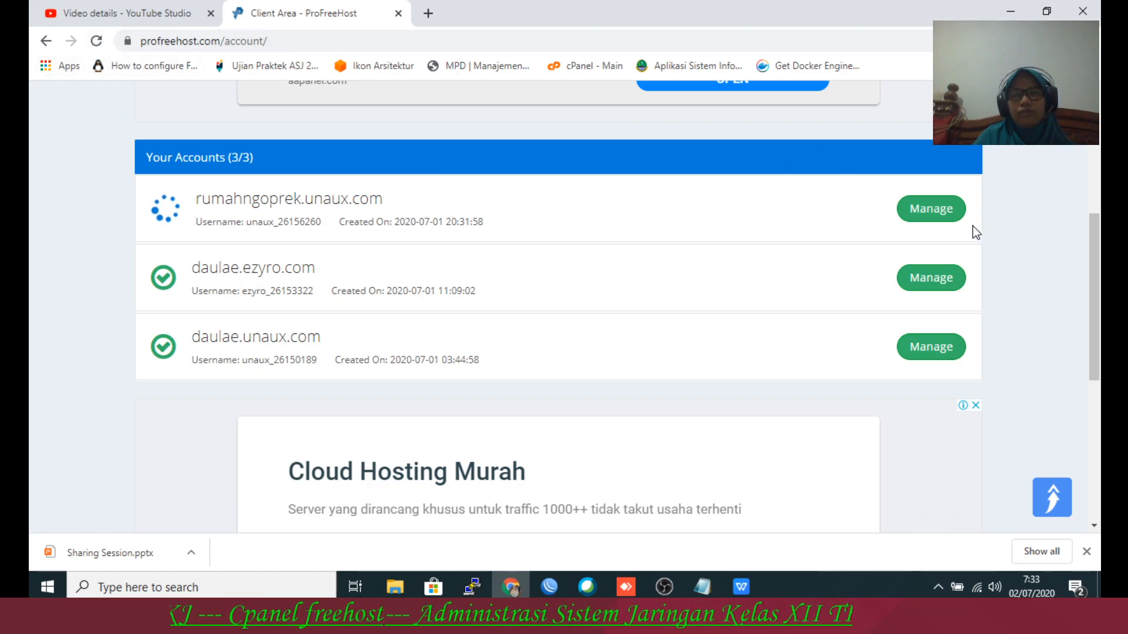
left_click(938, 212)
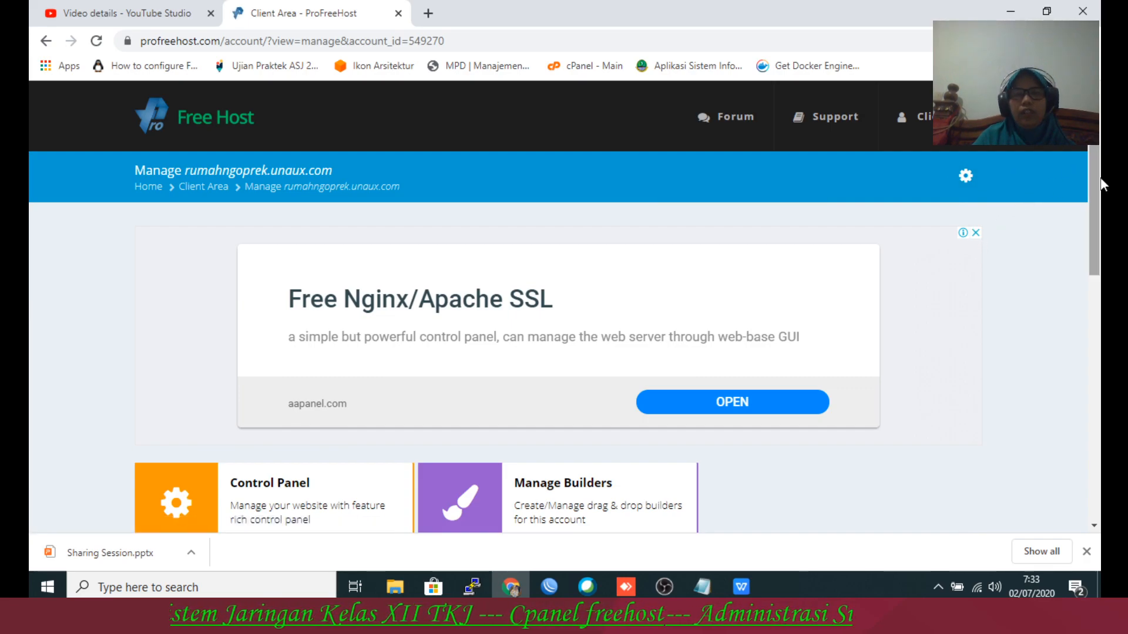
scroll(1092, 153, "down", 5)
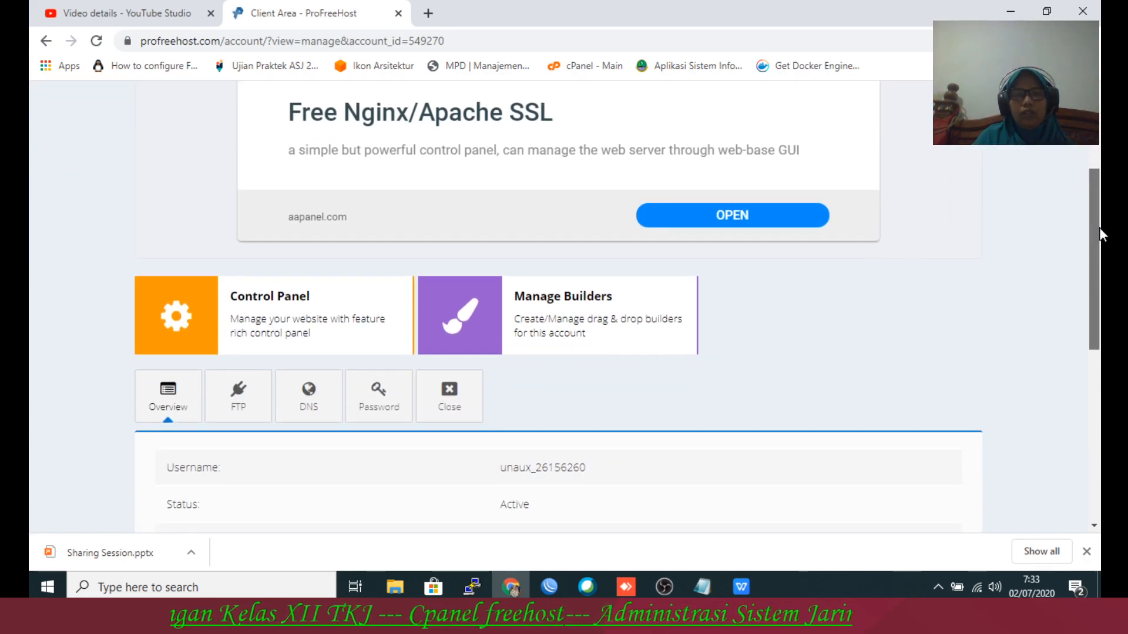
scroll(1101, 288, "up", 4)
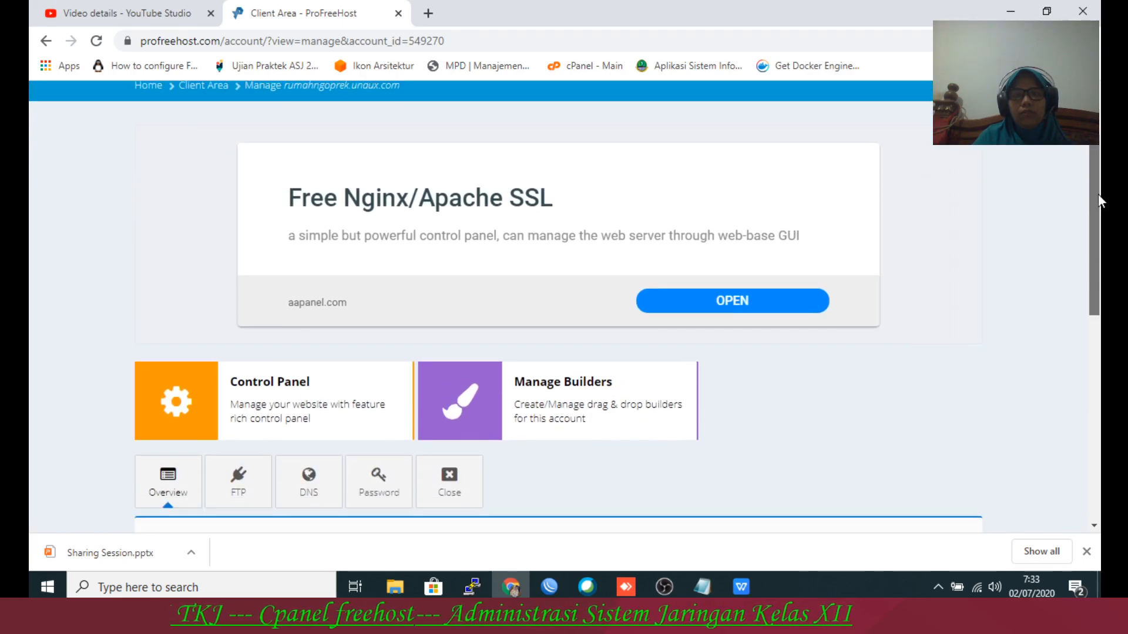
left_click_drag(1098, 195, 1094, 150)
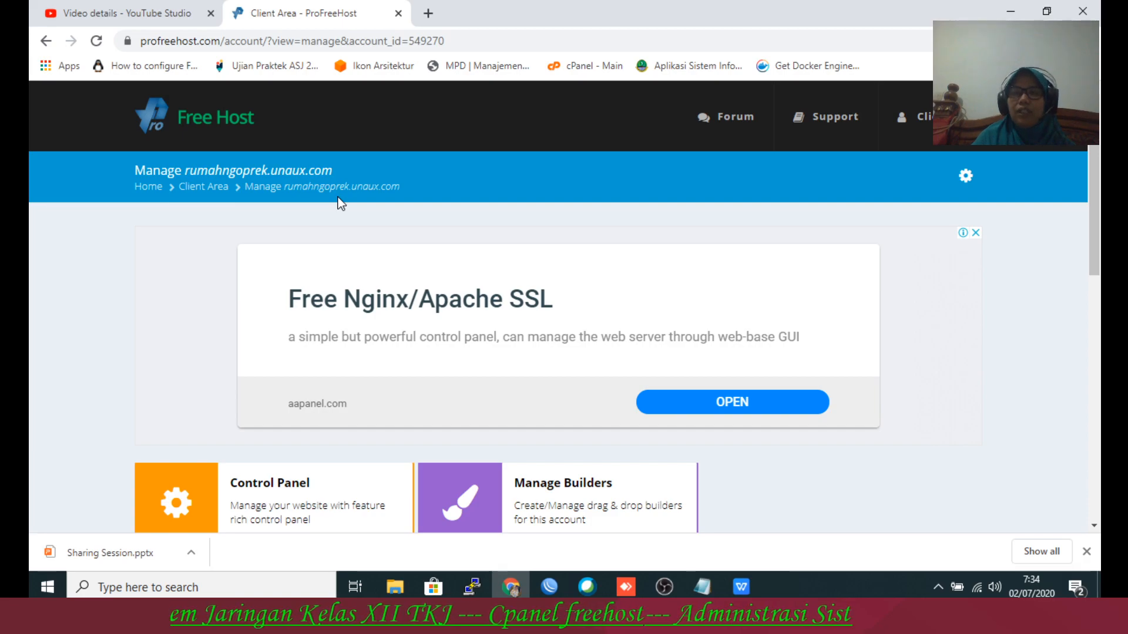
left_click_drag(1097, 195, 1102, 333)
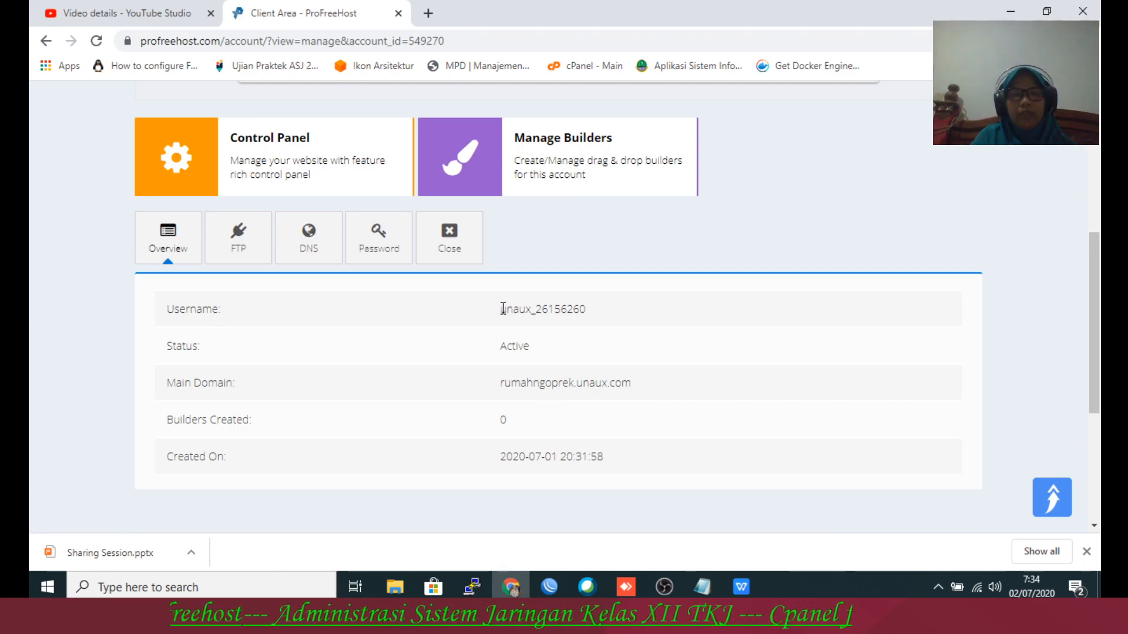
Copy the hosting account's username and switch to Notepad, replacing the old WordPress notes with a cpanel heading and the copied username
left_click_drag(501, 309, 587, 318)
key("ctrl+c")
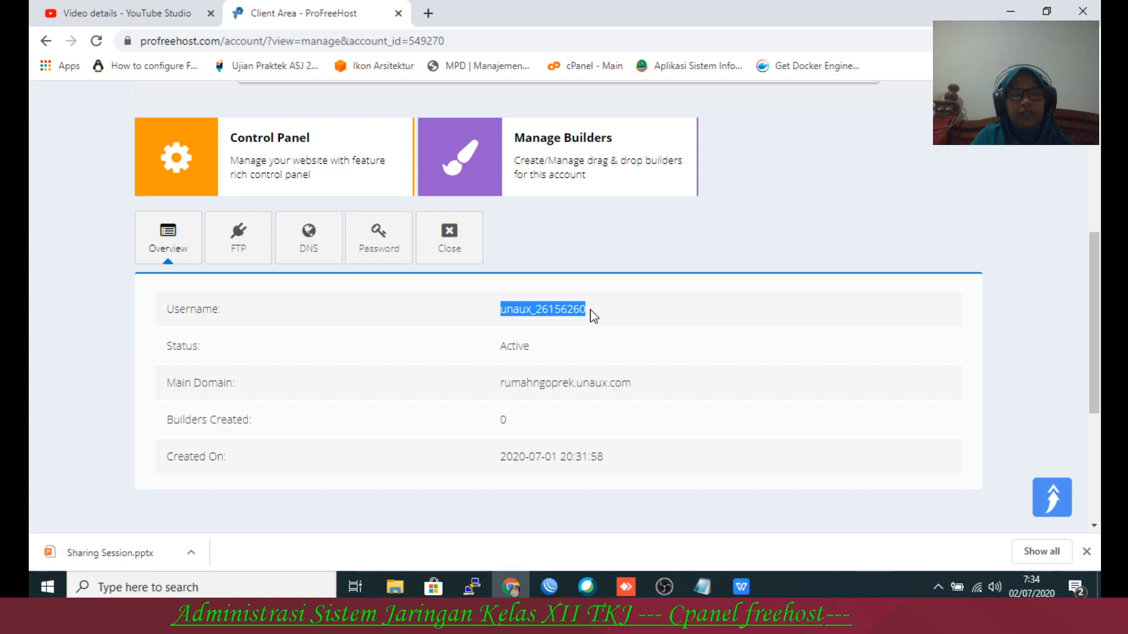
left_click(708, 588)
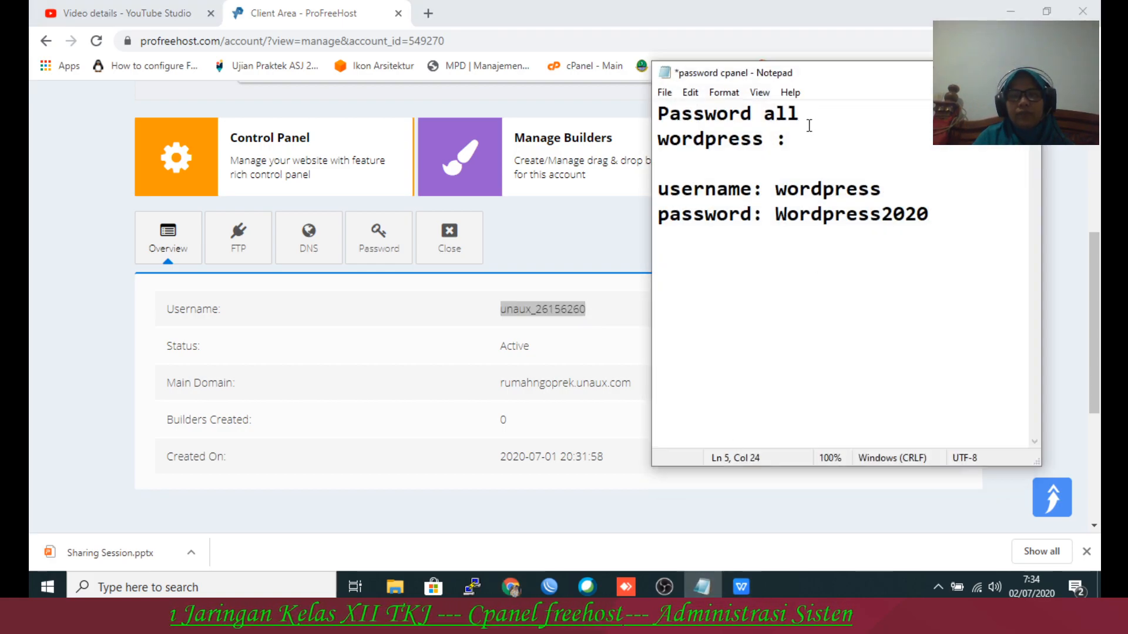
left_click_drag(934, 210, 656, 111)
key("BackSpace")
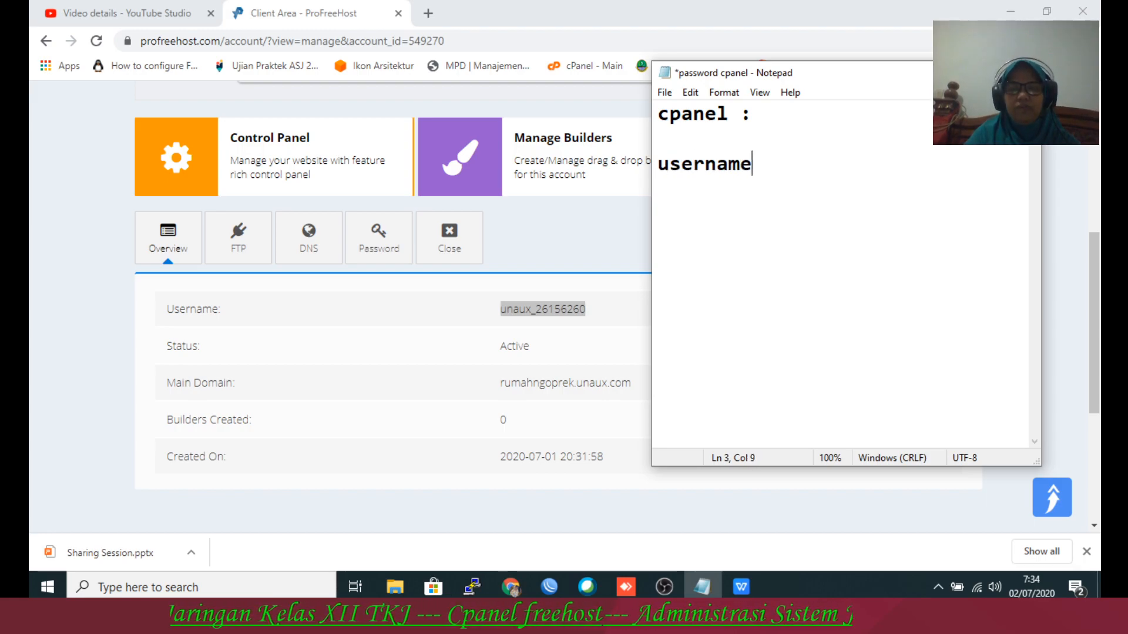
key("ctrl+v")
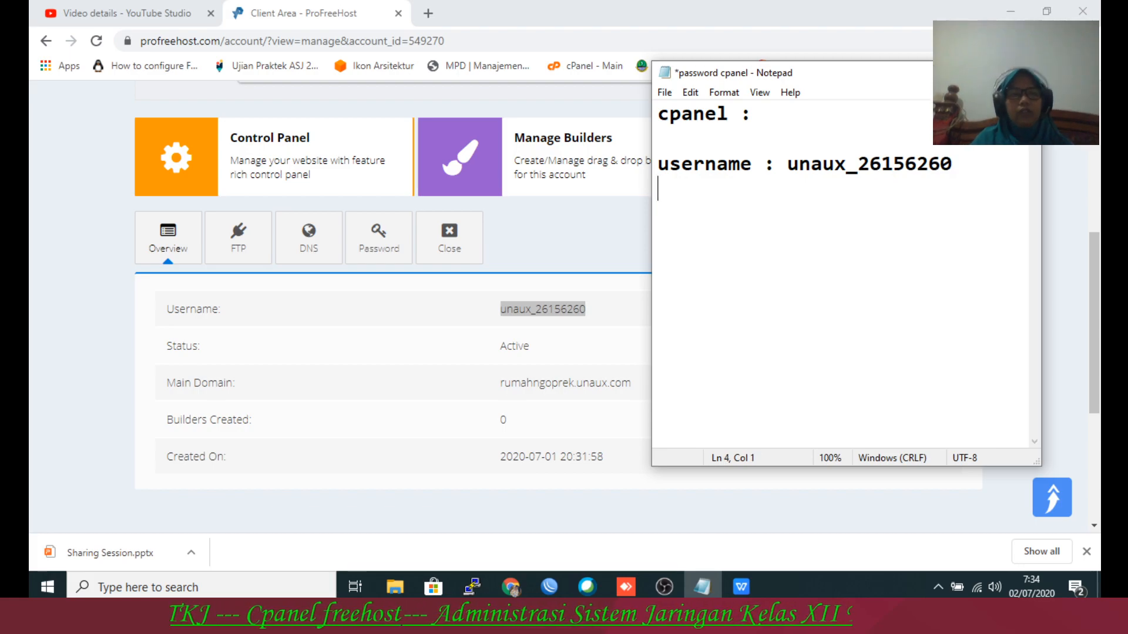
Review the account's FTP and DNS details, reveal the hosting account password and paste it into the Notepad note under the username
left_click(240, 242)
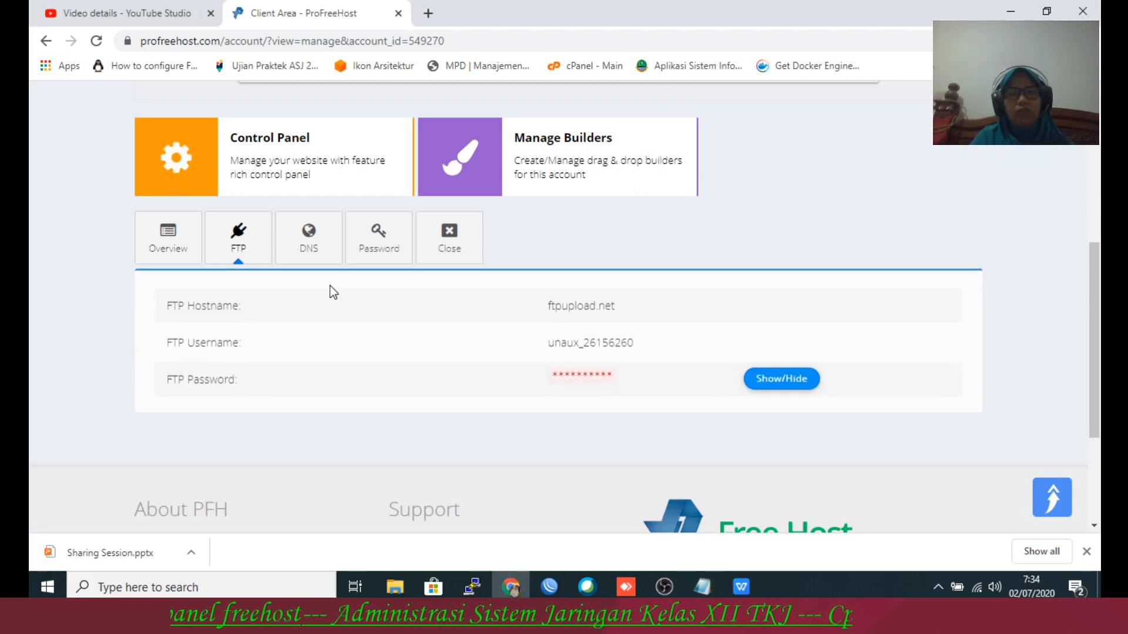
left_click(310, 249)
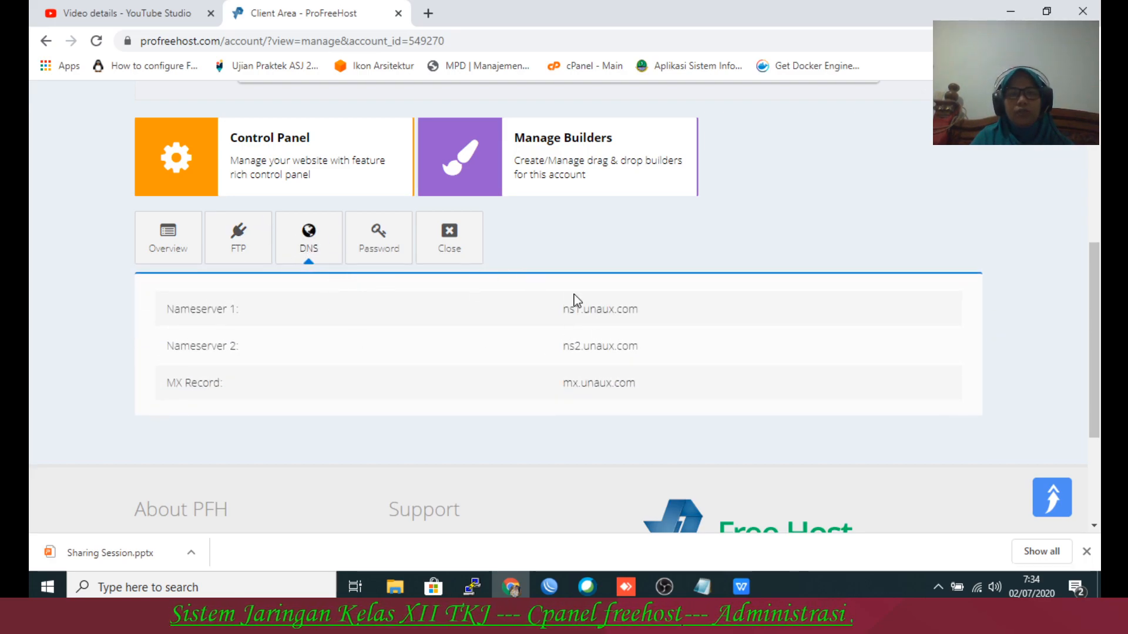
left_click(377, 246)
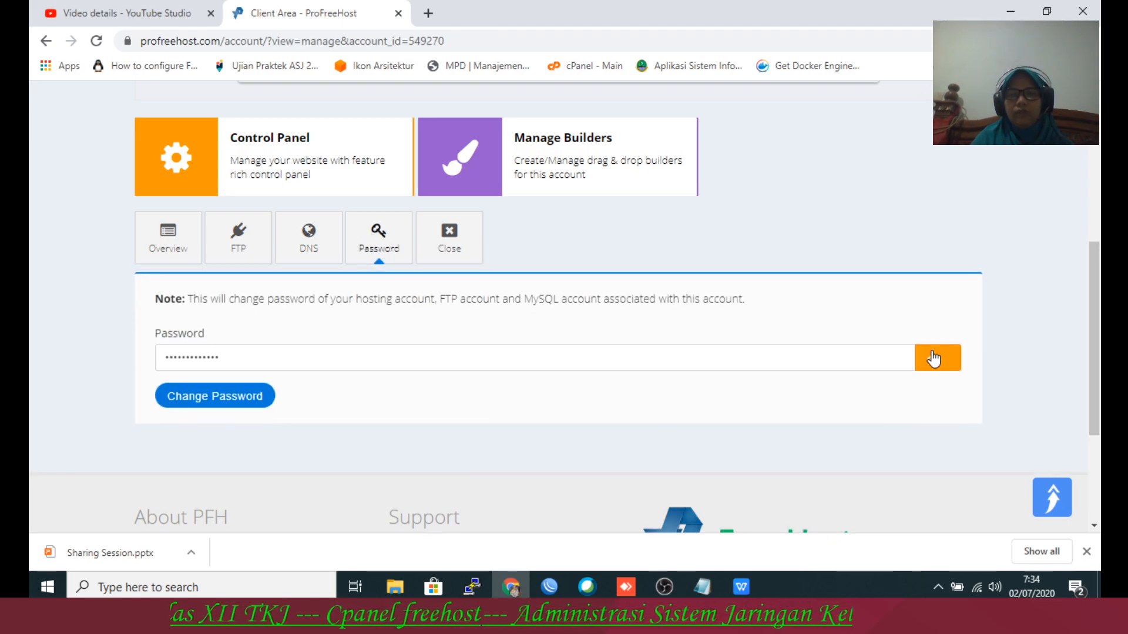
double_click(267, 358)
key("ctrl+c")
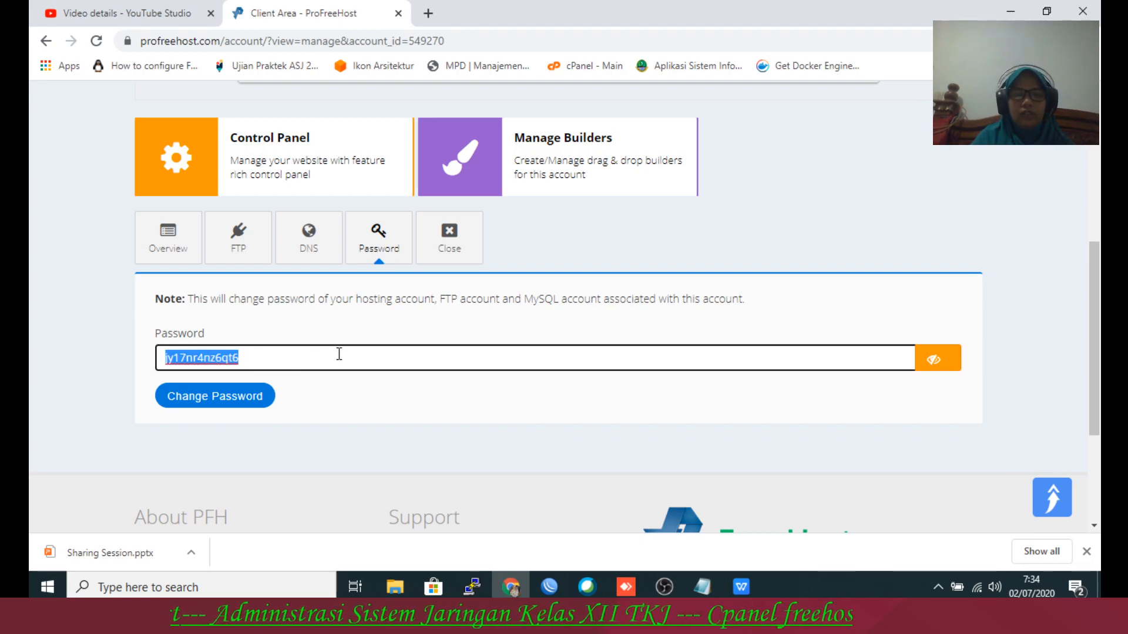
left_click(703, 589)
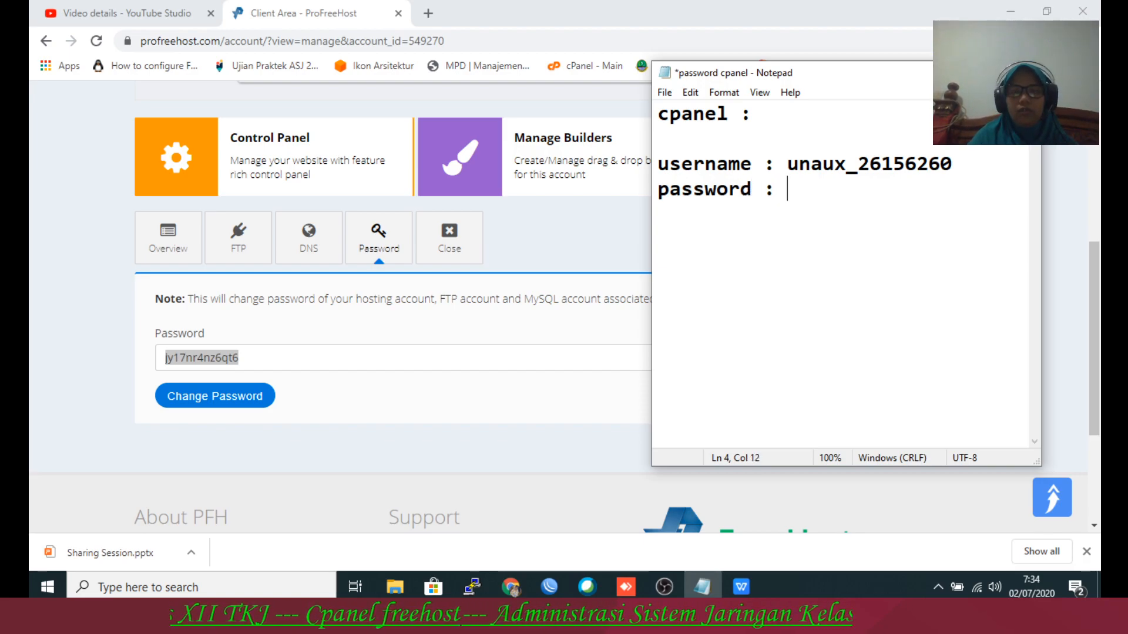
key("ctrl+v")
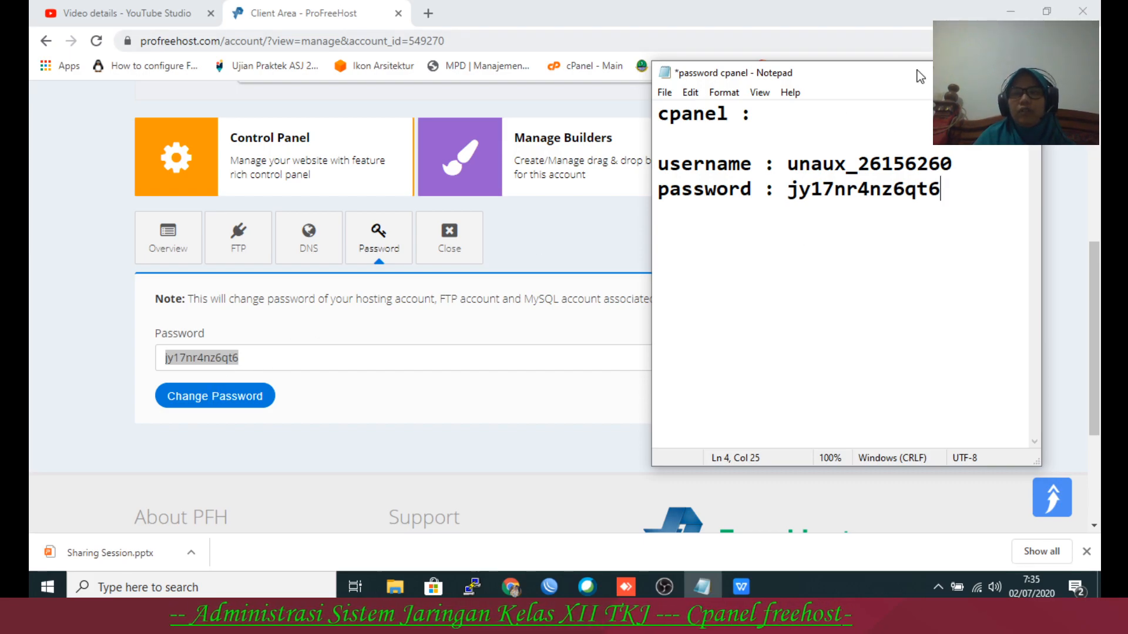
Return to Chrome, open the Control Panel for the hosting account and read the email permission request
key("alt+Tab")
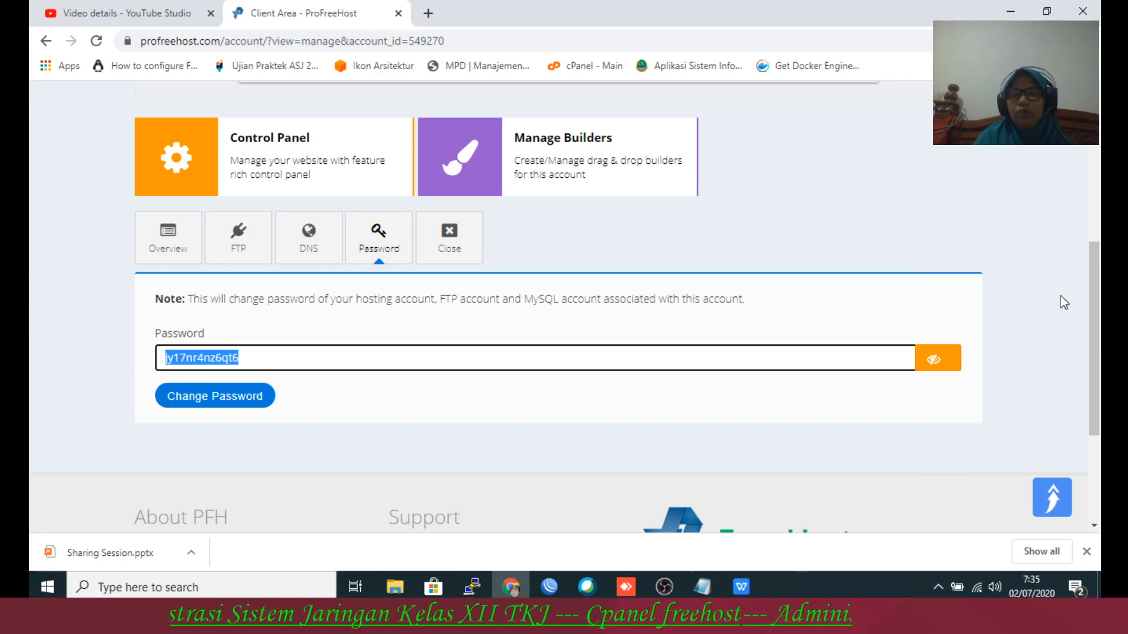
left_click_drag(1094, 273, 1086, 187)
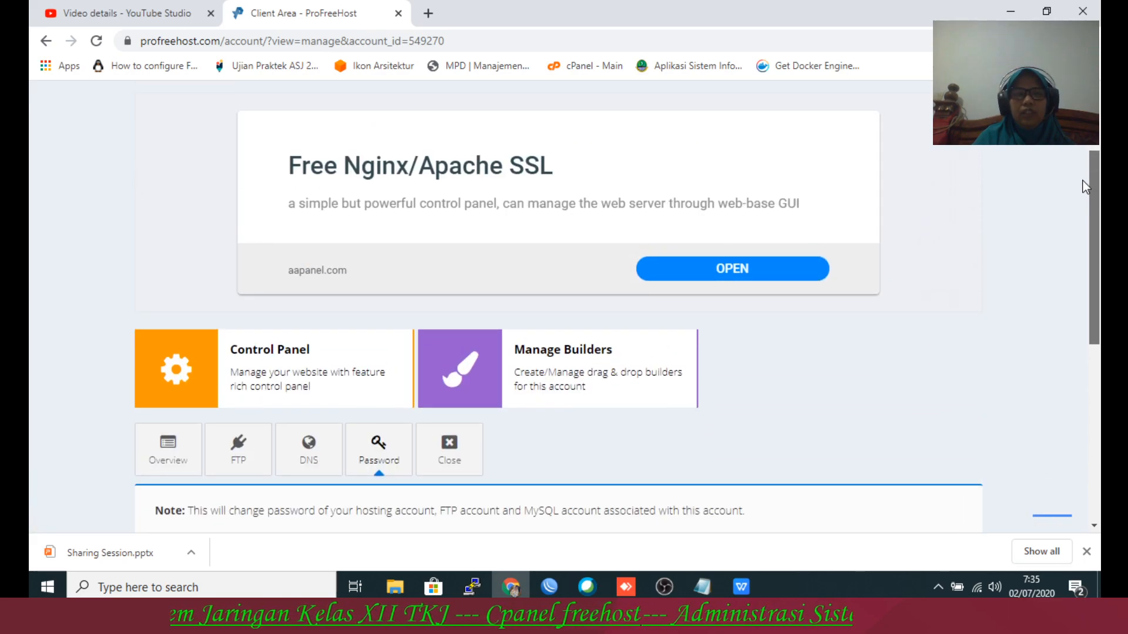
left_click(270, 351)
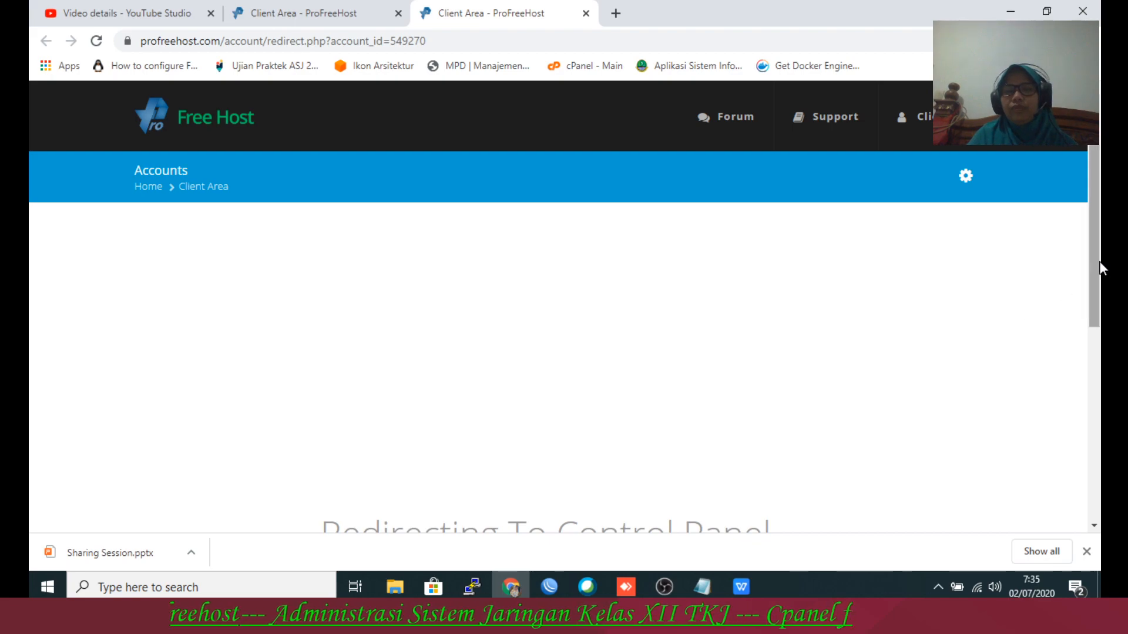
left_click_drag(1096, 263, 1097, 329)
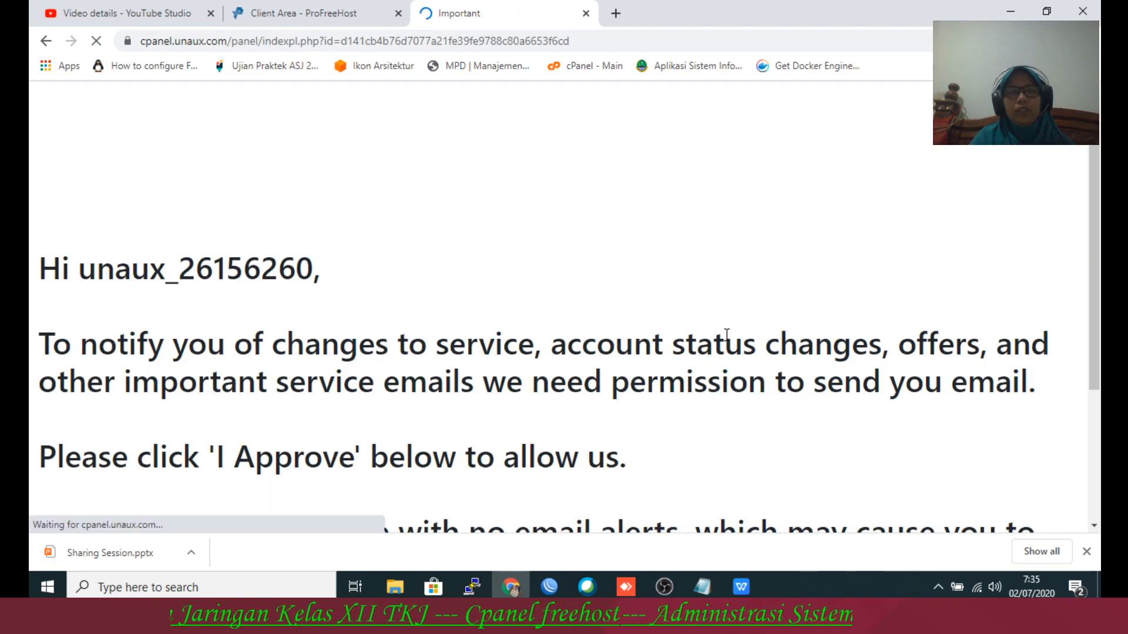
left_click_drag(1099, 176, 1093, 261)
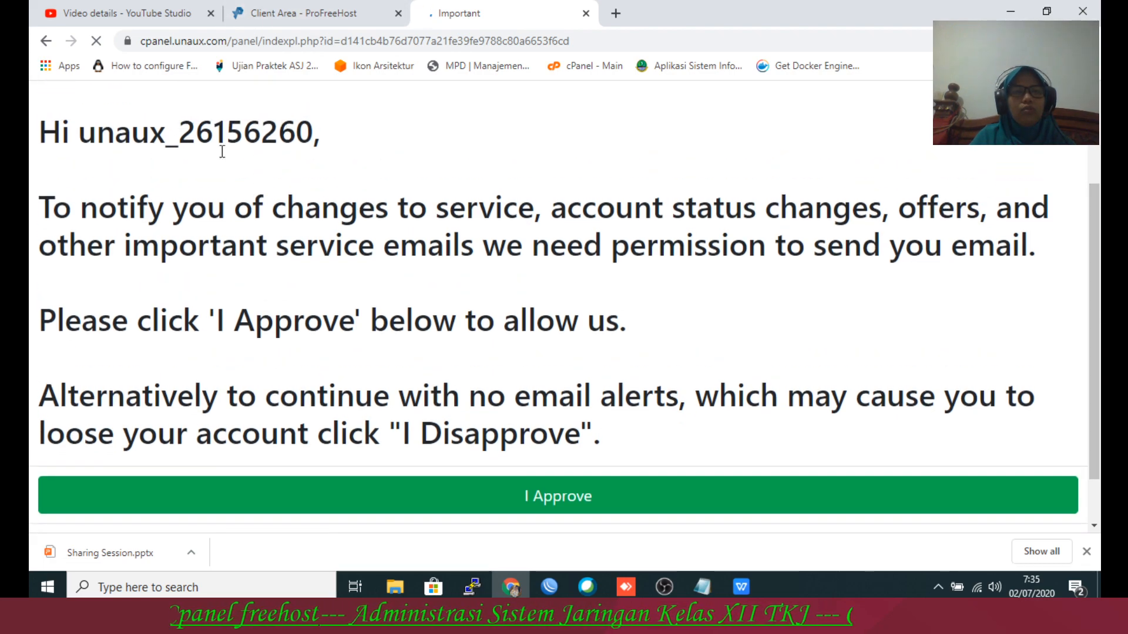
Check the username in the hosting account's overview and approve the service email notifications on the control panel page
left_click(304, 13)
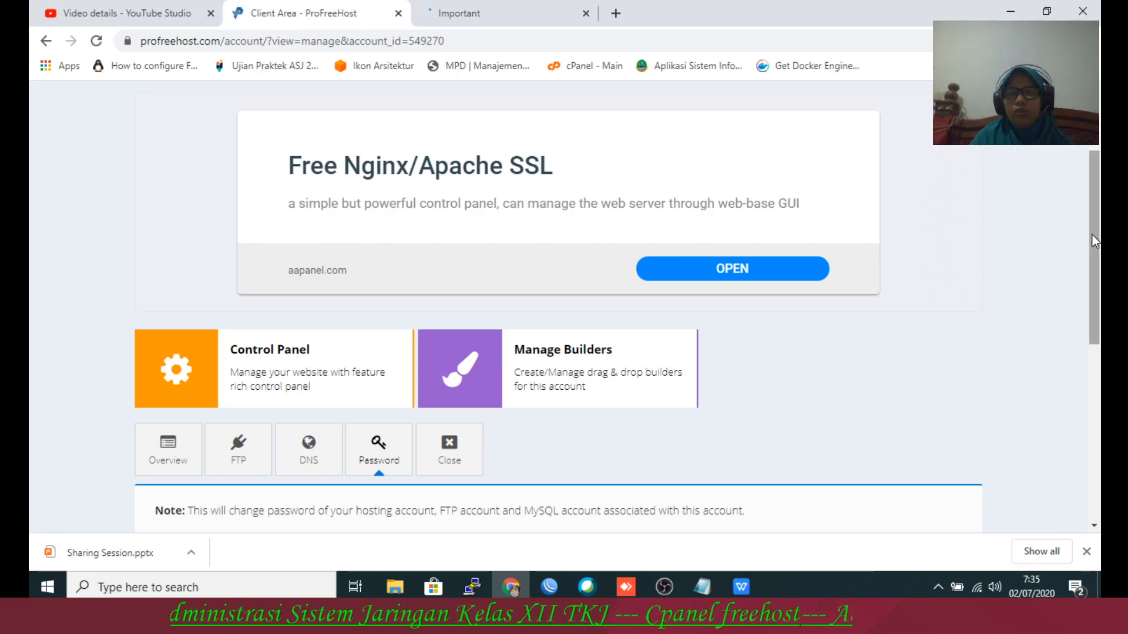
left_click_drag(1093, 242, 1094, 314)
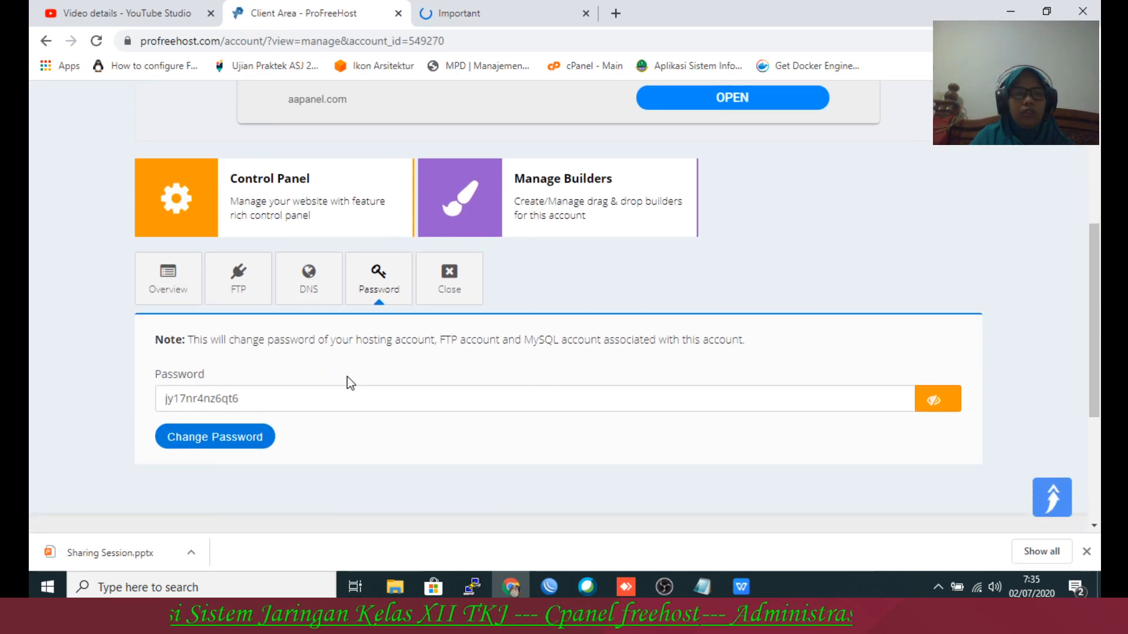
left_click(171, 284)
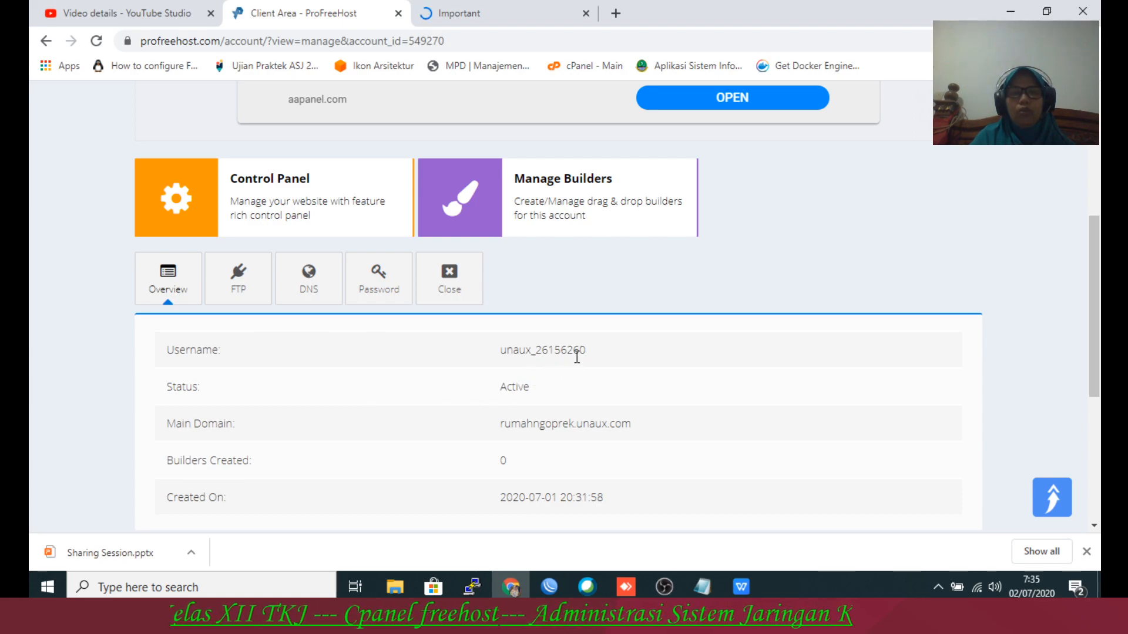
left_click(508, 20)
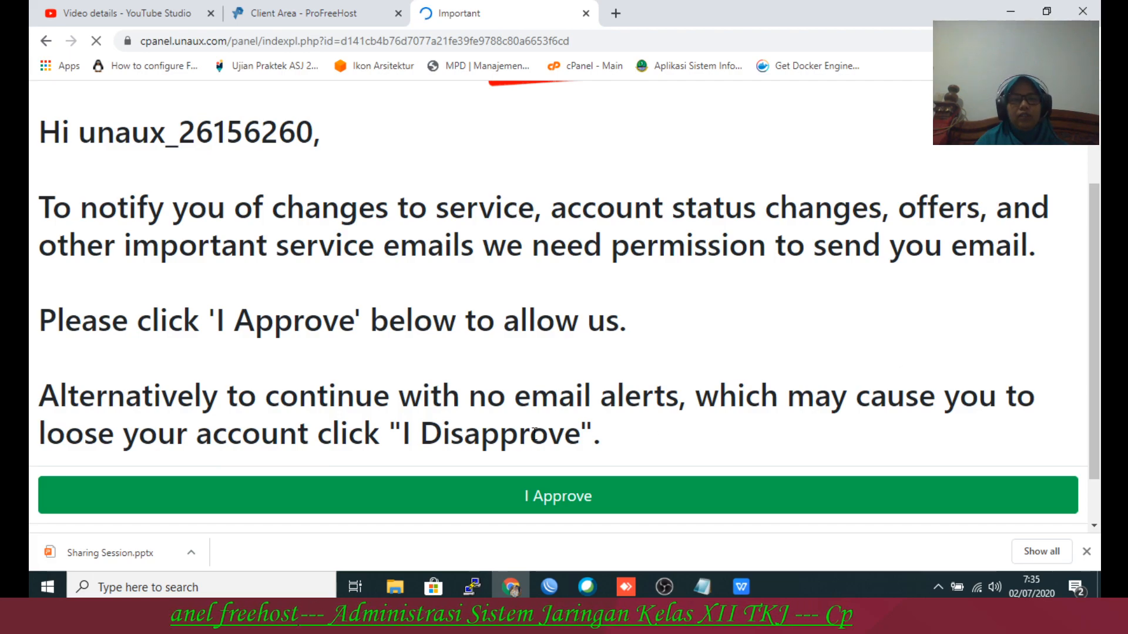
left_click(573, 504)
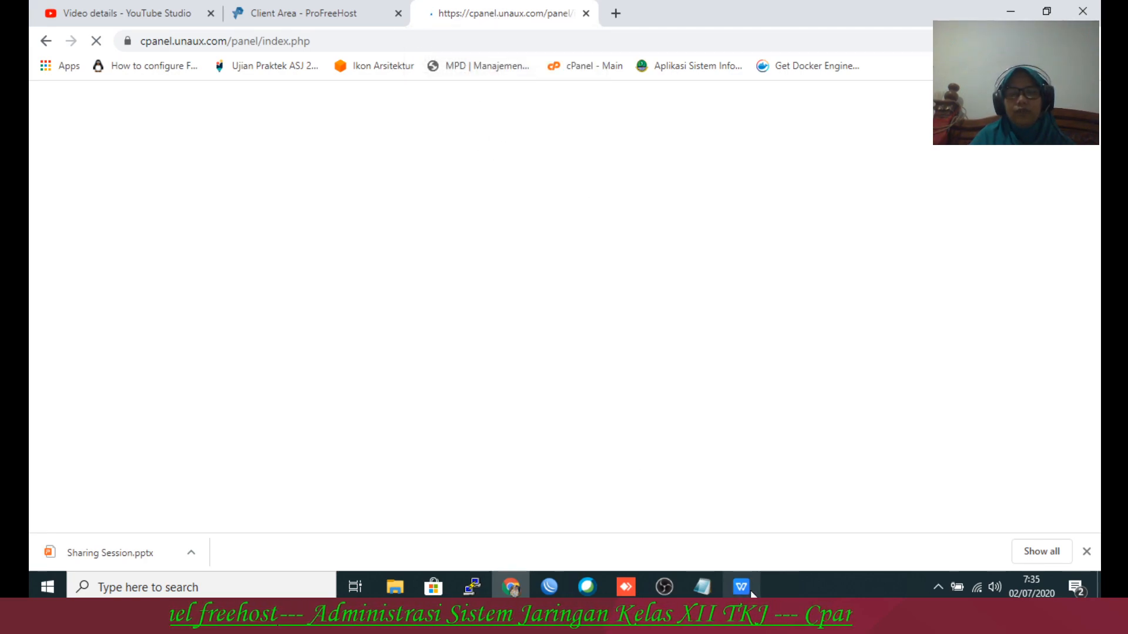
Switch to the WPS Office PDF guide and read ahead to the Softaculous Apps Installer instructions
left_click(736, 592)
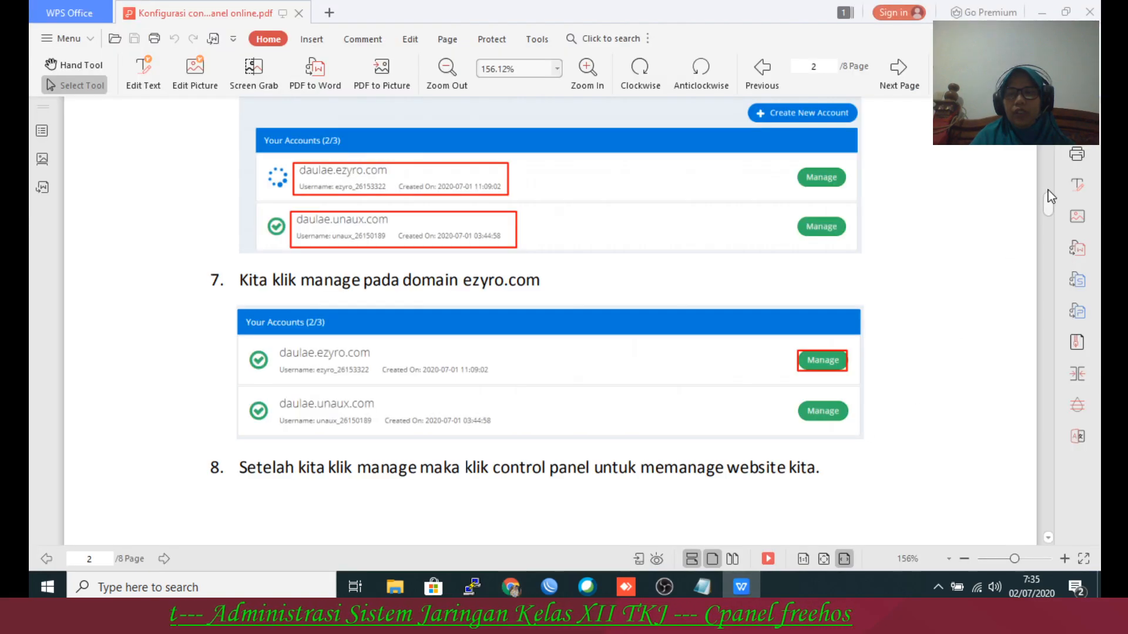
left_click_drag(1048, 199, 1050, 274)
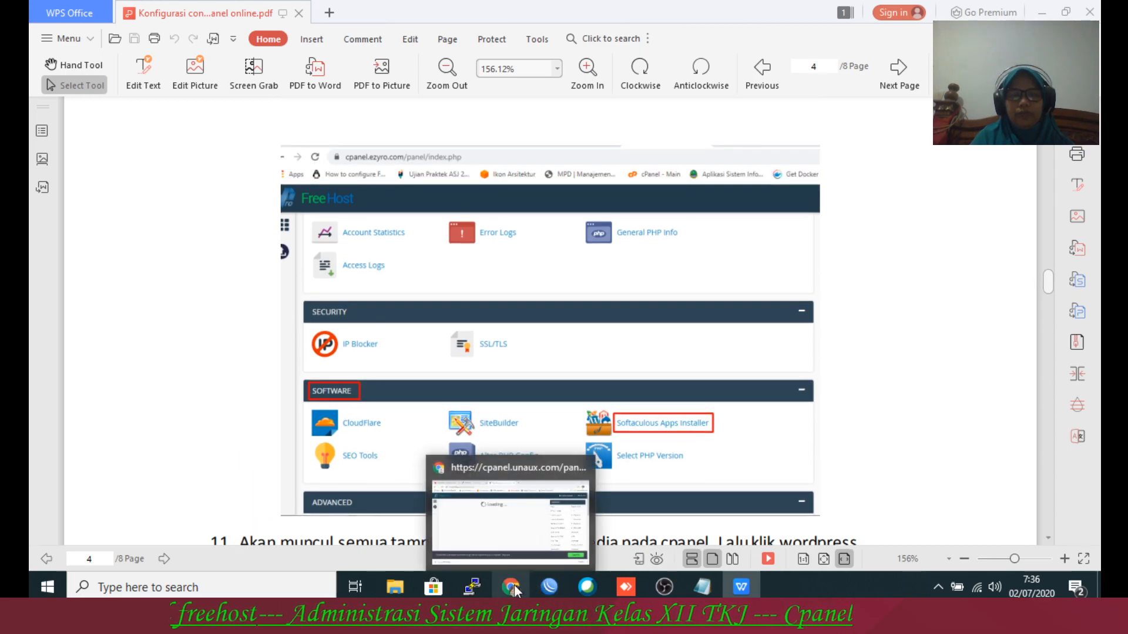
Return to the control panel in Chrome, accept the cookie notice and view the main page with its account statistics
left_click(513, 585)
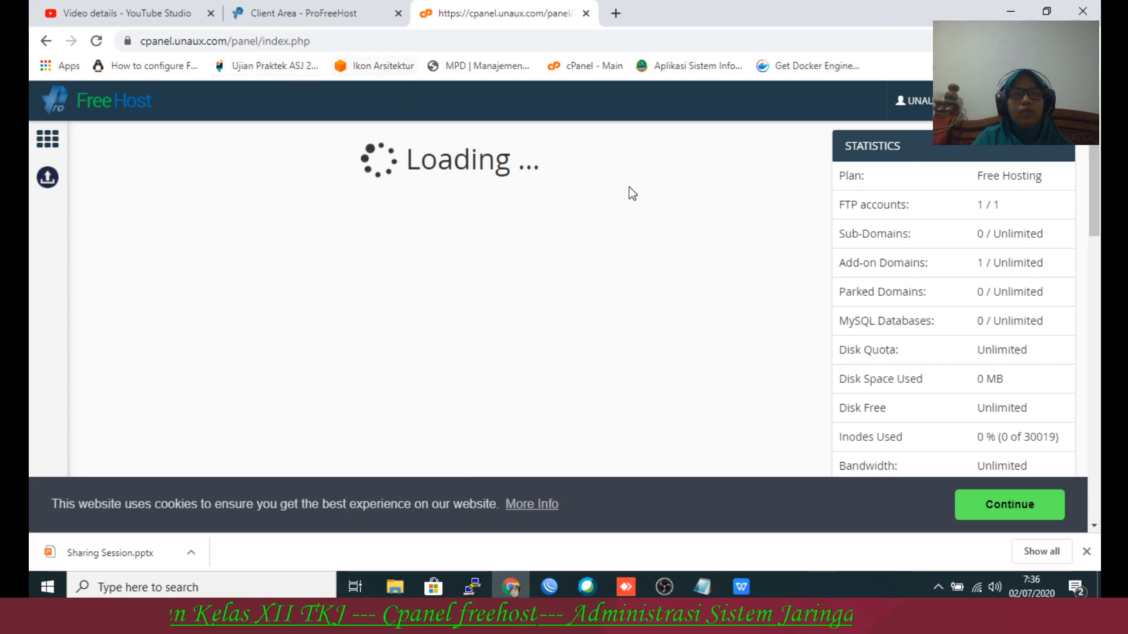
left_click_drag(1093, 161, 1098, 185)
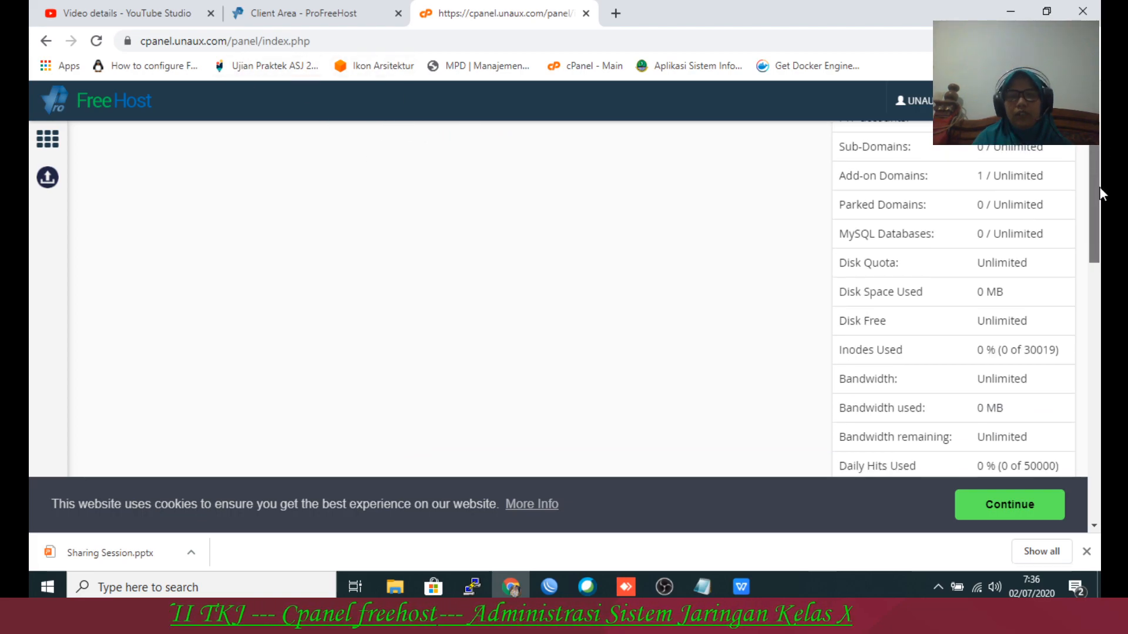
left_click(1013, 505)
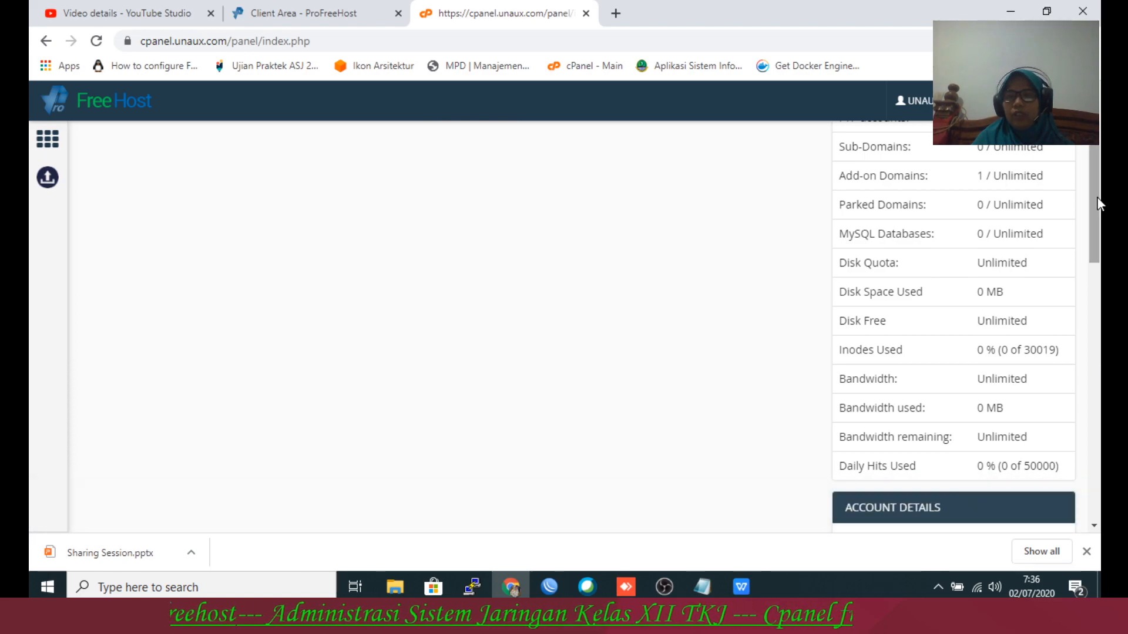
left_click_drag(1091, 180, 1094, 148)
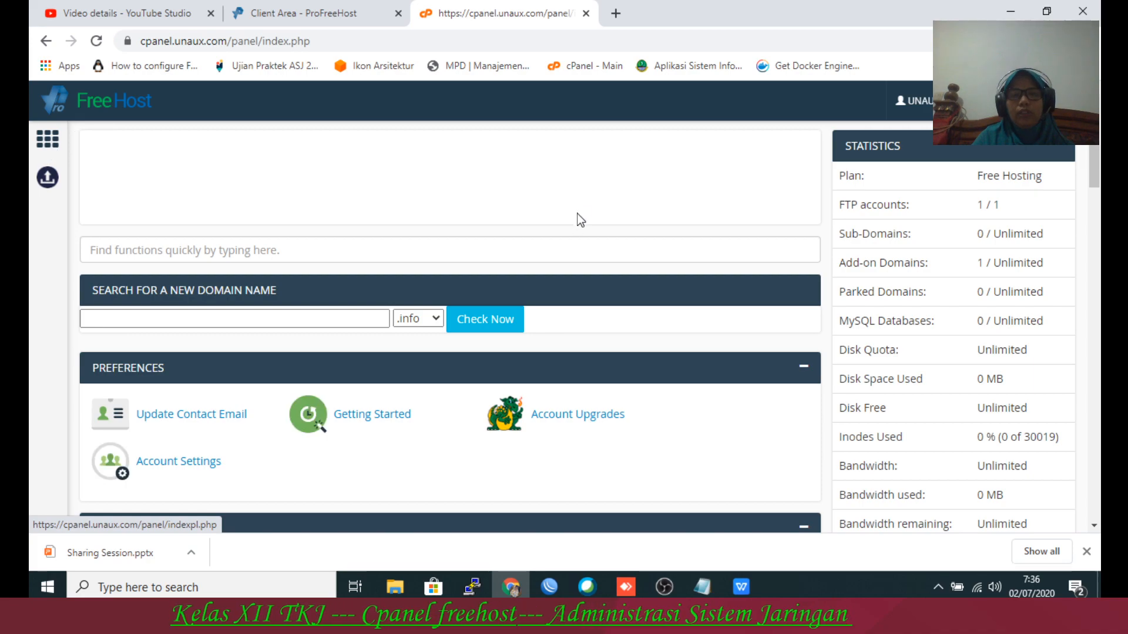
mouse_move(1100, 148)
left_mouse_down()
mouse_move(1092, 472)
mouse_move(1101, 134)
left_mouse_up()
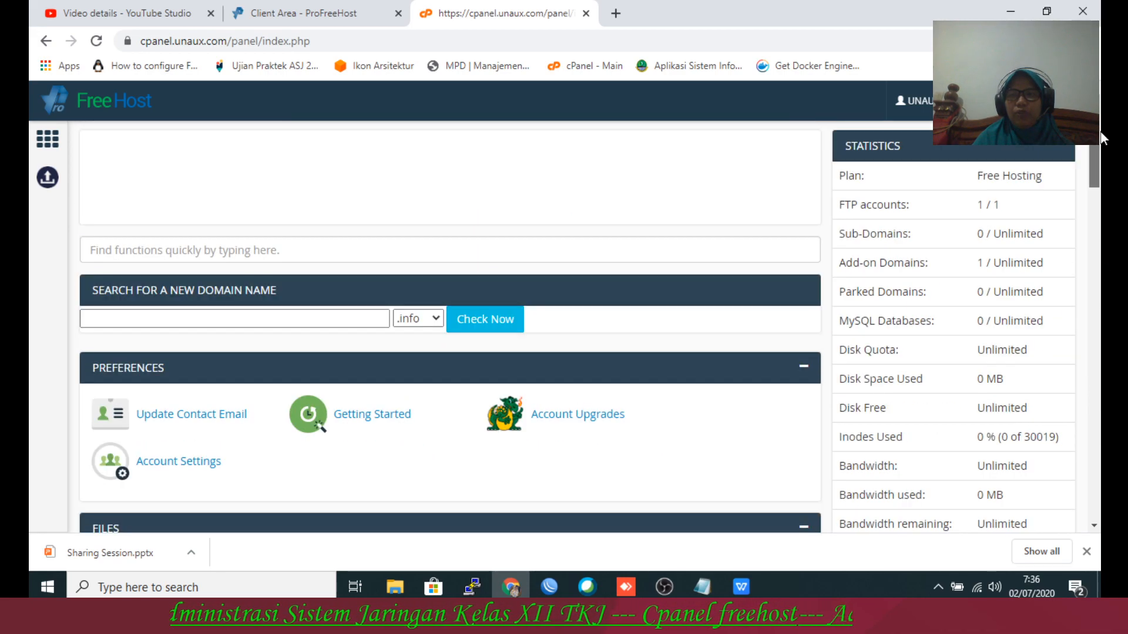
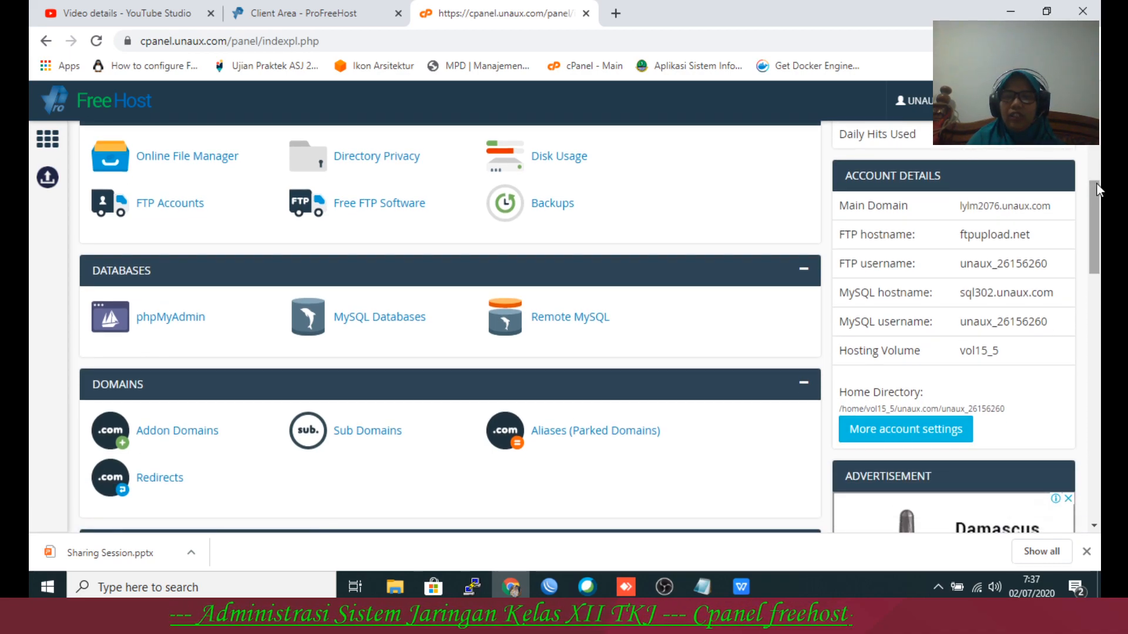
Look through the control panel's Domains, Email and Metrics sections and open the Softaculous Apps Installer from the Software section
left_click_drag(1095, 198, 1094, 237)
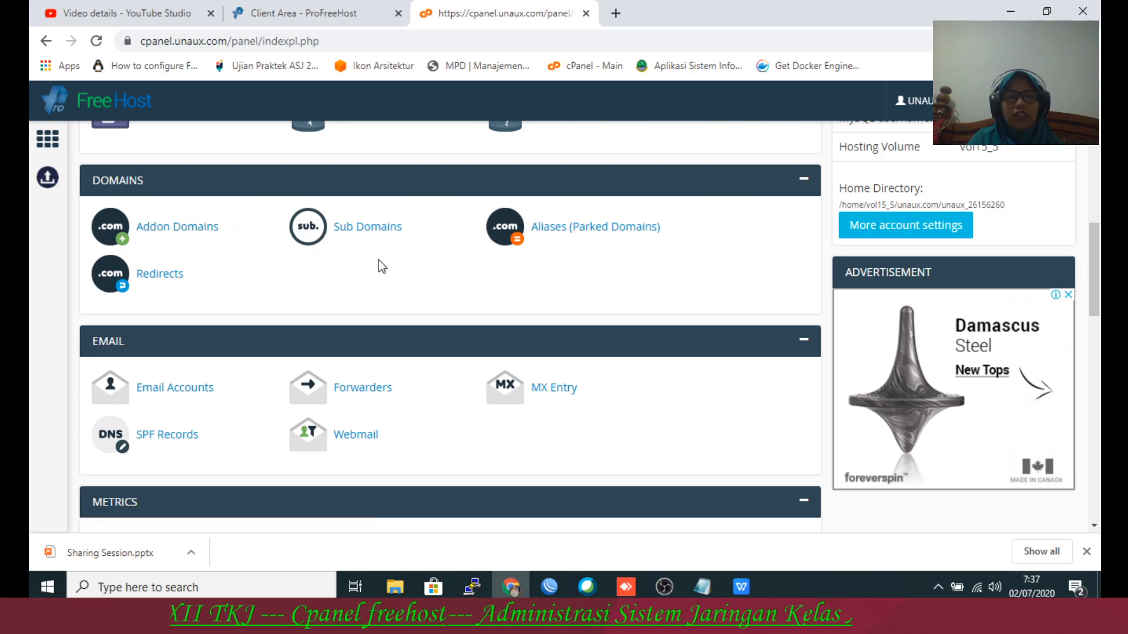
left_click_drag(1102, 242, 1102, 267)
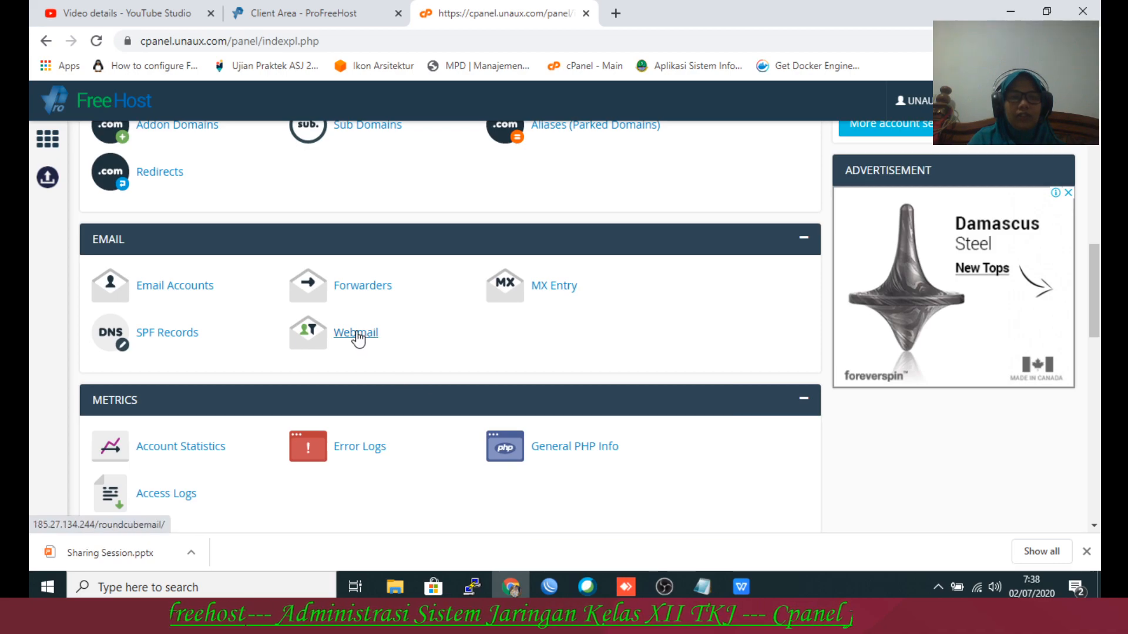
left_click_drag(1100, 262, 1102, 353)
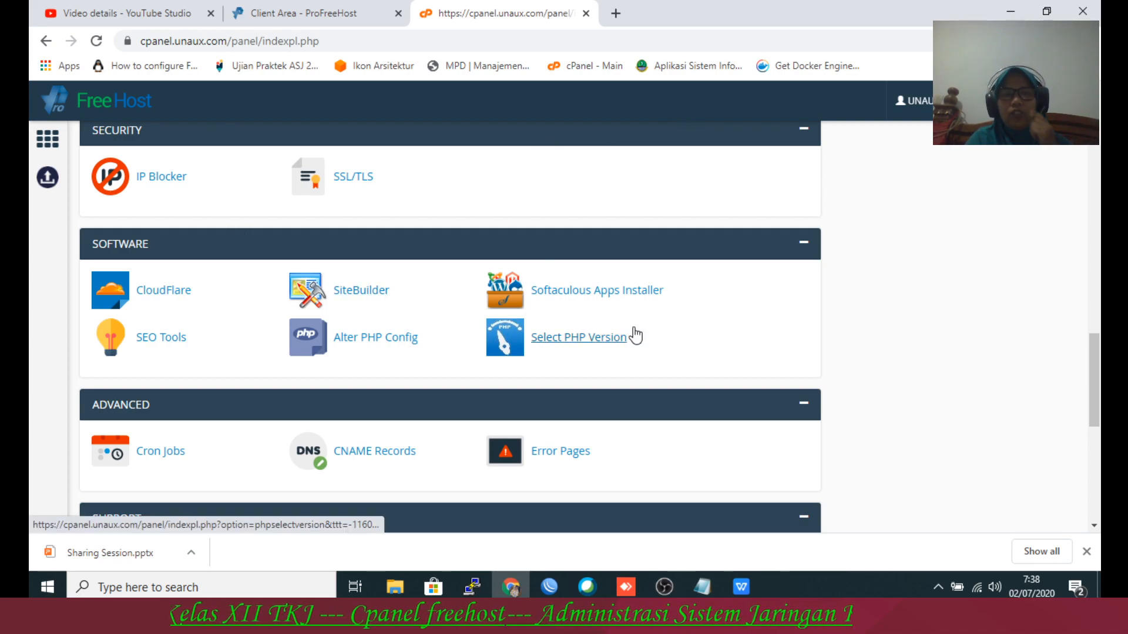
left_click(608, 295)
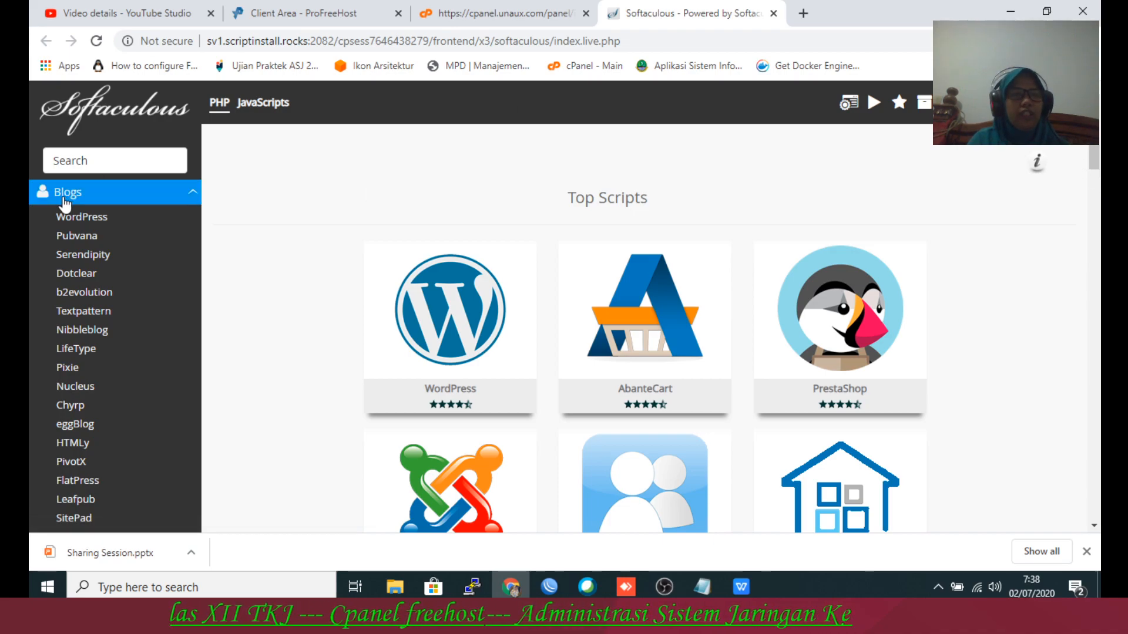
Browse the scripts offered in the Blogs, Micro Blogs and Portals/CMS categories of Softaculous
left_click(66, 199)
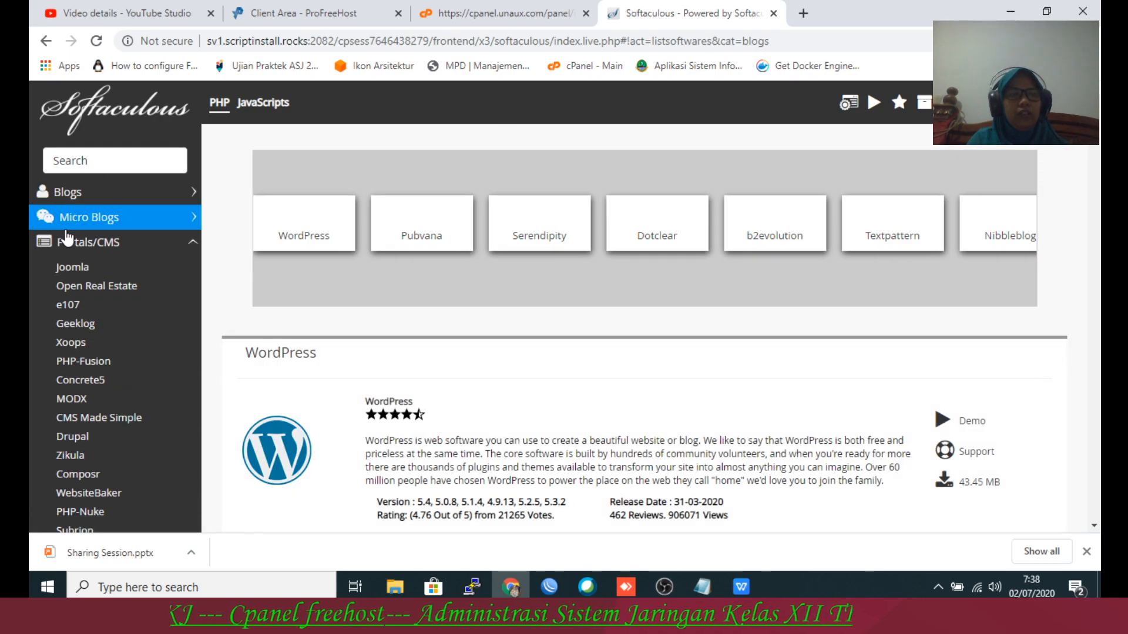
left_click(48, 249)
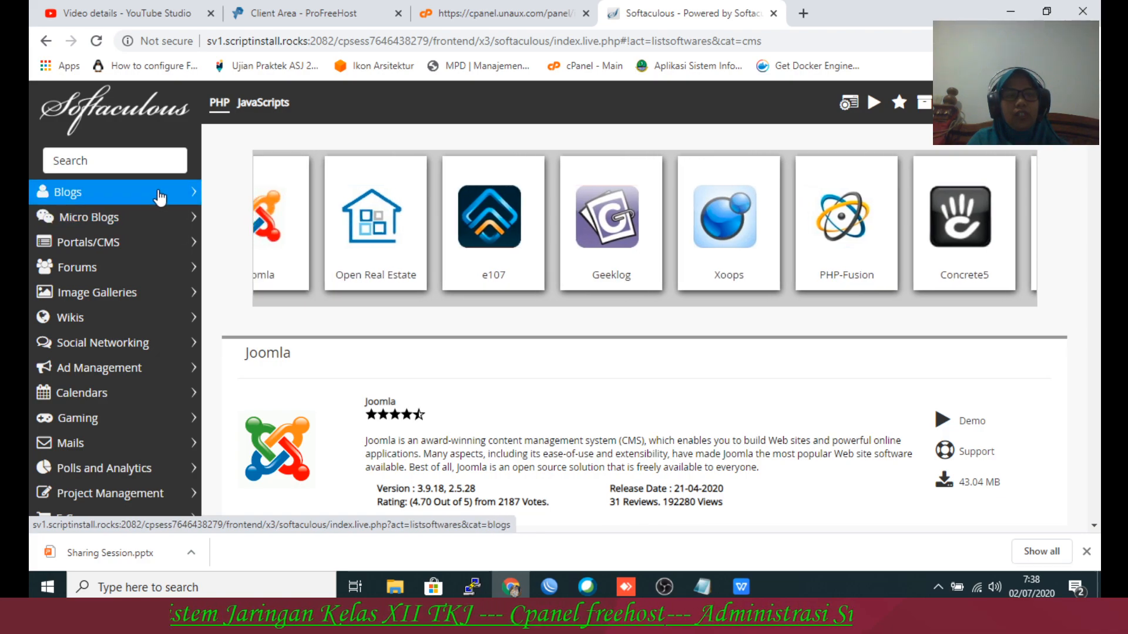
left_click(158, 194)
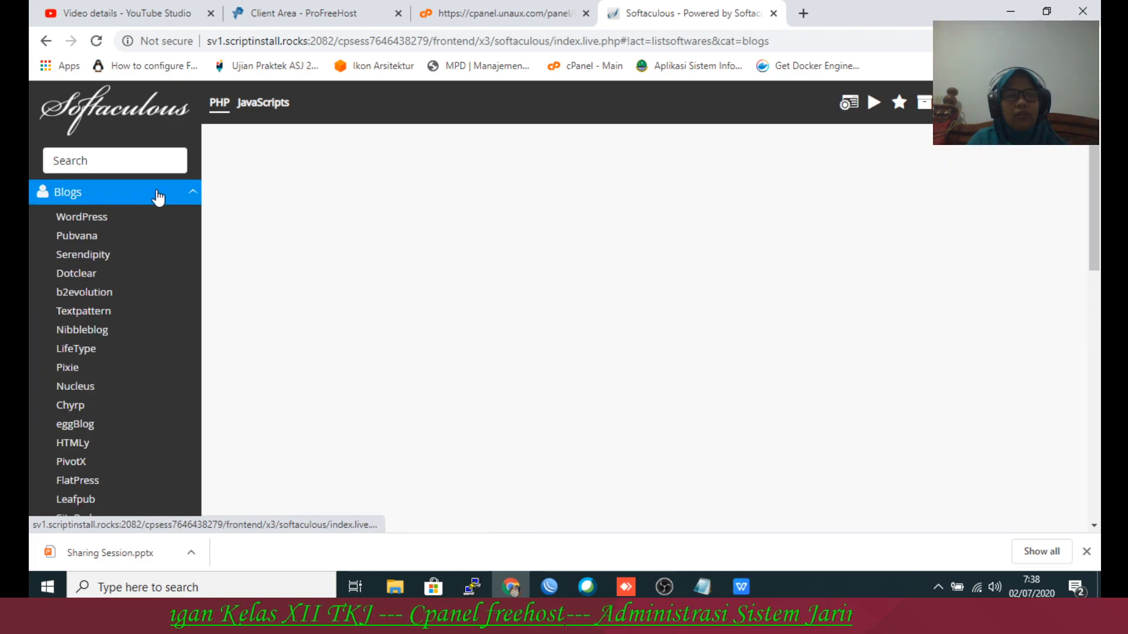
left_click(136, 194)
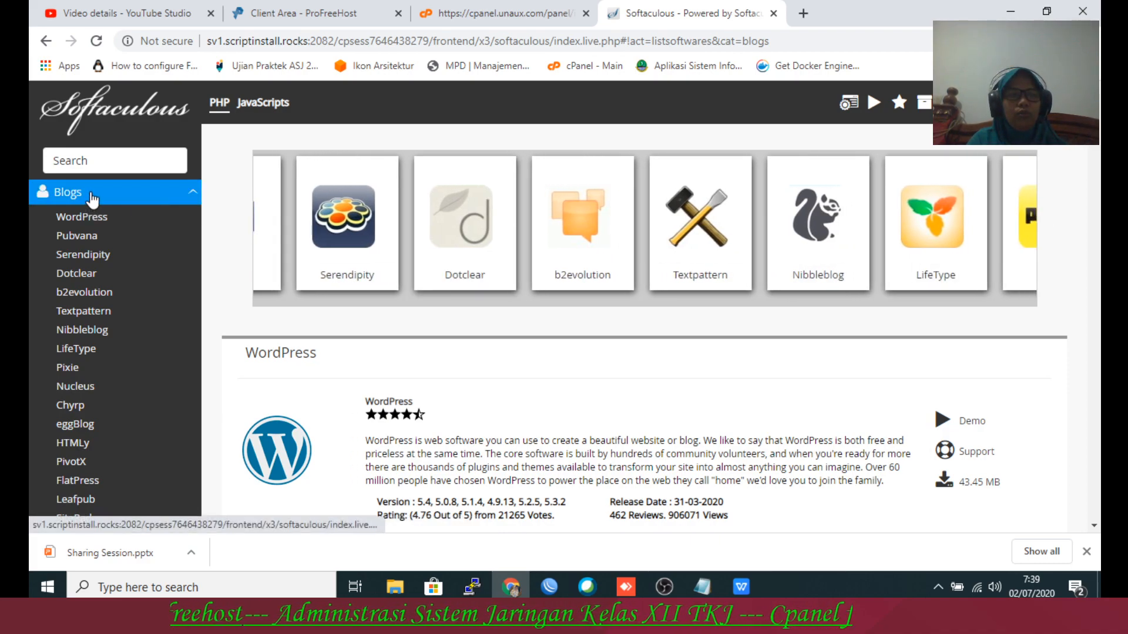
left_click(110, 201)
left_click(150, 219)
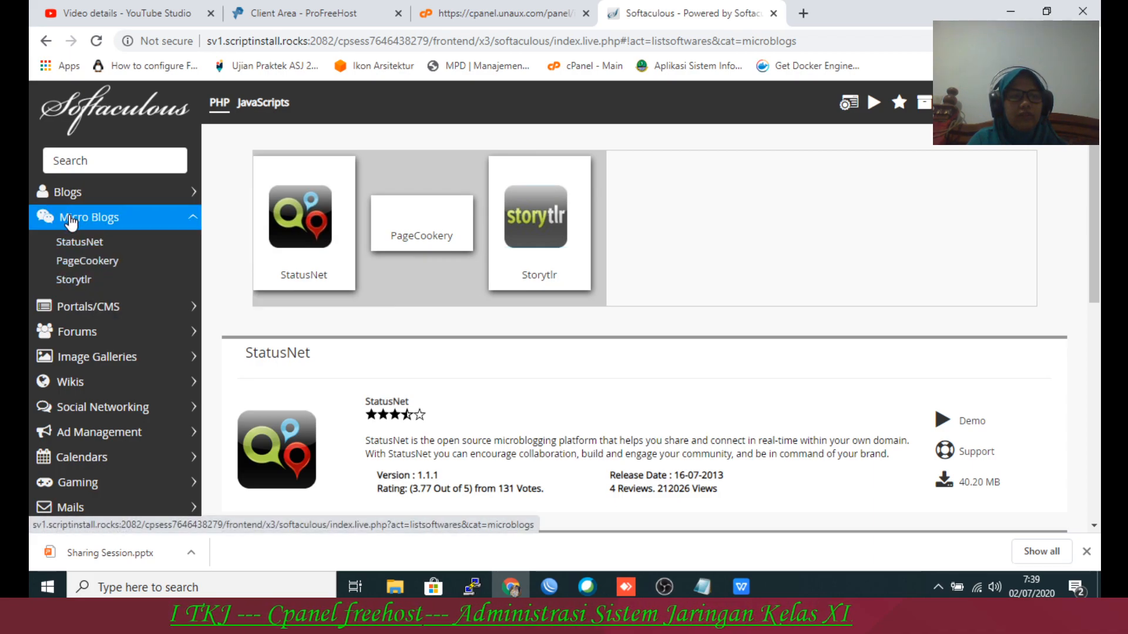
left_click(71, 222)
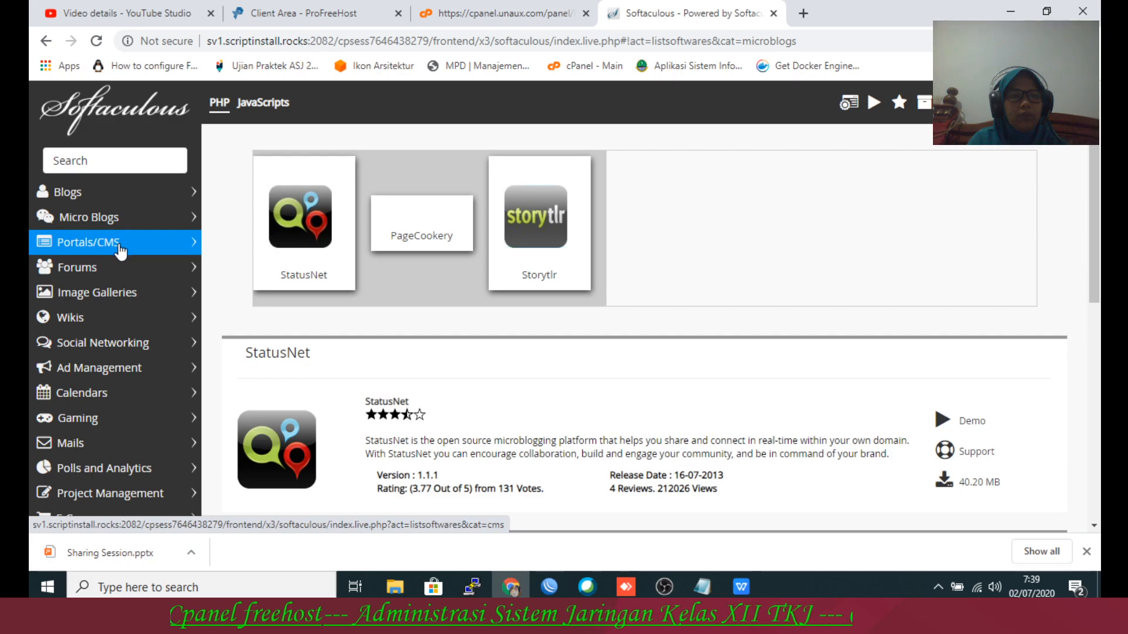
left_click(119, 248)
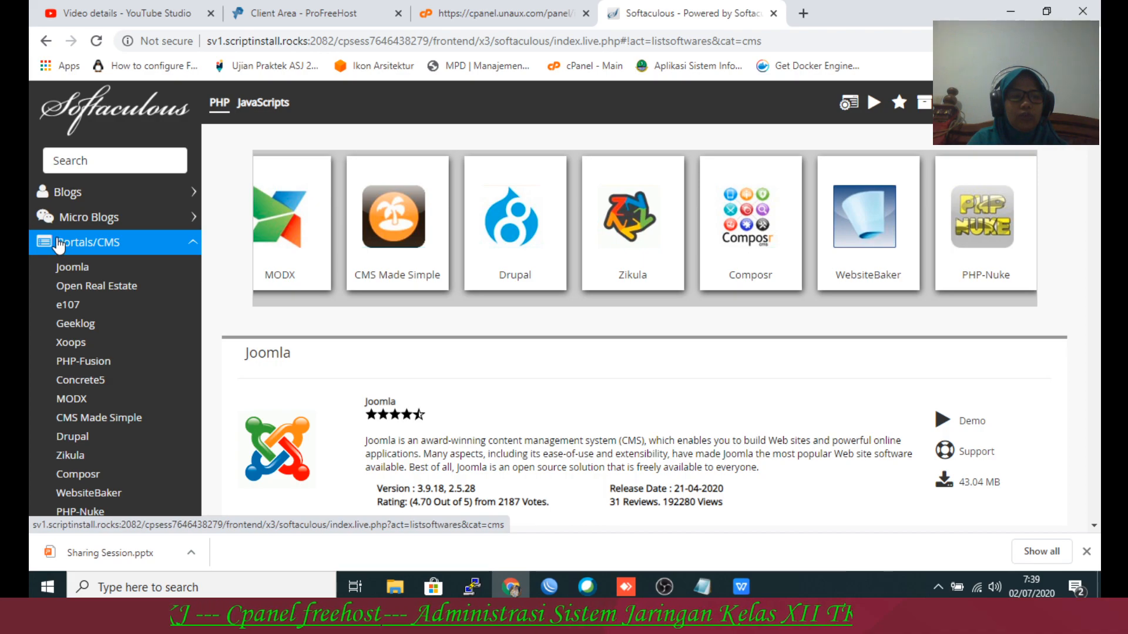
left_click(59, 246)
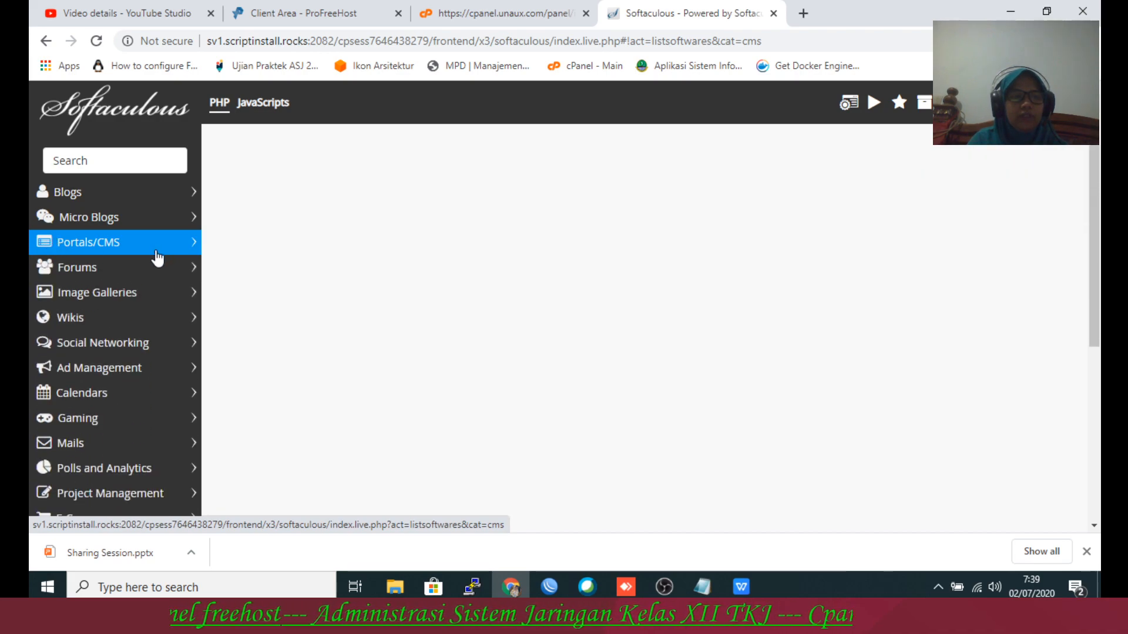
Browse the scripts offered in the Forums, Image Galleries and Polls and Analytics categories
left_click(127, 276)
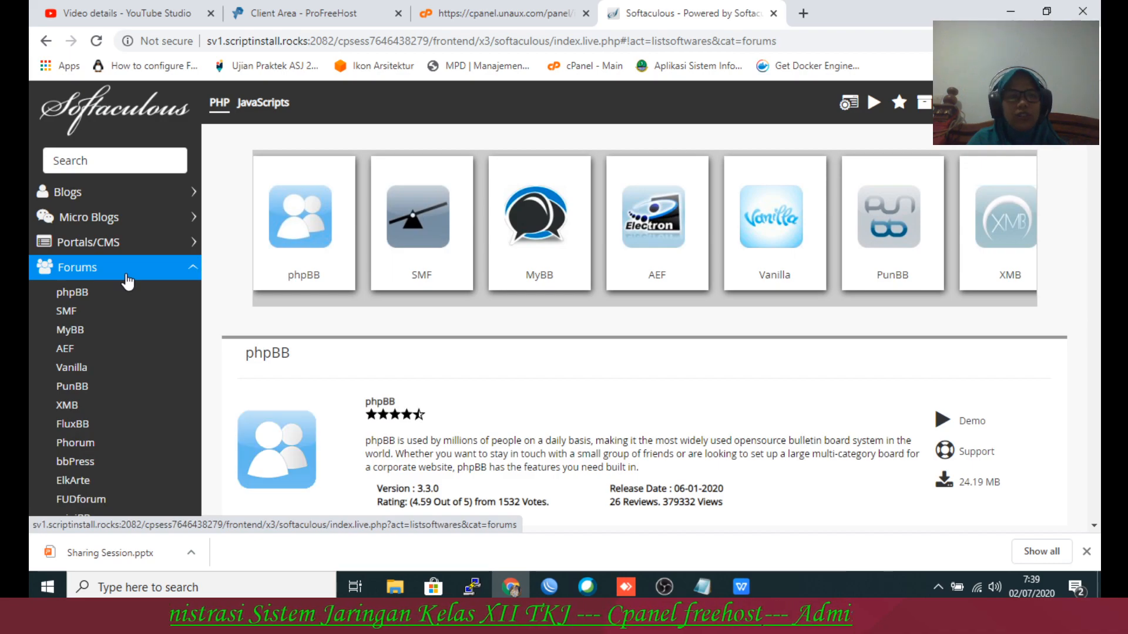
left_click(125, 275)
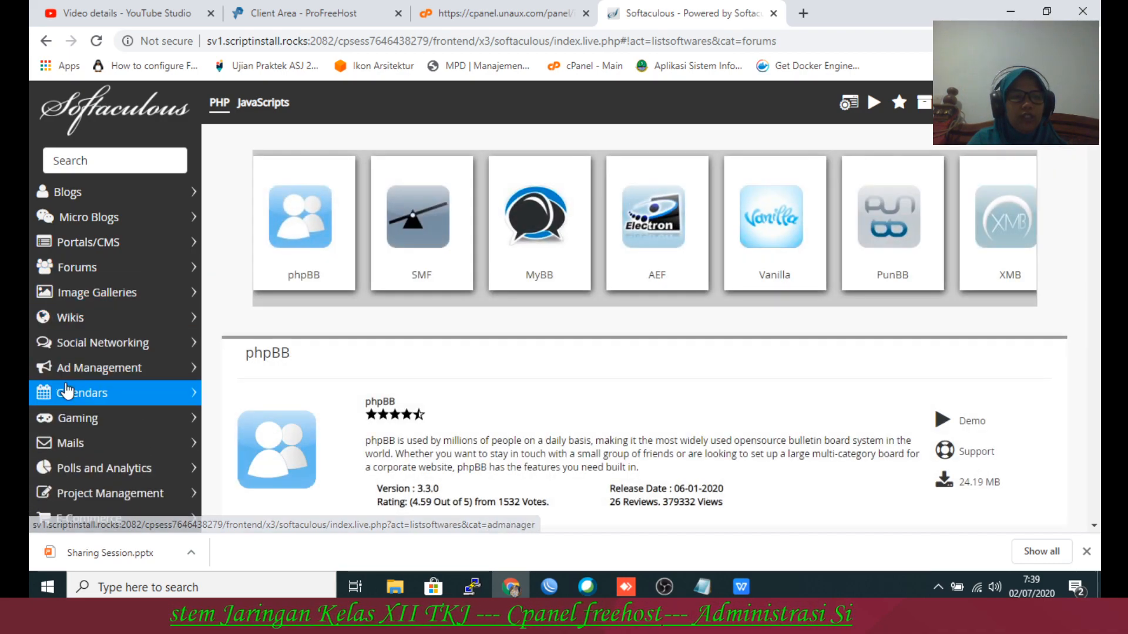
left_click(102, 300)
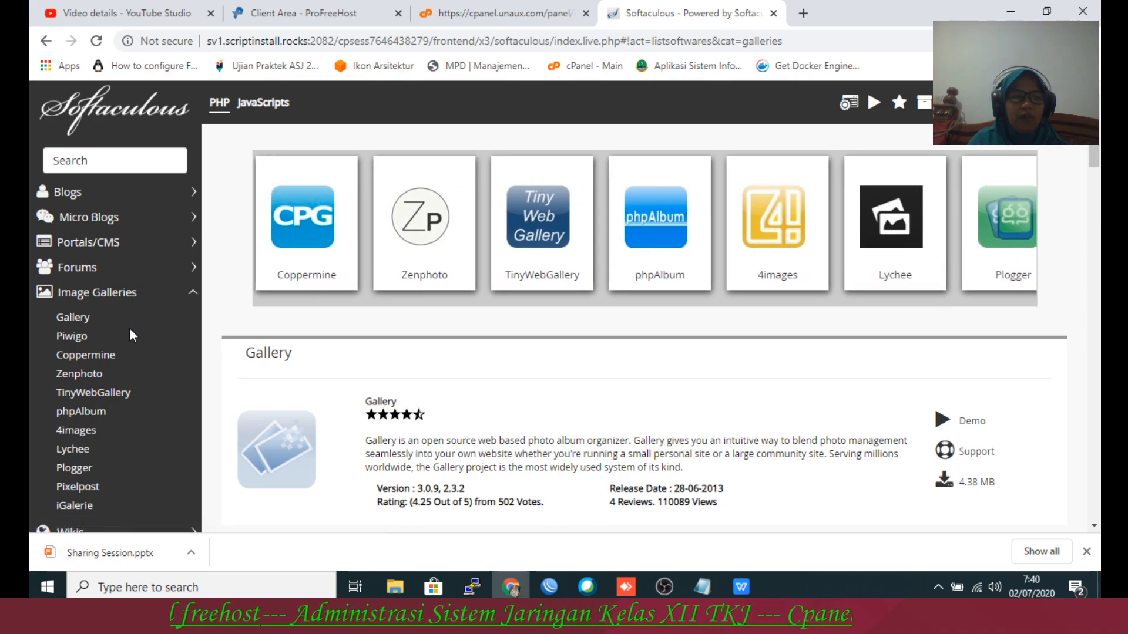
left_click(117, 293)
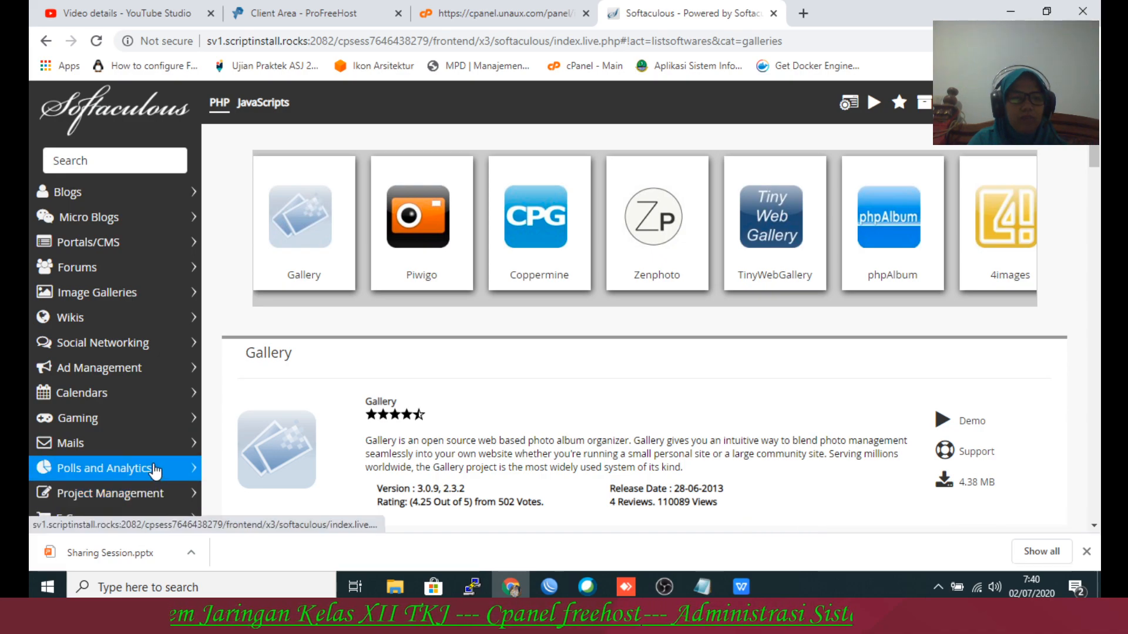
left_click(155, 470)
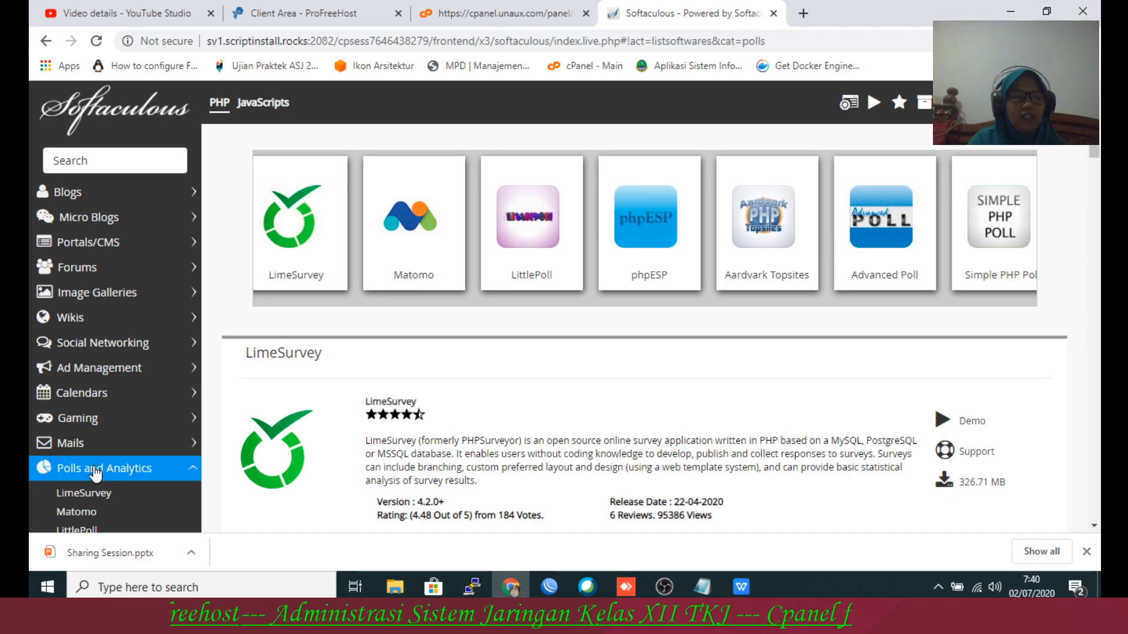
left_click(182, 473)
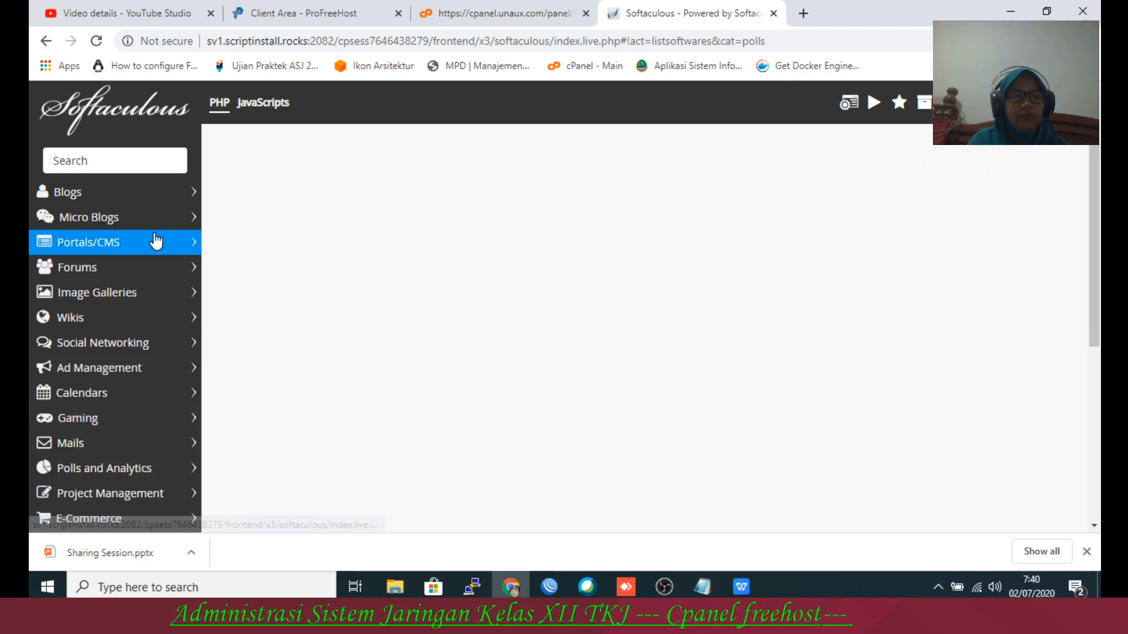
Choose WordPress from the Blogs category and open its installation form
left_click(156, 194)
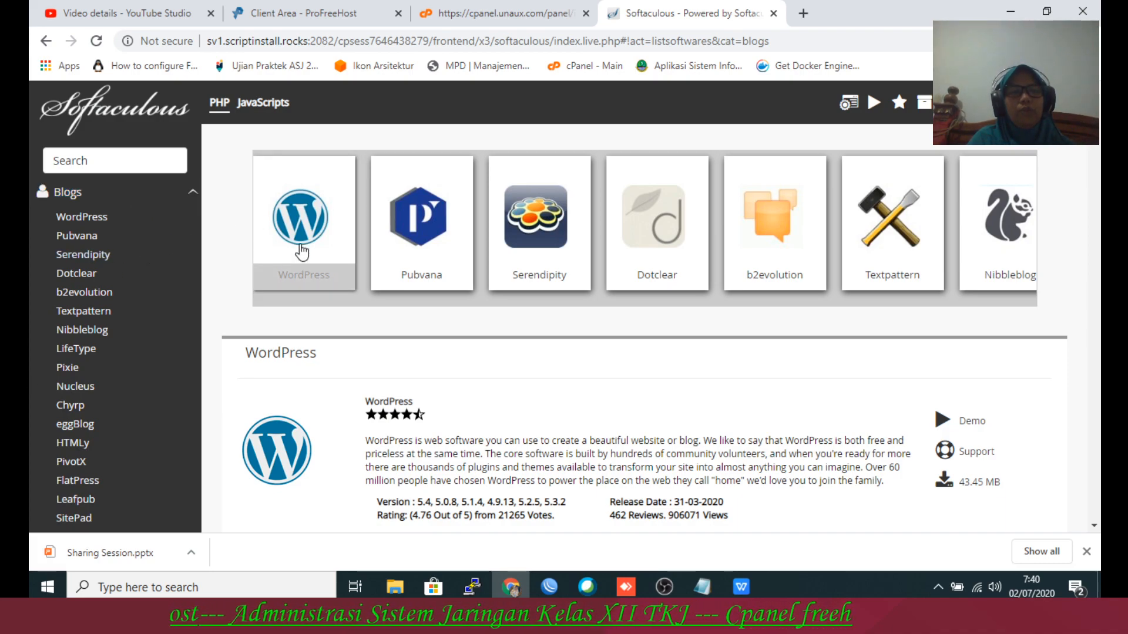
left_click(295, 285)
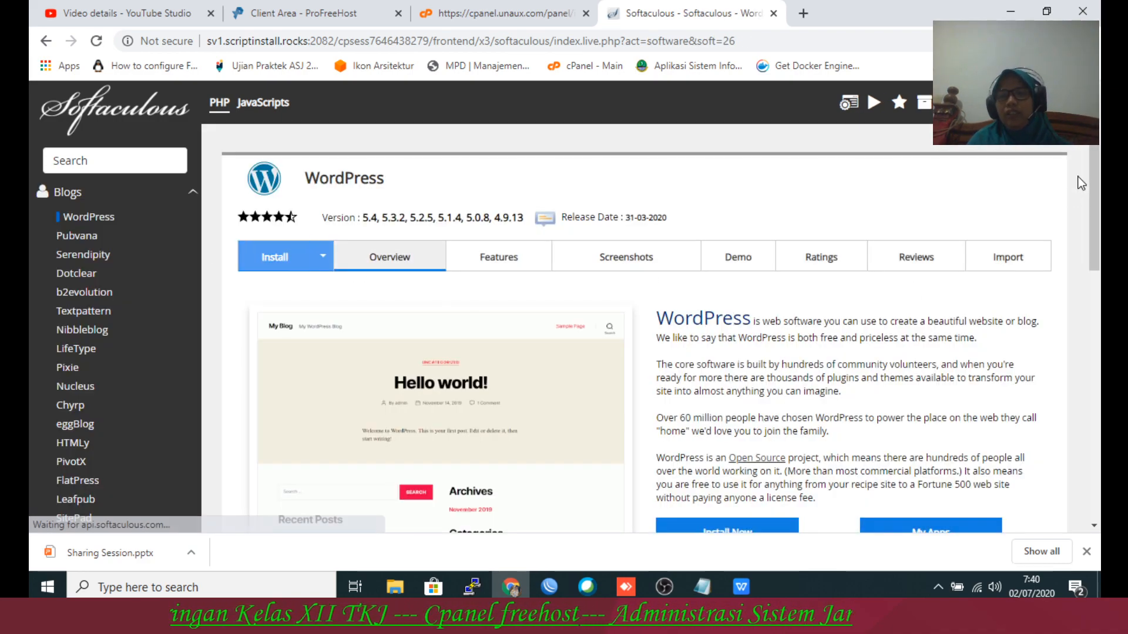
mouse_move(1096, 218)
left_mouse_down()
mouse_move(1102, 427)
mouse_move(1088, 212)
left_mouse_up()
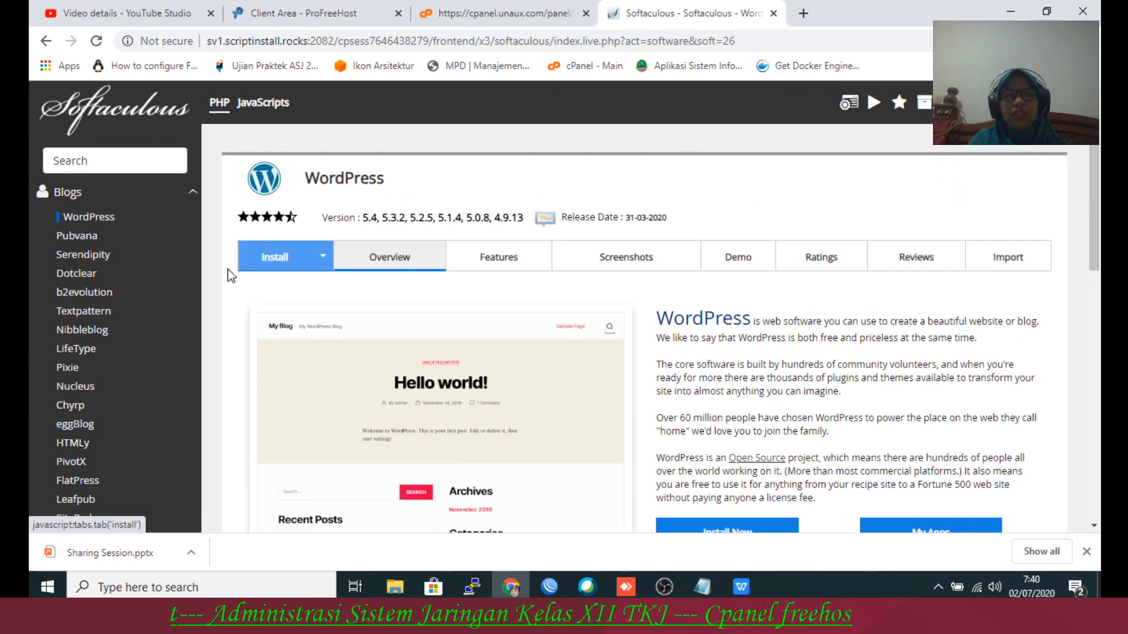
left_click(274, 258)
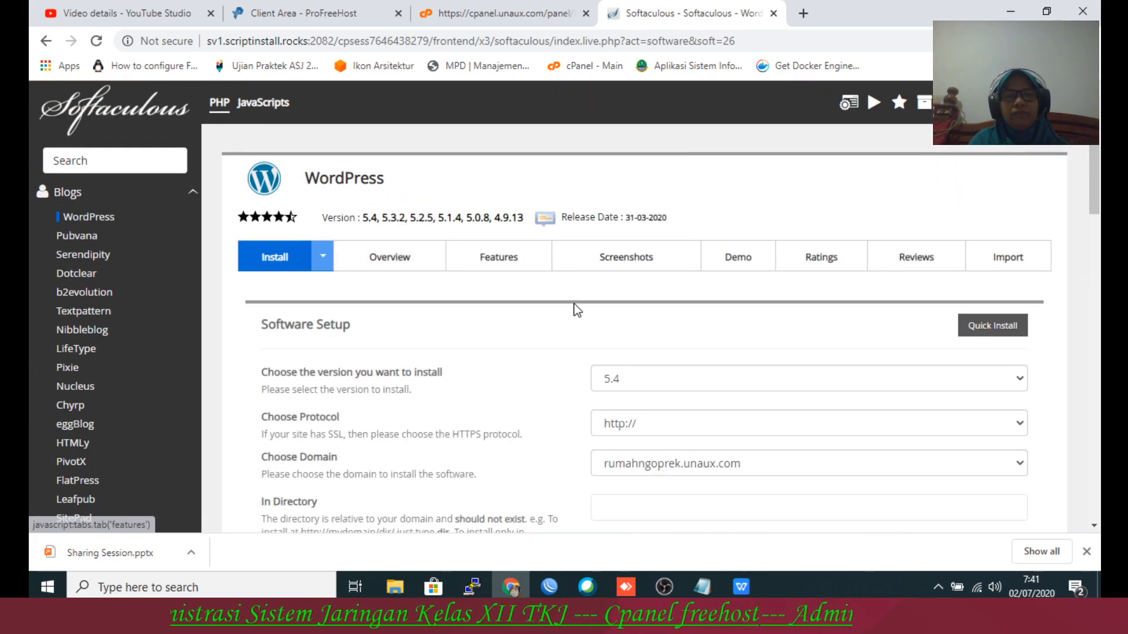
Review the version, protocol and domain in the Software Setup, and set the Site Name to "Rumah Ngoprek"
left_click_drag(1100, 152, 1102, 183)
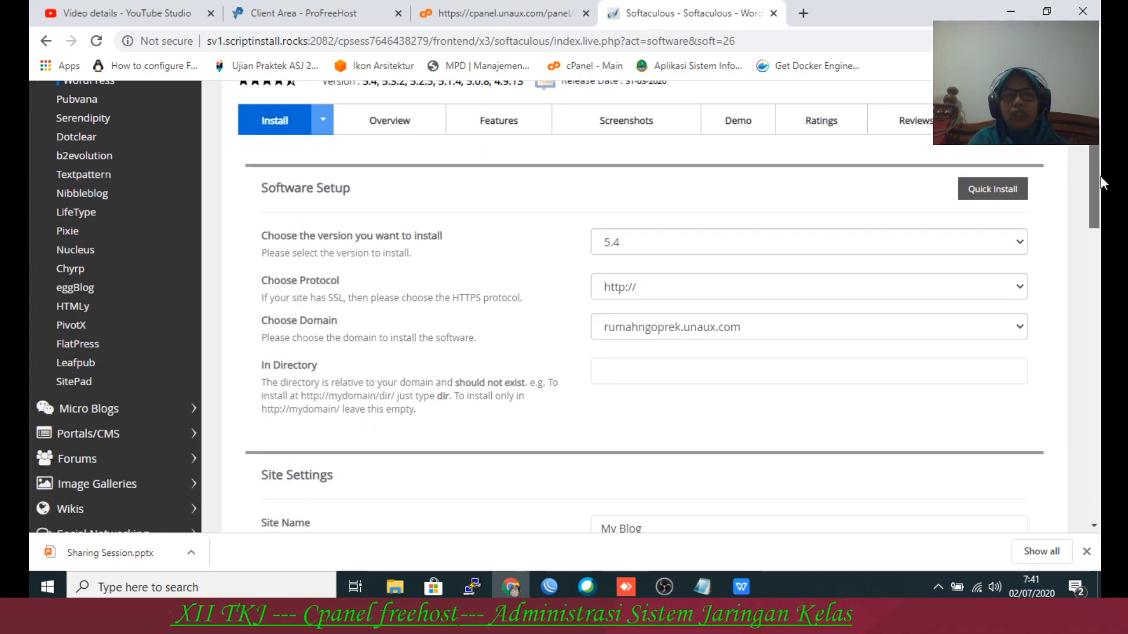
left_click_drag(1102, 183, 1102, 190)
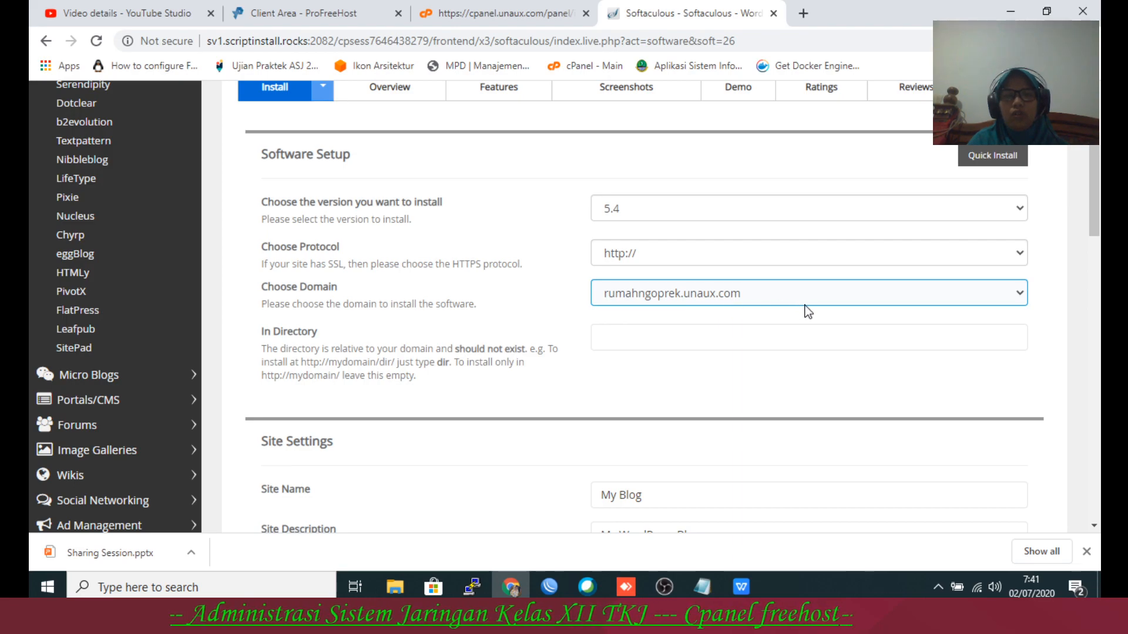
scroll(1101, 210, "down", 4)
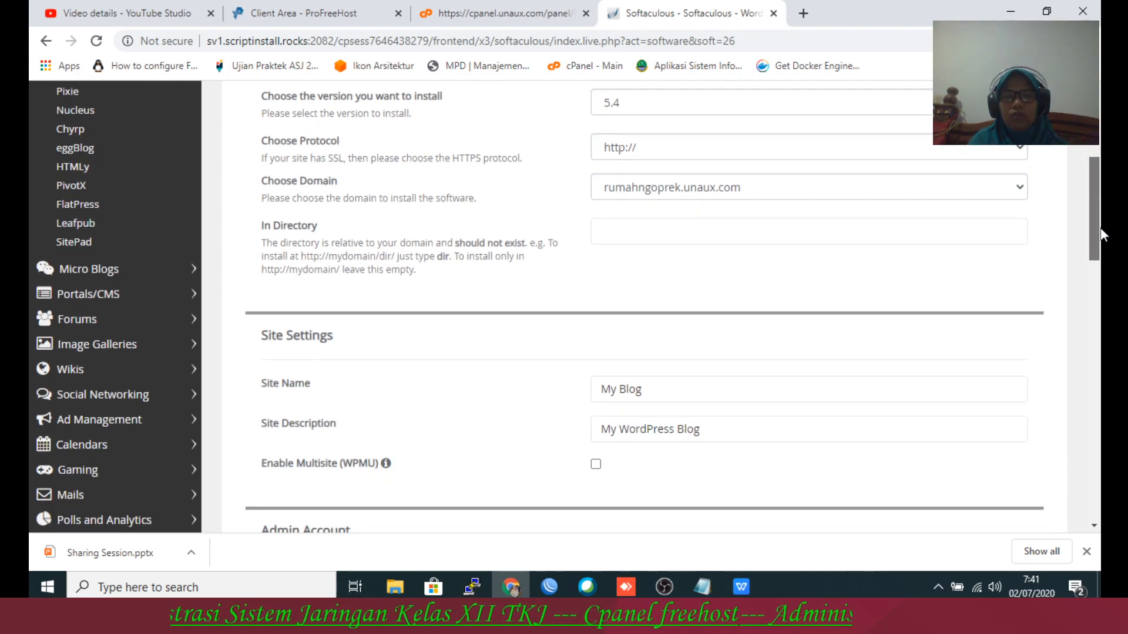
left_click(648, 255)
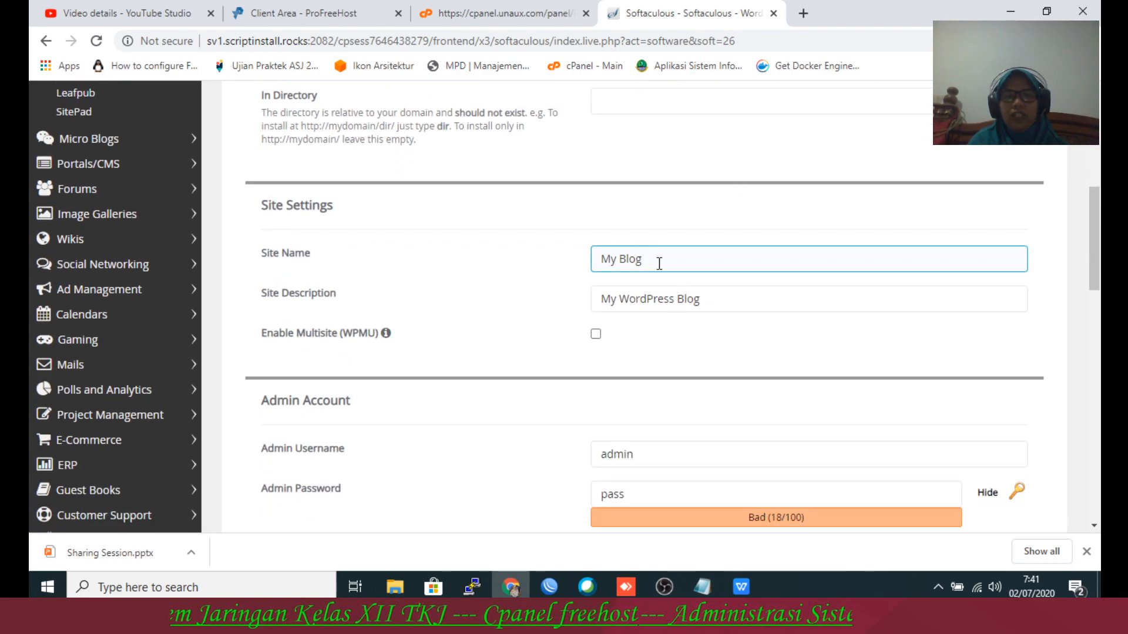
left_click(788, 254)
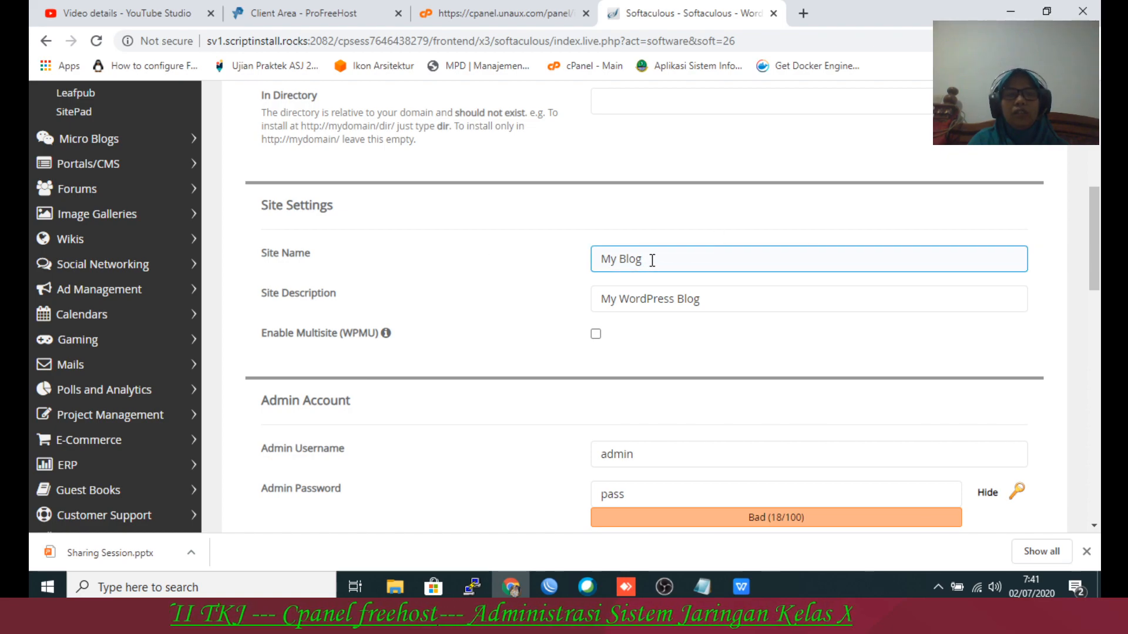
left_click_drag(651, 260, 582, 253)
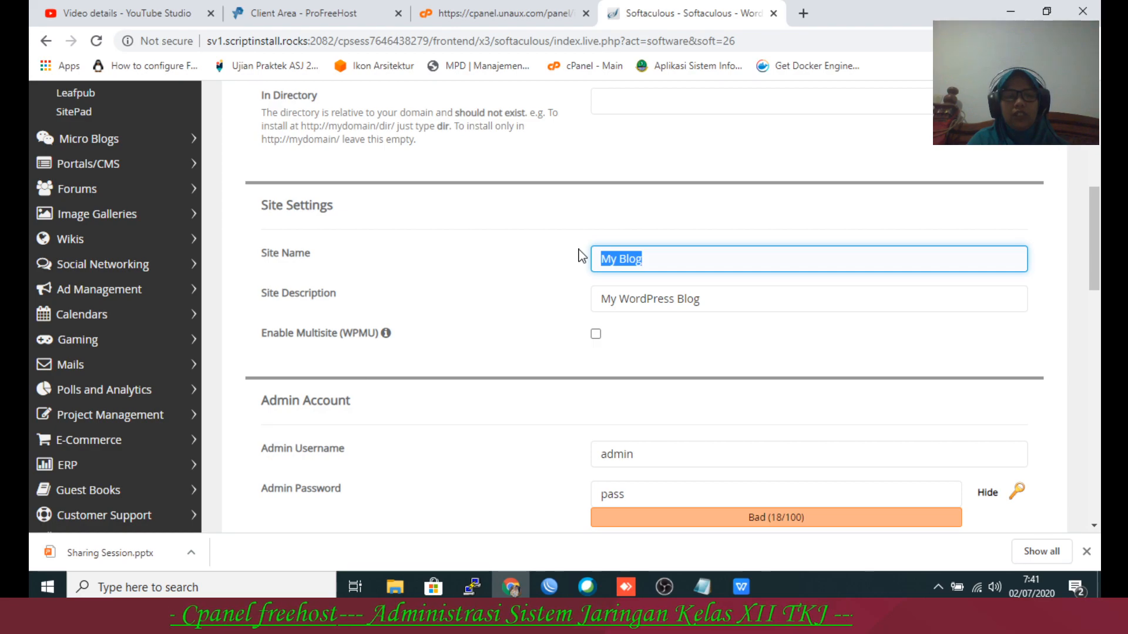
type("Rumah Ngoprek")
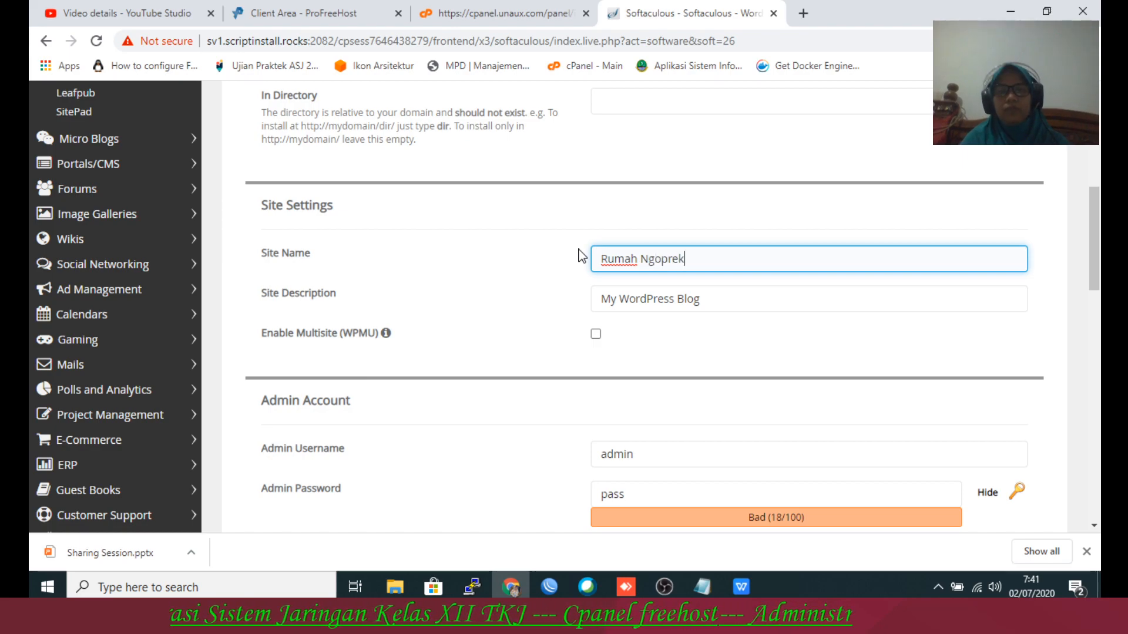
Set the Site Description to "Materi yang diberikan pada rumah ngoprek merupakan materi yang mudah diapahami"
left_click(699, 301)
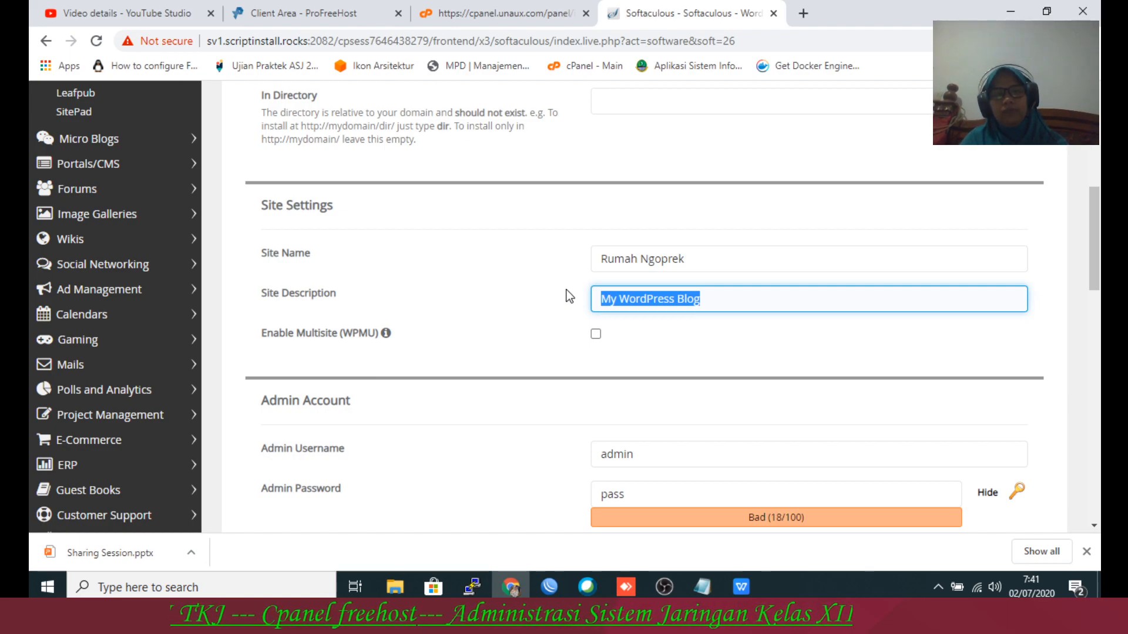
type("M")
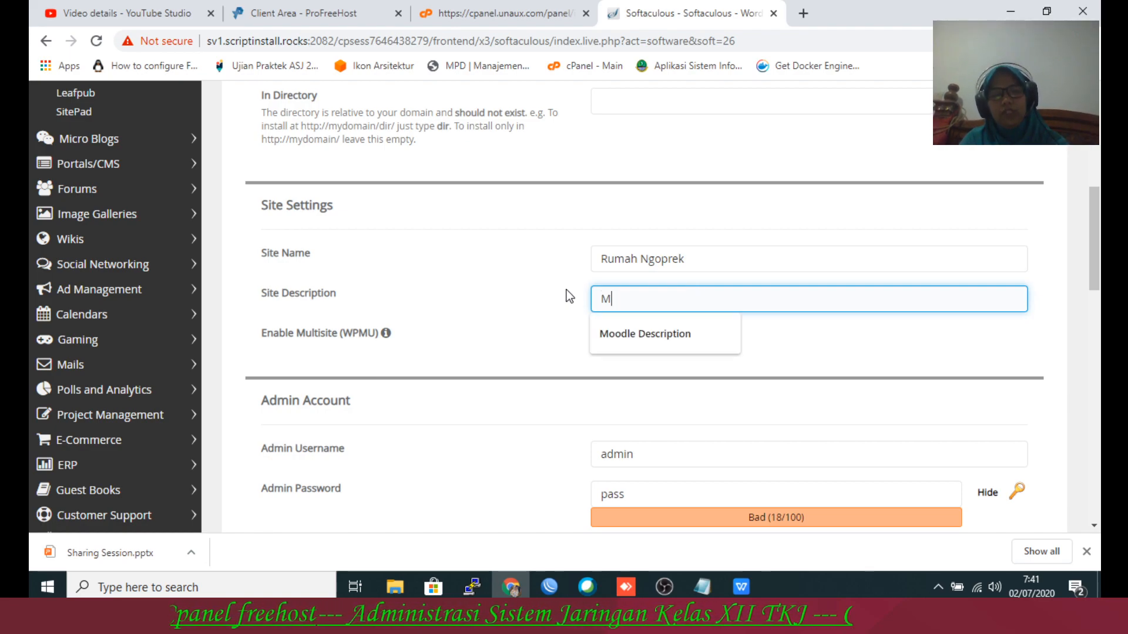
type("at")
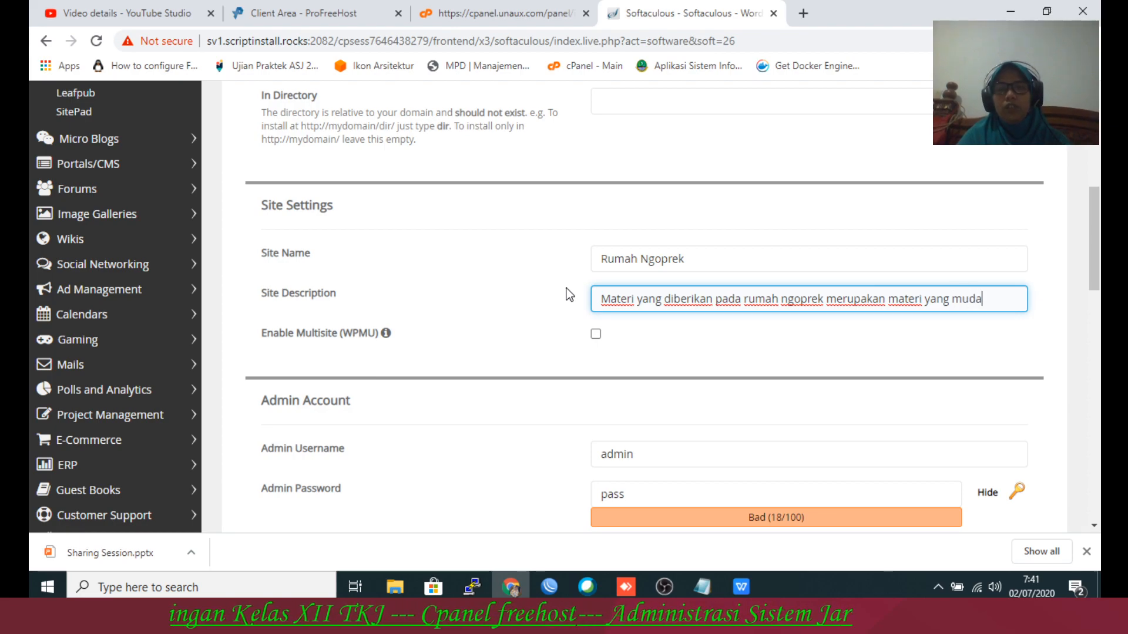
type("ahi")
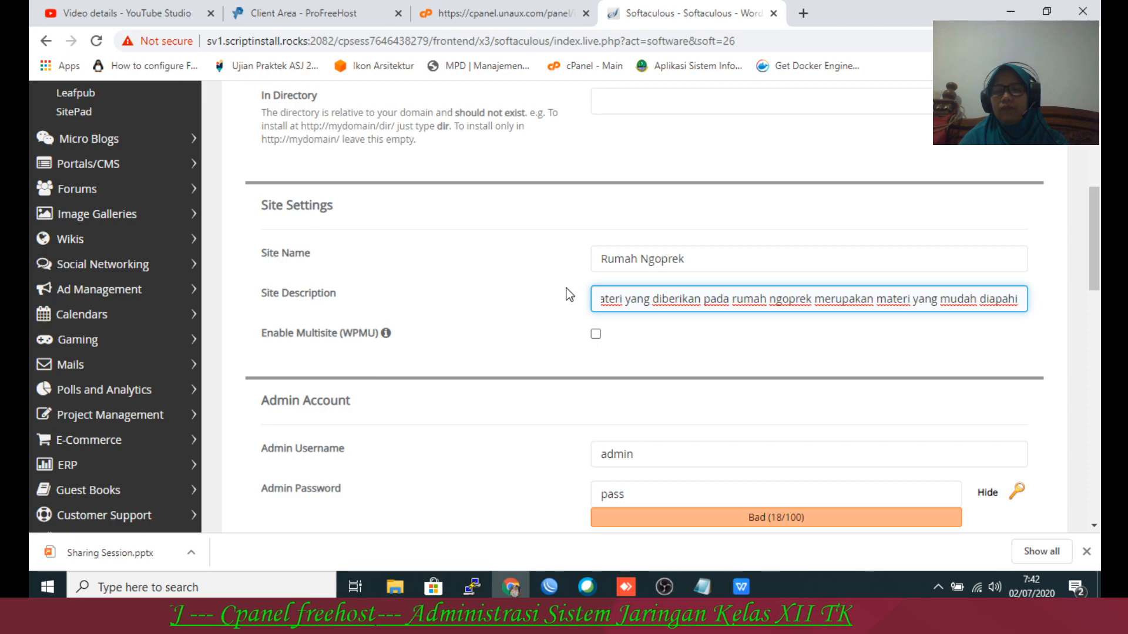
key("BackSpace")
type("ami")
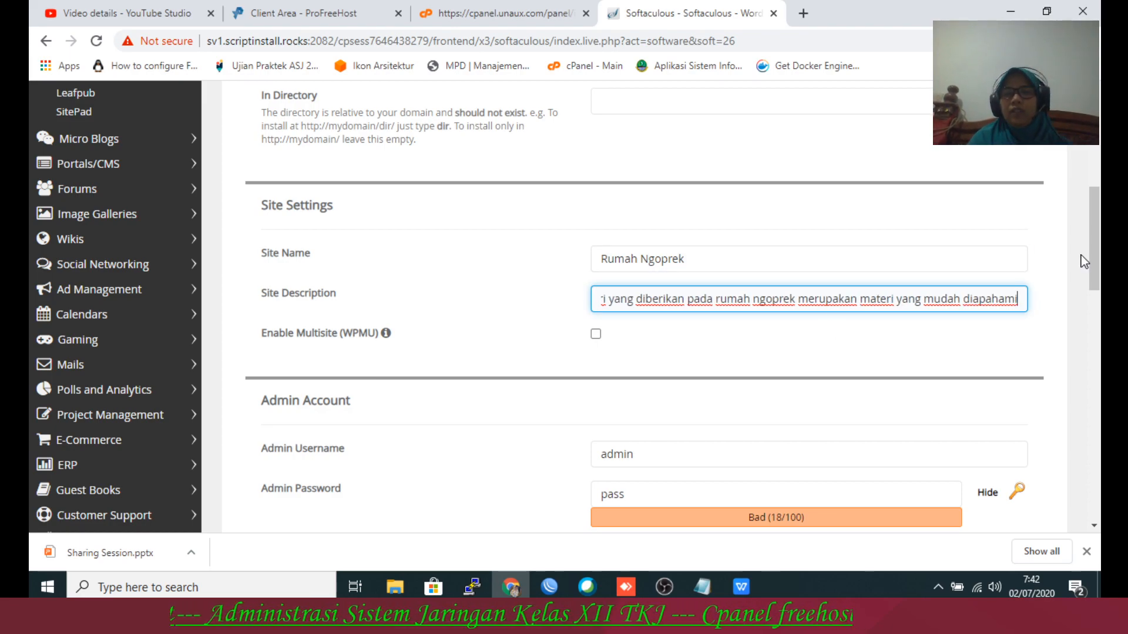
left_click_drag(1094, 254, 1103, 302)
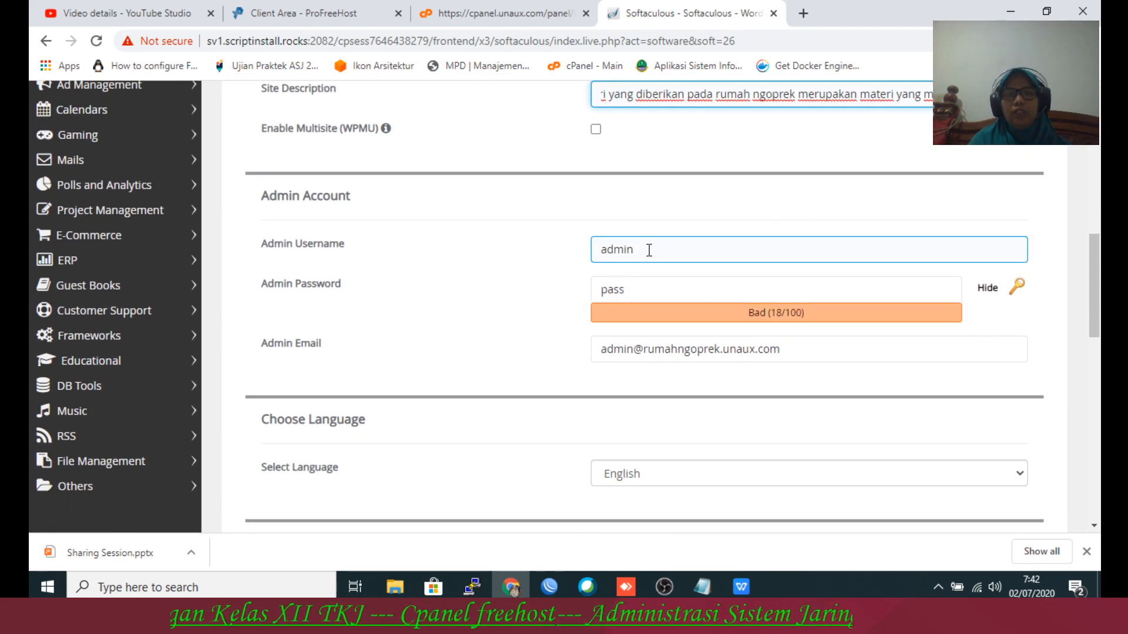
Set the Admin Username to "rumahngoprek" in the Admin Account section
left_click_drag(647, 249, 486, 259)
type("ruma")
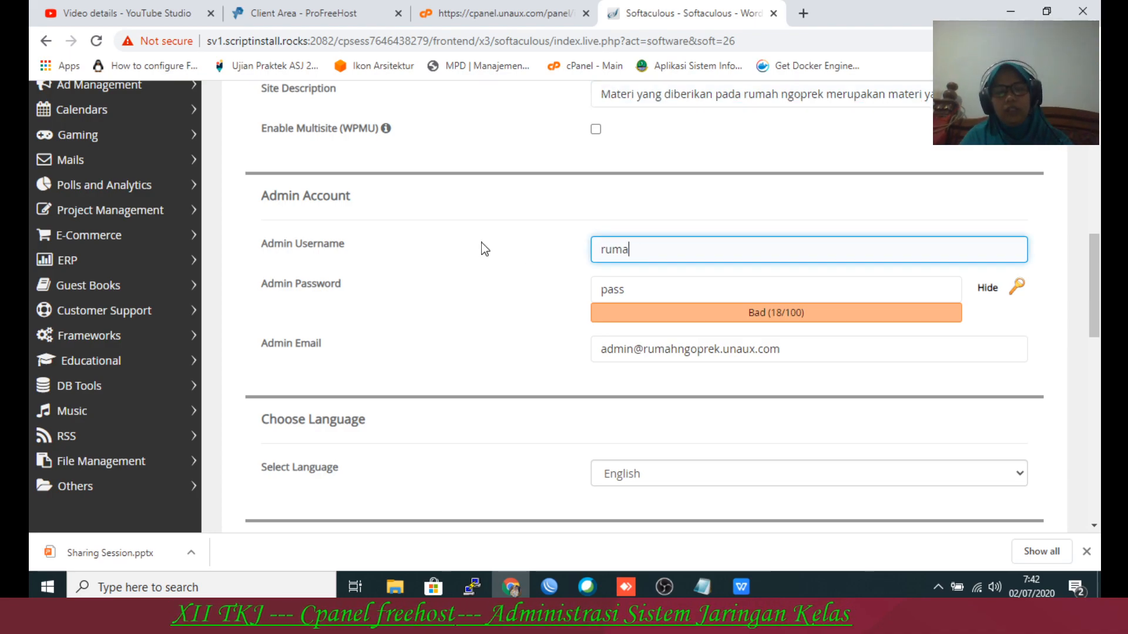
type("hngoprek")
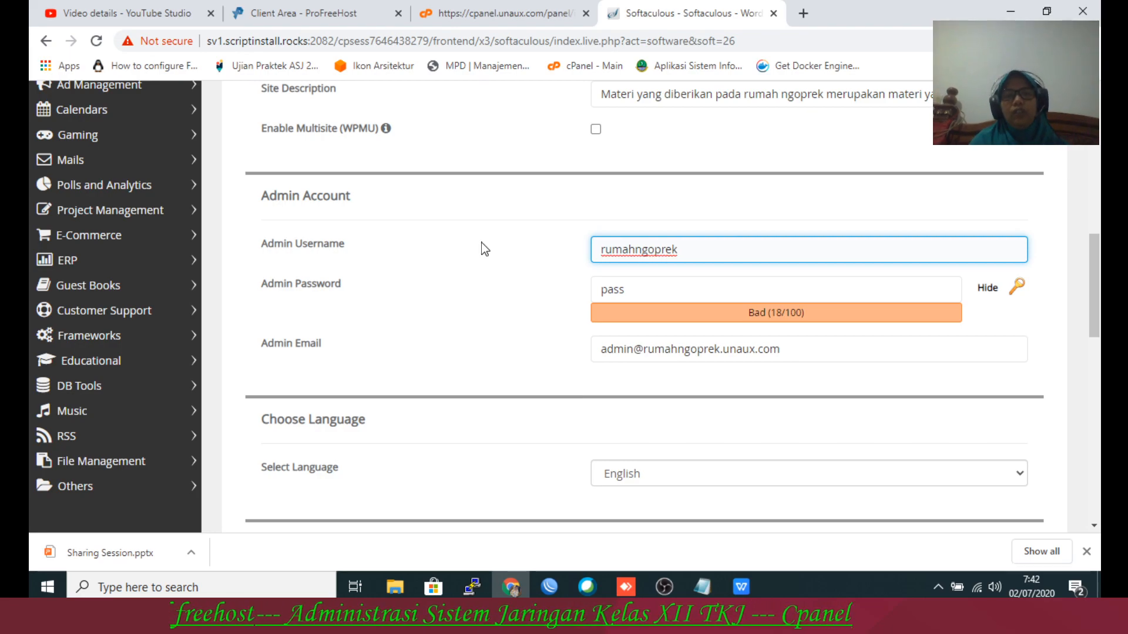
Hide the Admin Password characters and replace the default with the new admin password
left_click(642, 292)
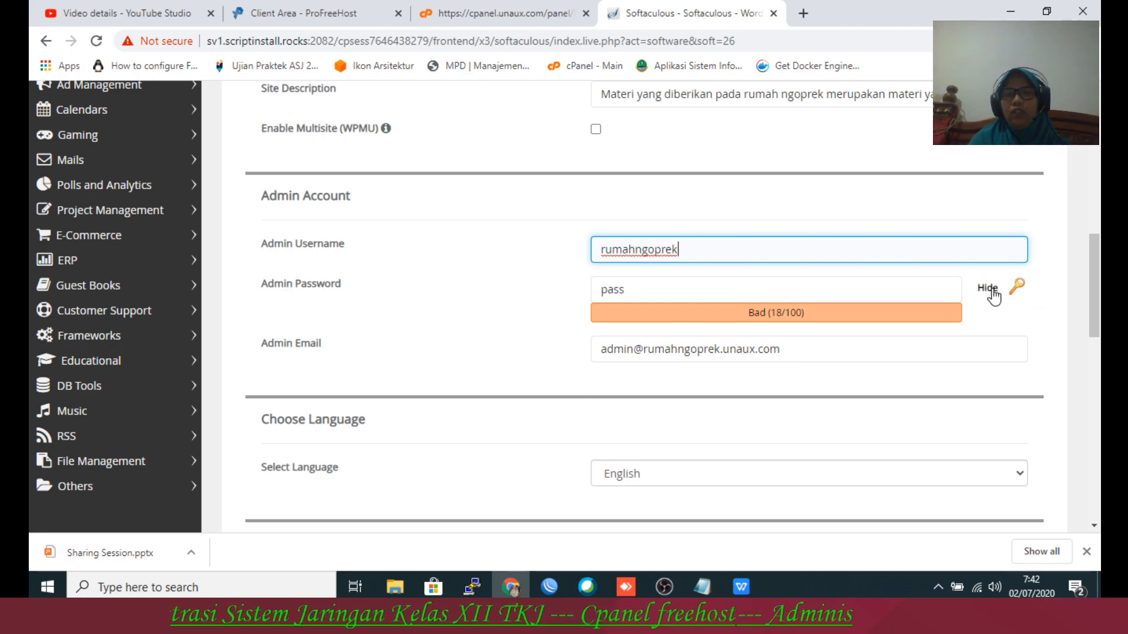
left_click(990, 289)
double_click(638, 290)
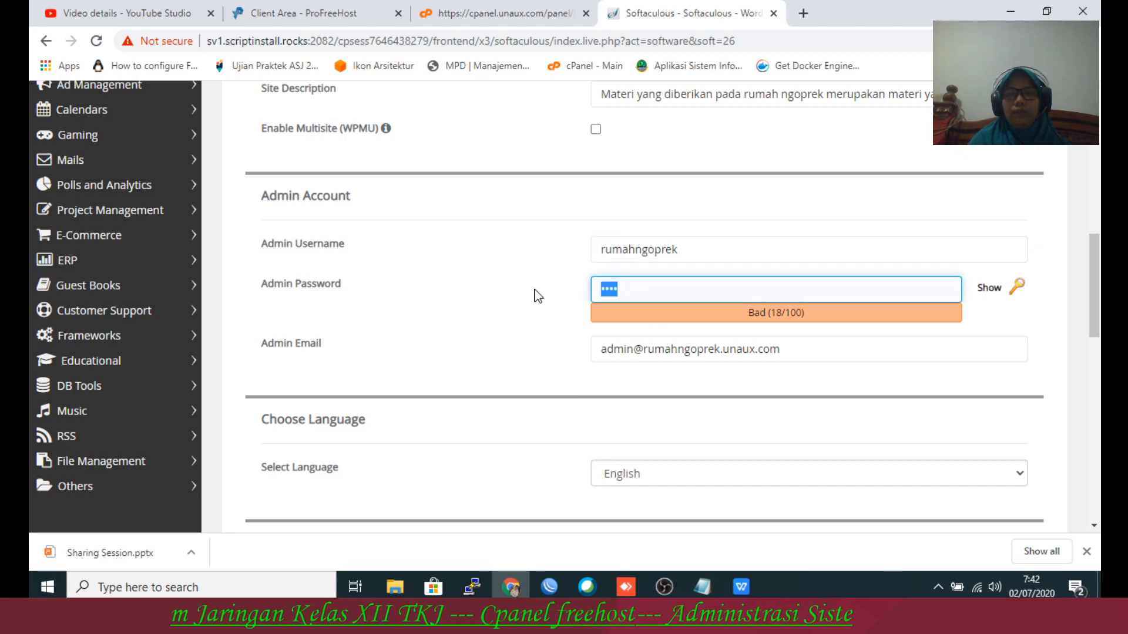
type("••")
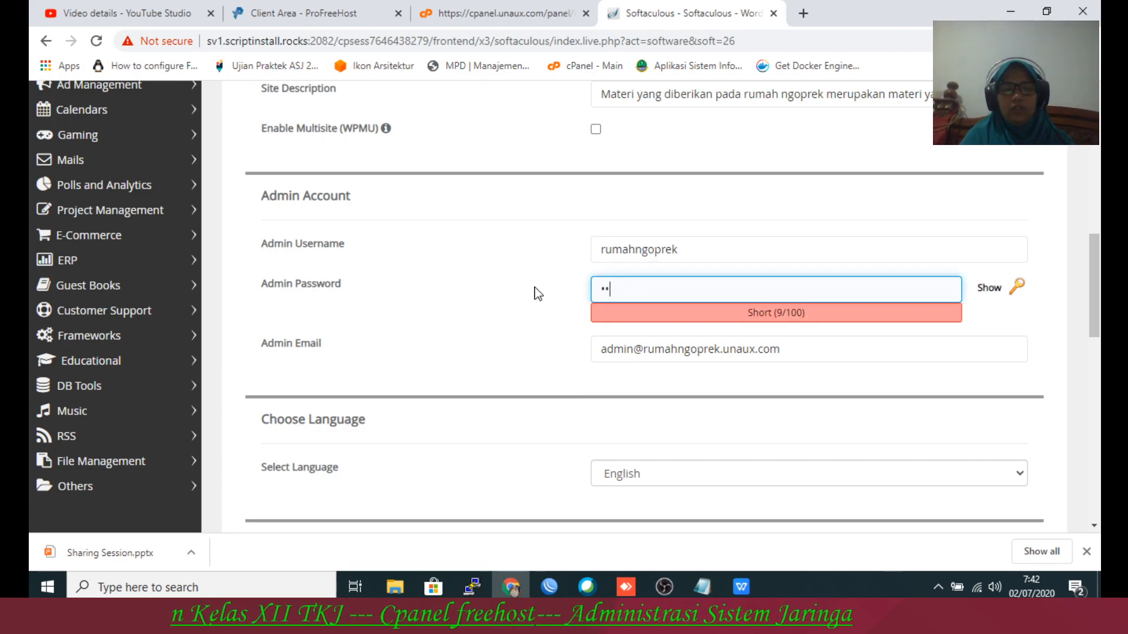
type("•••••••")
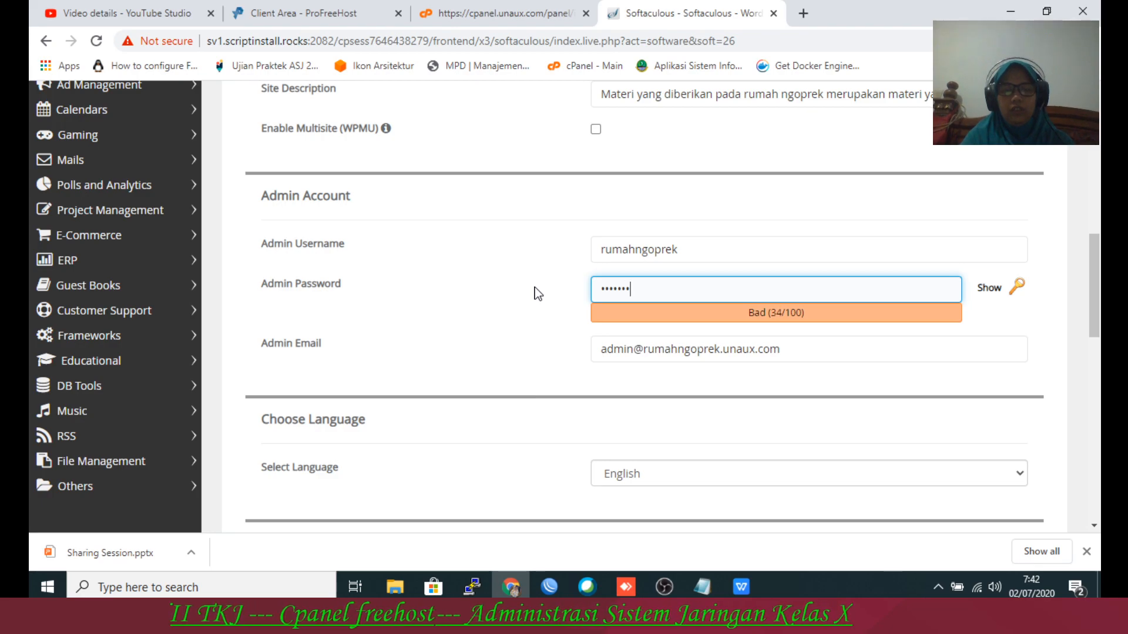
type("••••••")
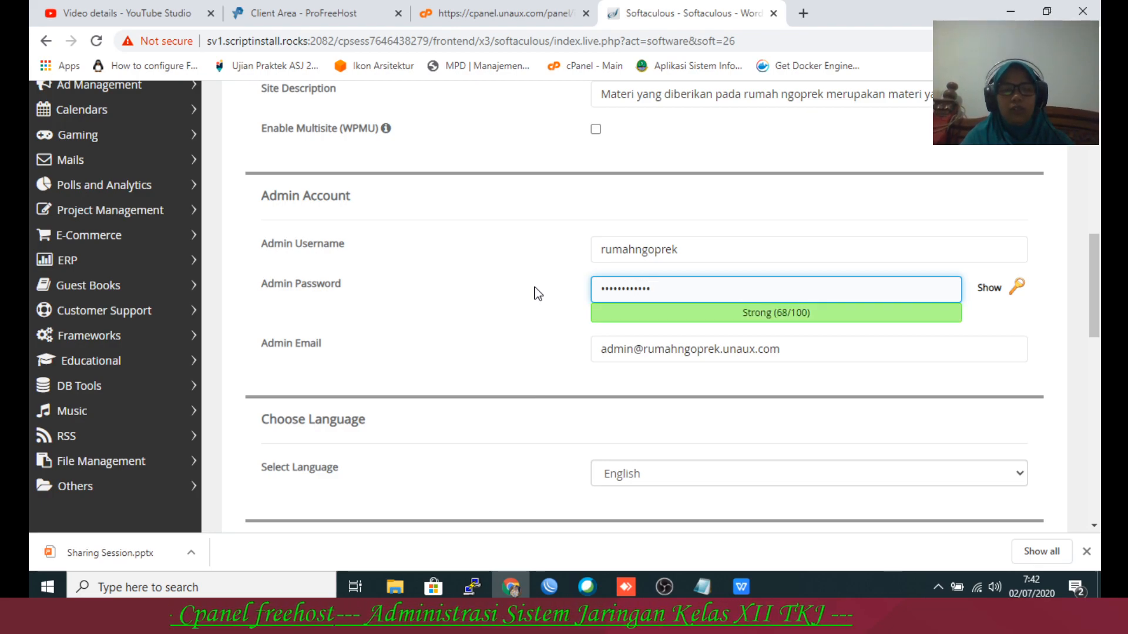
type("•")
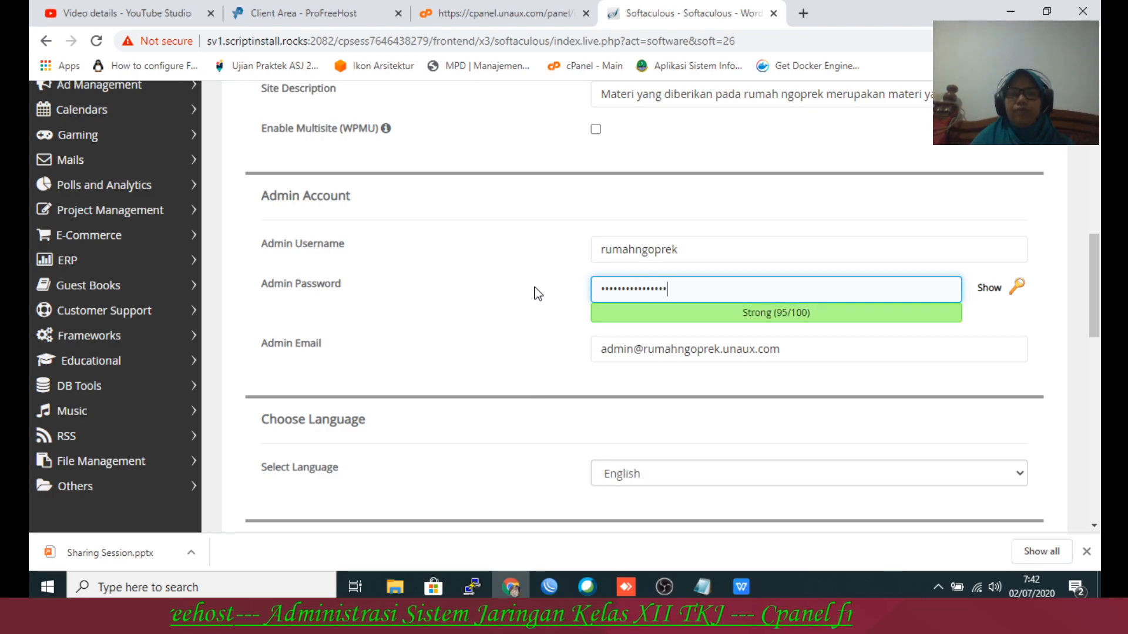
Copy the admin username, switch to the Notepad file "password cpanel" and add a "wordpress :" heading below the cPanel credentials
left_click(712, 255)
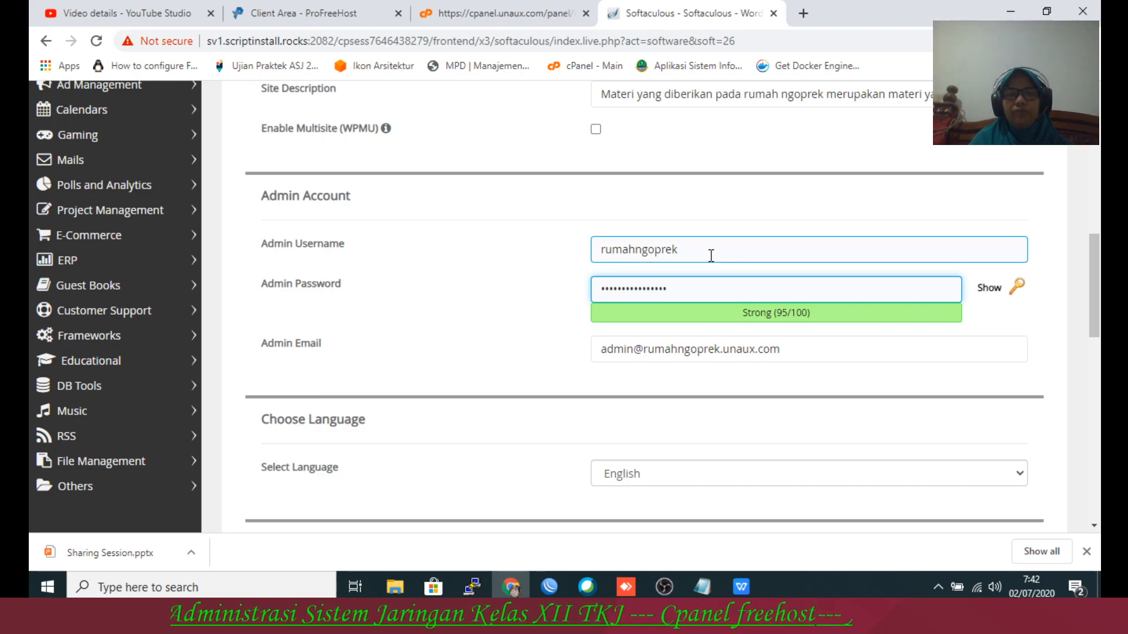
left_click_drag(704, 253, 498, 250)
key("ctrl+c")
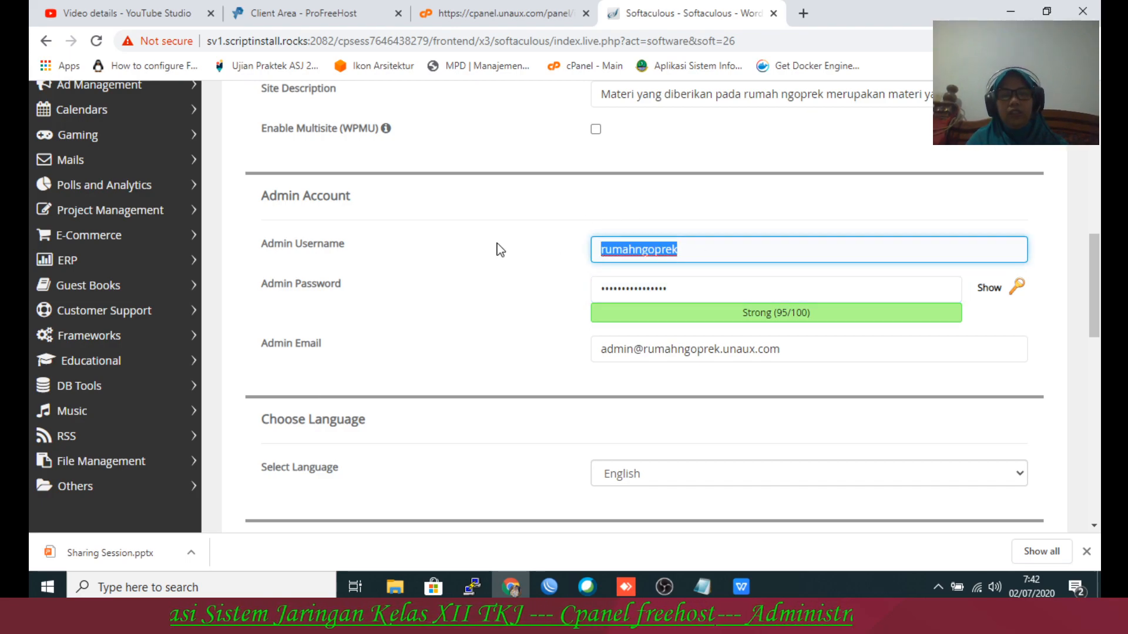
left_click(706, 581)
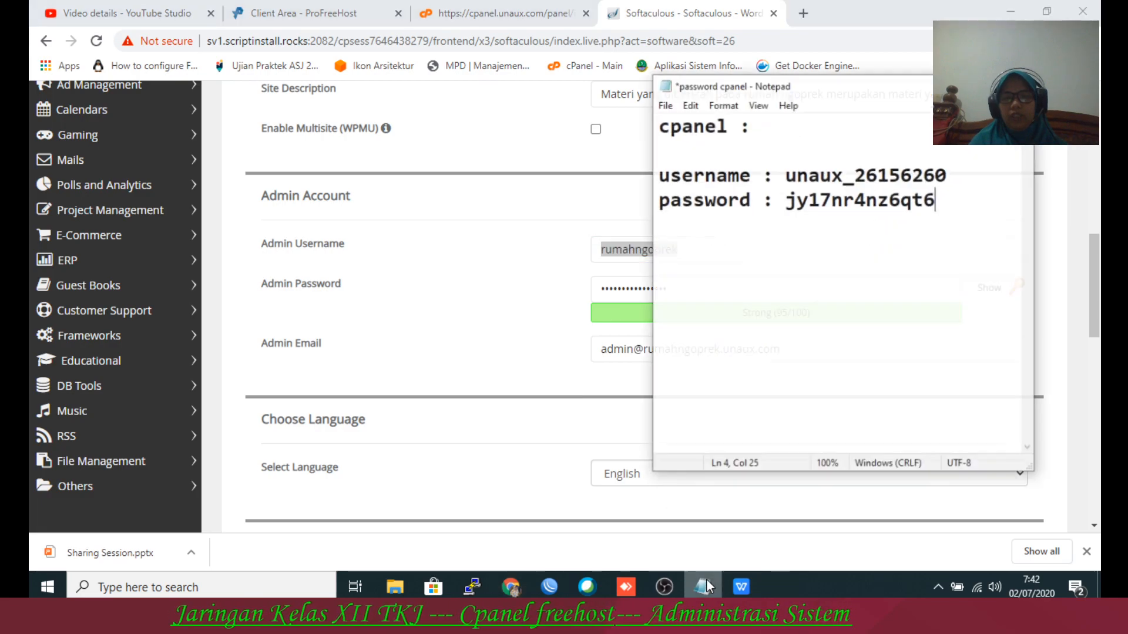
key("Return")
key("Return")
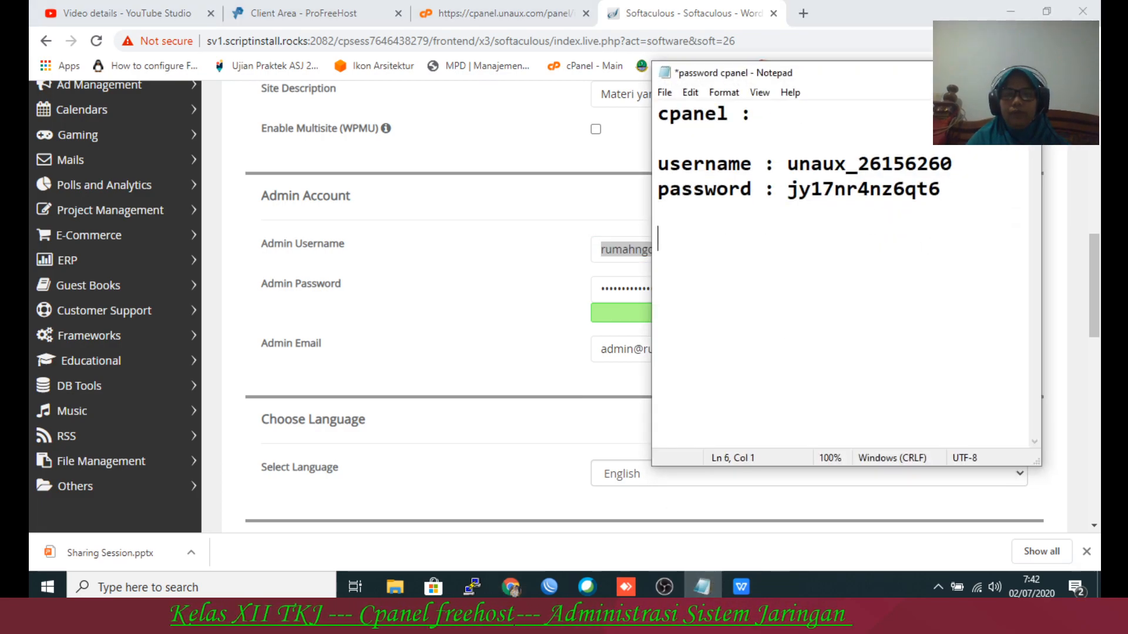
type("wordpr")
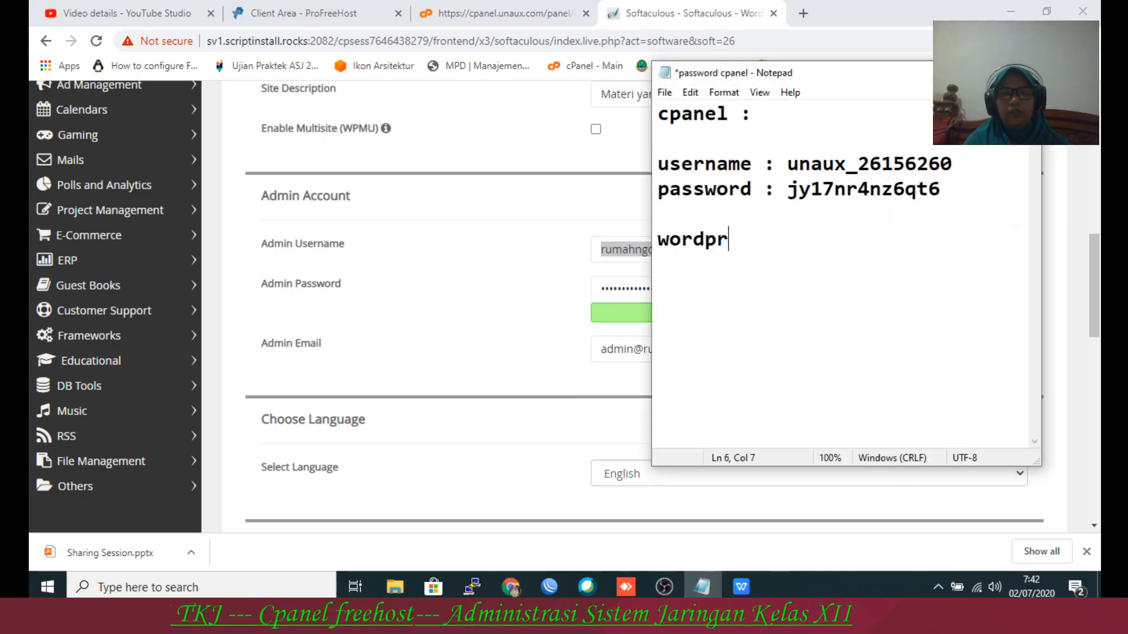
type("ess ")
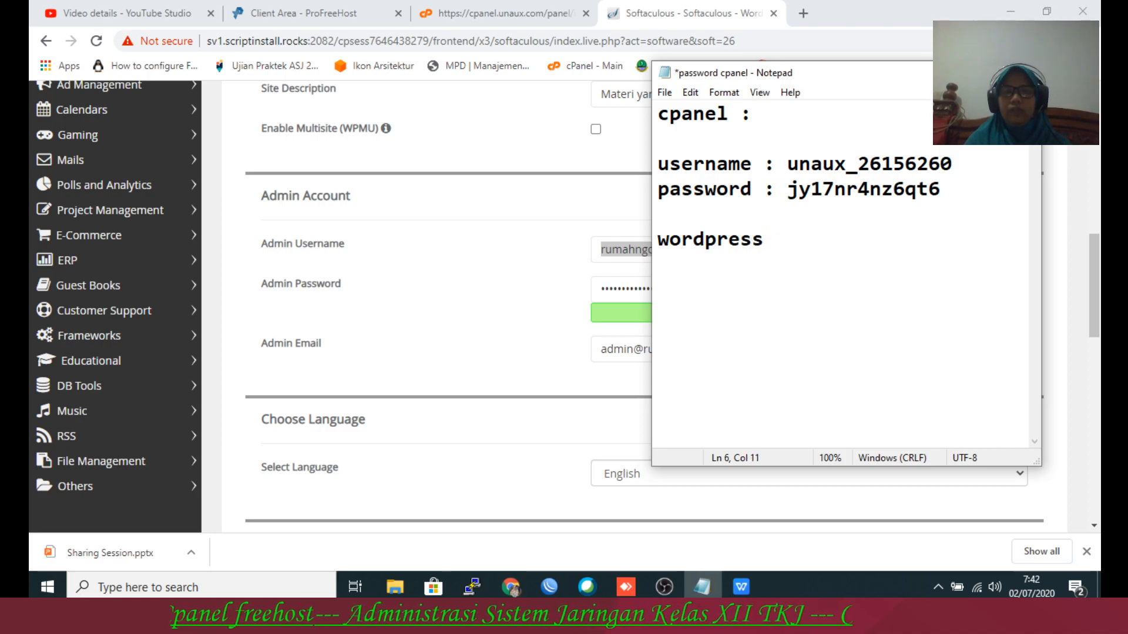
type(":")
key("Return")
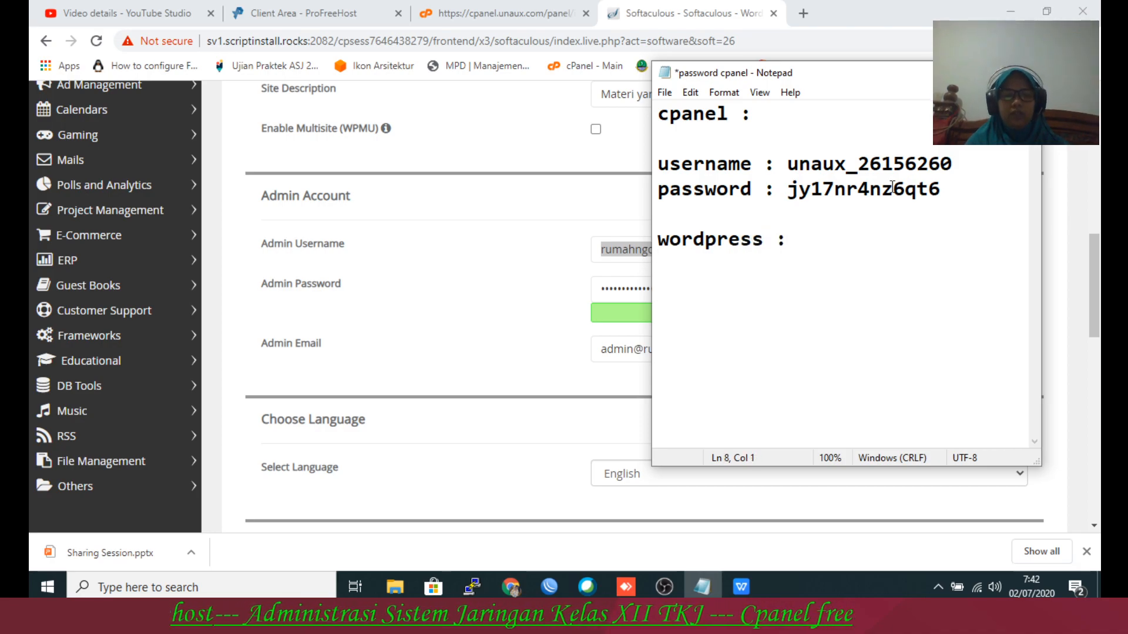
Paste the copied admin username under the wordpress heading and label it "username :"
key("ctrl+v")
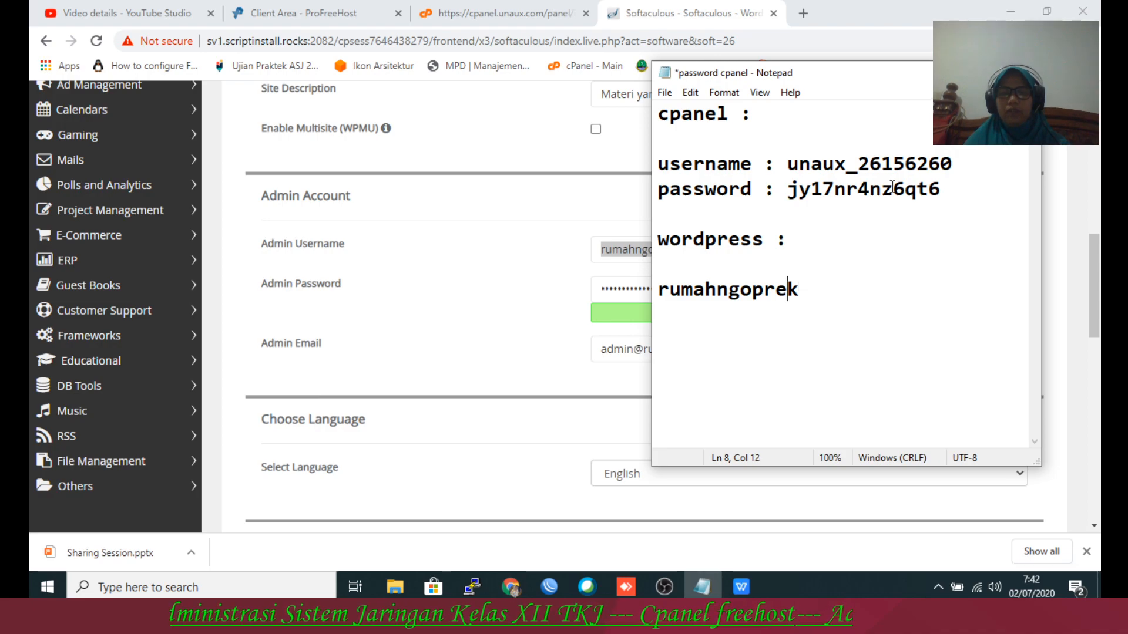
key("Left")
key("Left")
key("Left")
key("Left")
key("Left")
key("Left")
key("Left")
key("Left")
key("Left")
key("Left")
key("Left")
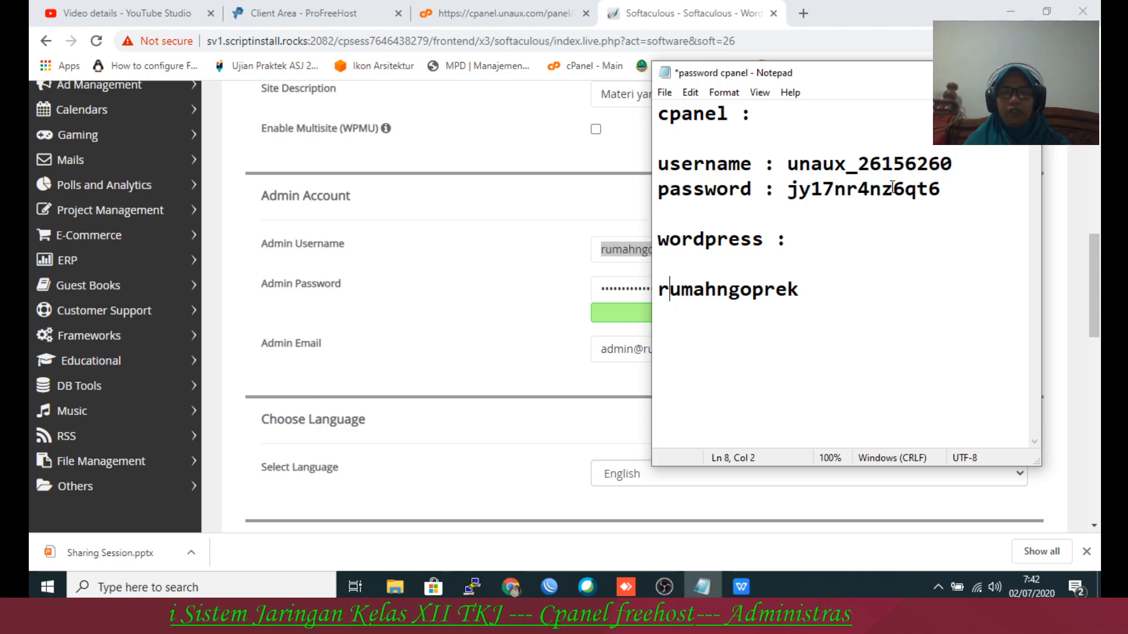
type("username ")
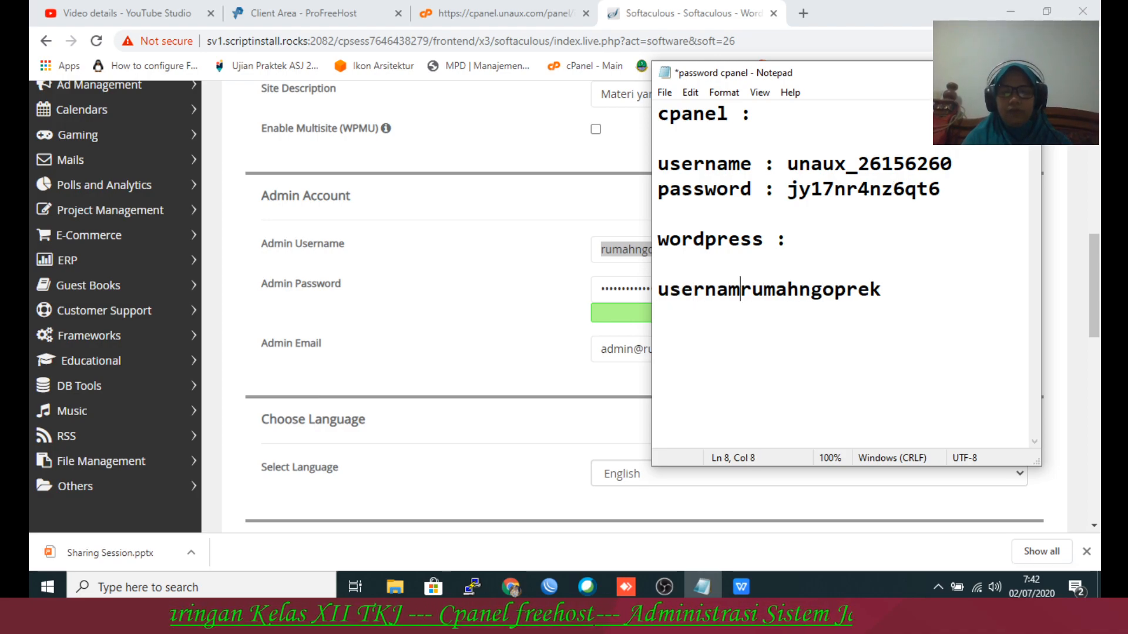
type(":")
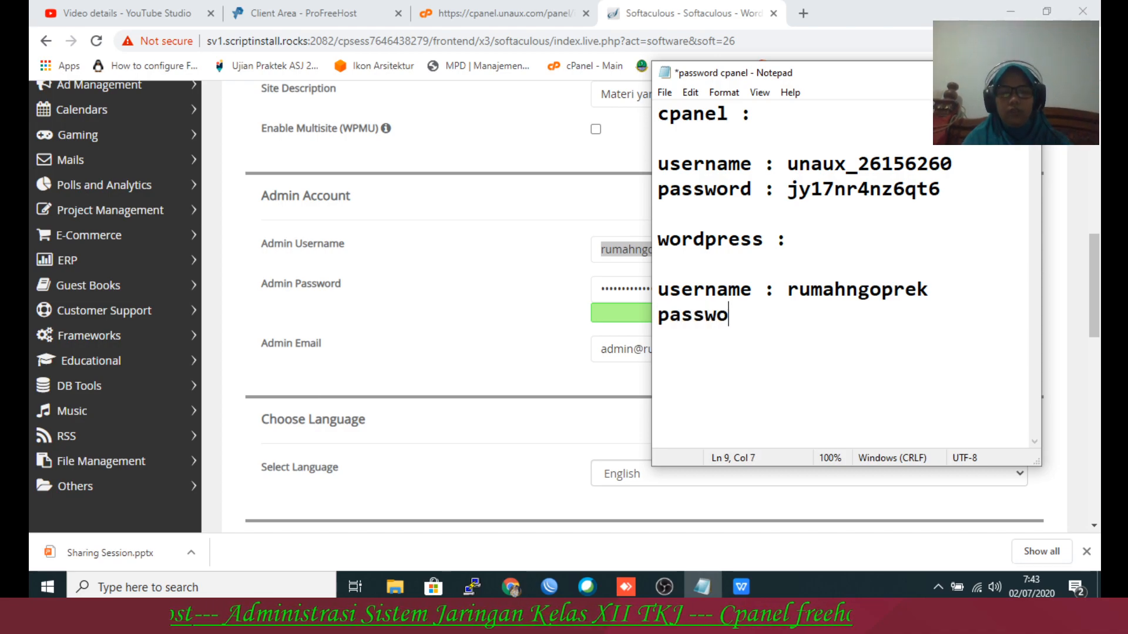
Add a "passwordnya :" line in the notes and paste the WordPress admin password revealed and copied from the installation form in Chrome
type("rdnya ")
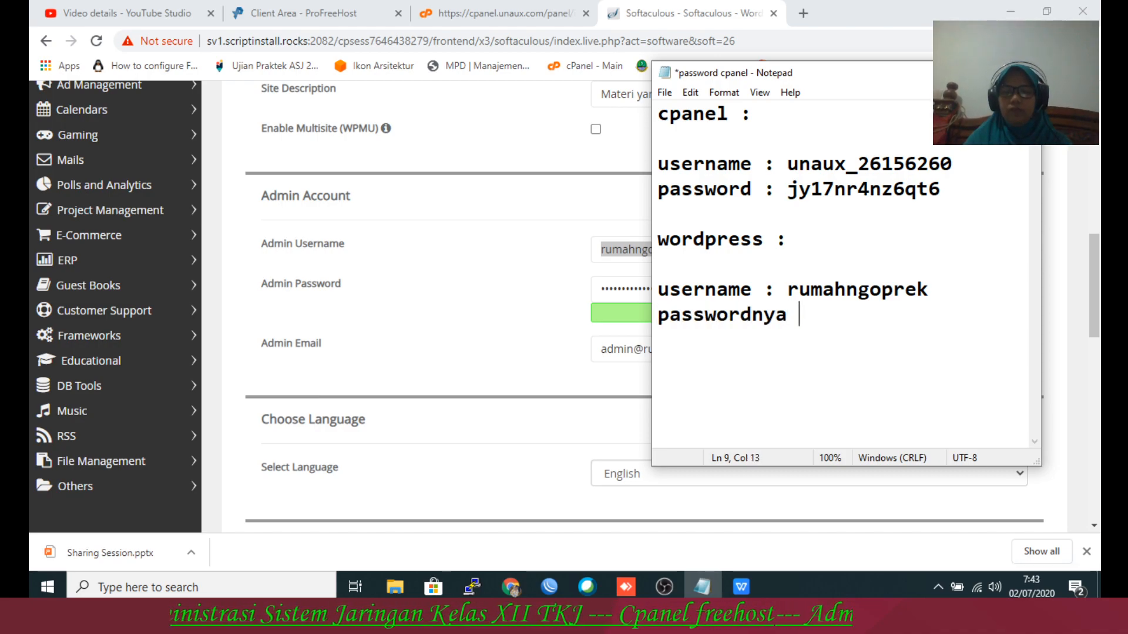
type(":")
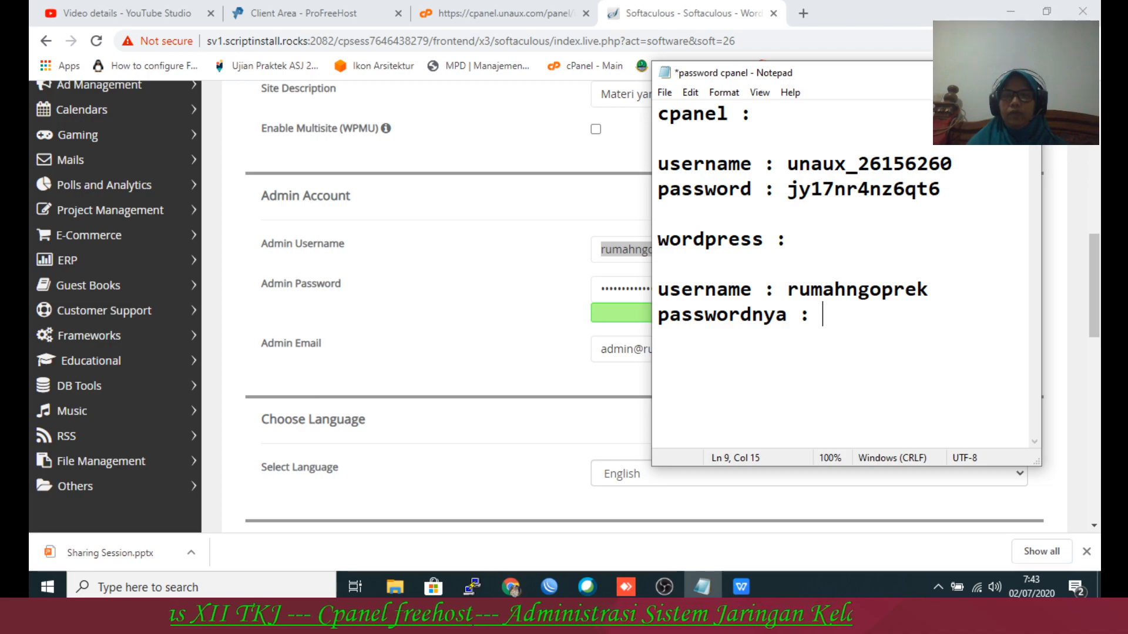
key("alt+Tab")
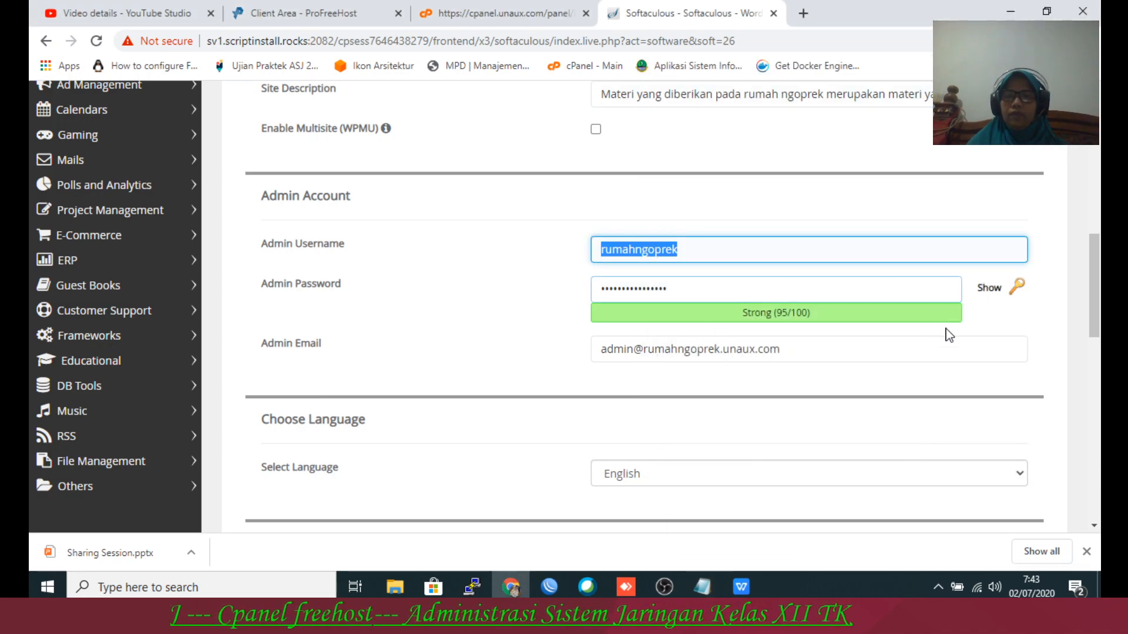
left_click(992, 289)
left_click(728, 283)
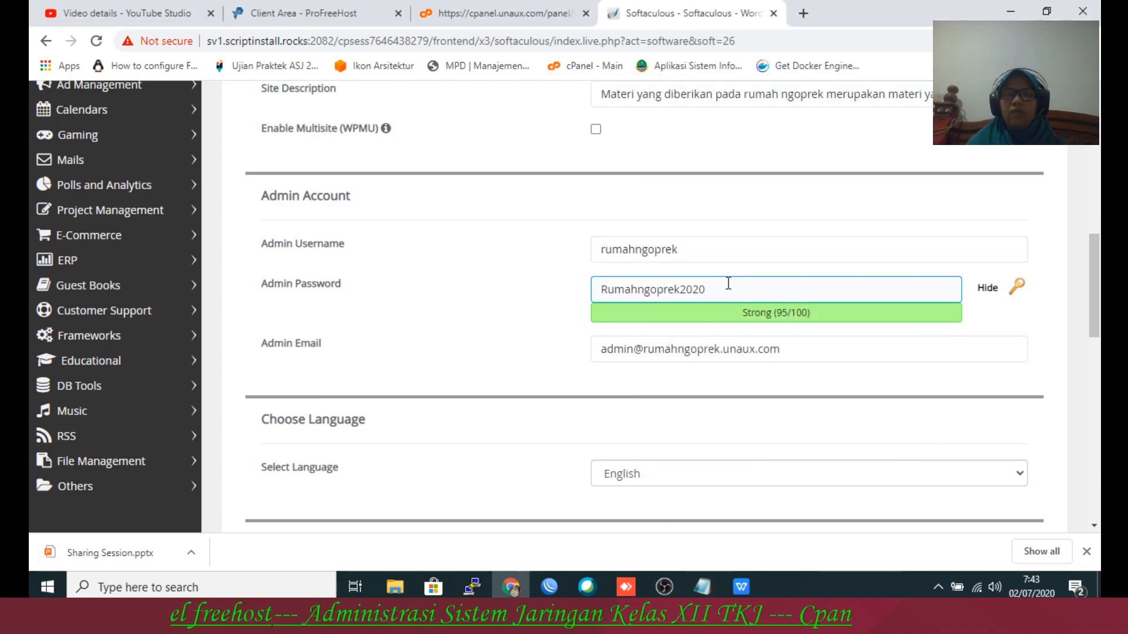
left_click_drag(707, 290, 589, 288)
key("ctrl+c")
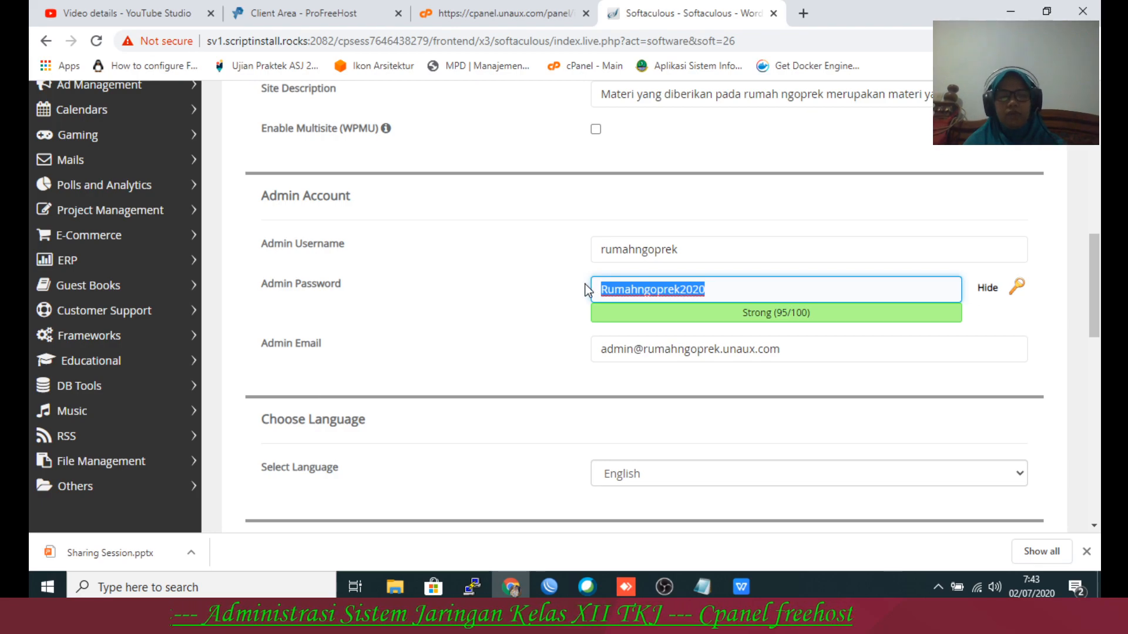
left_click(706, 584)
key("ctrl+v")
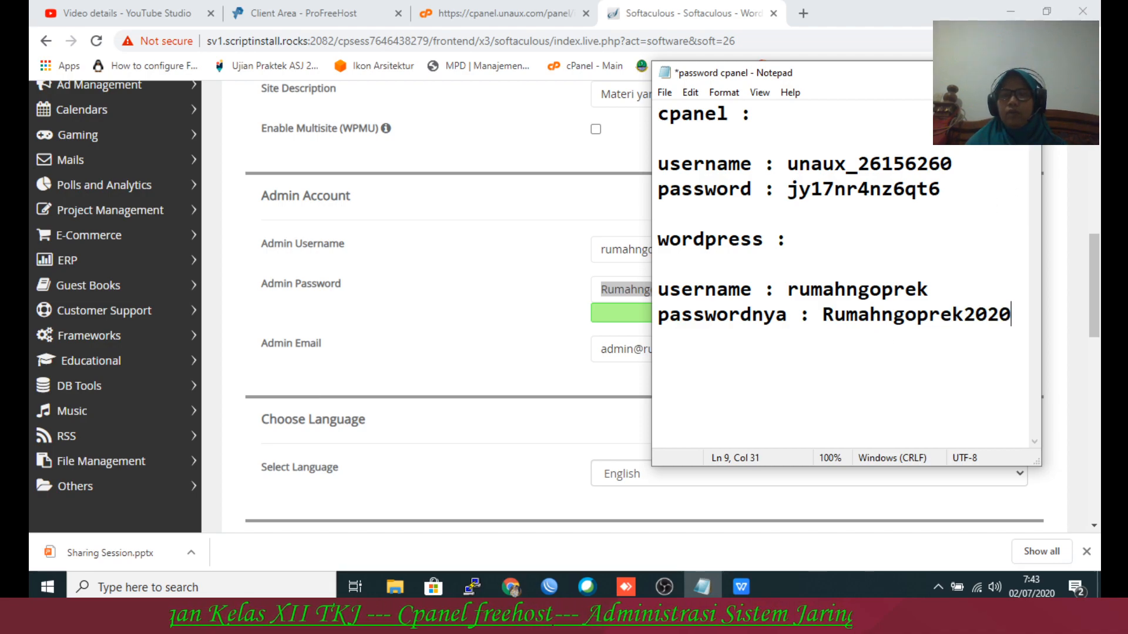
Return to the WordPress installation form in Chrome and start the installation with the remaining options at their defaults
key("alt+Tab")
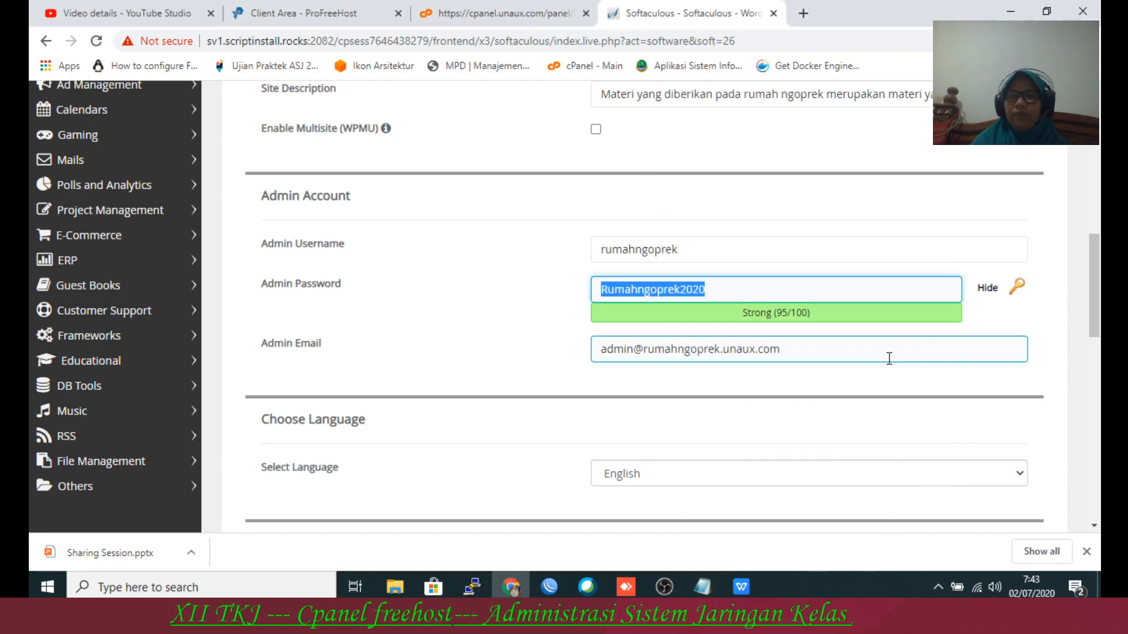
left_click_drag(1098, 283, 1102, 458)
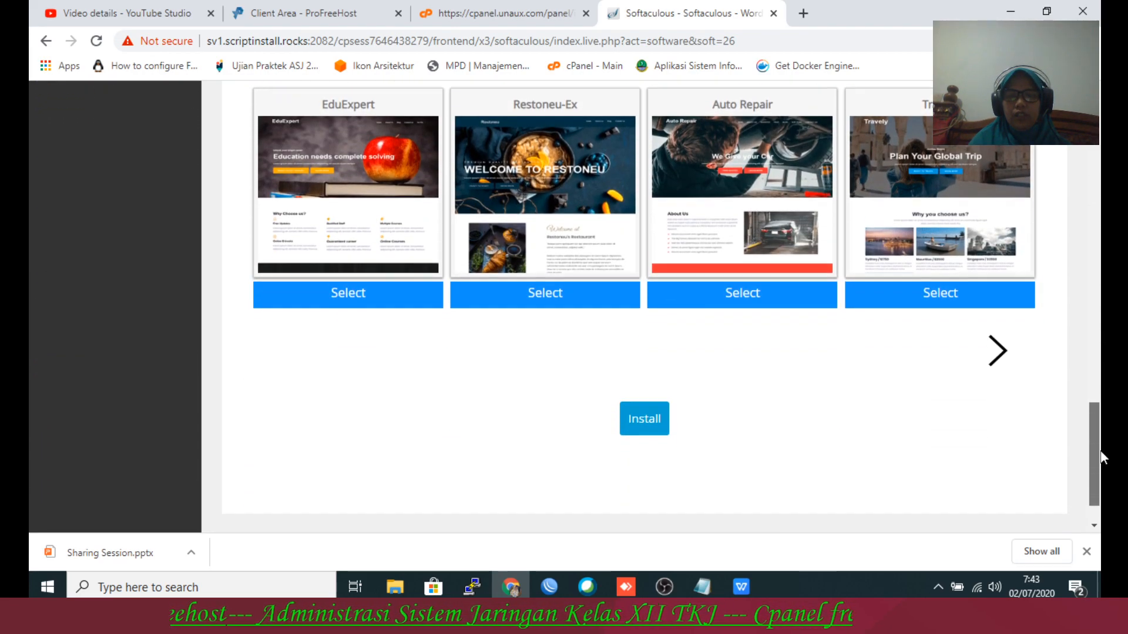
left_click(646, 424)
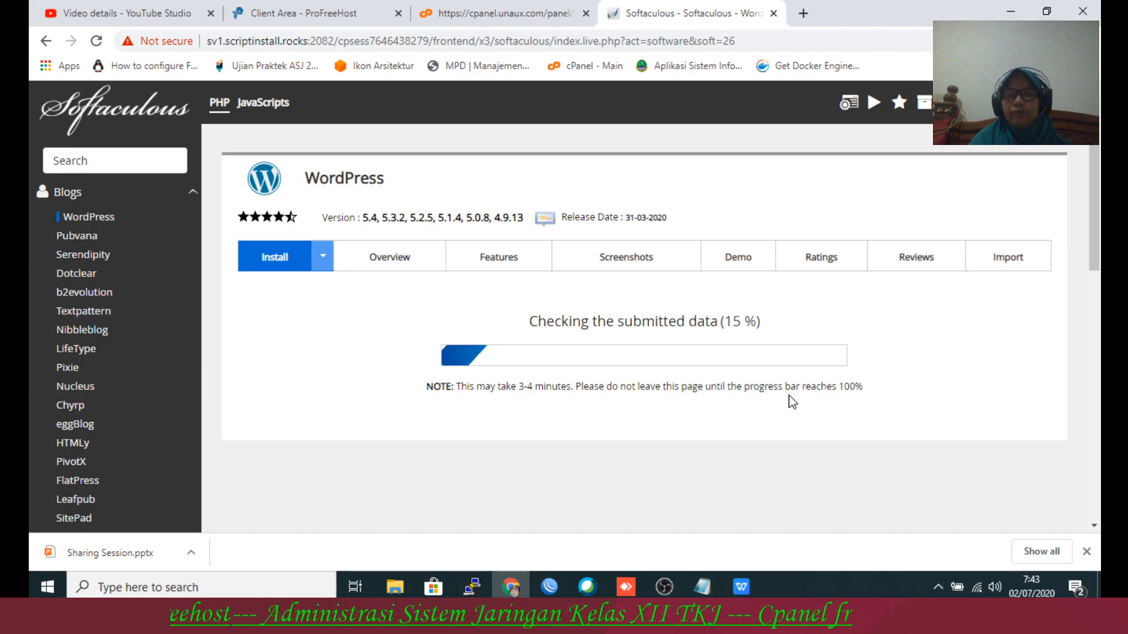
Read the PDF guide in WPS Office through to the TUGAS section on page 8, and switch back to Chrome
left_click(740, 589)
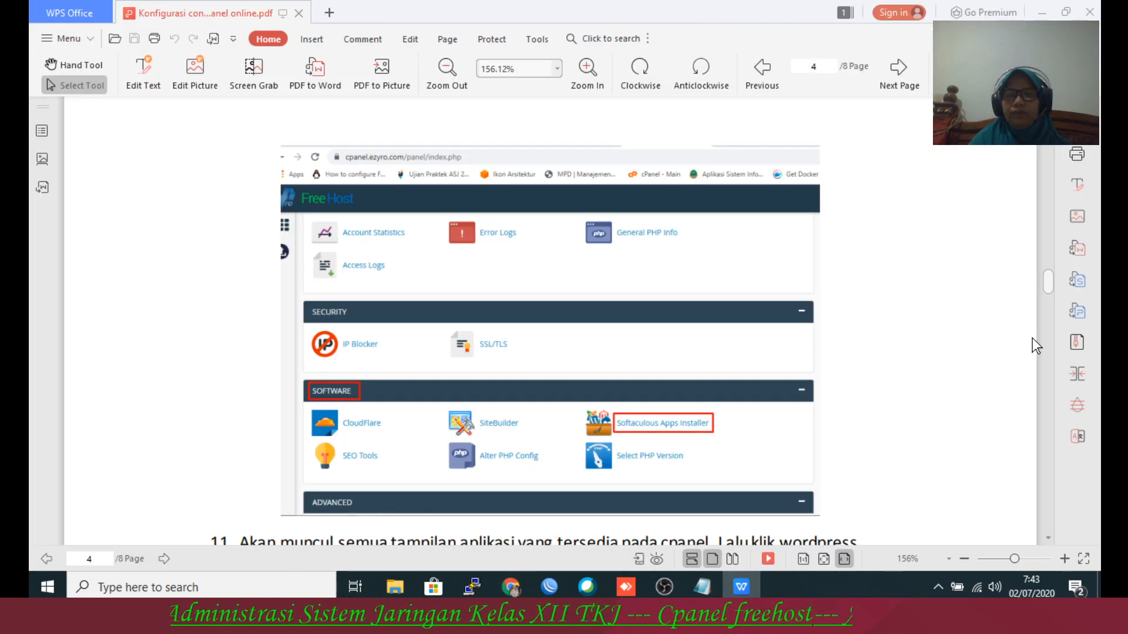
left_click_drag(1046, 285, 1056, 484)
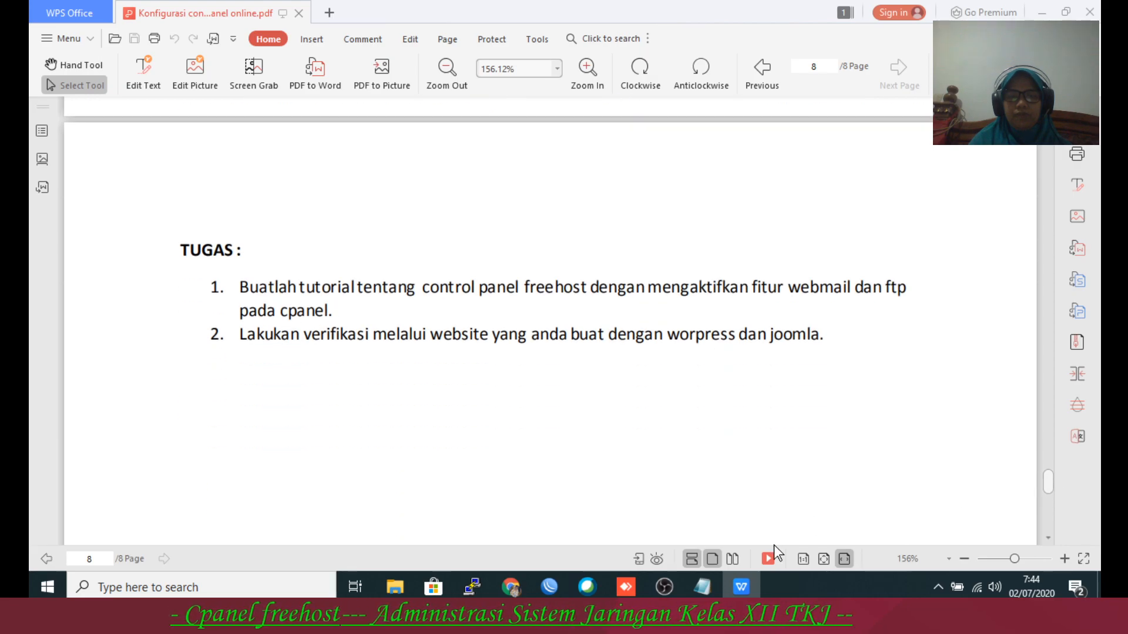
left_click(520, 583)
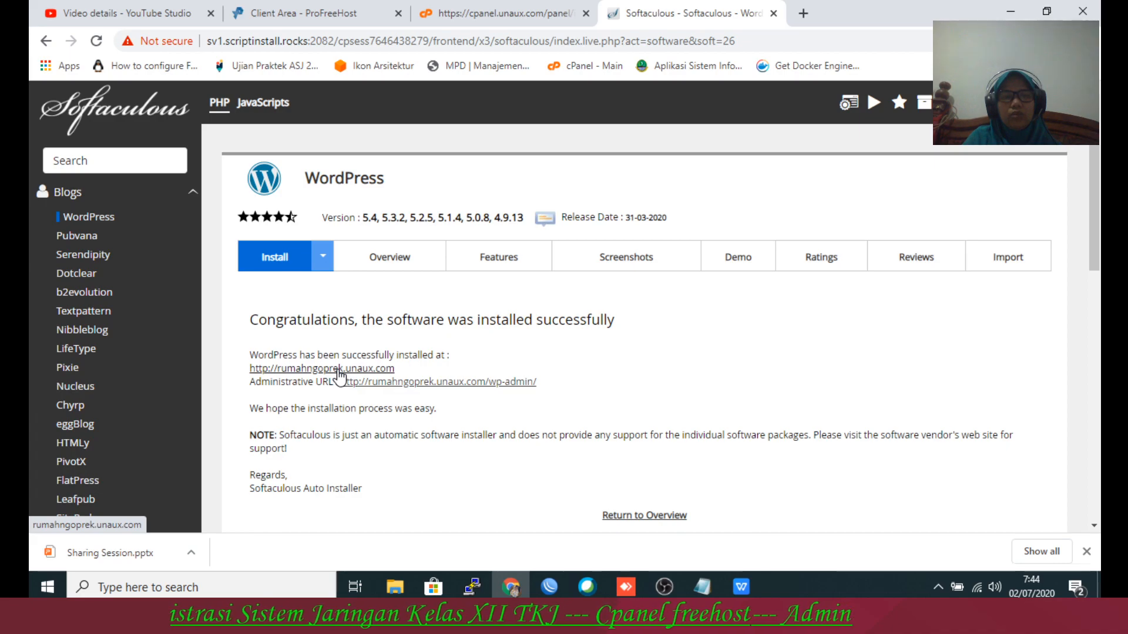
Open the installed site rumahngoprek.unaux.com in a new tab and reload it to check its homepage
right_click(338, 371)
left_click(385, 380)
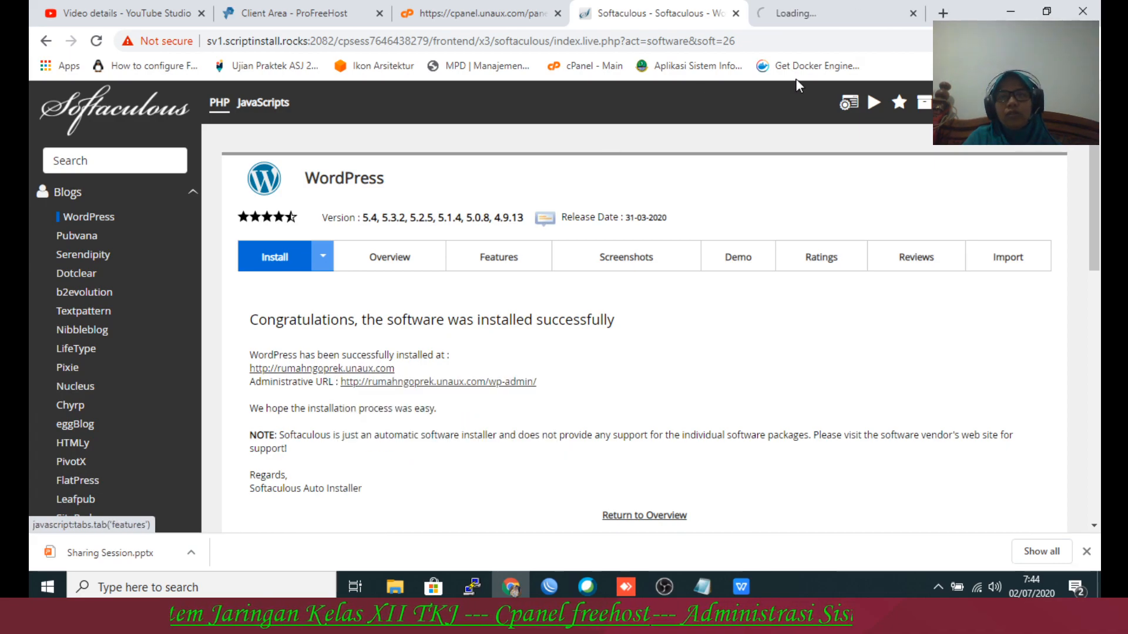
left_click(824, 21)
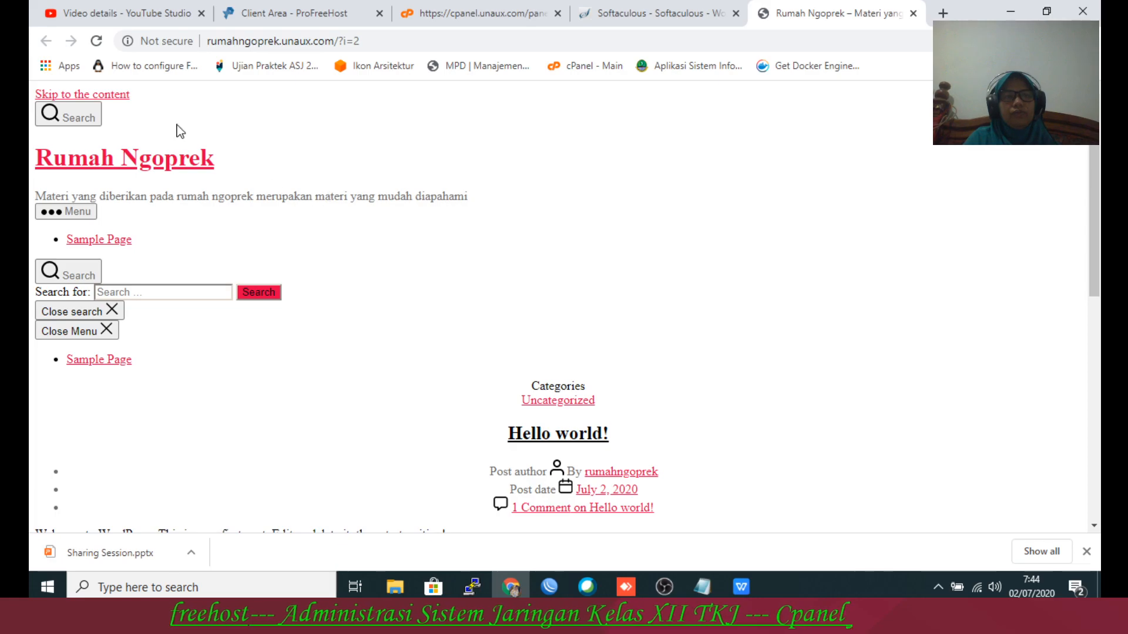
left_click(96, 41)
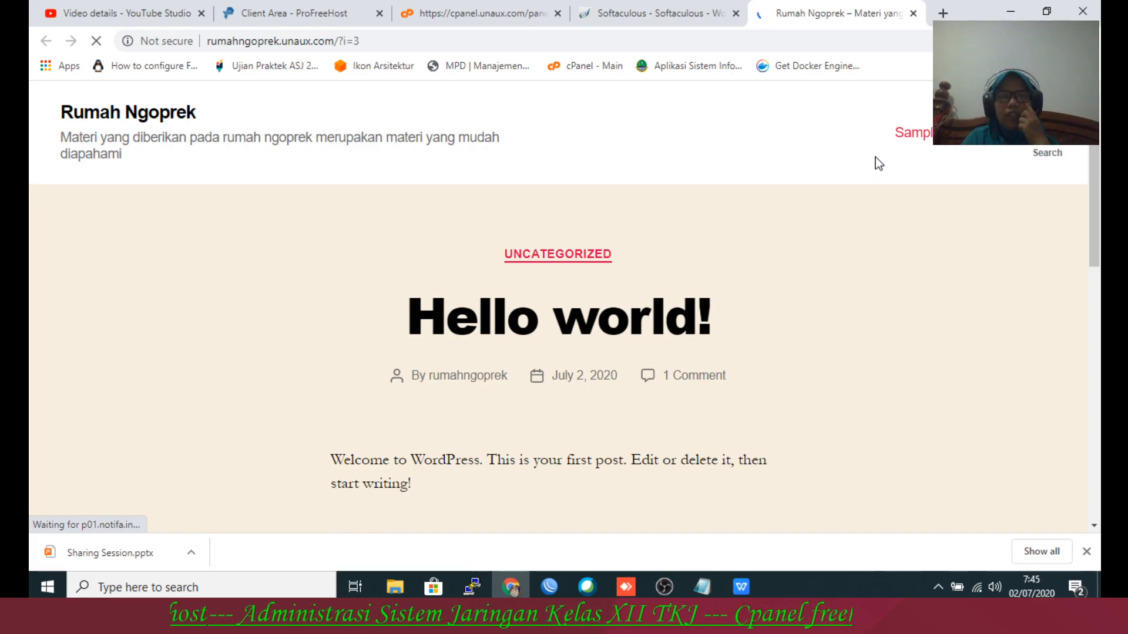
left_click(656, 18)
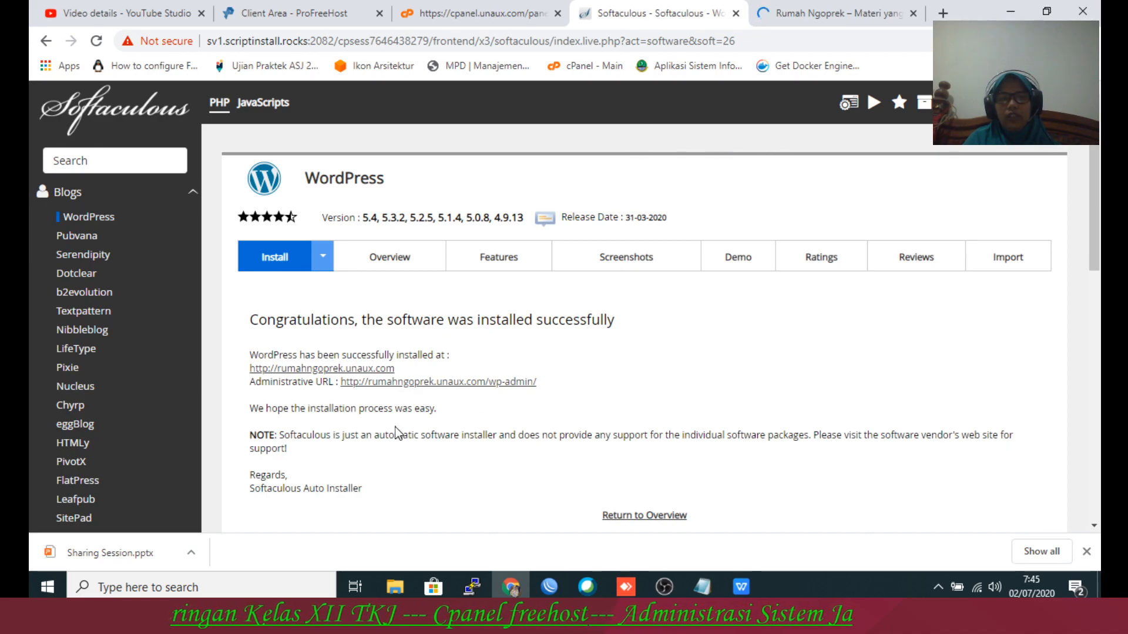
Open the WordPress administrative URL from the installation result in a new tab, and check it and the site's homepage tab
right_click(453, 382)
left_click(492, 394)
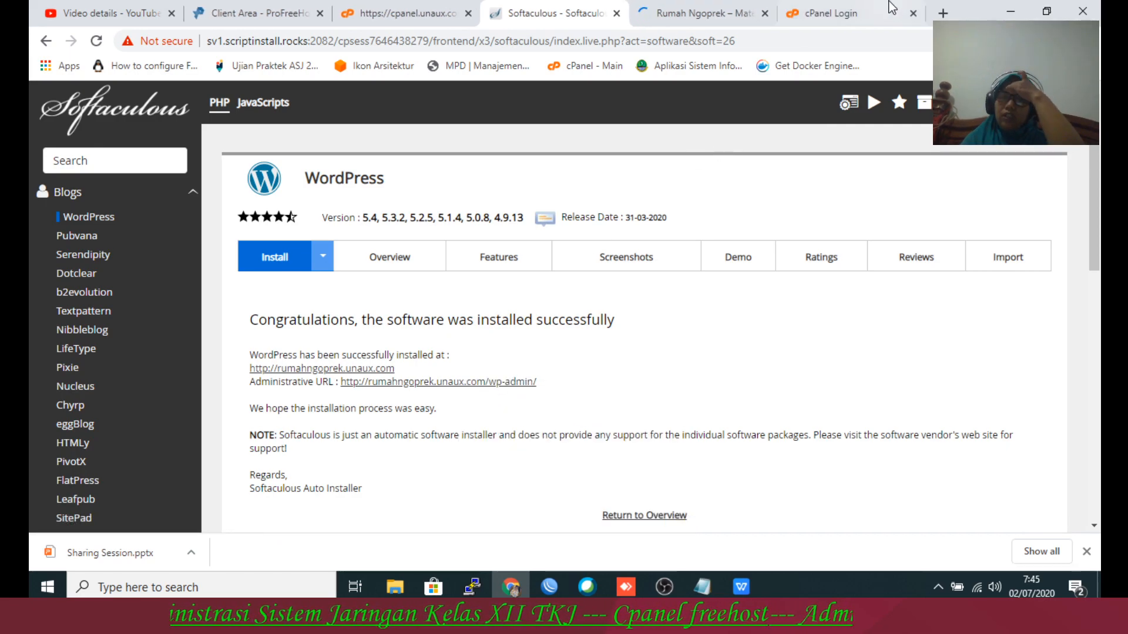
left_click(836, 22)
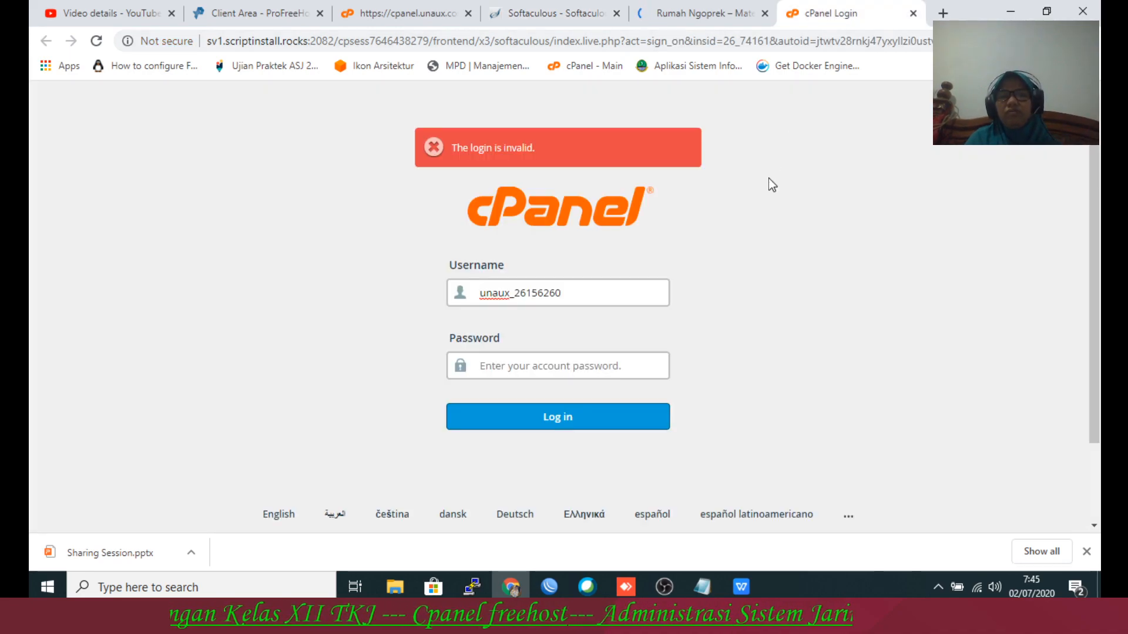
left_click(711, 16)
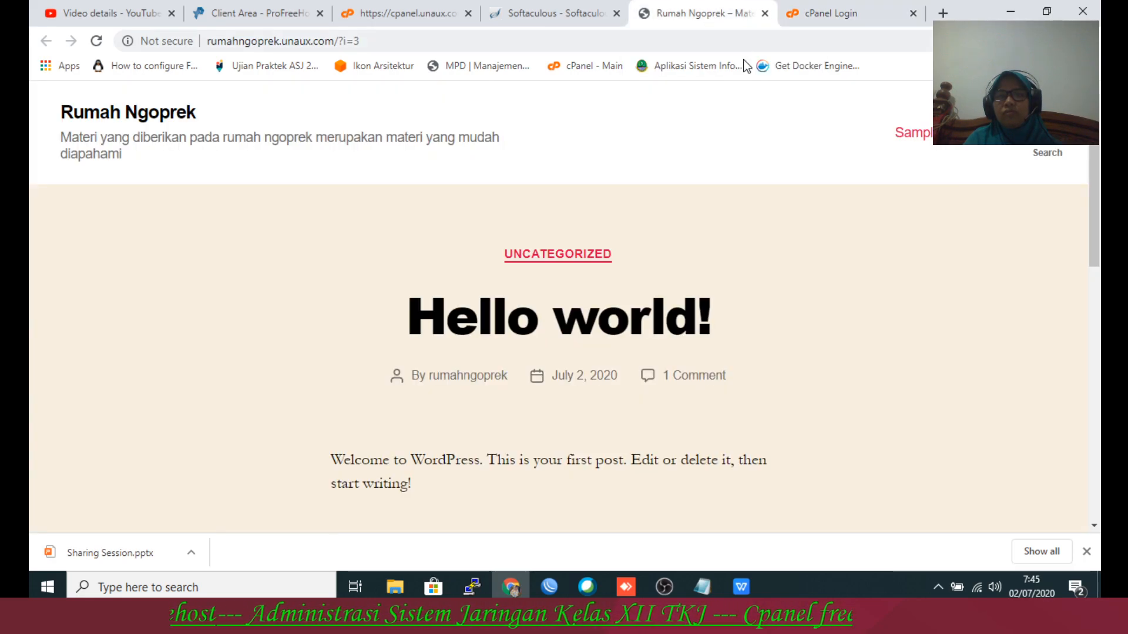
Return to the Softaculous installation result and open the administrative URL in another new tab
left_click(558, 13)
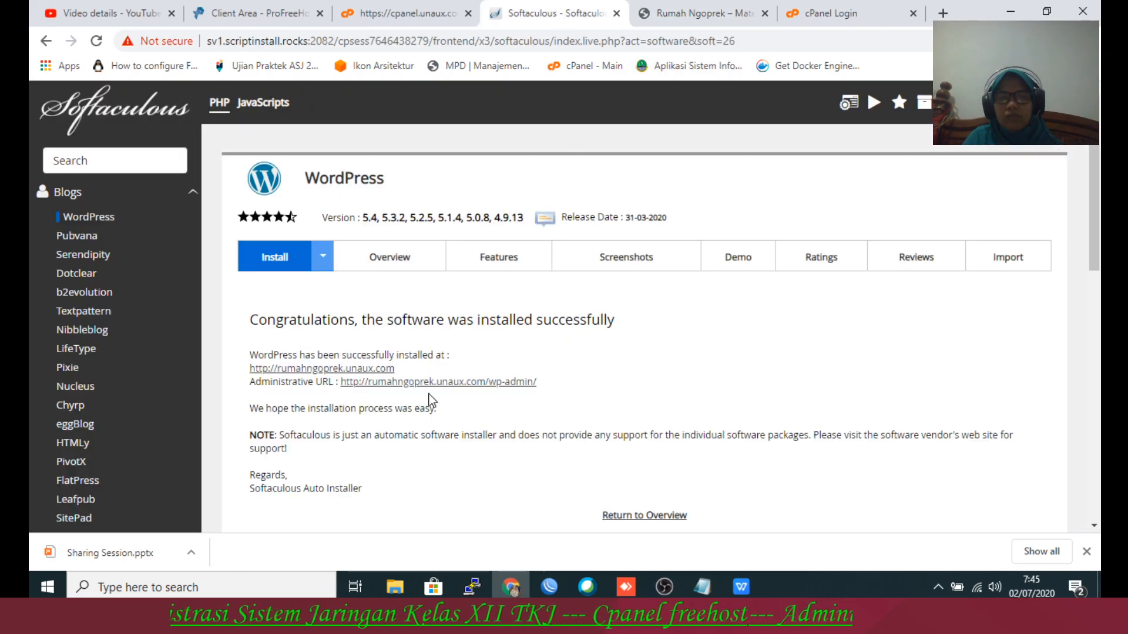
right_click(450, 388)
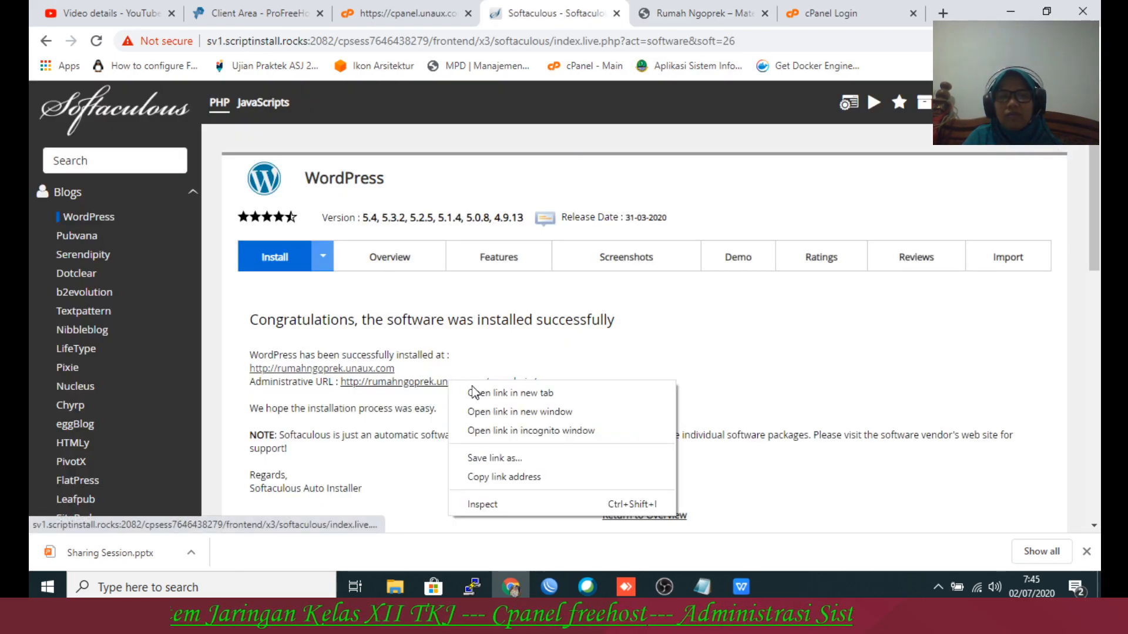
left_click(470, 394)
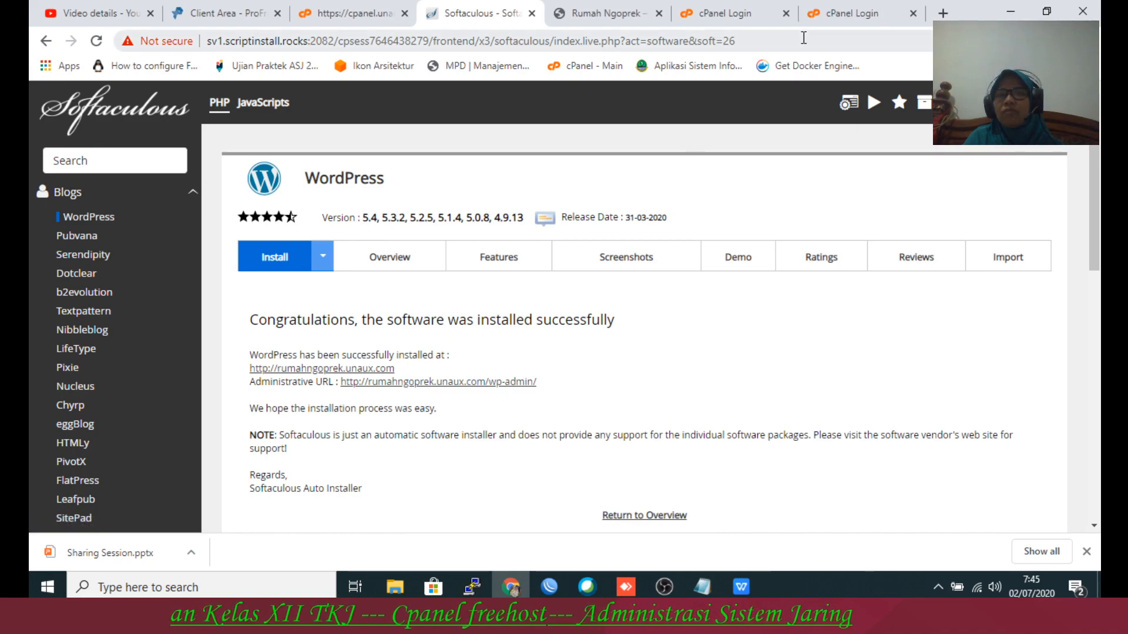
left_click(853, 13)
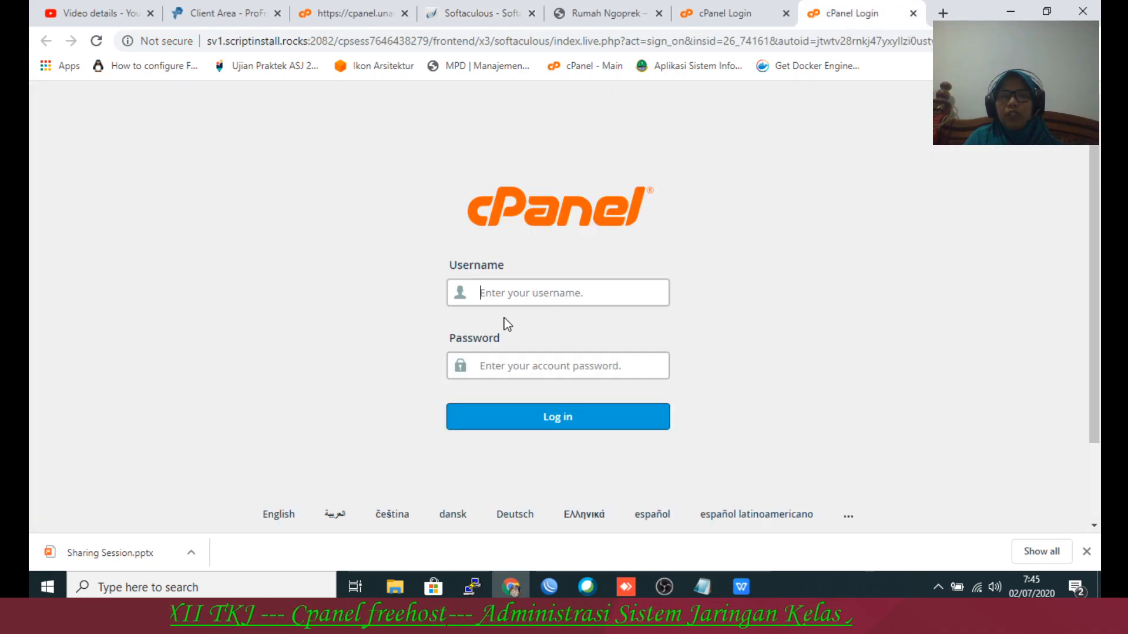
Fill in the cPanel login's username with the cPanel username copied from the Notepad notes
left_click(546, 293)
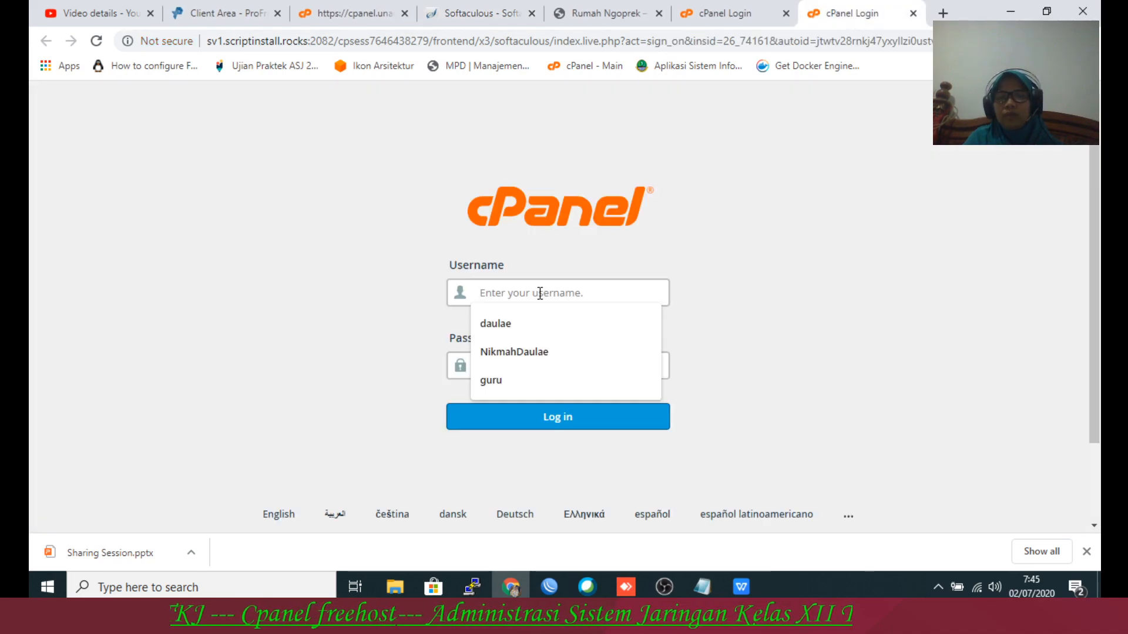
left_click(702, 587)
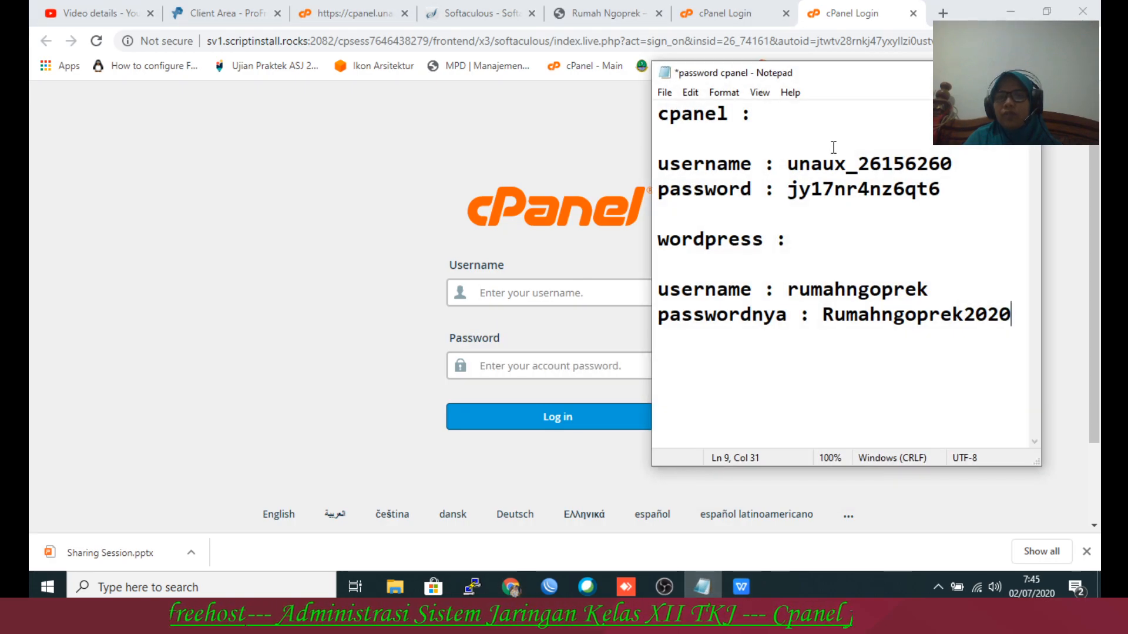
left_click_drag(786, 158, 979, 154)
key("ctrl+c")
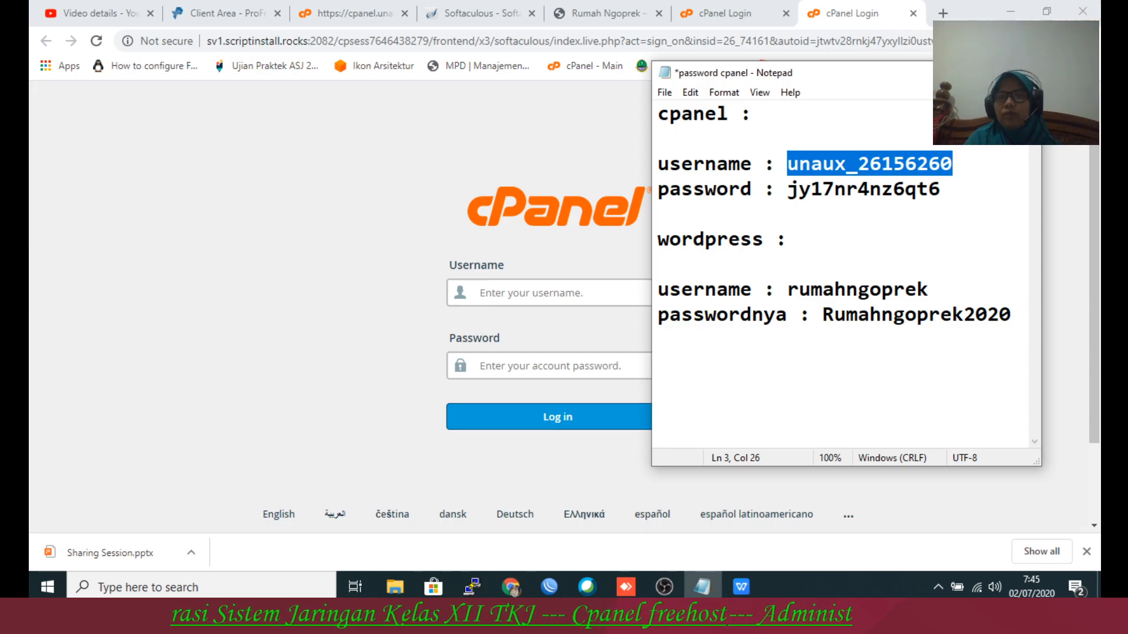
key("alt+Tab")
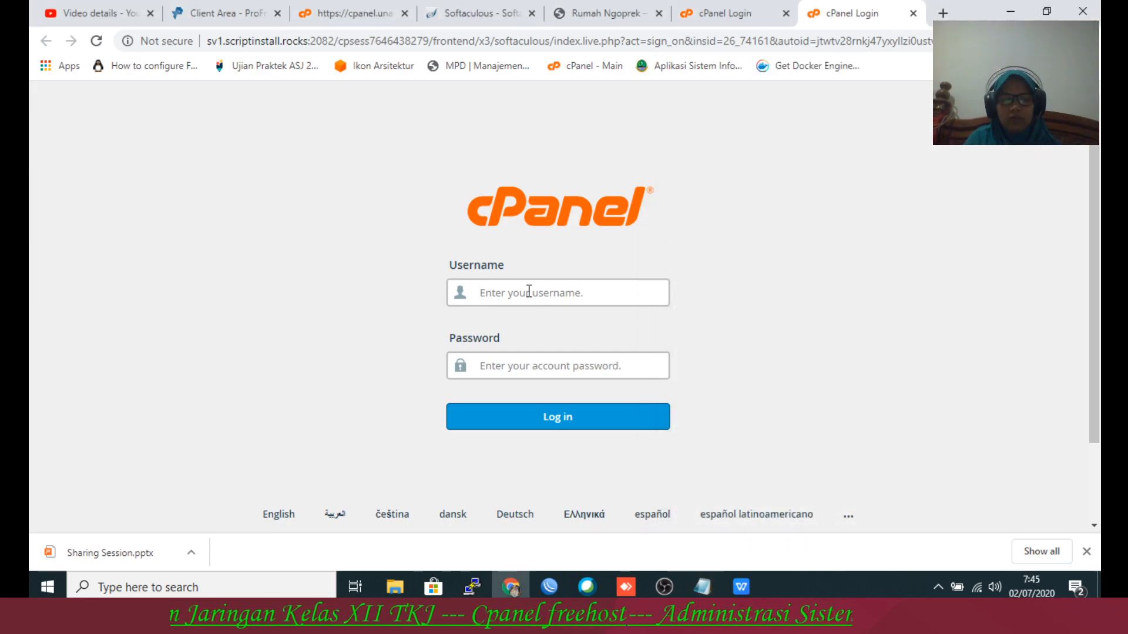
key("ctrl+v")
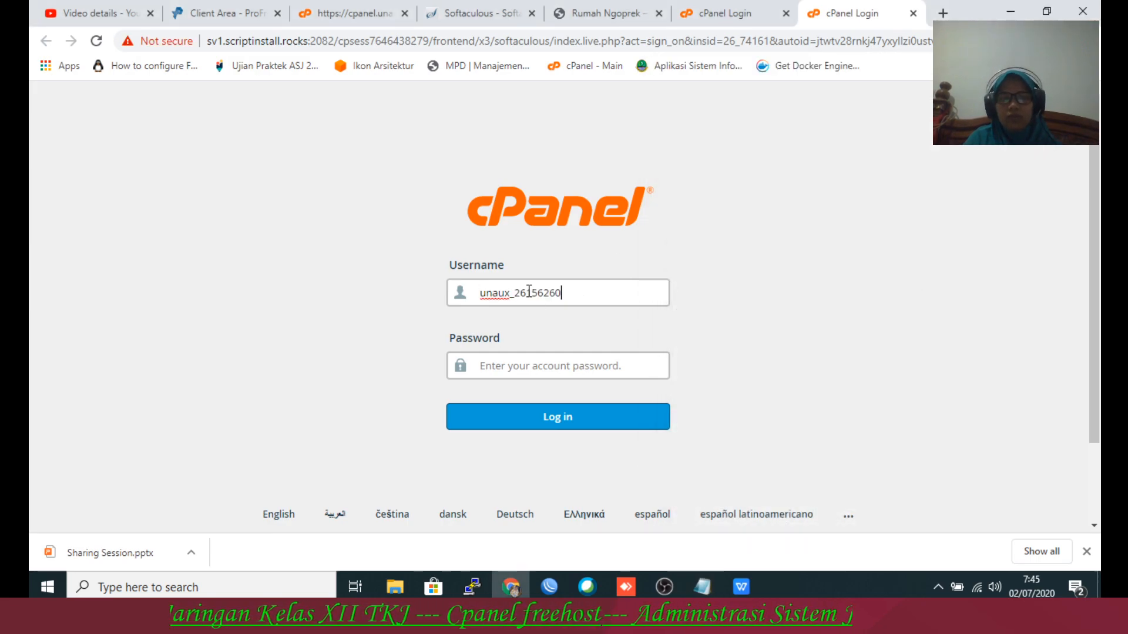
Paste the cPanel account password from the Notepad notes into the password field and try to log in
left_click(703, 587)
left_click_drag(941, 189, 789, 186)
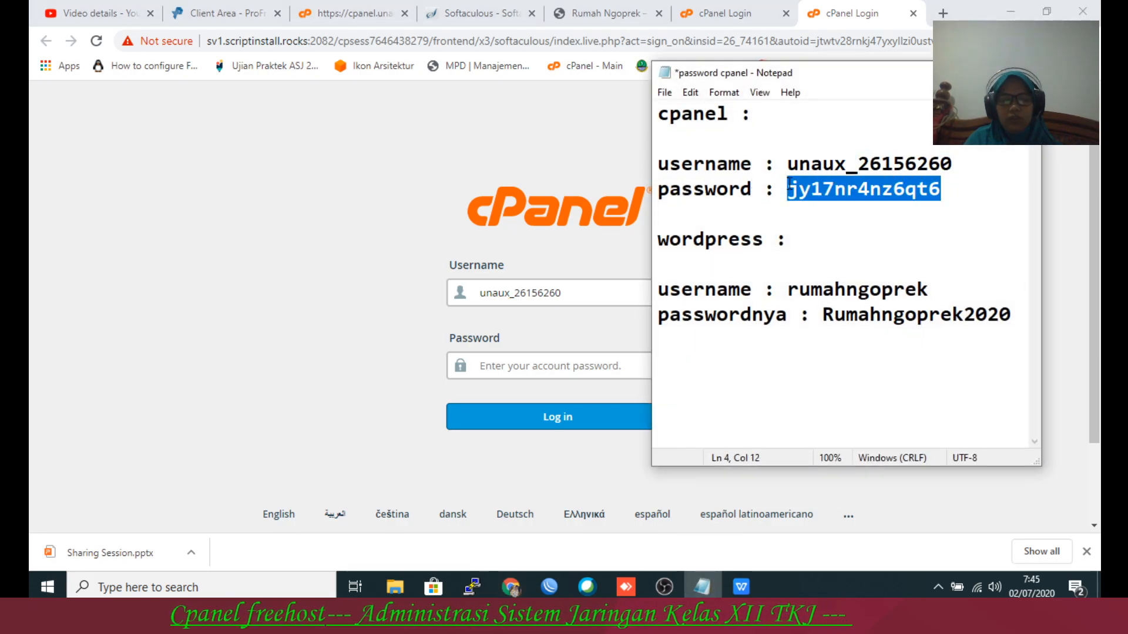
left_click(507, 368)
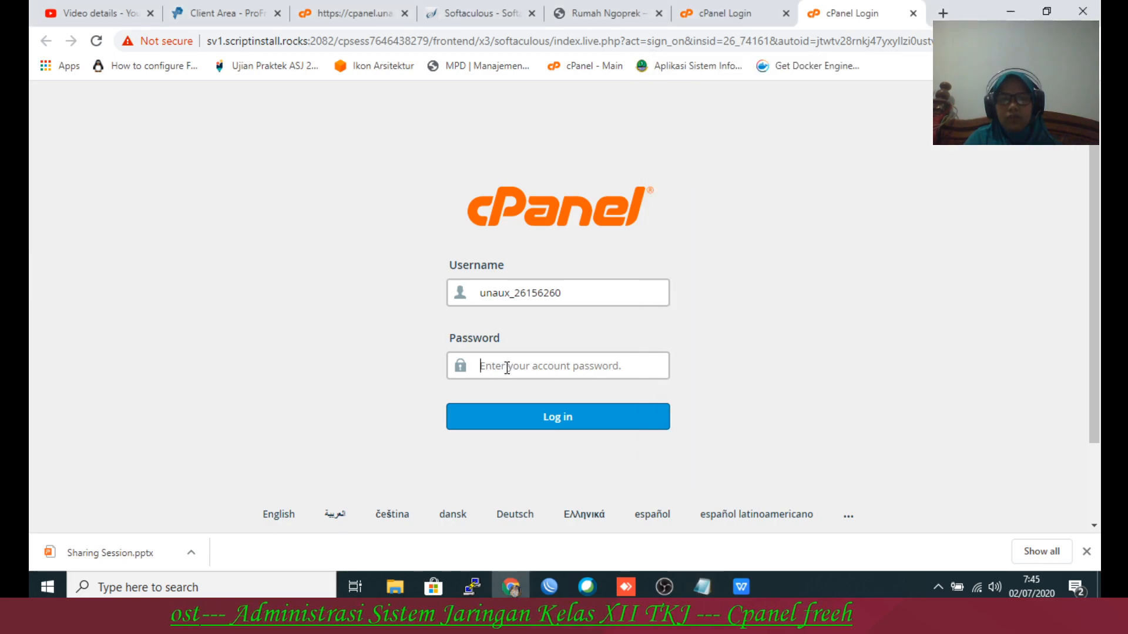
left_click(549, 428)
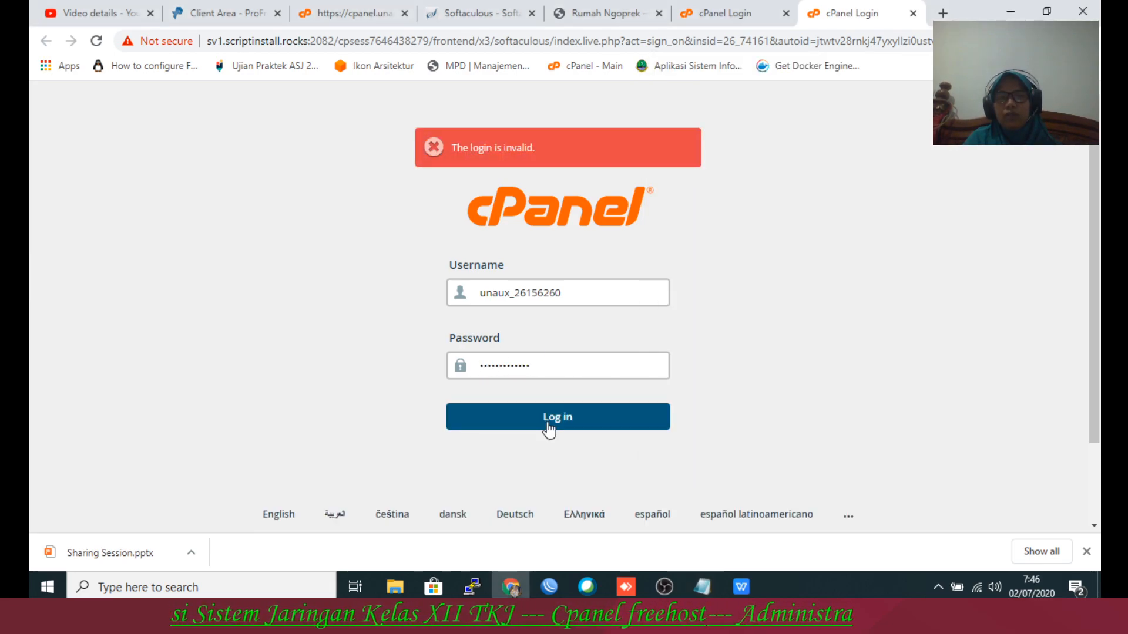
left_click(549, 427)
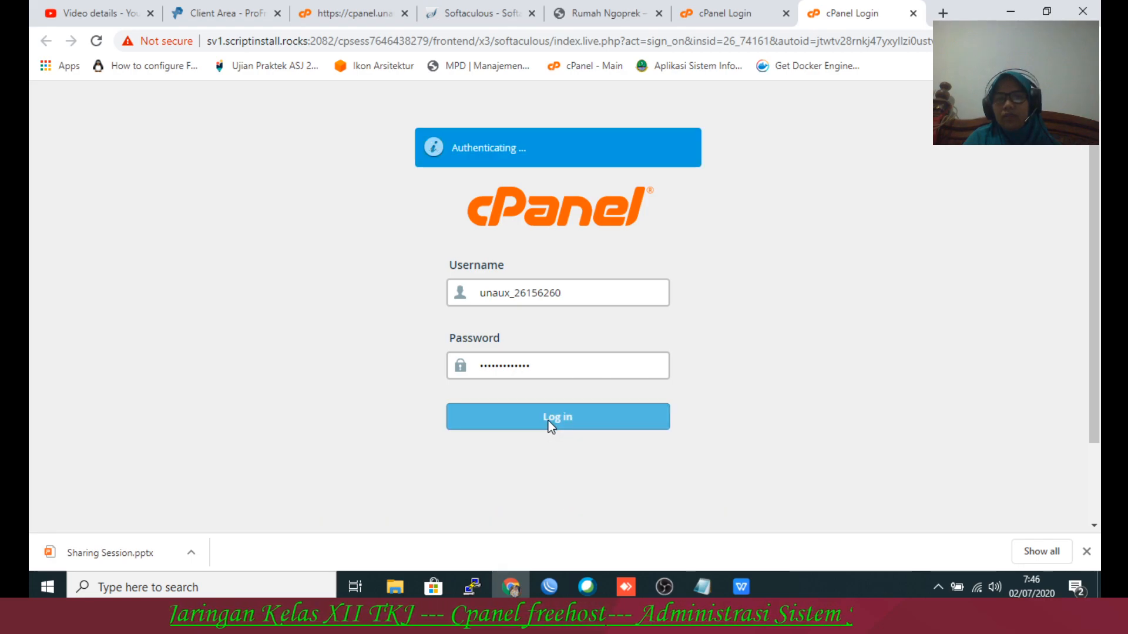
Close both cPanel Login tabs and load rumahngoprek.unaux.com/wp-admin in the site's tab
left_click(913, 13)
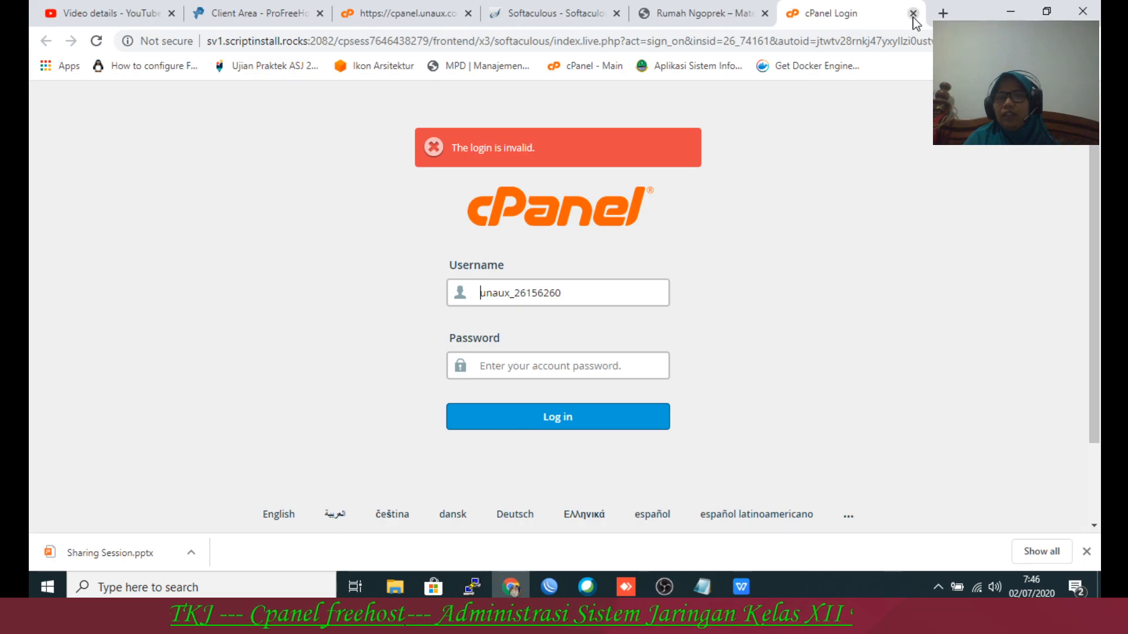
left_click(912, 13)
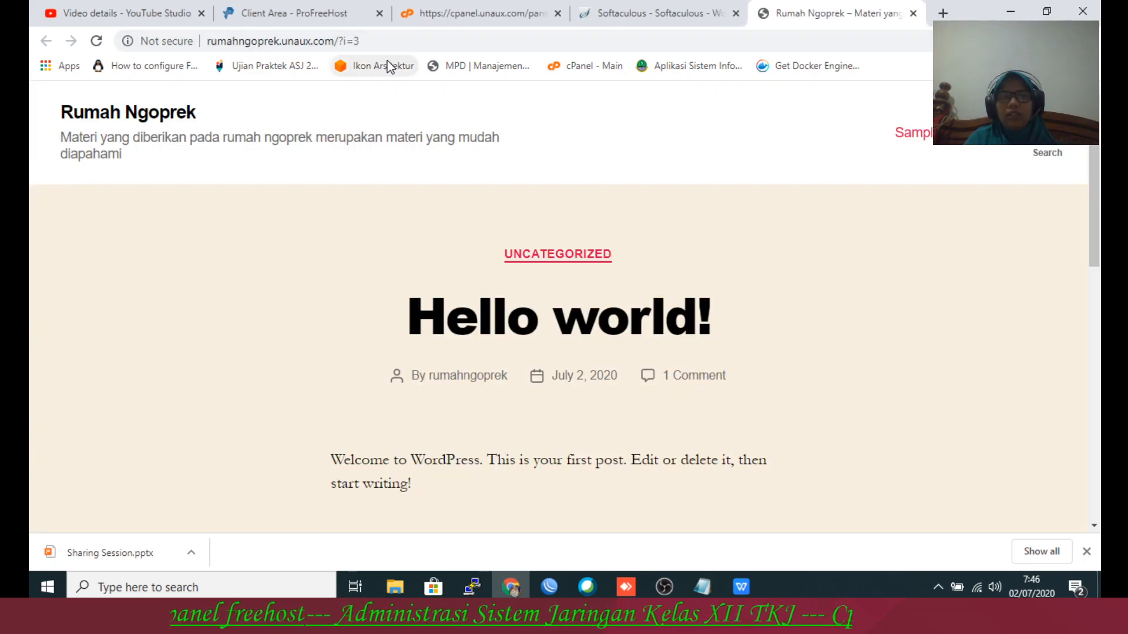
left_click(387, 41)
left_click(389, 40)
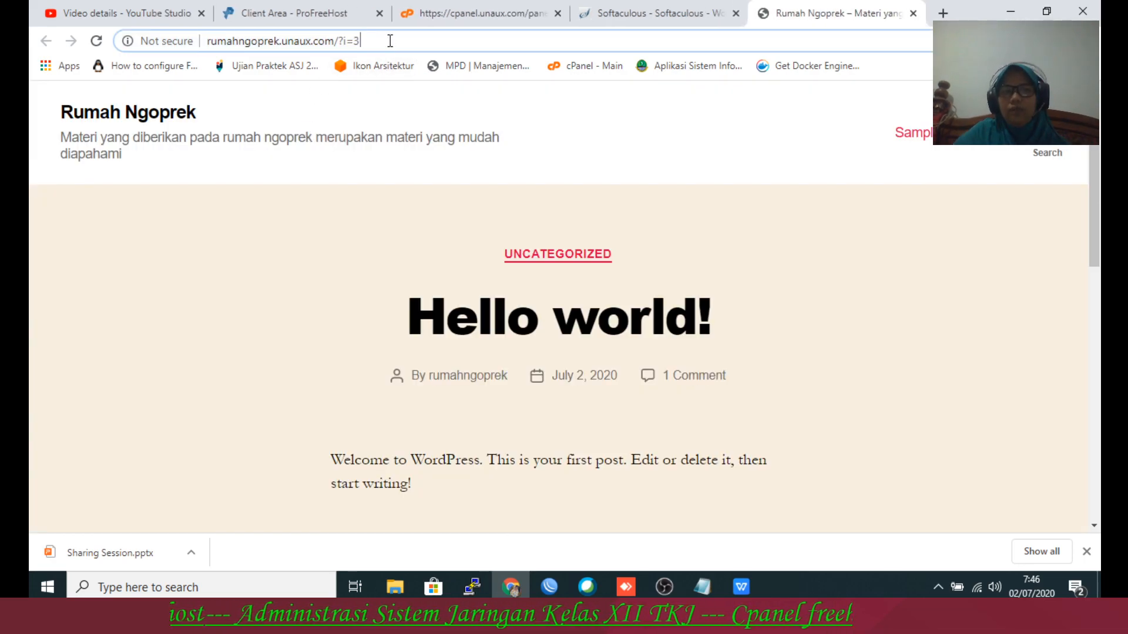
key("BackSpace")
key("BackSpace")
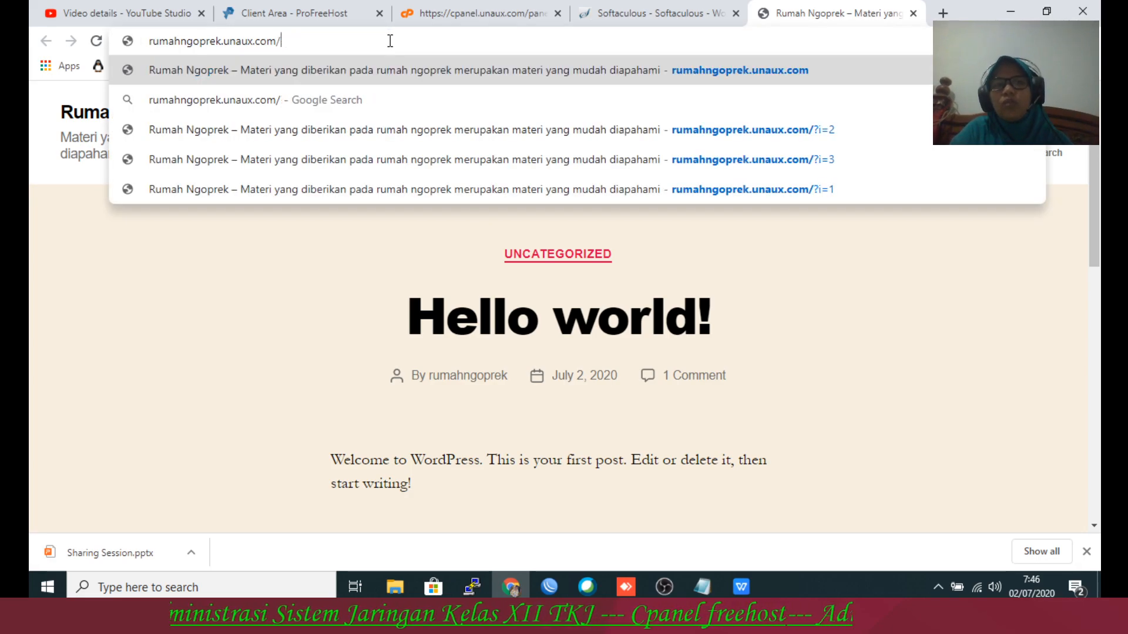
type("wp-admin")
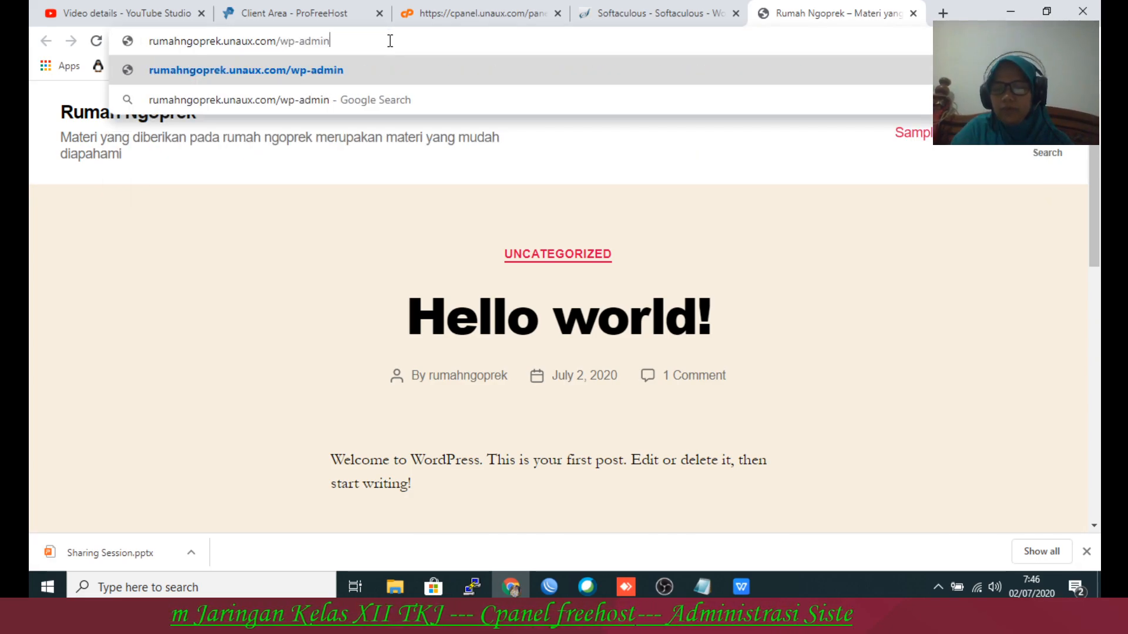
key("Return")
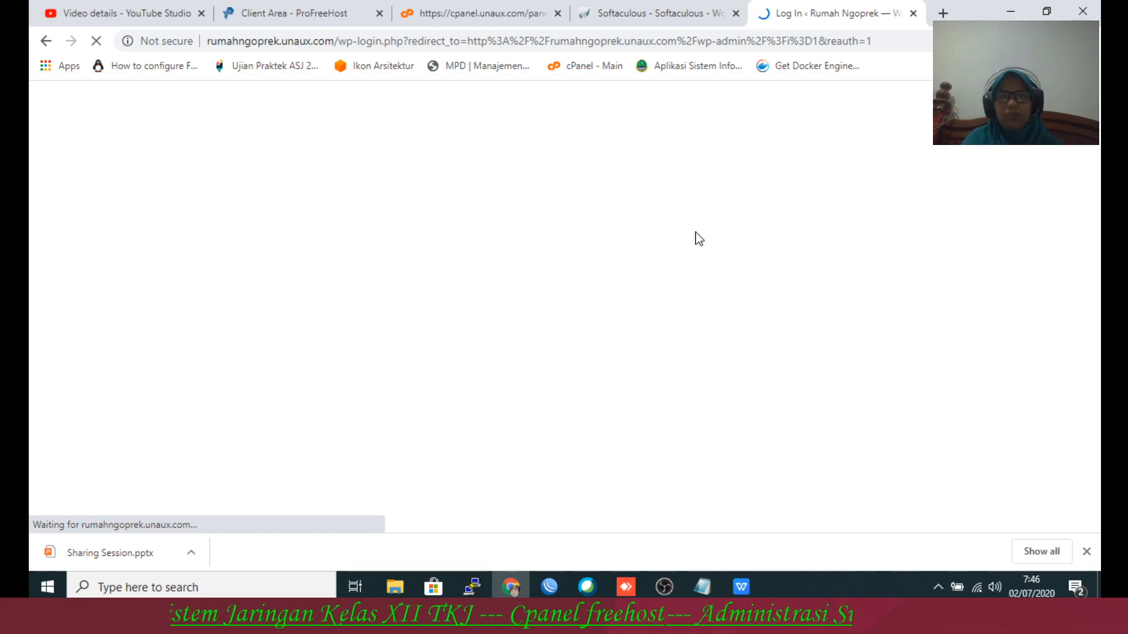
Check the hosting control panel tab, and return to the WordPress login page and reload it
left_click(461, 15)
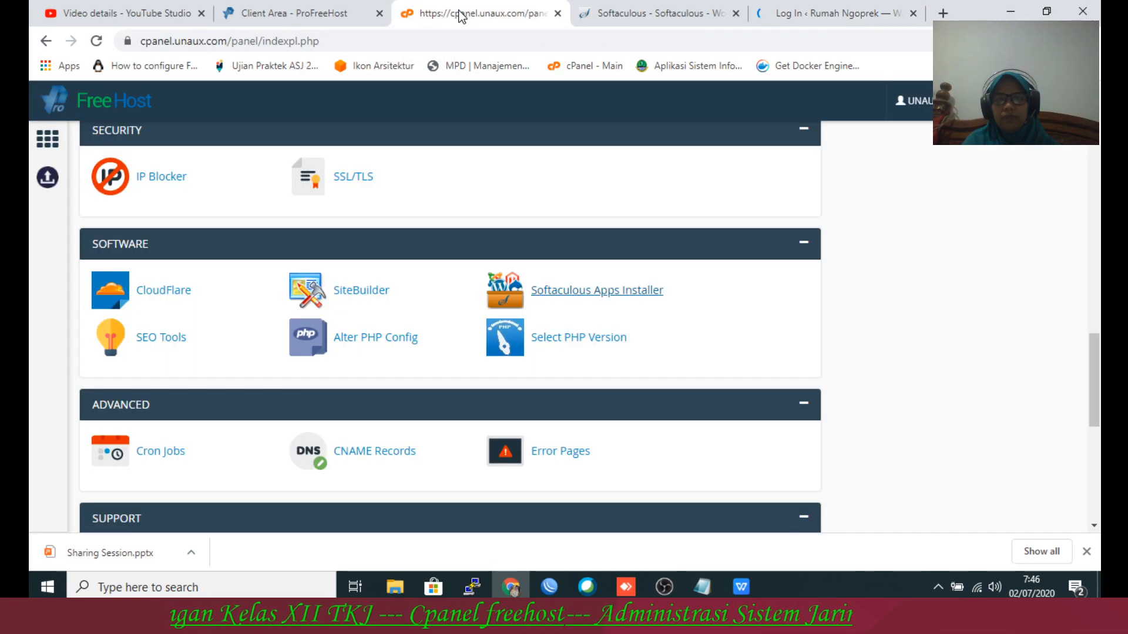
left_click(825, 16)
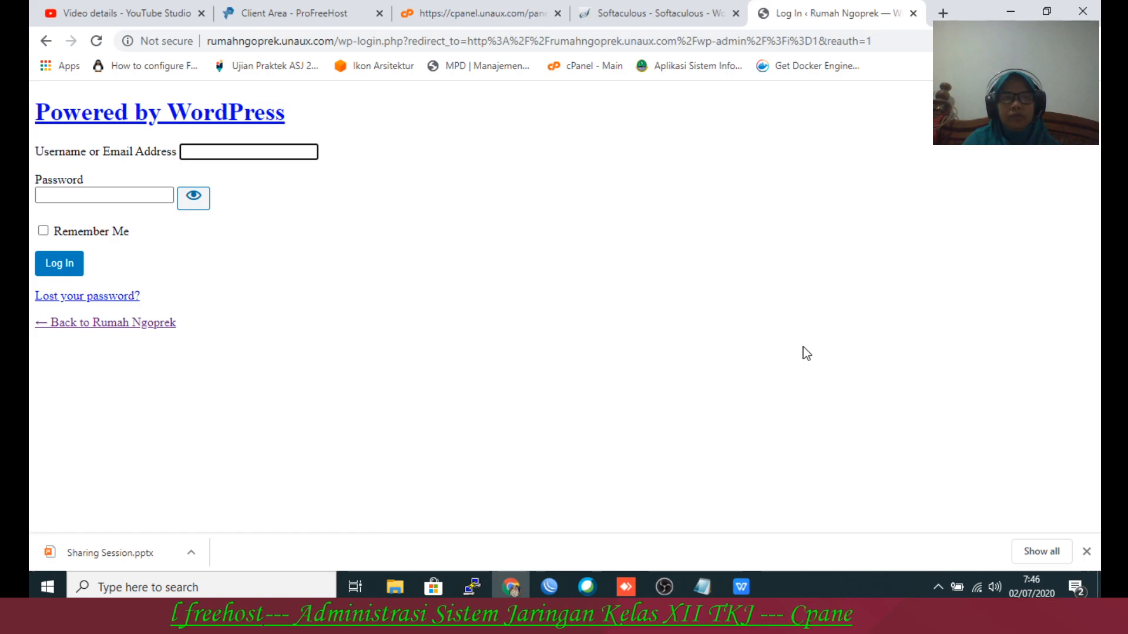
left_click(97, 41)
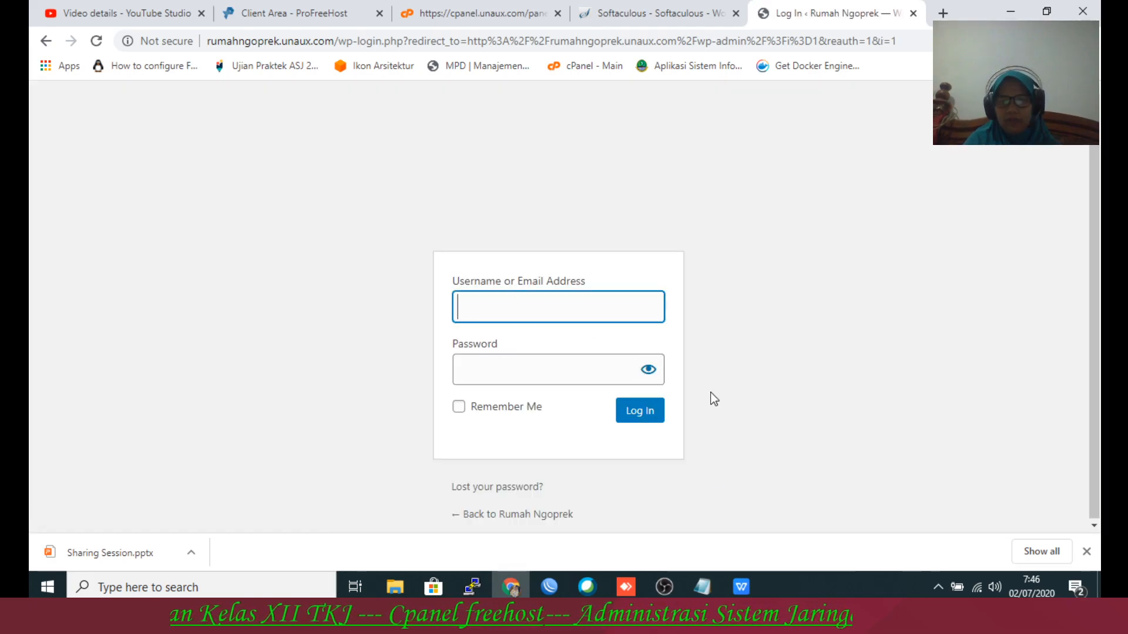
Fill in the WordPress login's username with the WordPress admin username copied from the Notepad notes
left_click(713, 577)
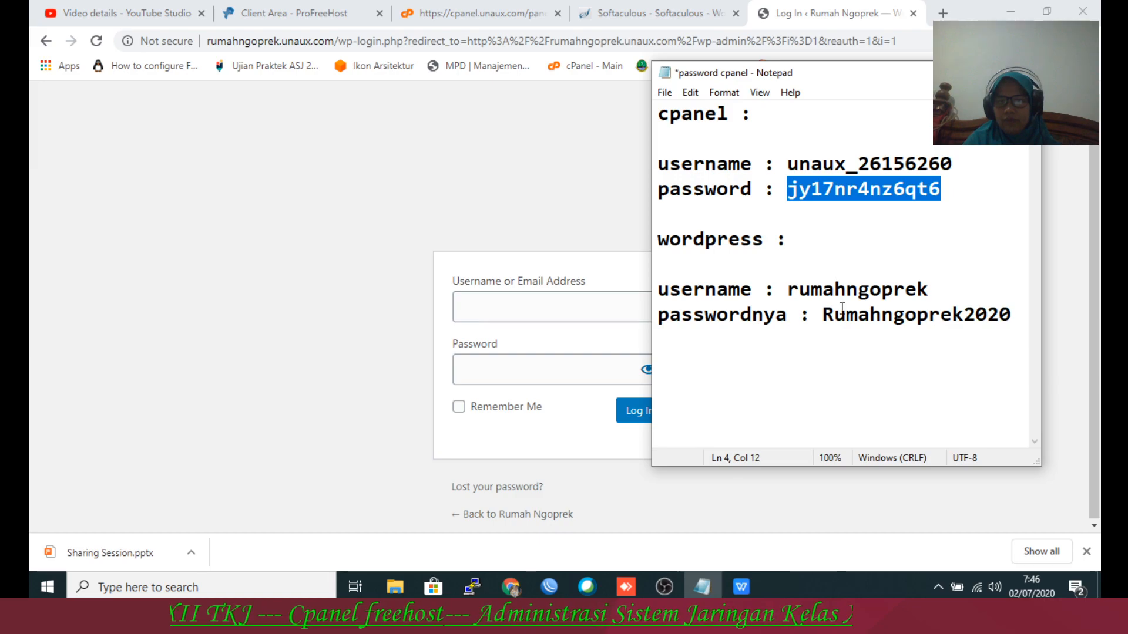
left_click_drag(791, 292, 928, 289)
key("ctrl+c")
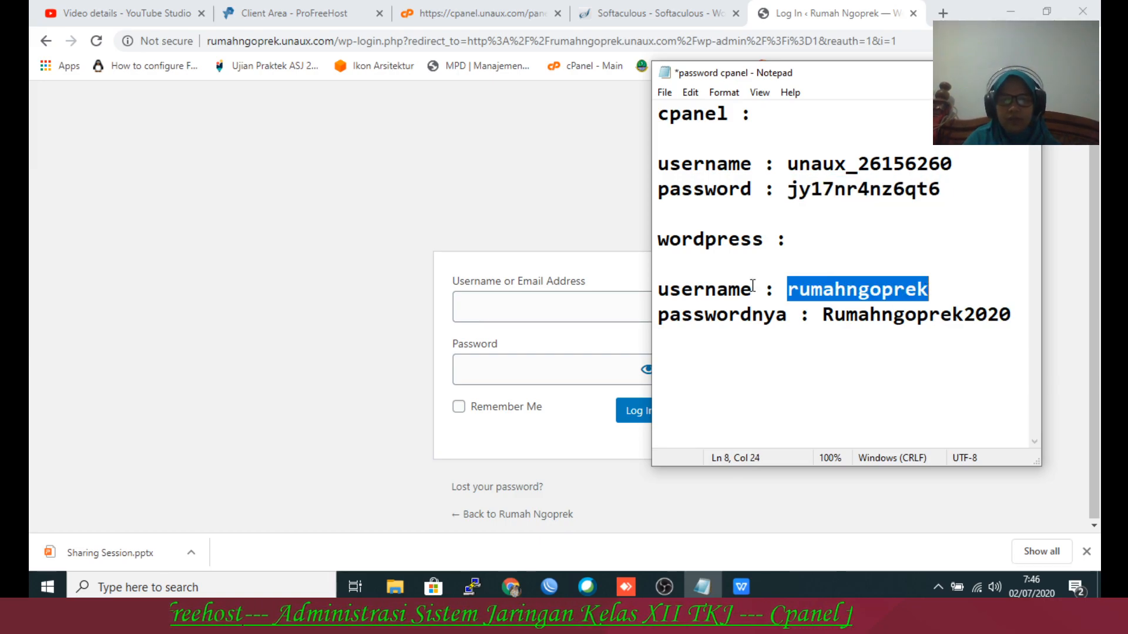
left_click(553, 303)
key("ctrl+v")
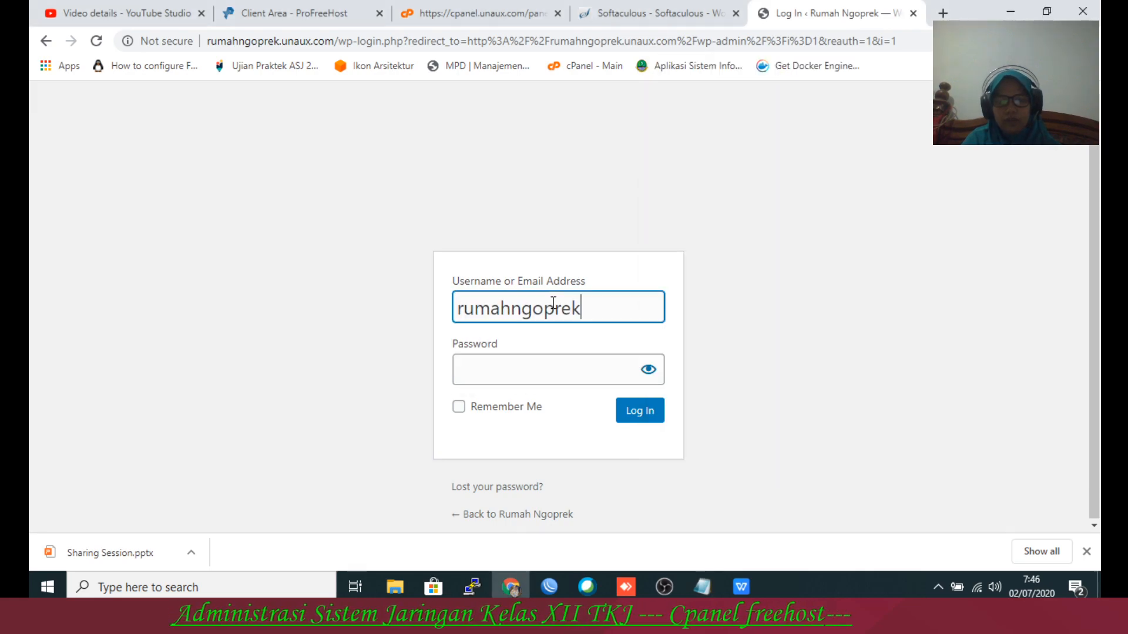
Paste the WordPress admin password from the Notepad notes into the password field in Chrome and try to log in
left_click(744, 583)
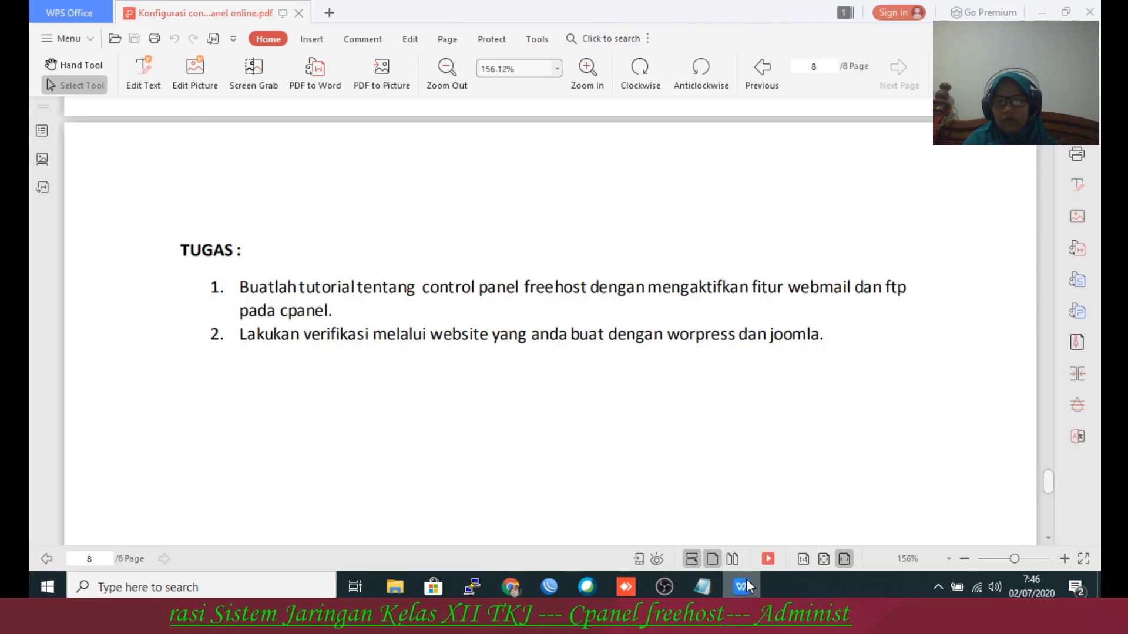
left_click(714, 594)
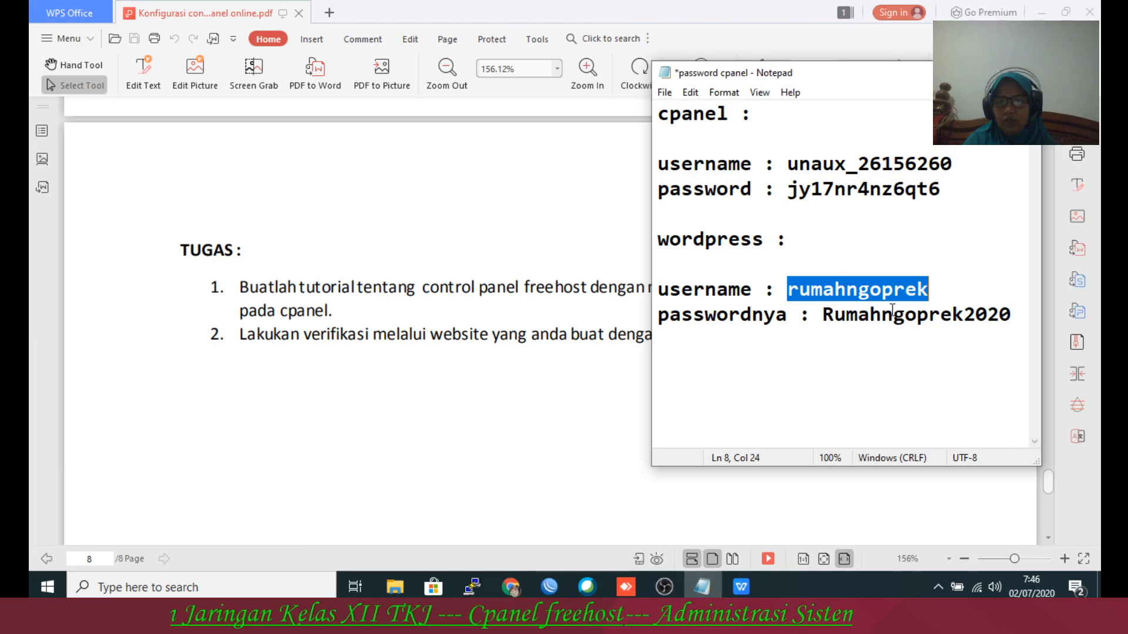
left_click_drag(823, 315, 1028, 314)
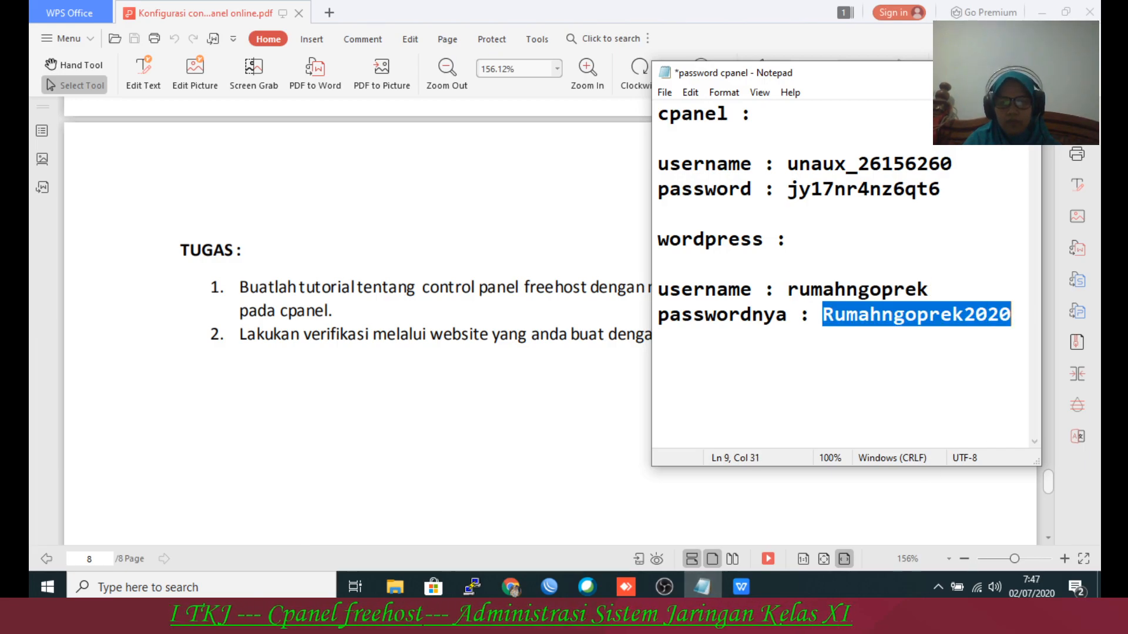
left_click(509, 586)
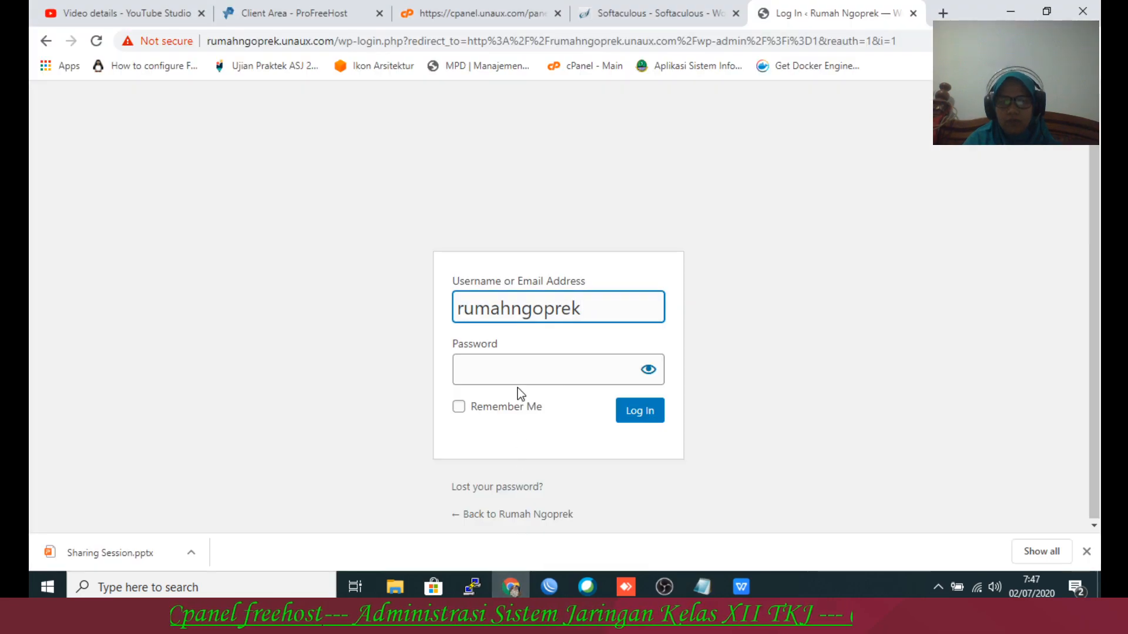
left_click(524, 373)
key("ctrl+v")
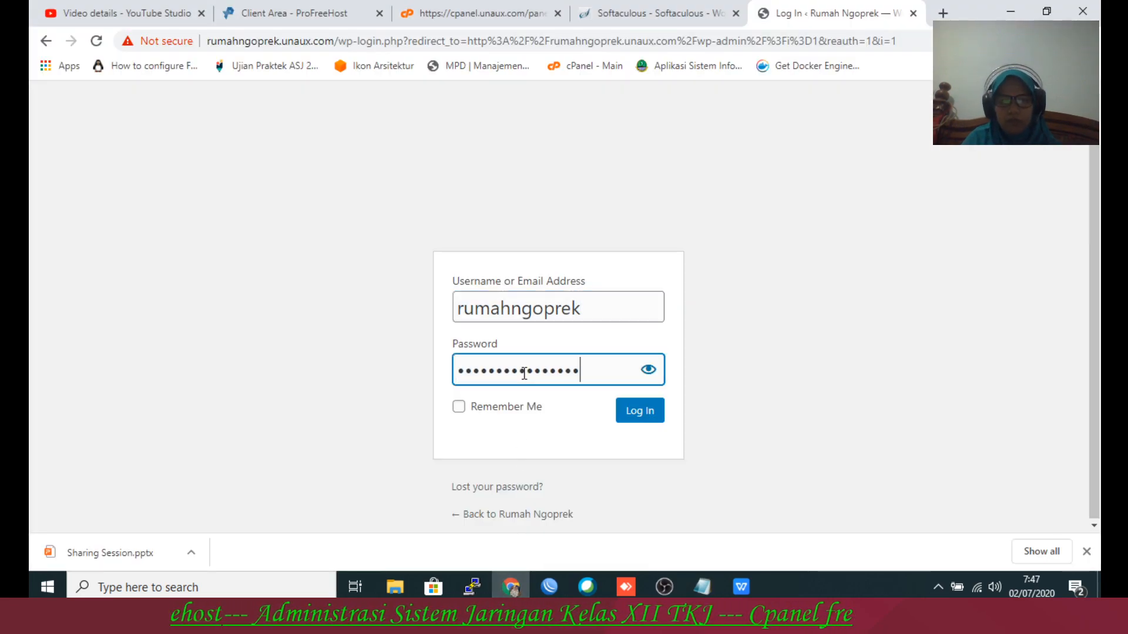
left_click(638, 415)
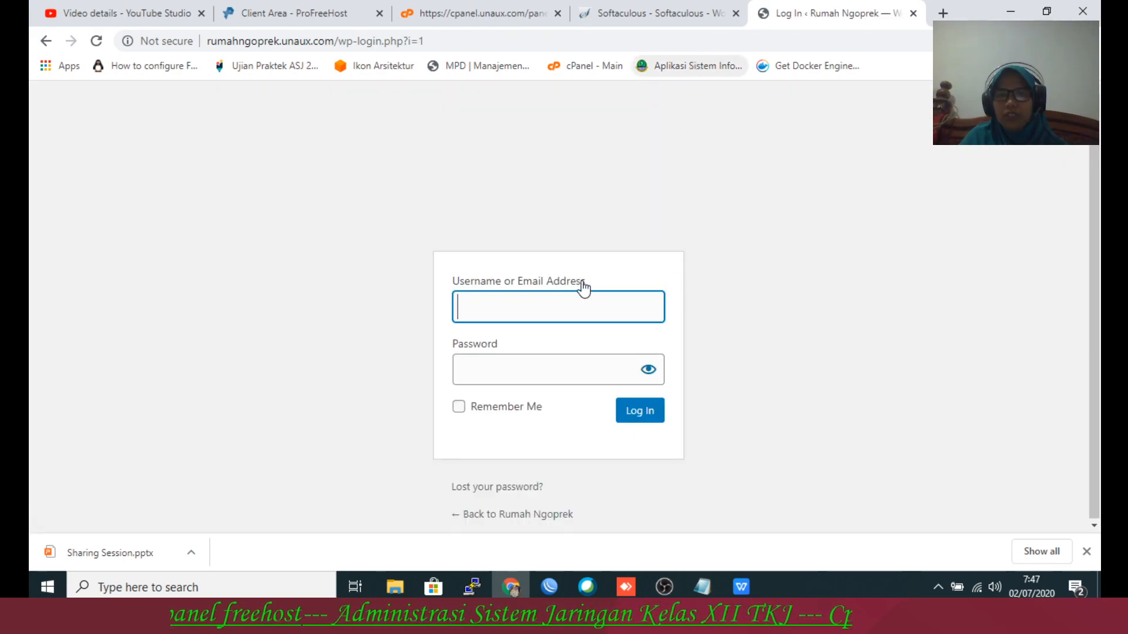
Fill in the WordPress login with the saved admin username and the account password, and try to log in
left_click(536, 309)
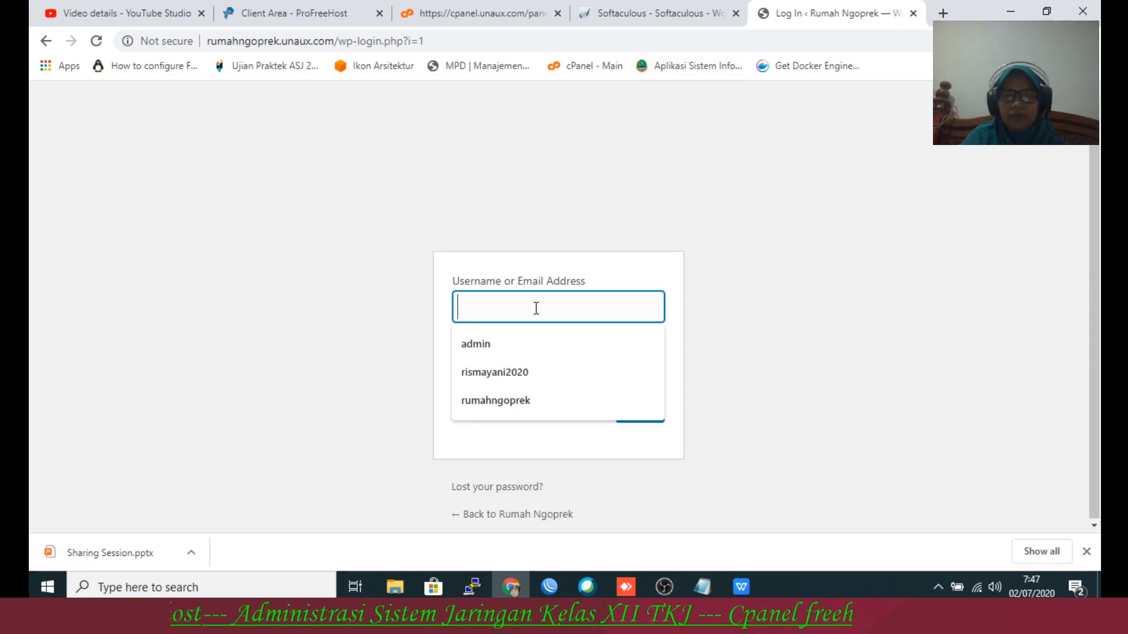
left_click(520, 389)
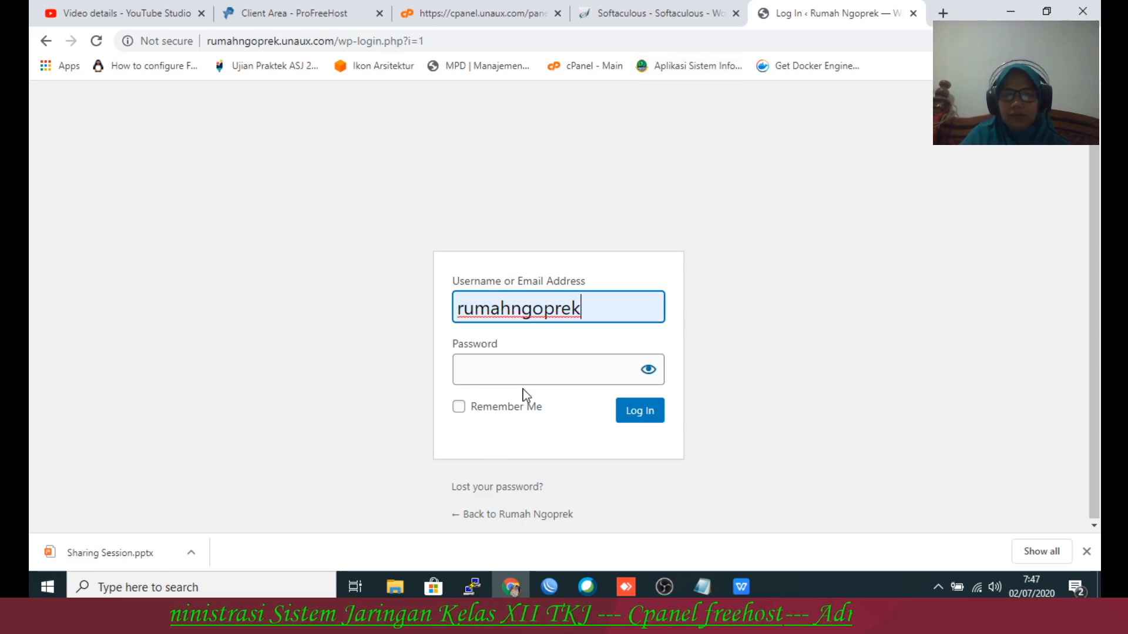
left_click(521, 368)
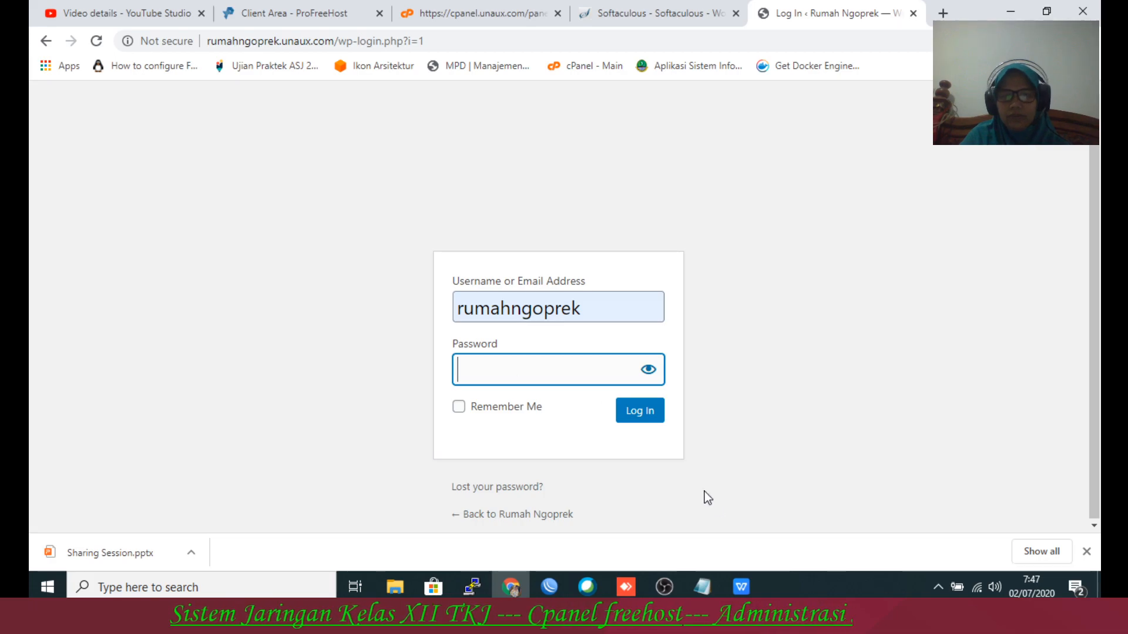
left_click(742, 578)
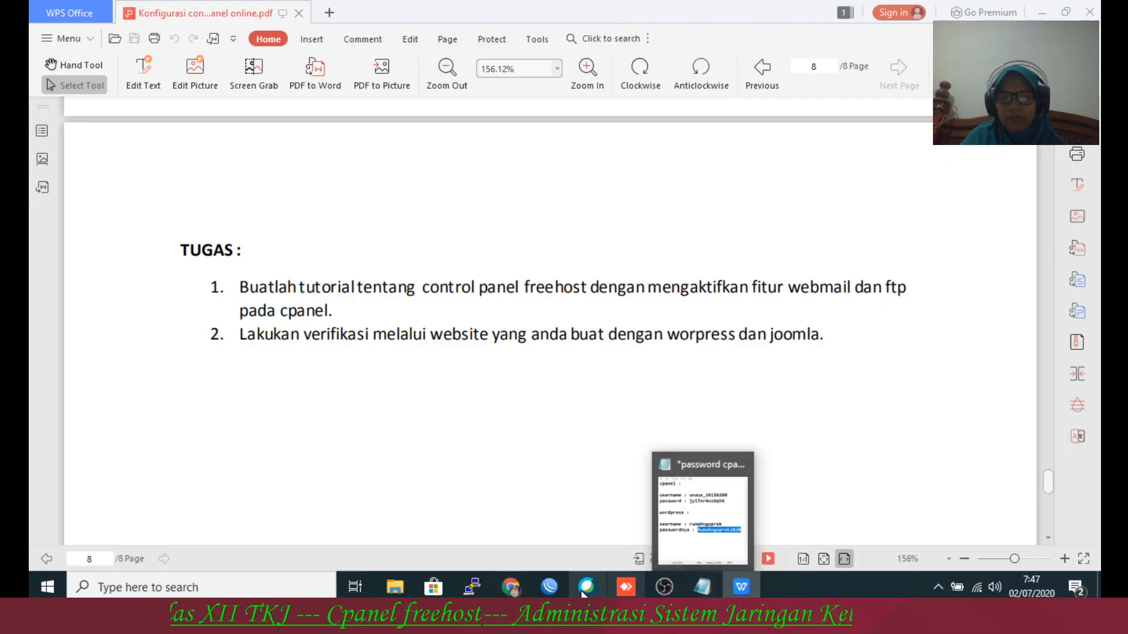
left_click(521, 589)
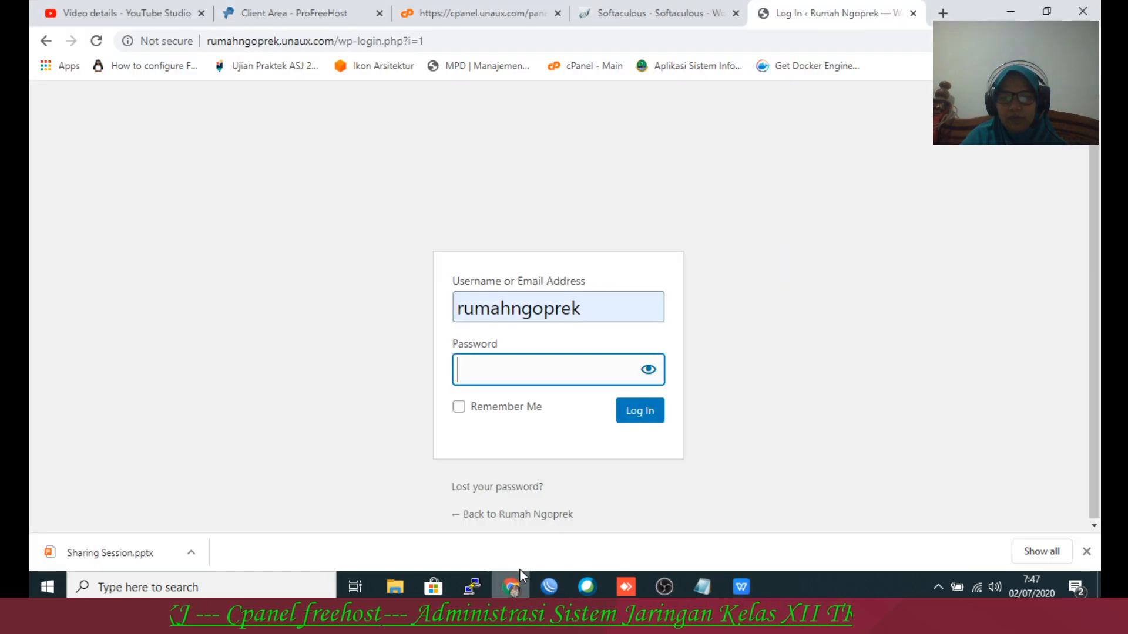
type("••••")
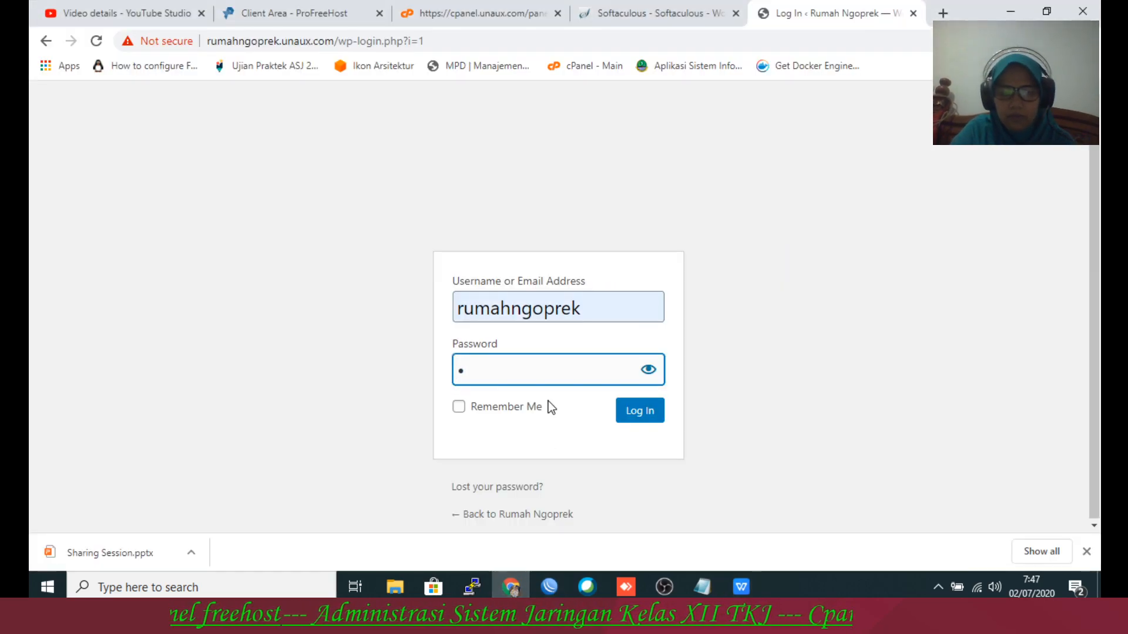
type("••••••")
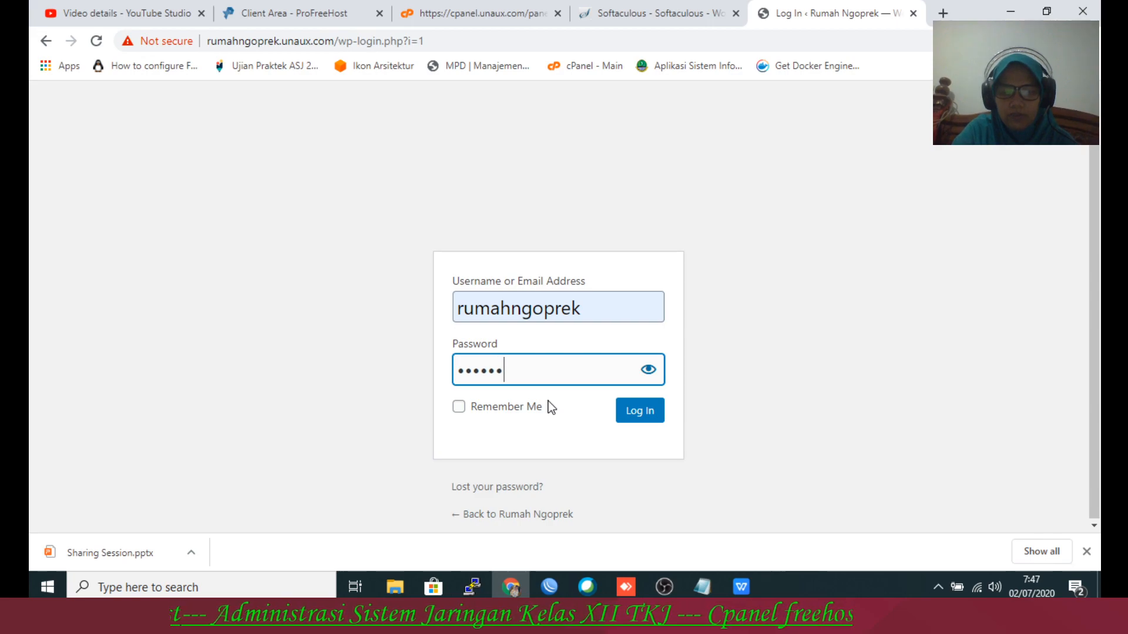
type("••••")
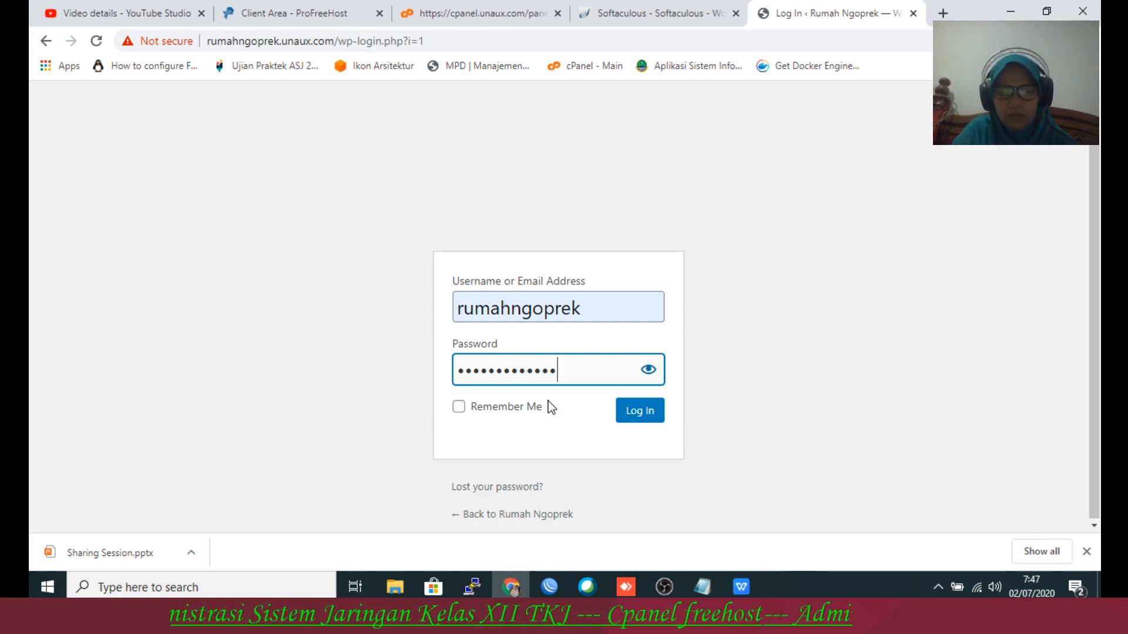
type("•")
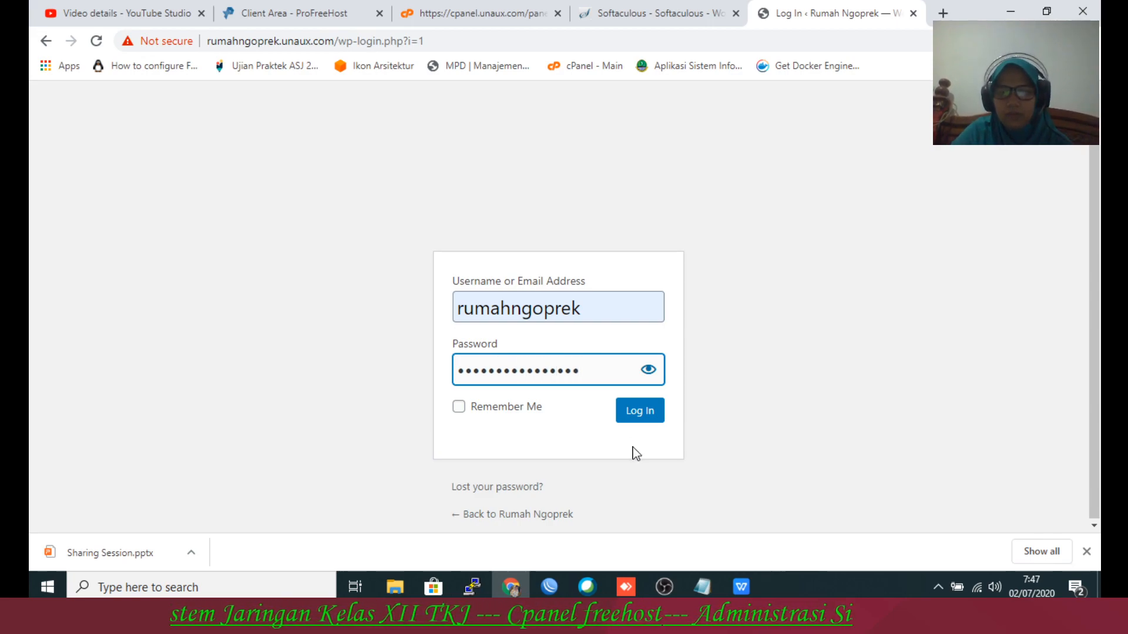
left_click(636, 417)
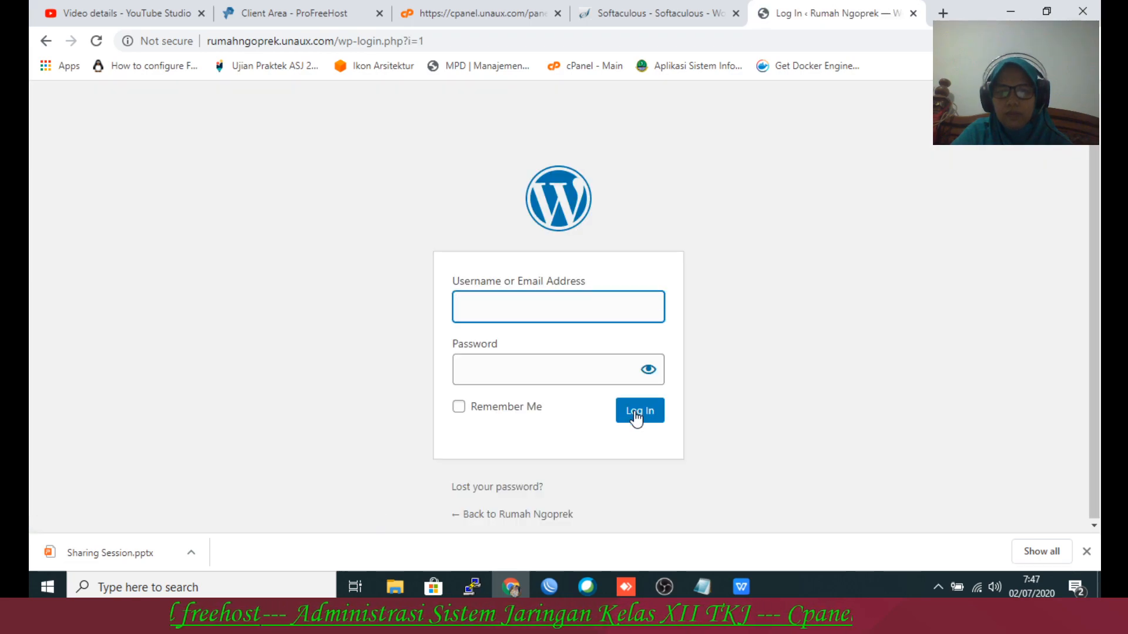
Open the WordPress lost-password page, reloading it until it loads, and request a new password for the admin's email address
left_click(494, 488)
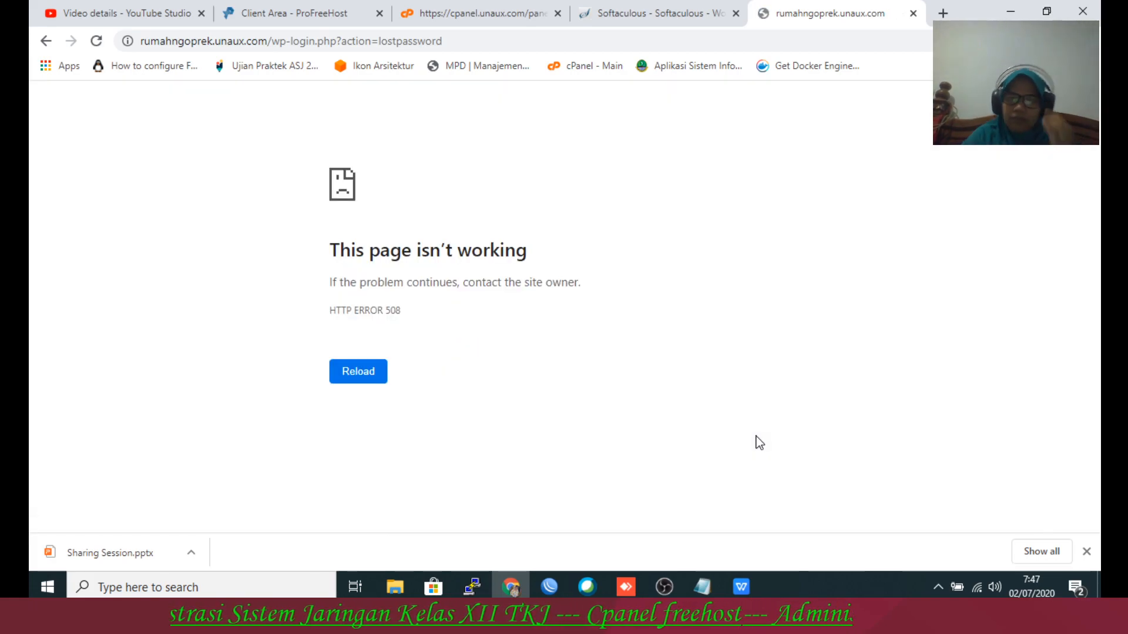
left_click(360, 381)
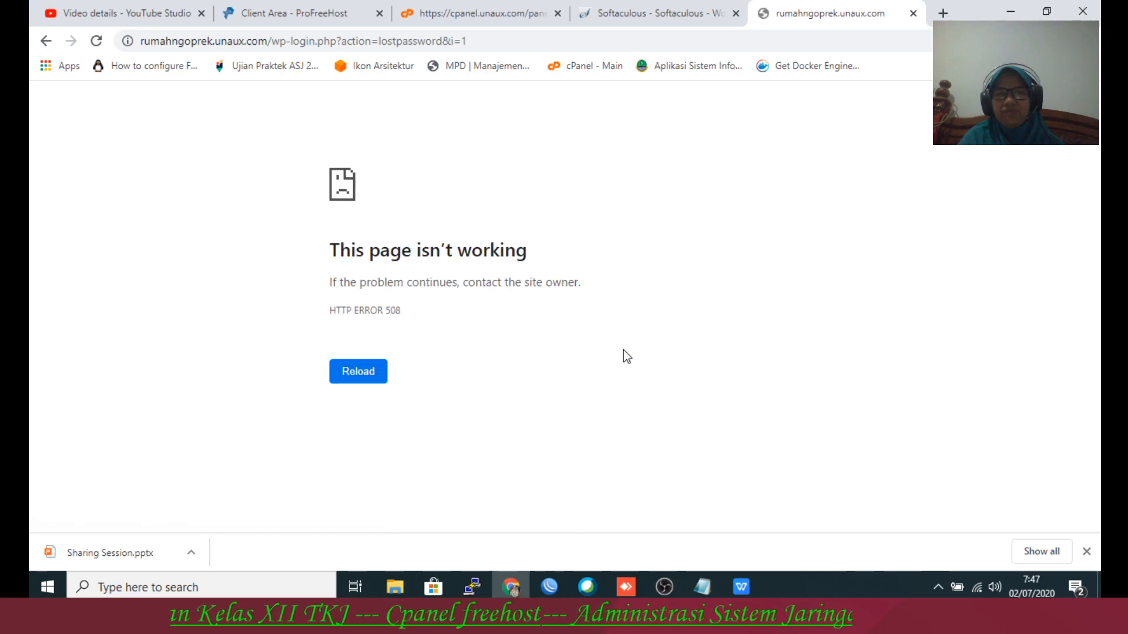
left_click(382, 374)
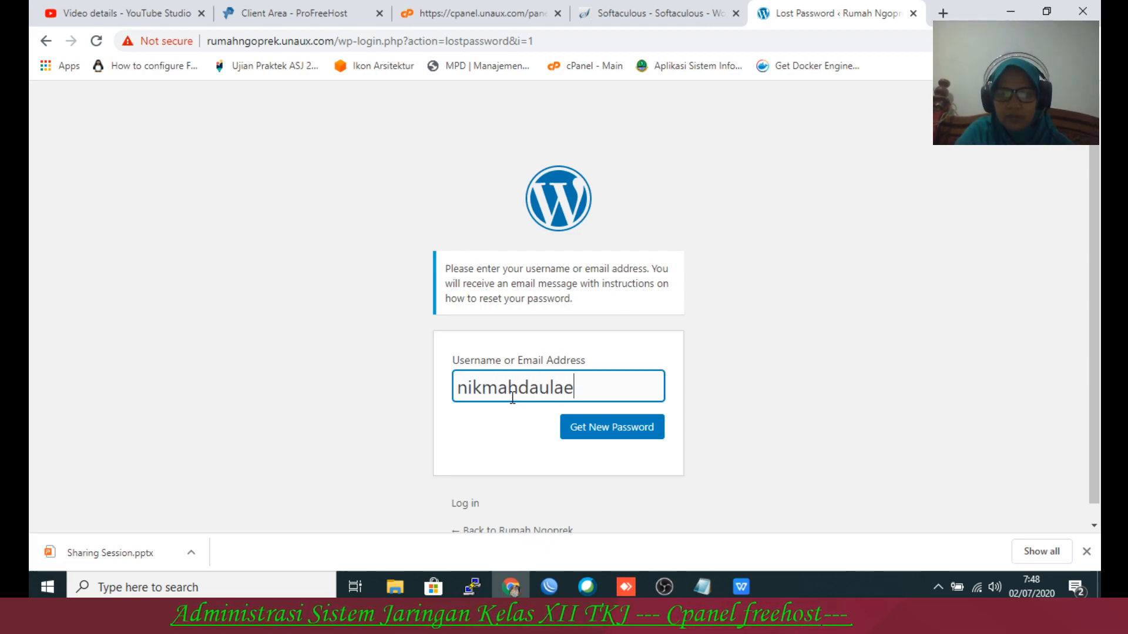
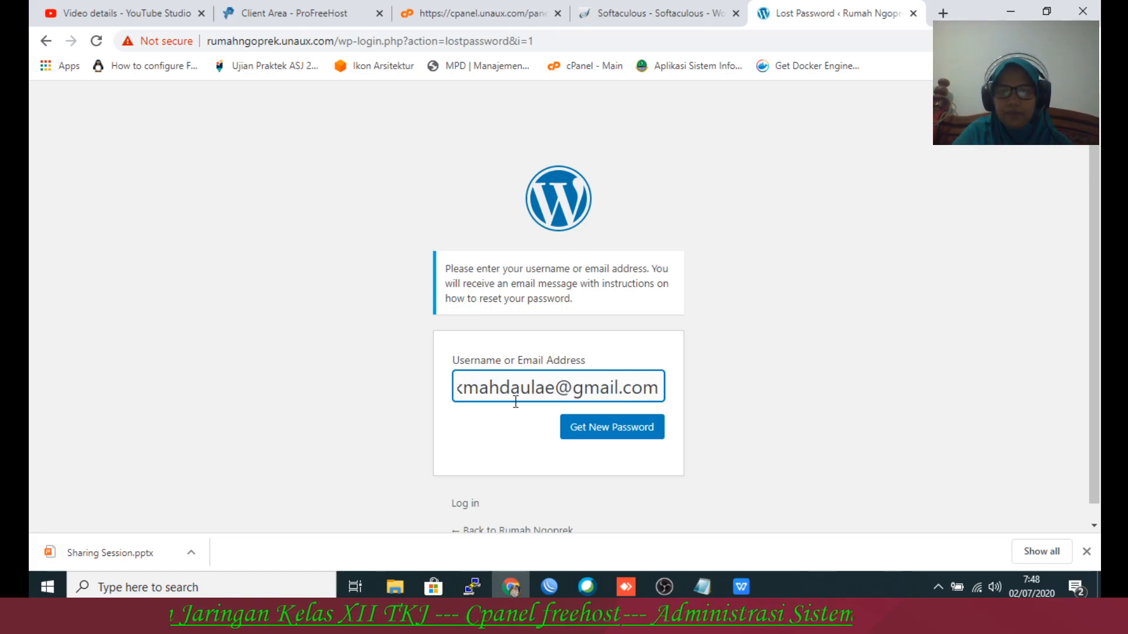
left_click(615, 437)
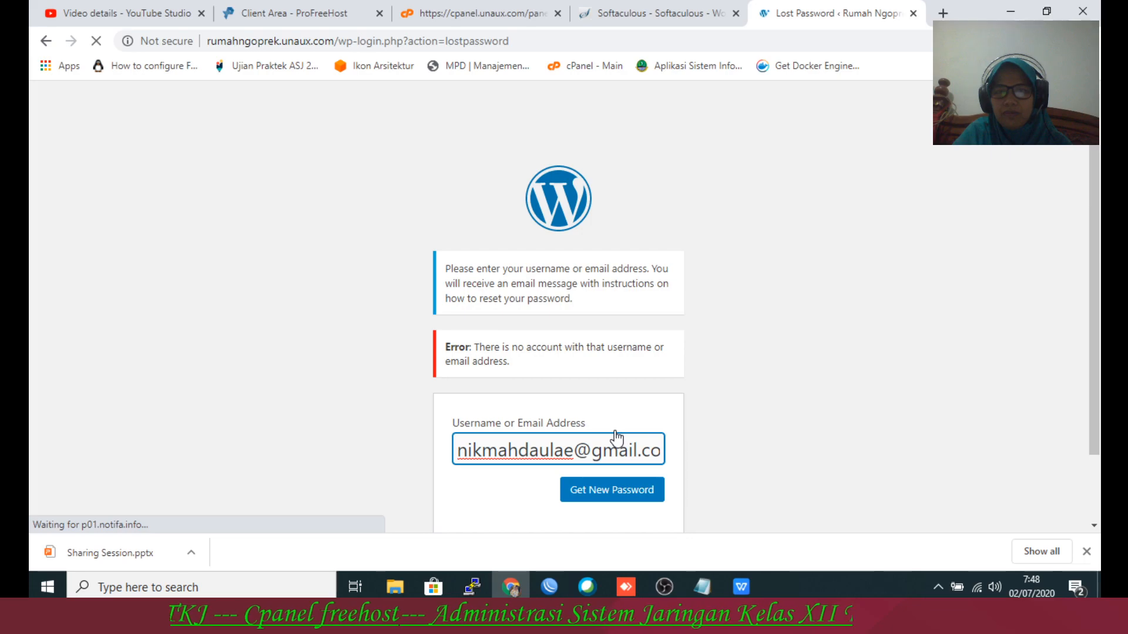
Open Gmail in a new tab and open the "Yay! Account Activated" conversation from ProFreeHost
left_click(940, 12)
type("gmail.com")
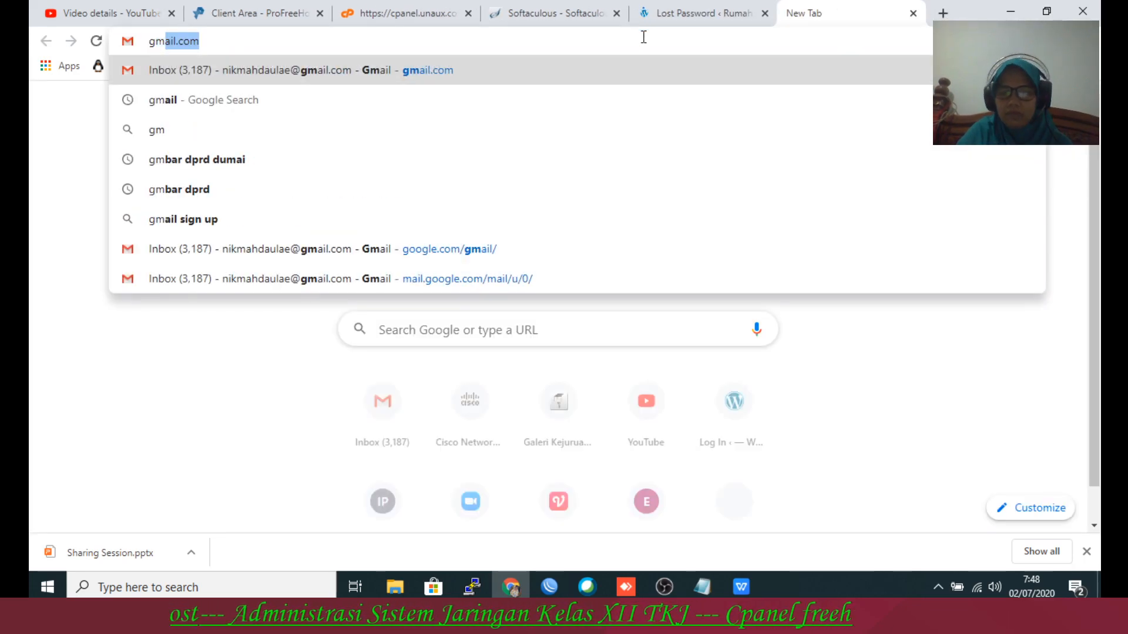
key("Return")
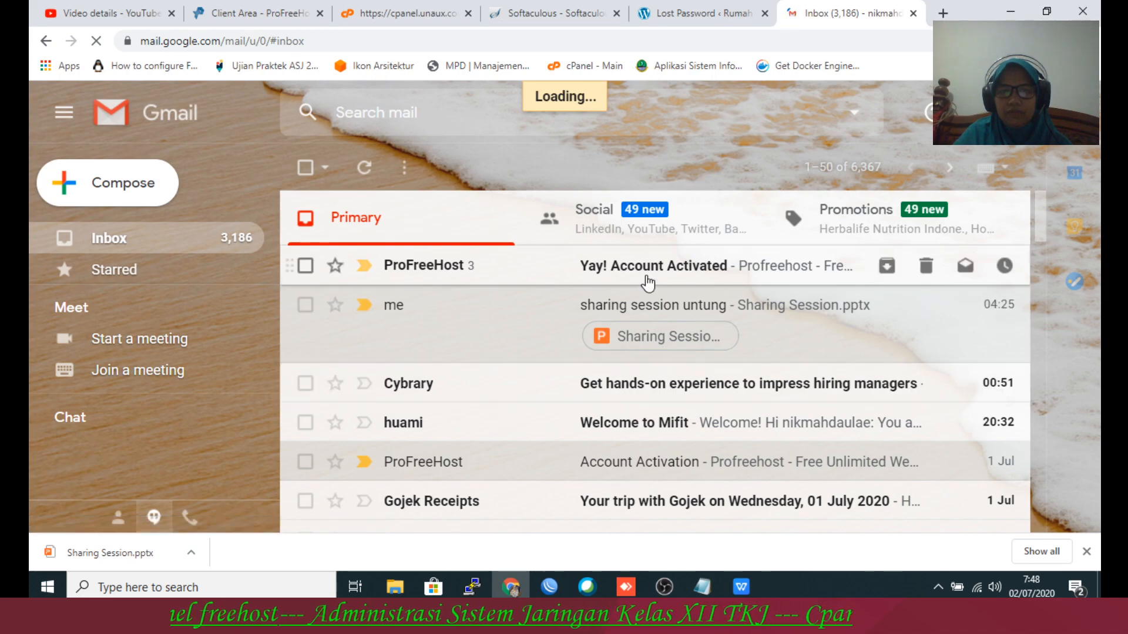
left_click(645, 271)
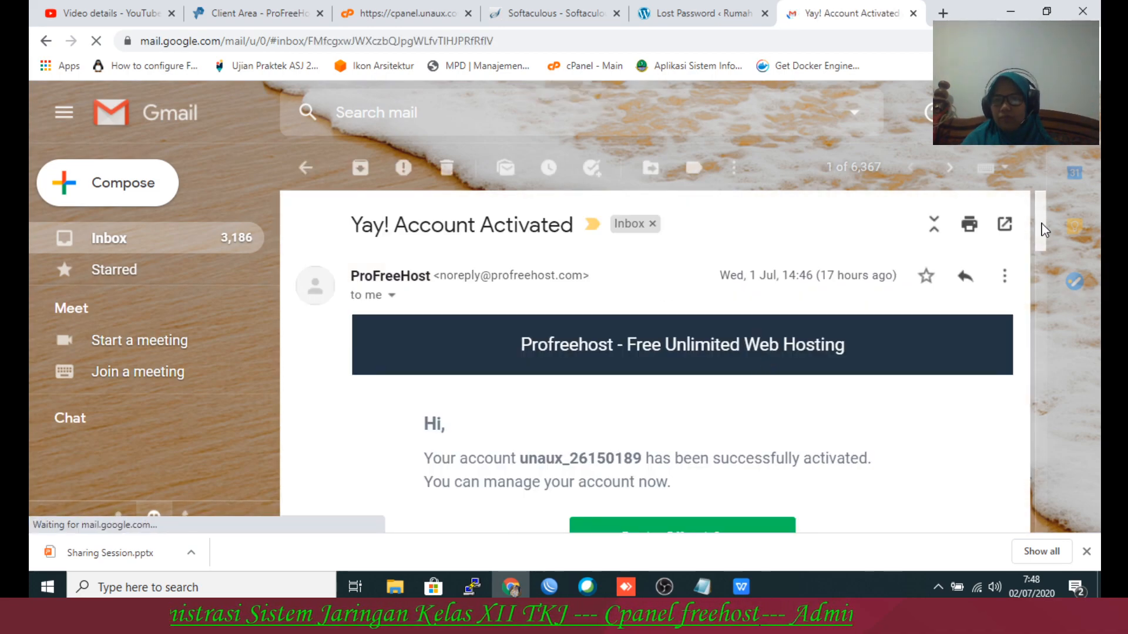
Go to the ProFreeHost Client Area from the newest message in the account activation conversation
scroll(1045, 258, "down", 5)
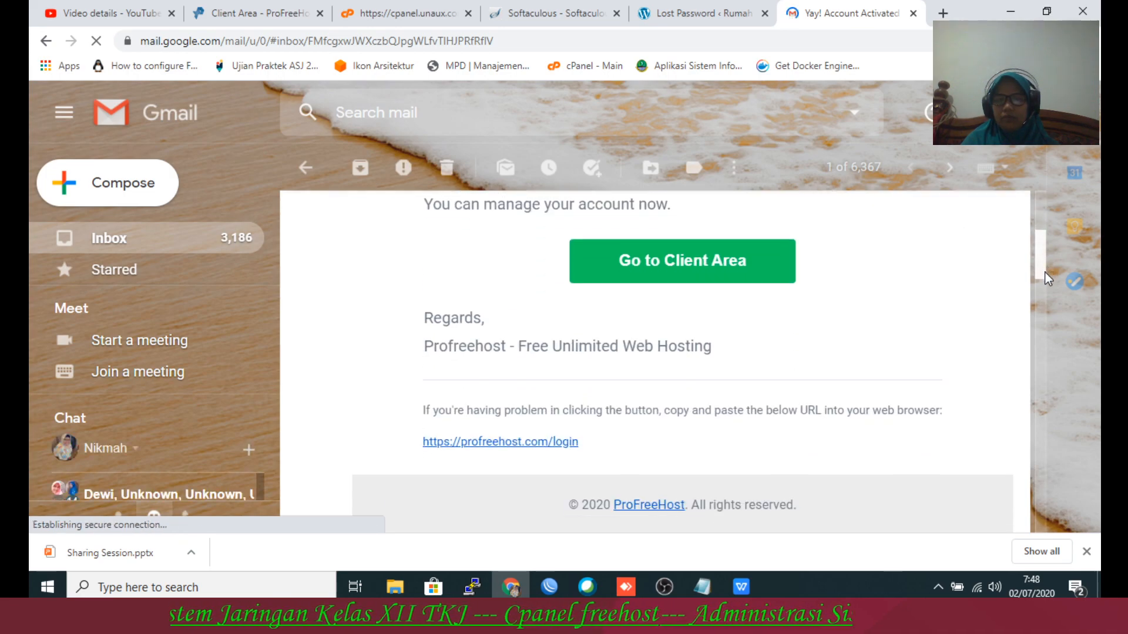
scroll(1044, 281, "down", 5)
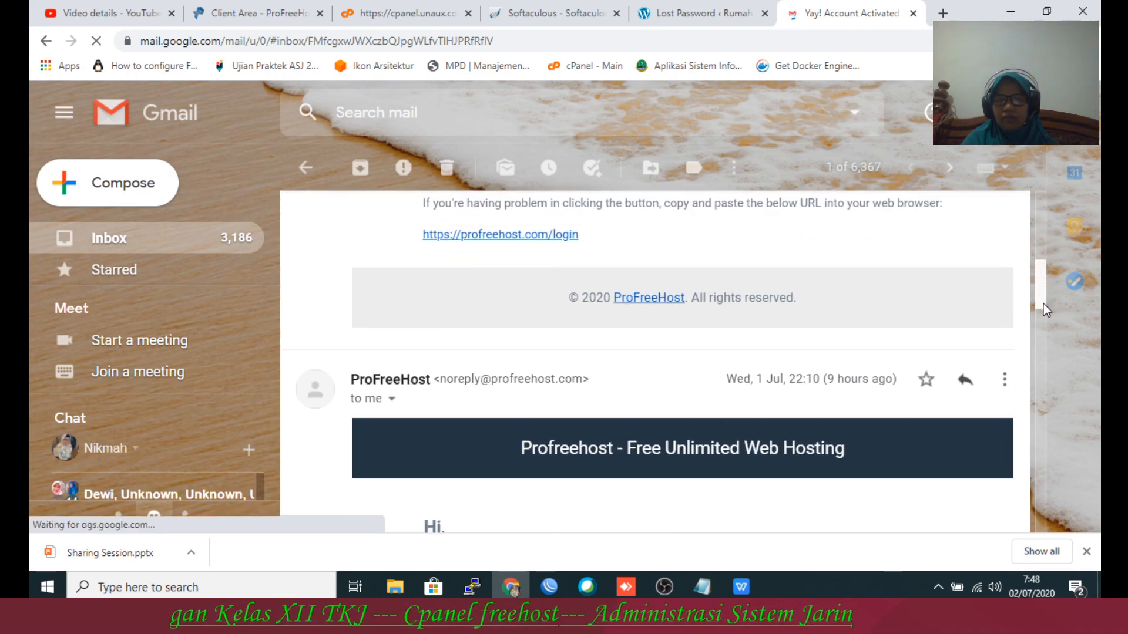
scroll(1045, 329, "down", 8)
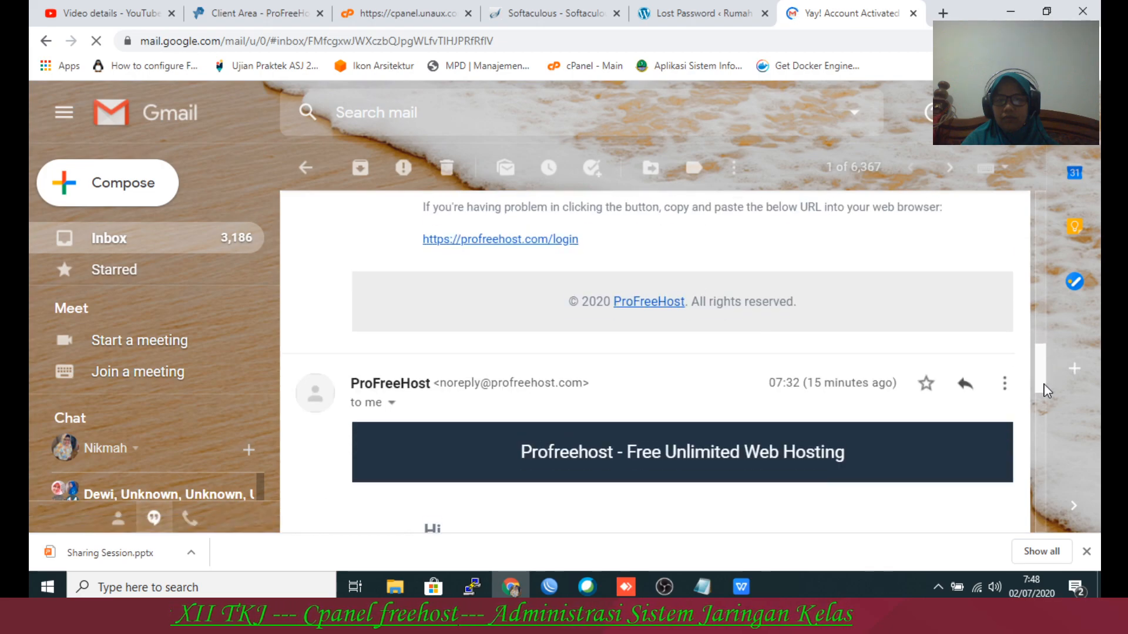
left_click_drag(1045, 366, 1042, 408)
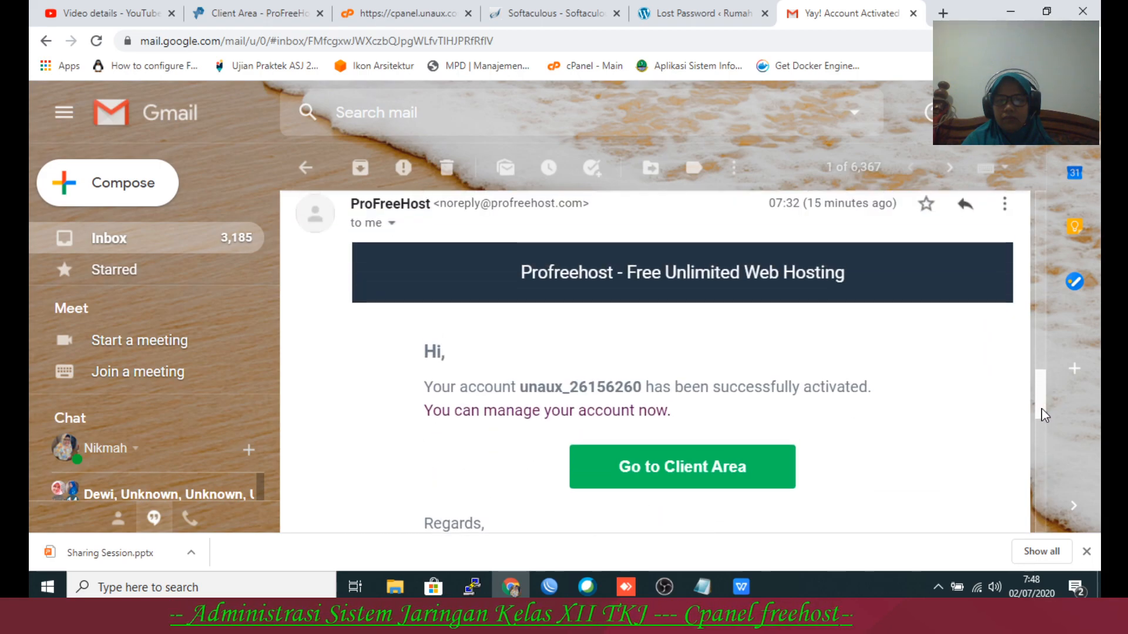
left_click(636, 465)
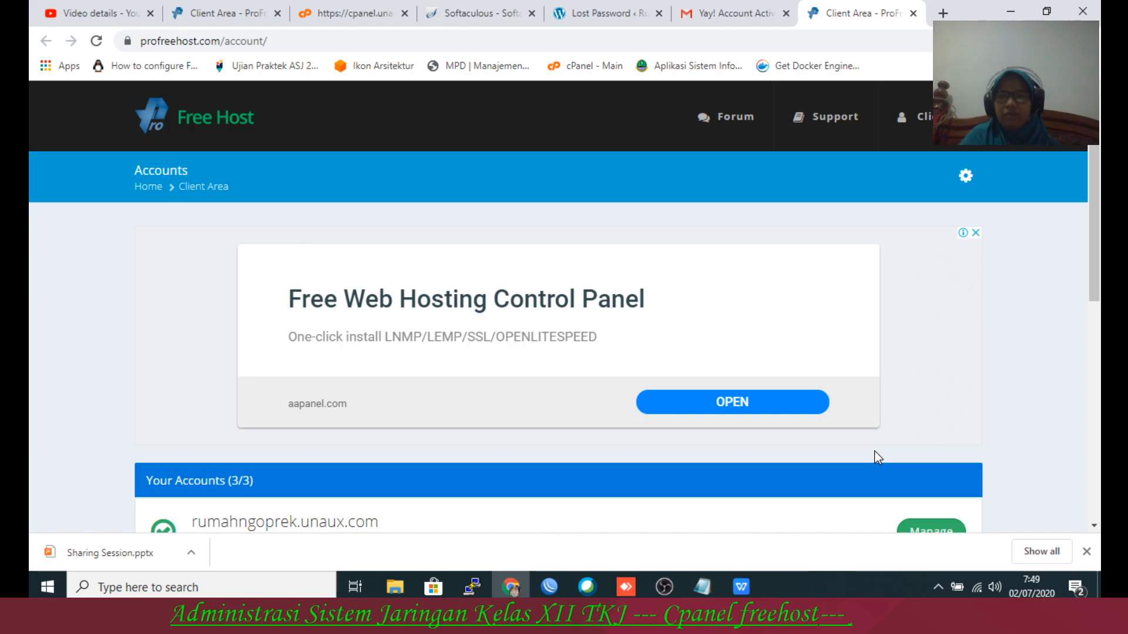
Manage the rumahngoprek.unaux.com account and open its Control Panel in a new tab
scroll(1094, 270, "down", 3)
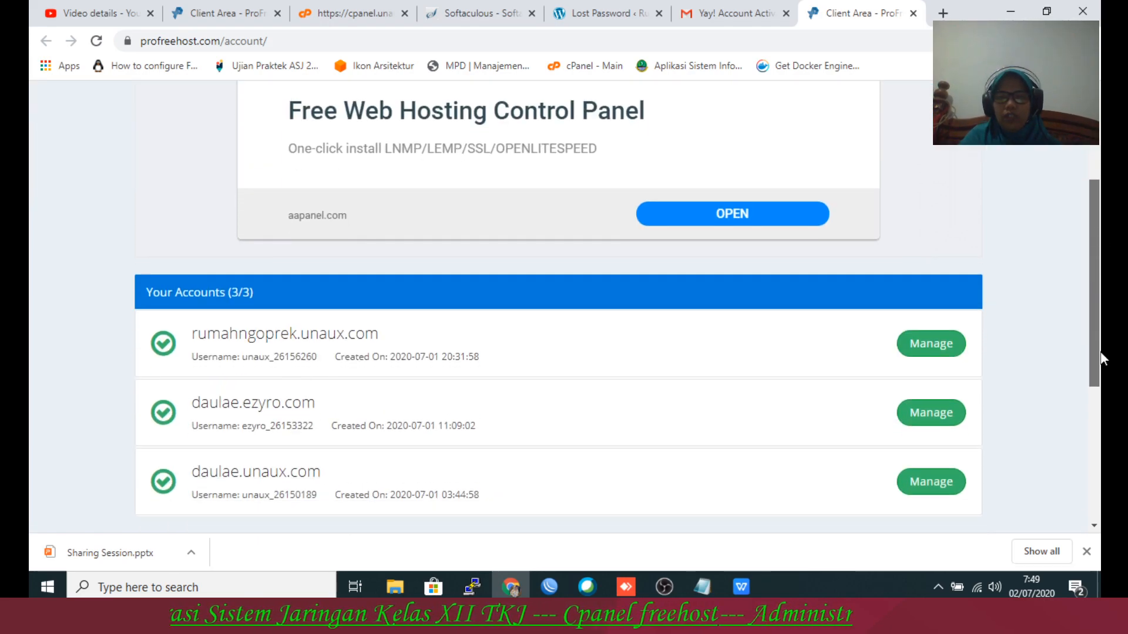
left_click(919, 348)
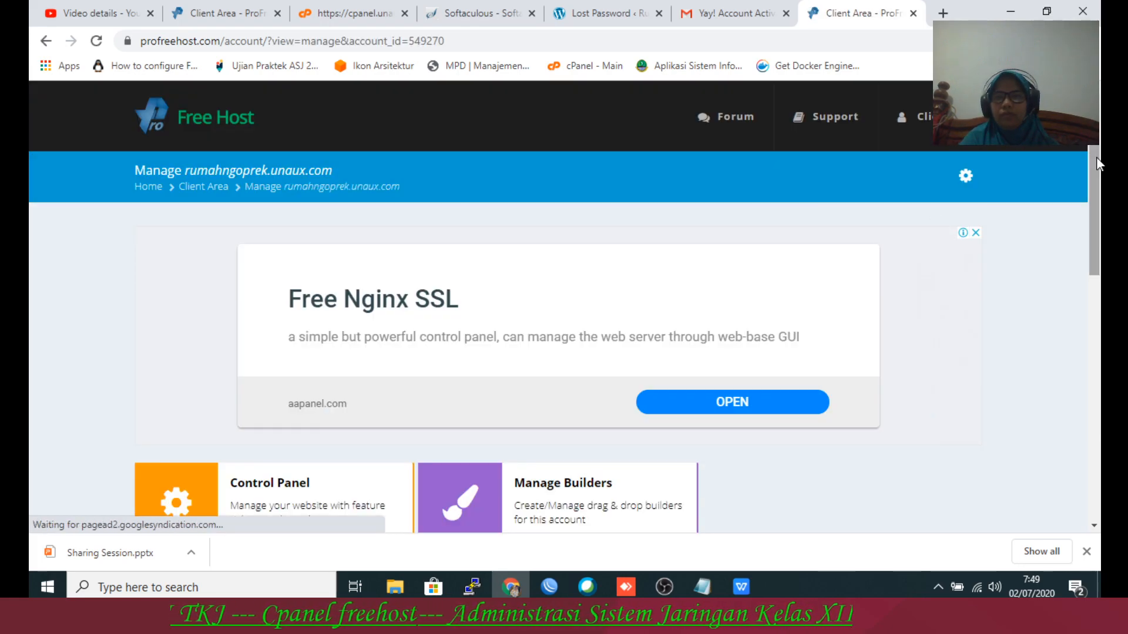
left_click_drag(1095, 160, 1084, 258)
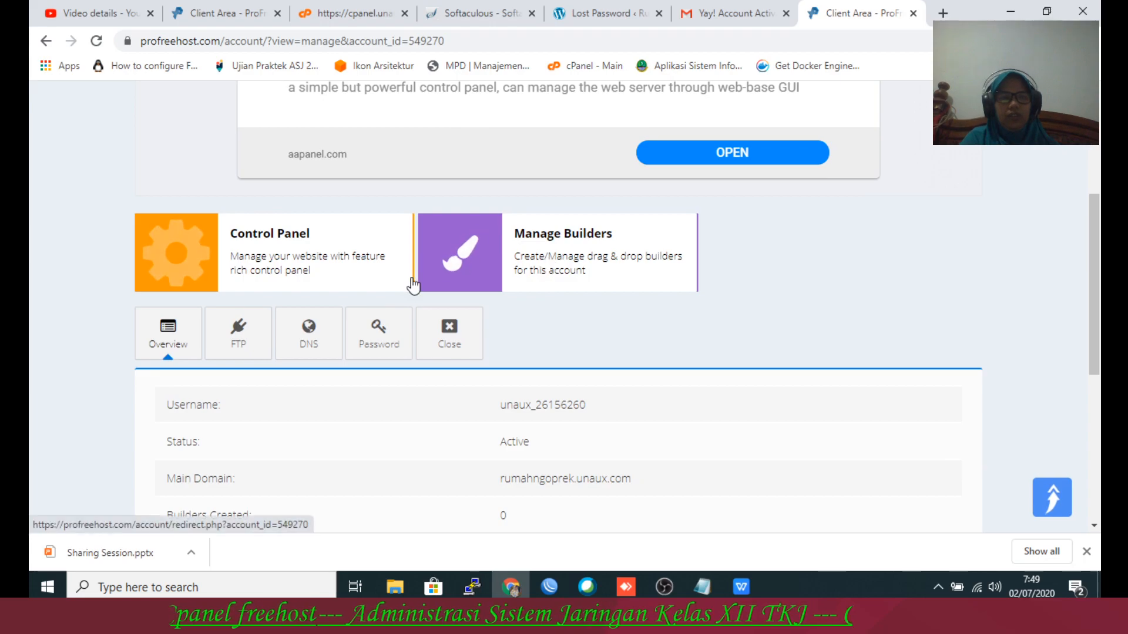
right_click(276, 235)
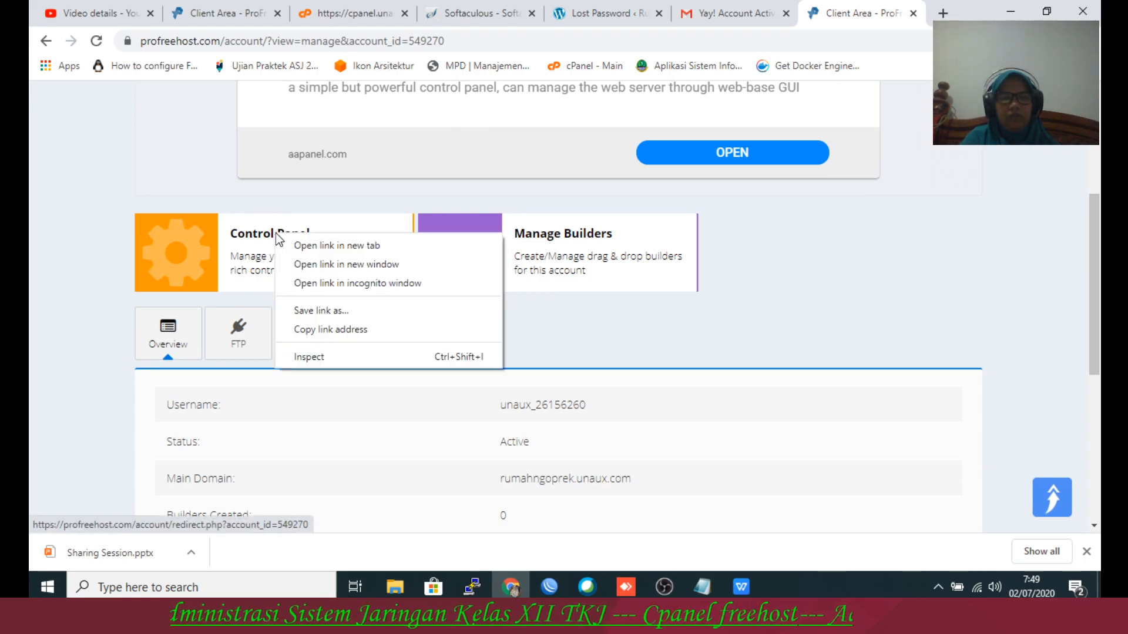
left_click(307, 245)
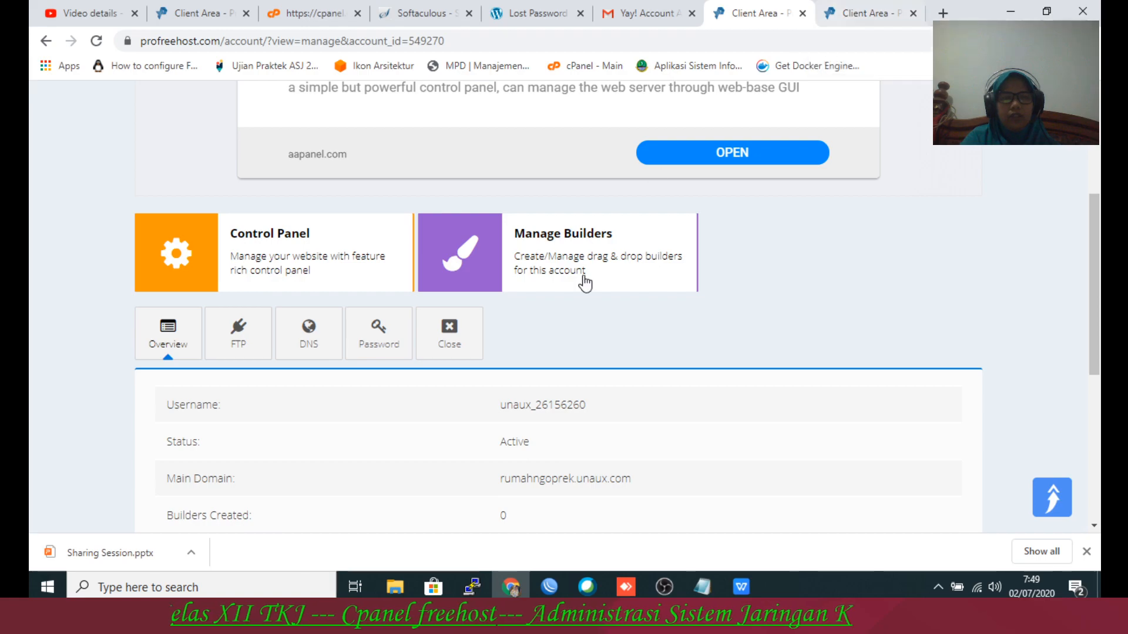
left_click(861, 16)
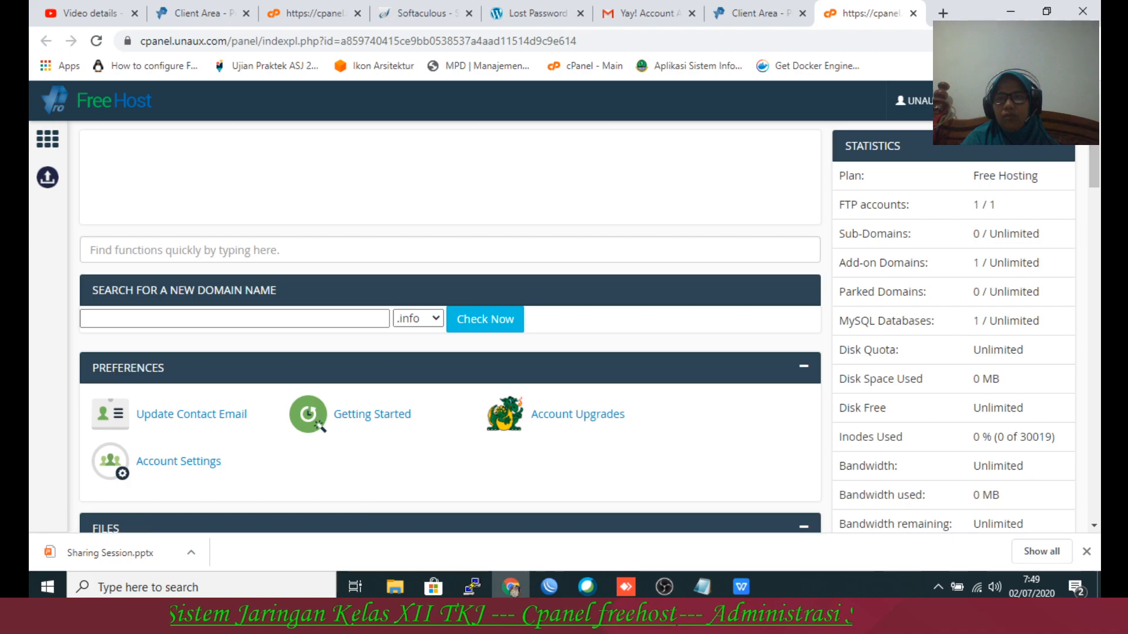
Open the Softaculous Apps Installer from the control panel's Software section
scroll(1100, 129, "down", 6)
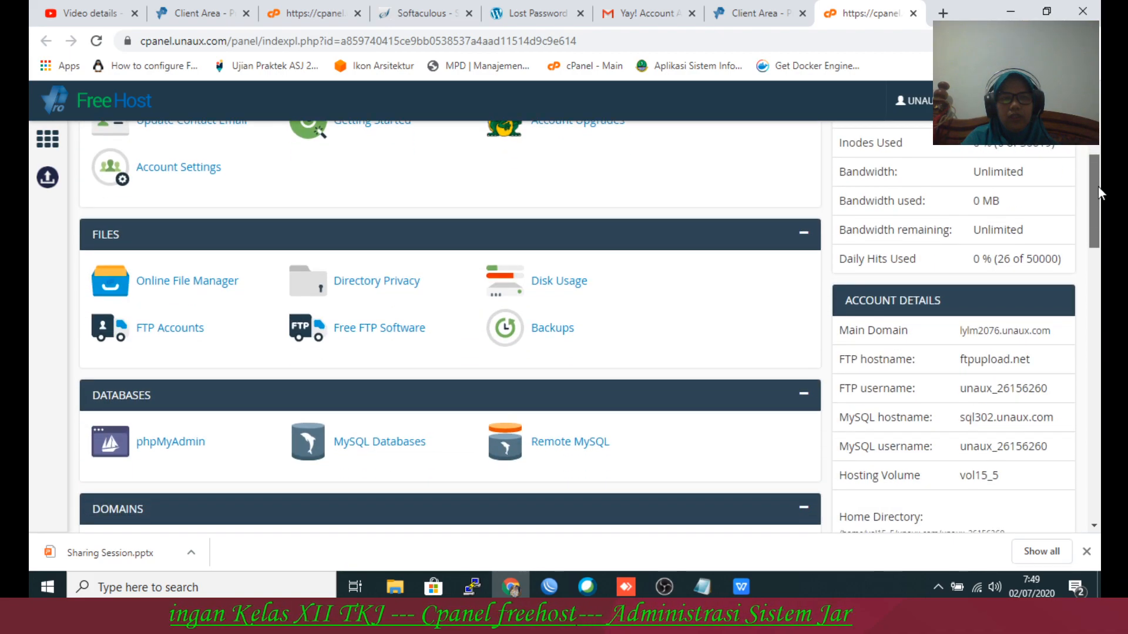
left_click_drag(1102, 216, 1102, 100)
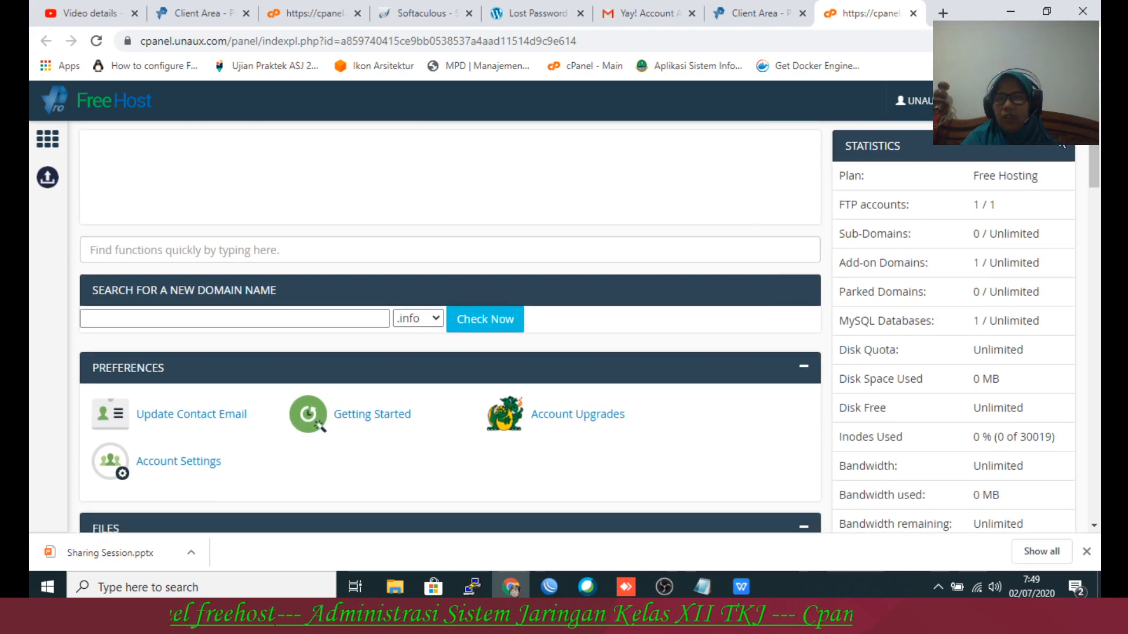
left_click_drag(1096, 154, 1085, 380)
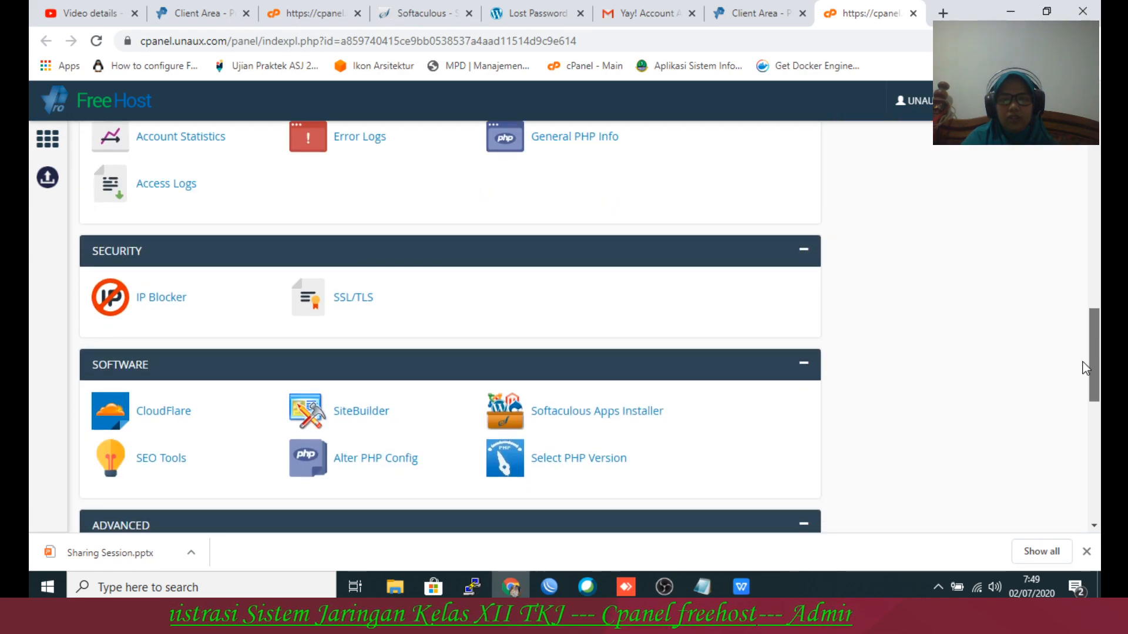
left_click(574, 418)
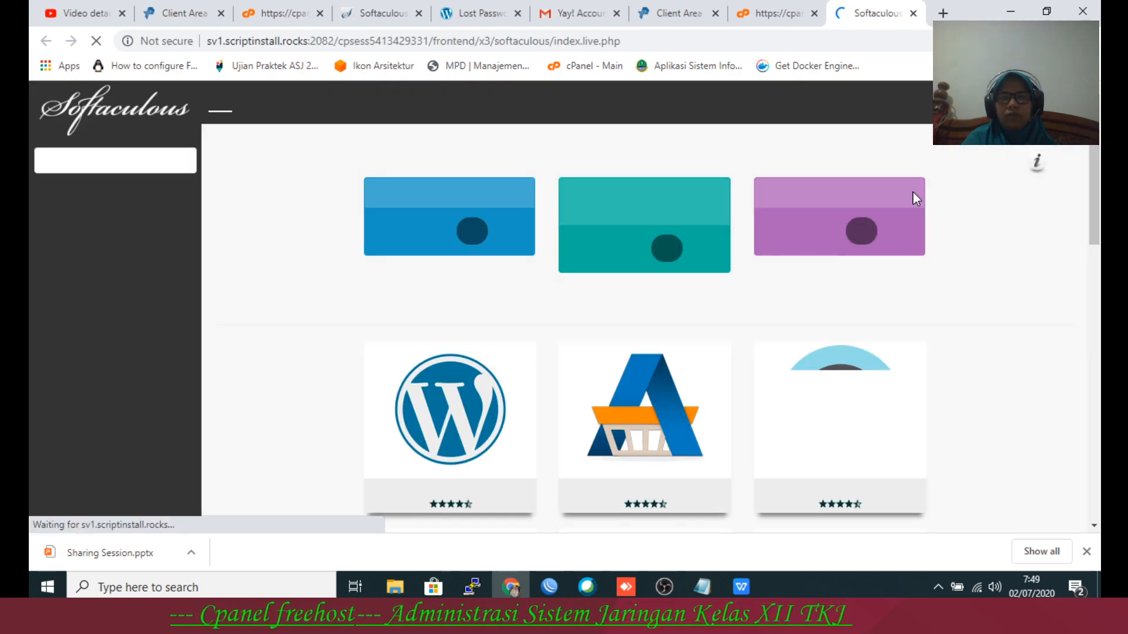
mouse_move(518, 379)
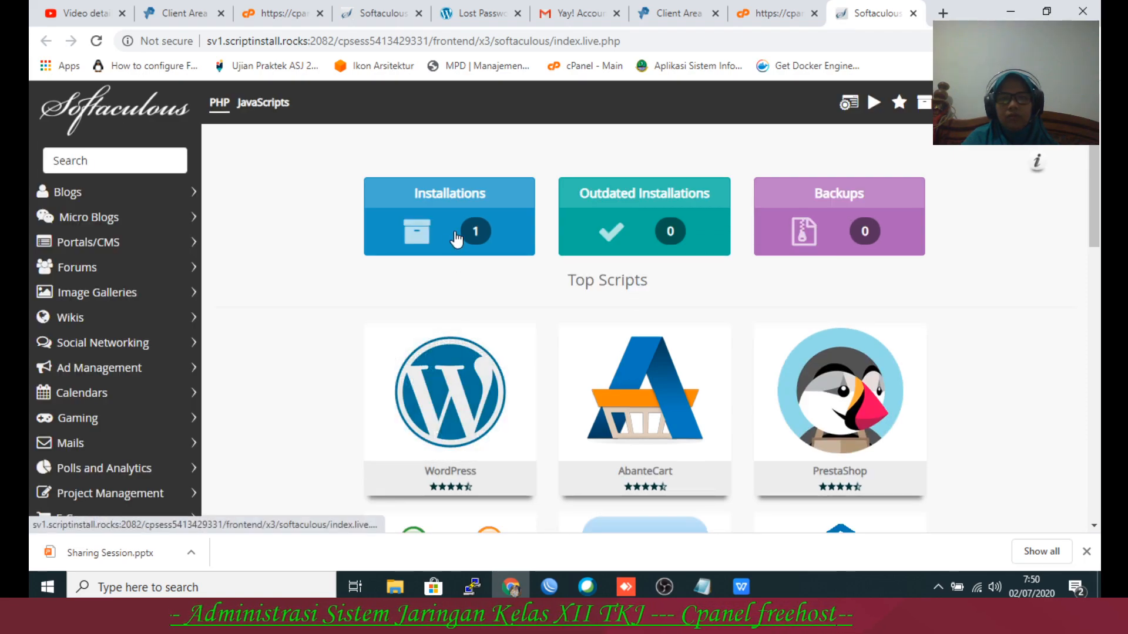
Open the WordPress installation form from the top scripts and go to its Admin Account settings
mouse_move(443, 420)
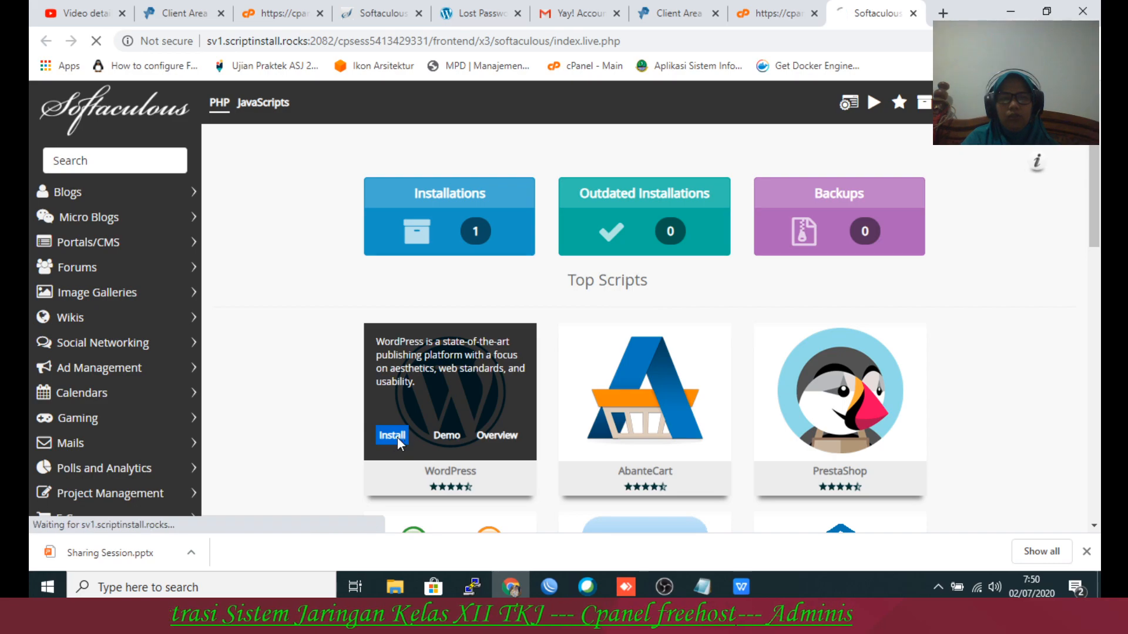
left_click(392, 434)
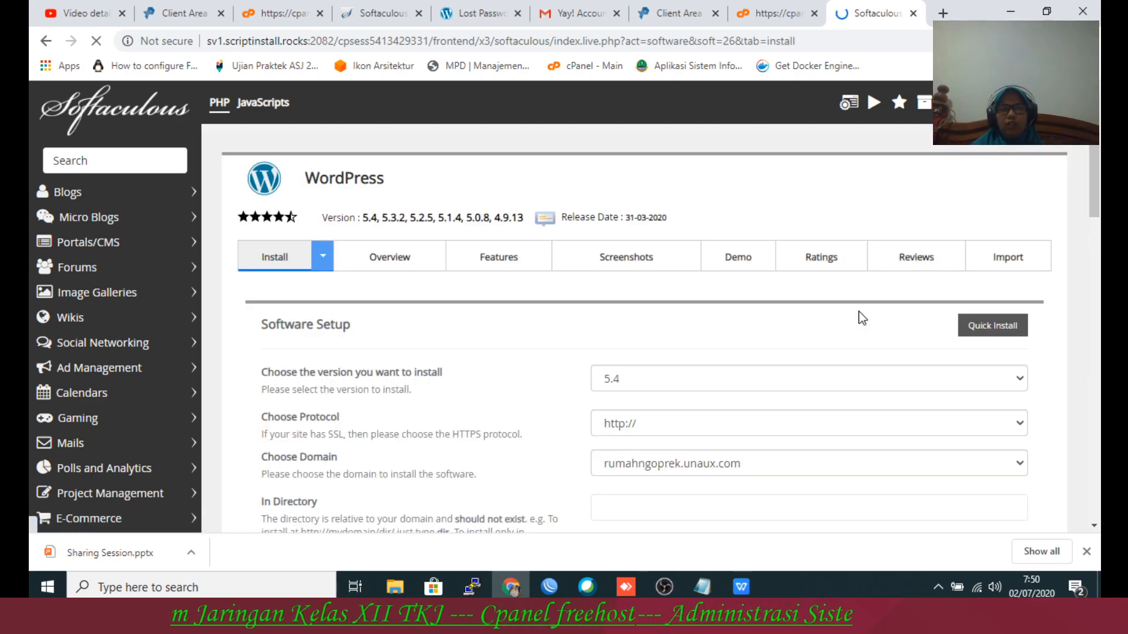
left_click_drag(1093, 134, 1094, 259)
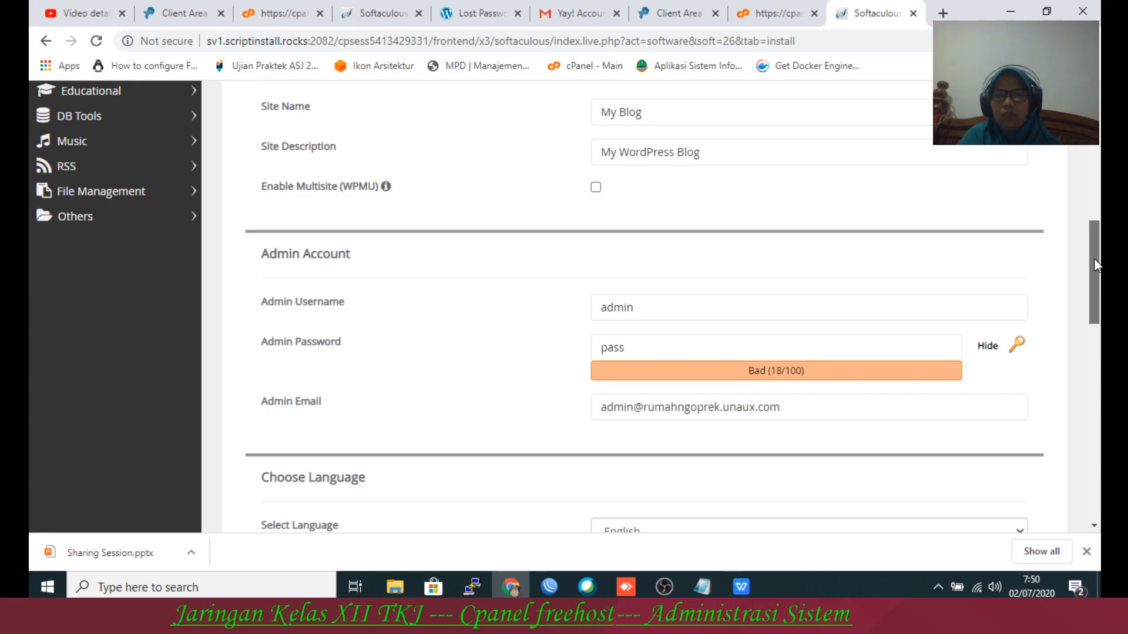
left_click_drag(1094, 259, 1081, 290)
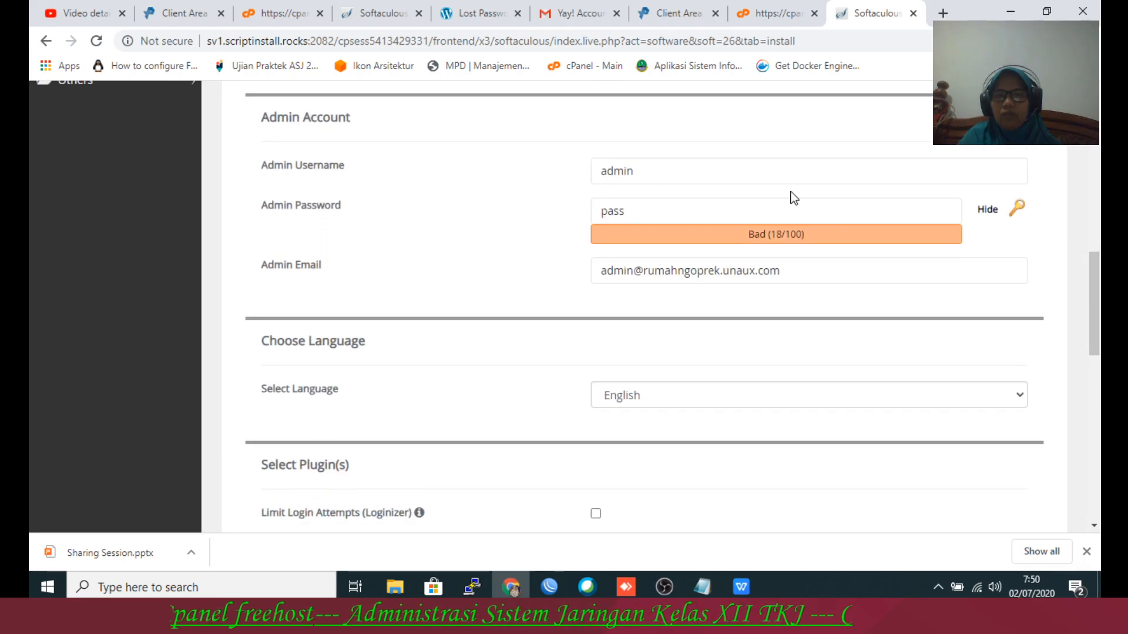
Replace the default admin password with a stronger custom password for the WordPress admin account
left_click(648, 206)
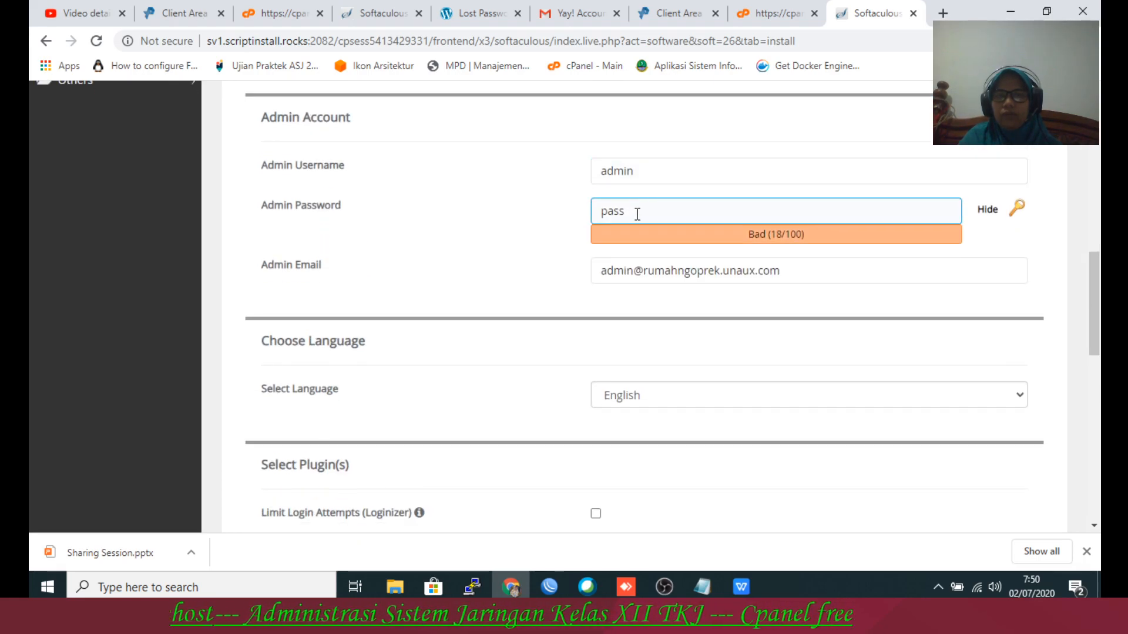
left_click_drag(637, 213, 493, 203)
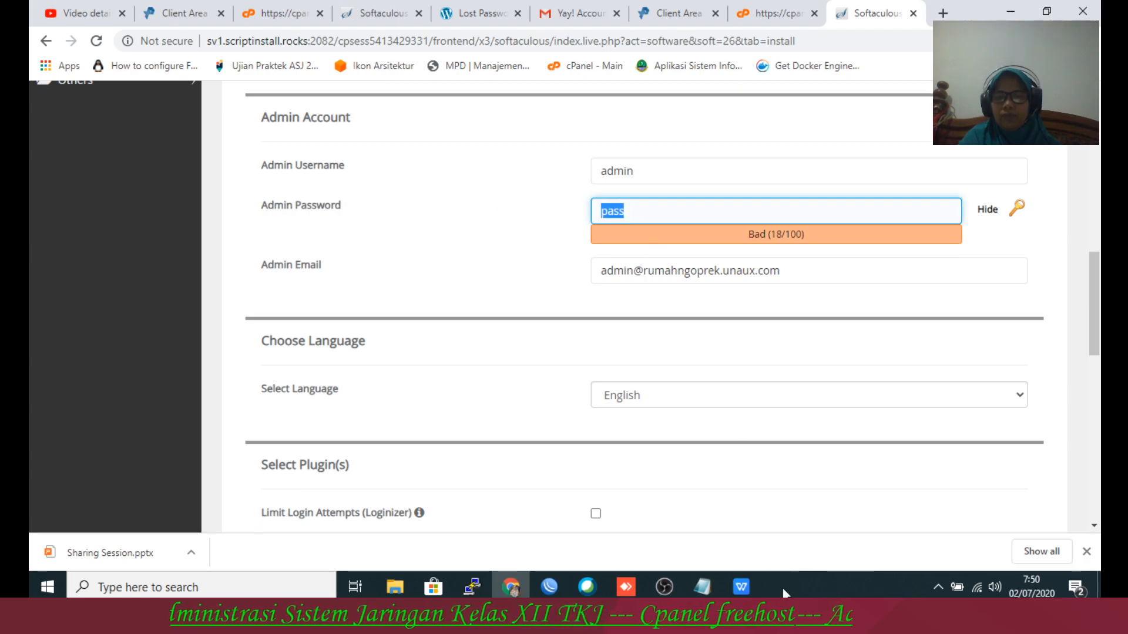
left_click(646, 213)
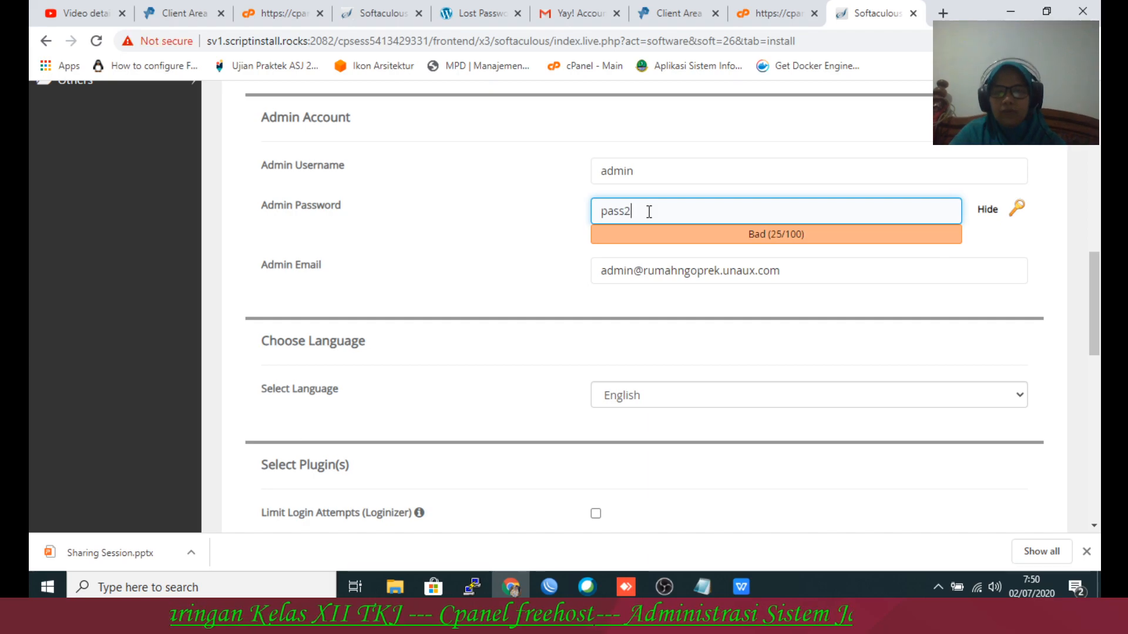
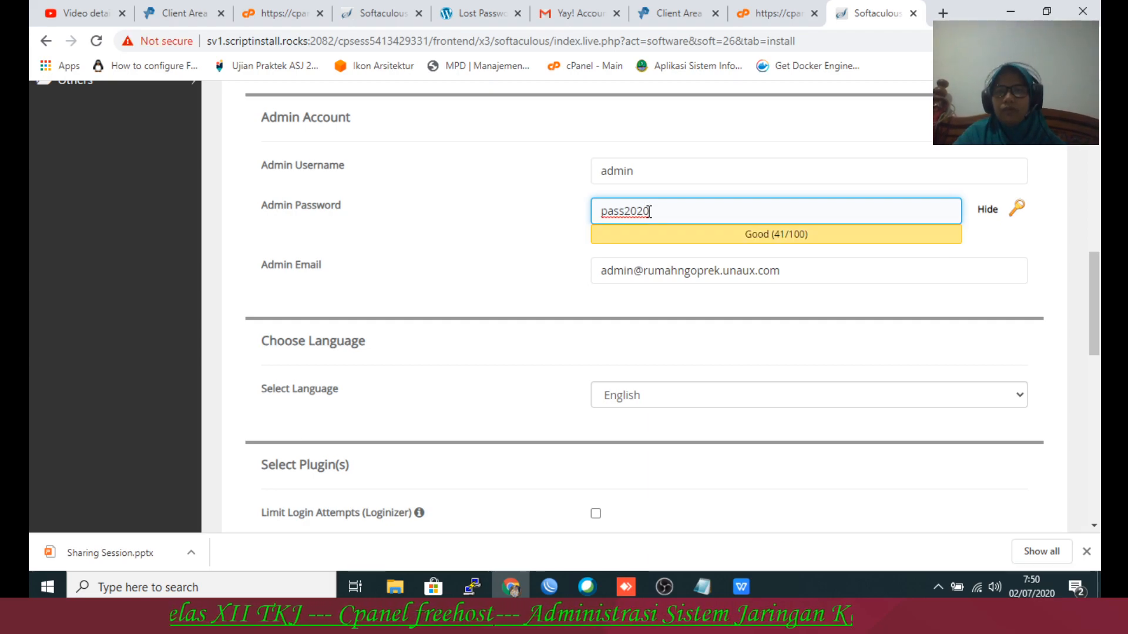
left_click(610, 212)
key("BackSpace")
type("P")
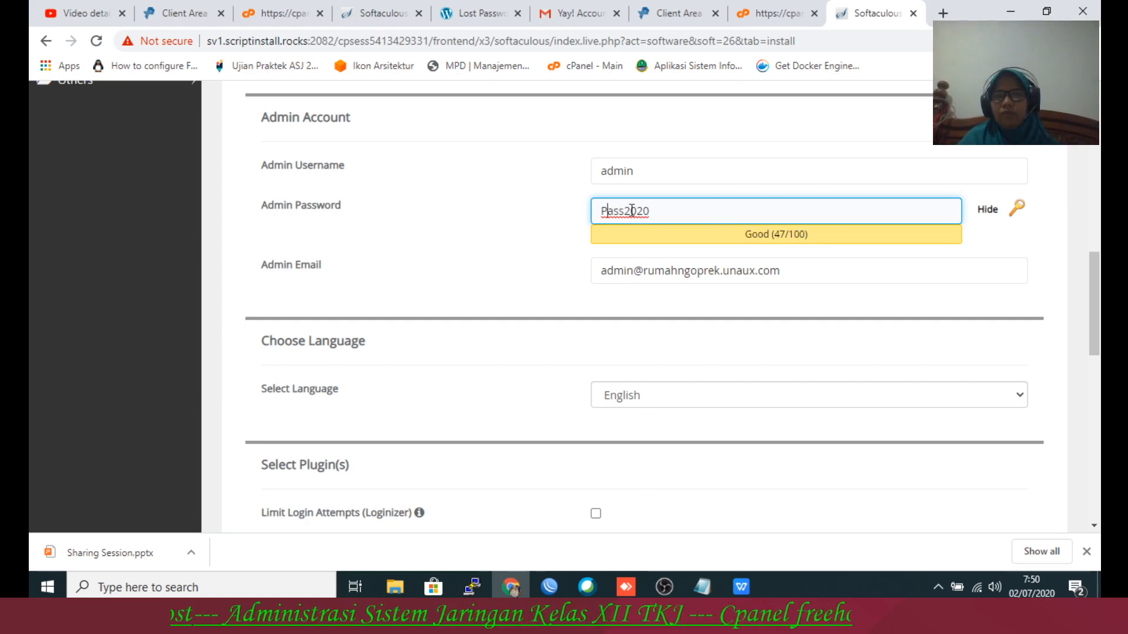
left_click(671, 173)
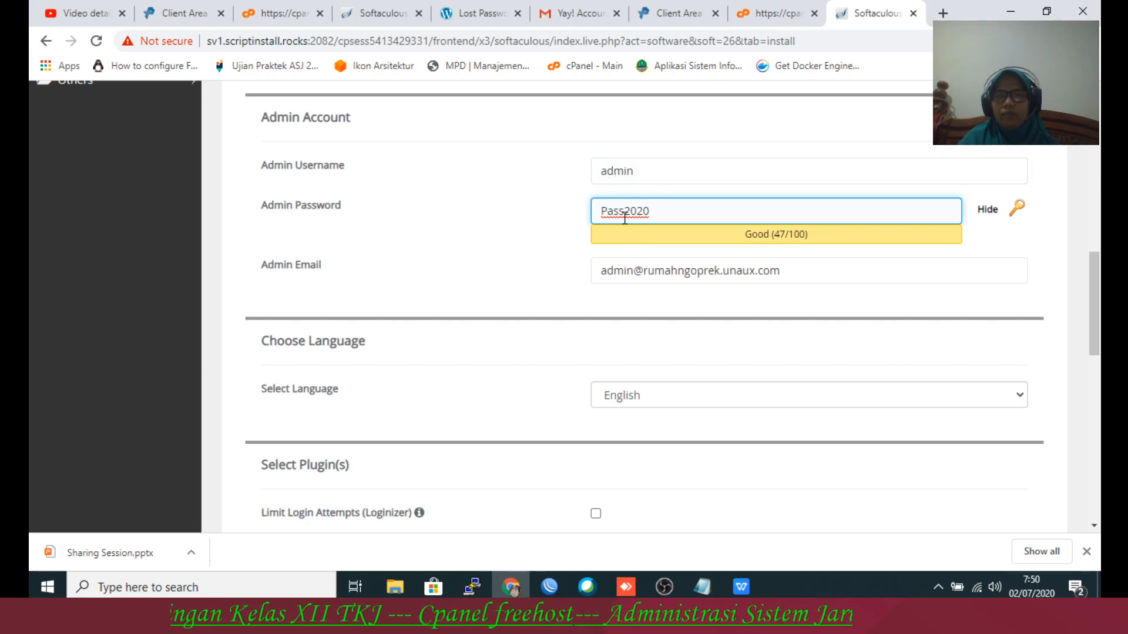
left_click_drag(655, 201, 551, 204)
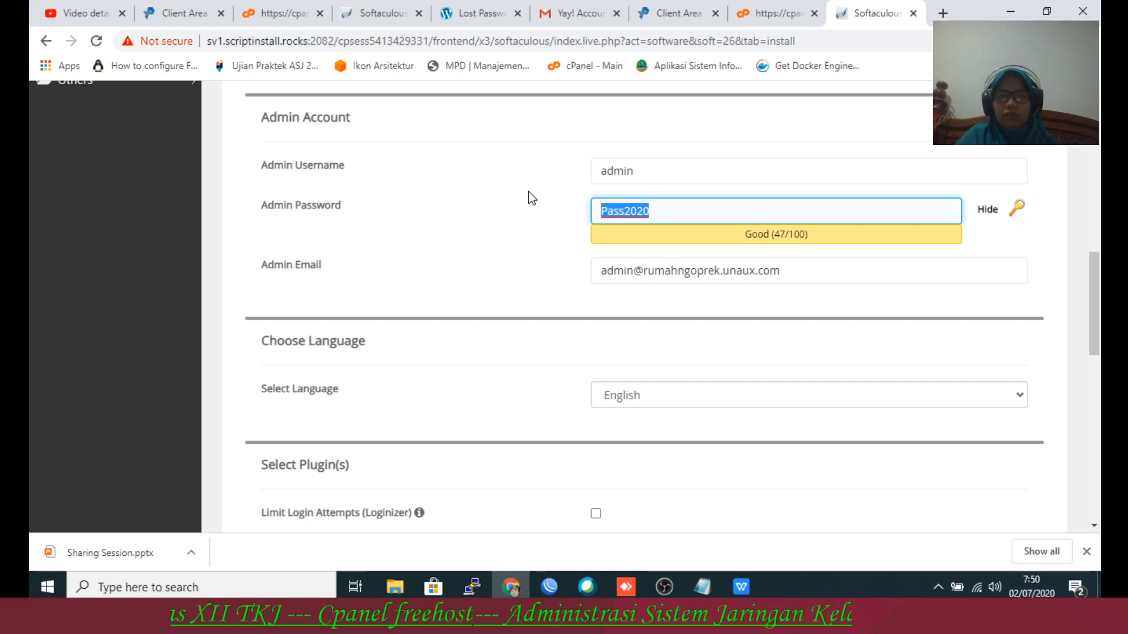
left_click(626, 213)
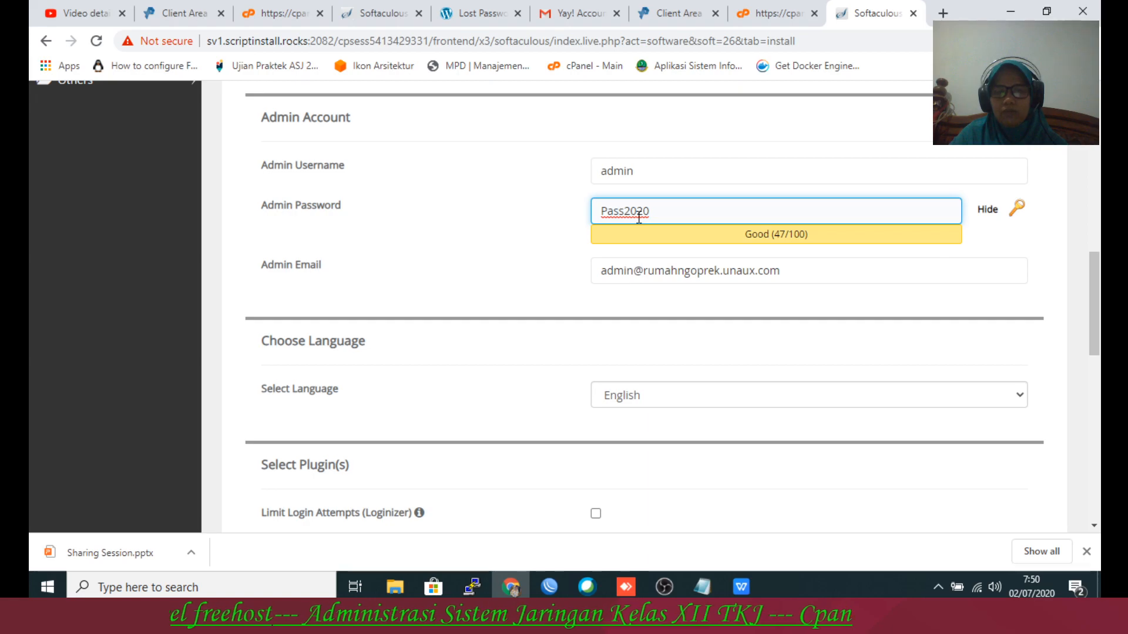
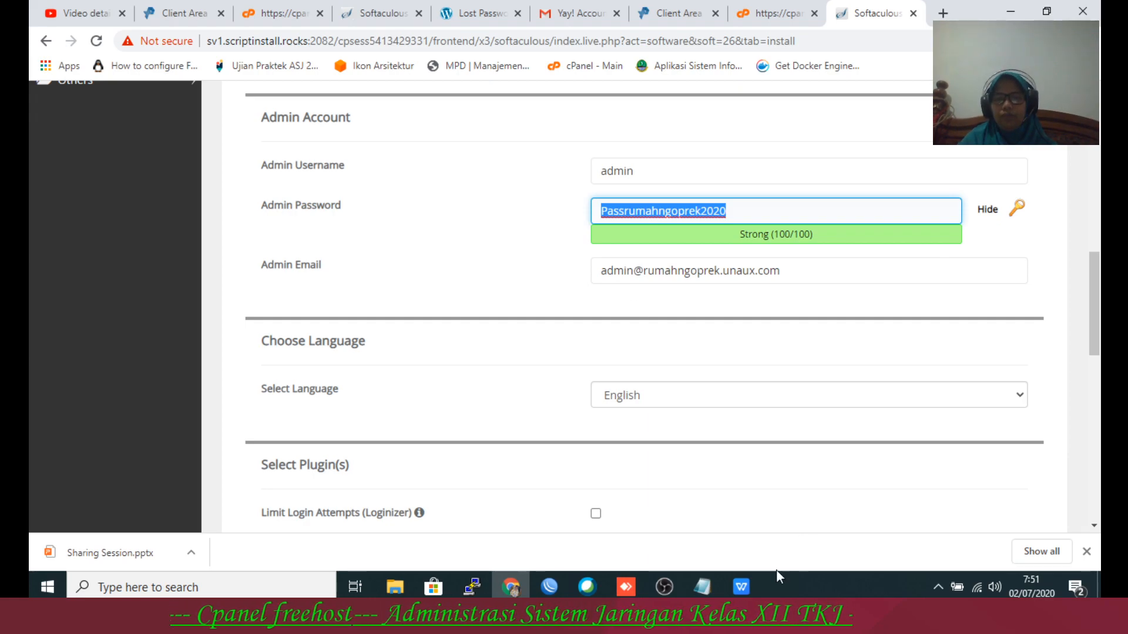
In the Notepad credentials file, replace the WordPress password with the new one and set the WordPress username to admin
left_click(699, 584)
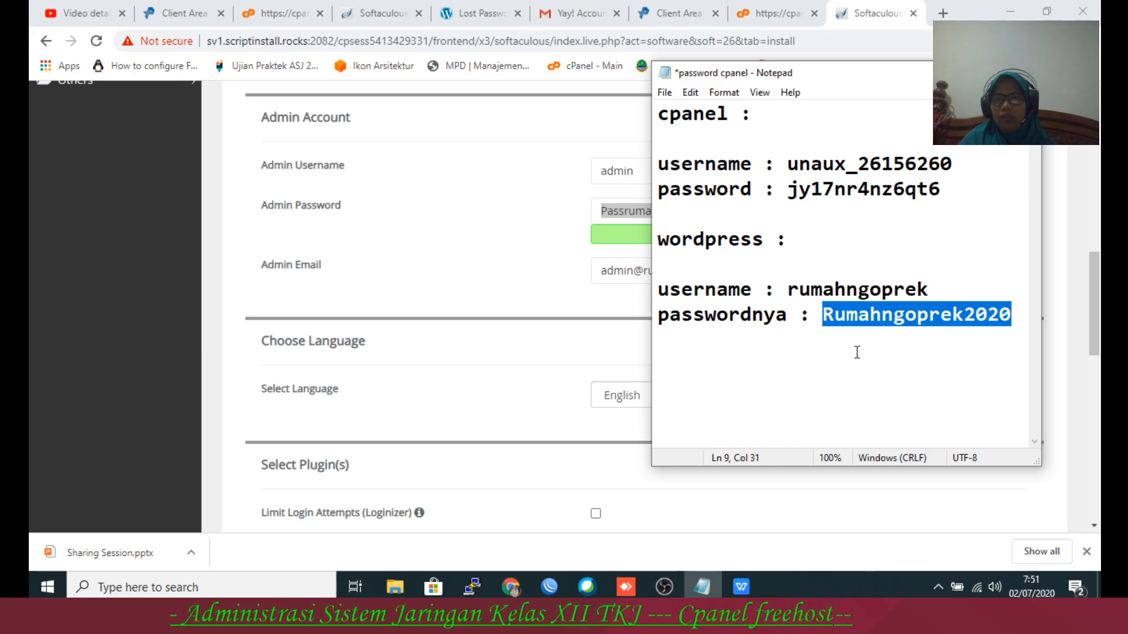
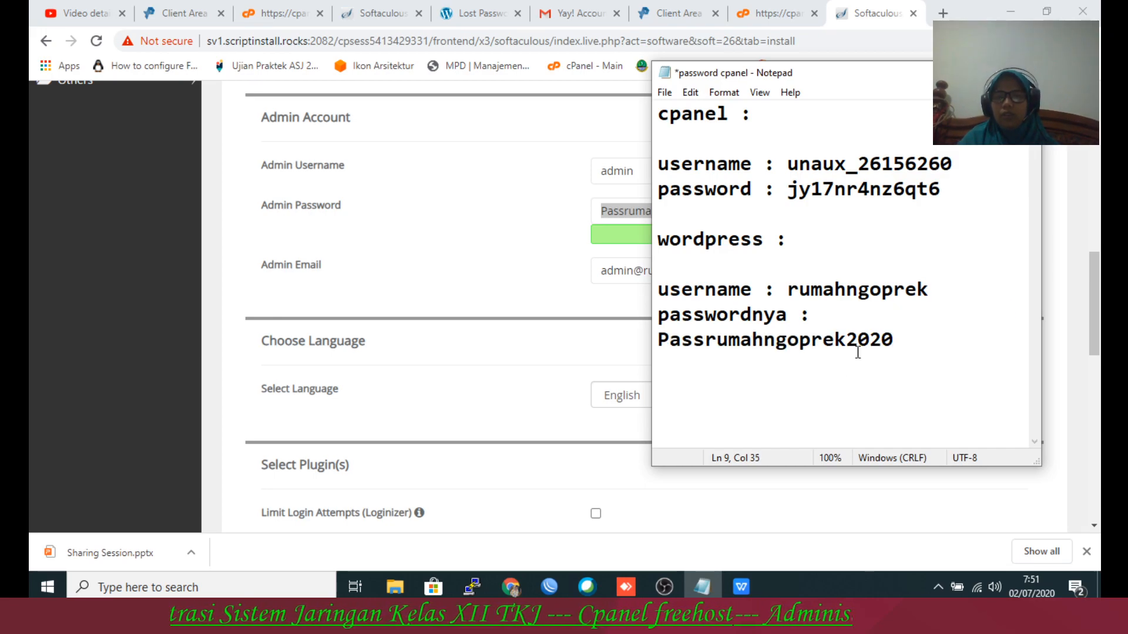
left_click_drag(928, 286, 793, 284)
type("admin")
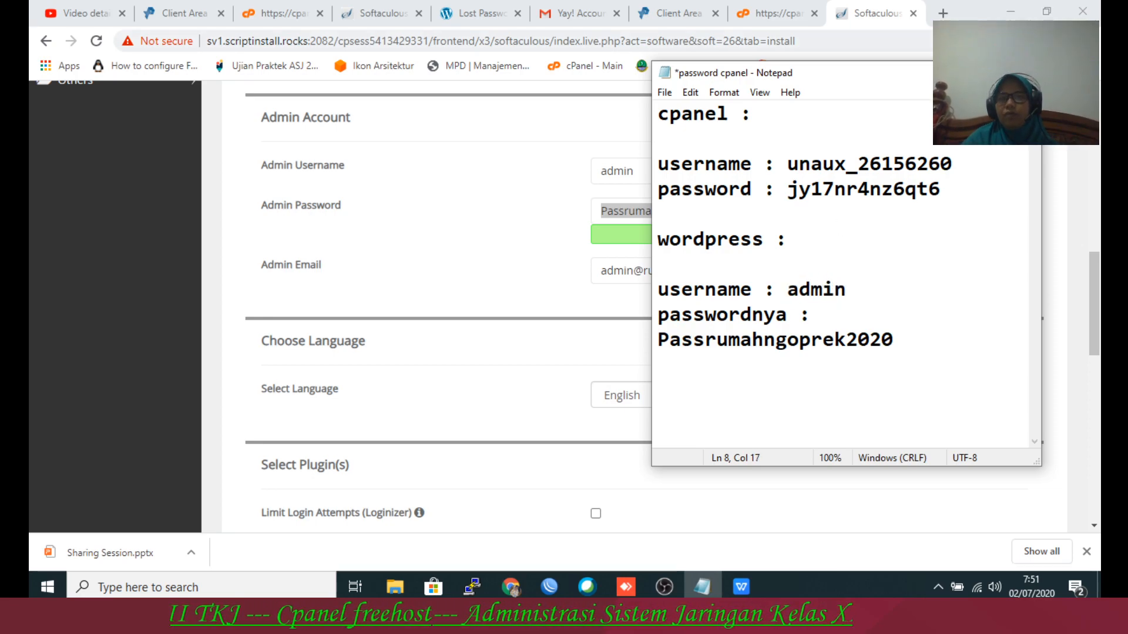
key("alt+Tab")
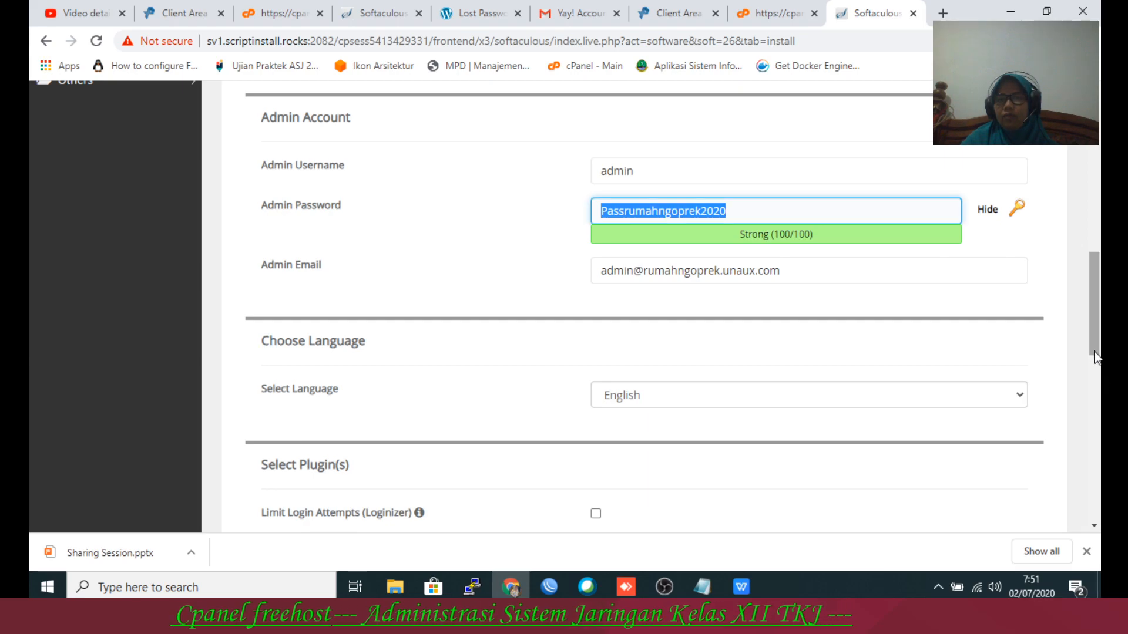
Try to install WordPress with the configured admin account, keeping the default theme
scroll(1096, 388, "down", 5)
left_click_drag(1096, 404, 1098, 468)
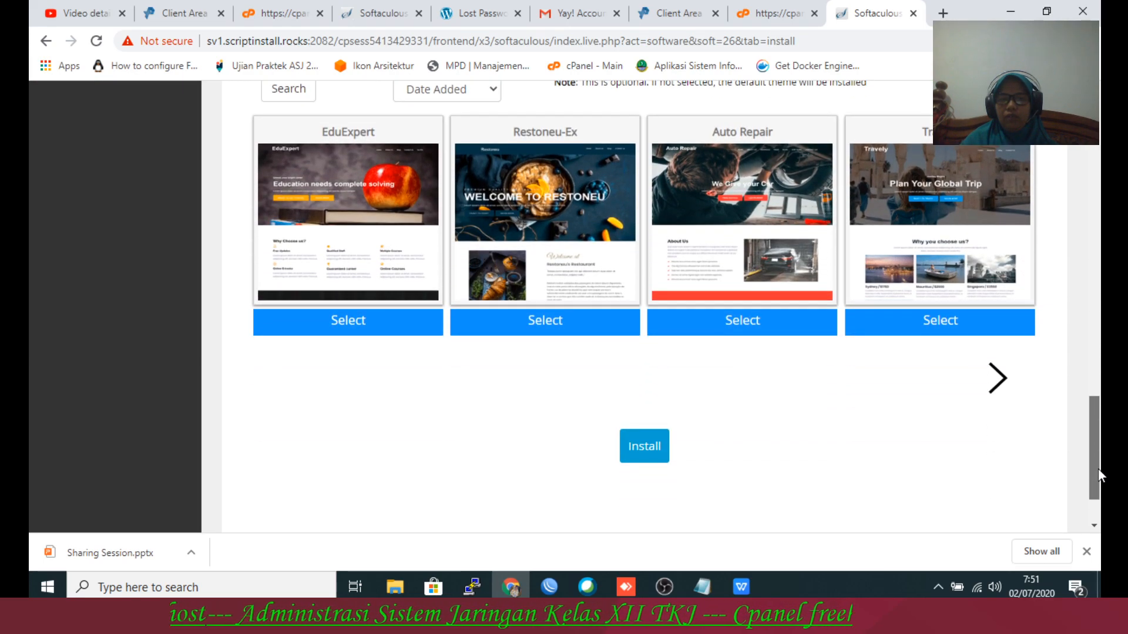
left_click(640, 461)
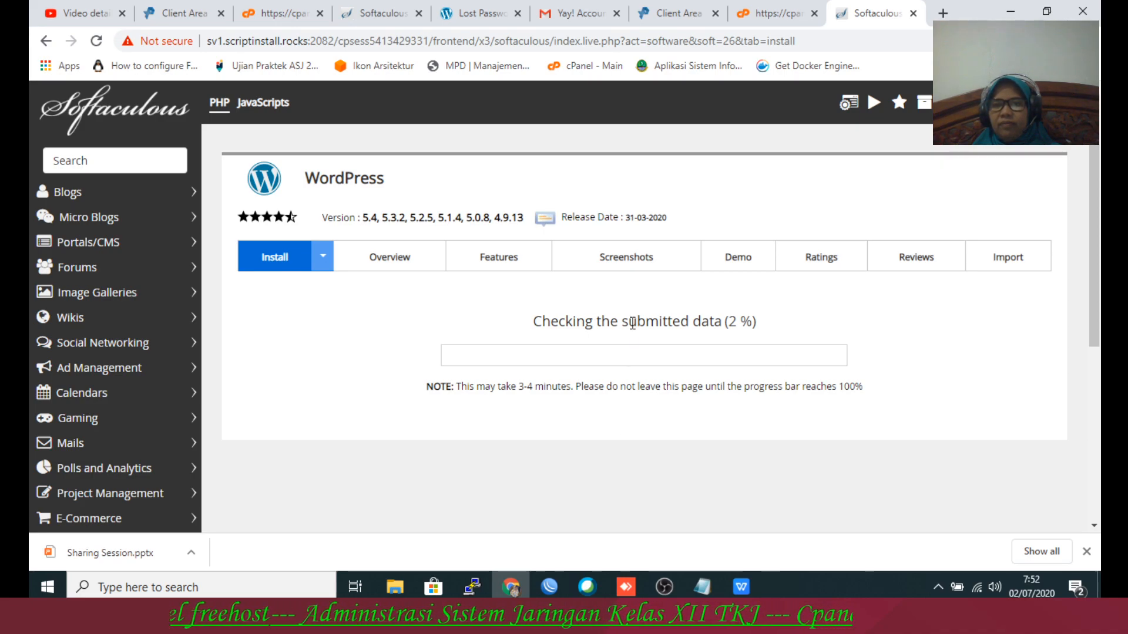
Reload the installation form and try again to install WordPress on rumahngoprek.unaux.com
left_click(95, 42)
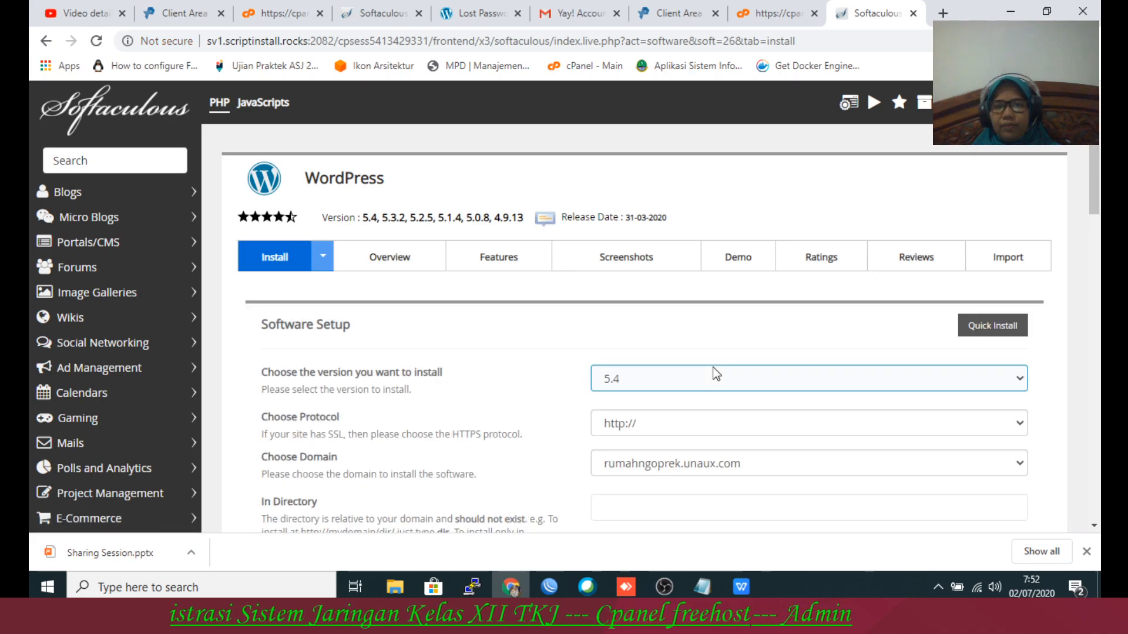
left_click_drag(1094, 195, 1093, 467)
left_click(633, 405)
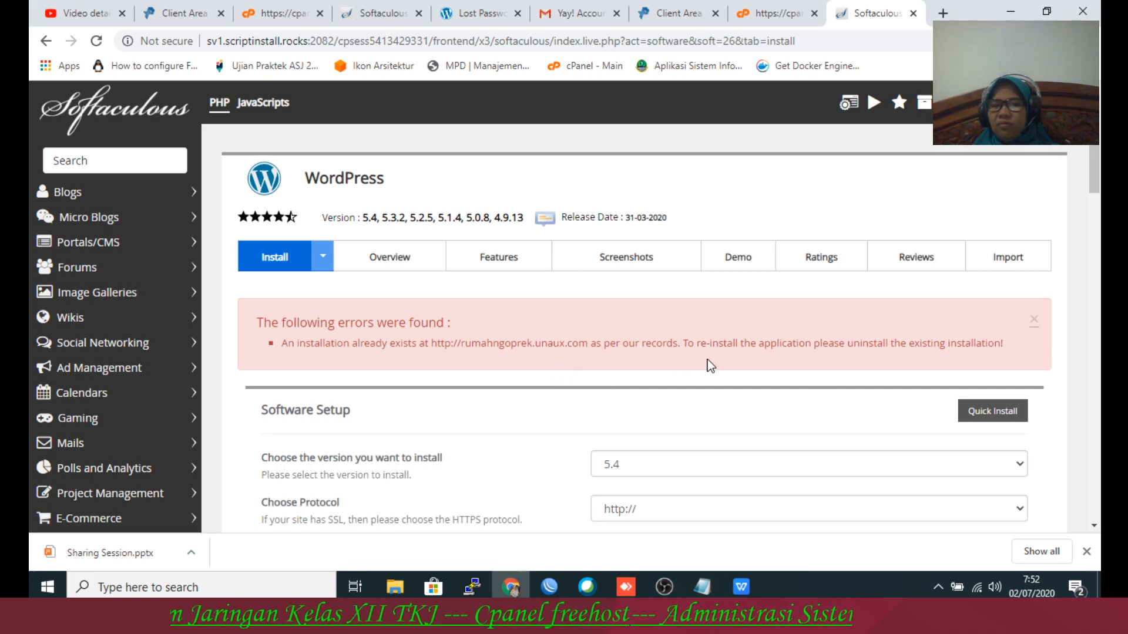
left_click(1033, 320)
Check which domains are available for the WordPress installation in the Software Setup section
scroll(1093, 153, "down", 4)
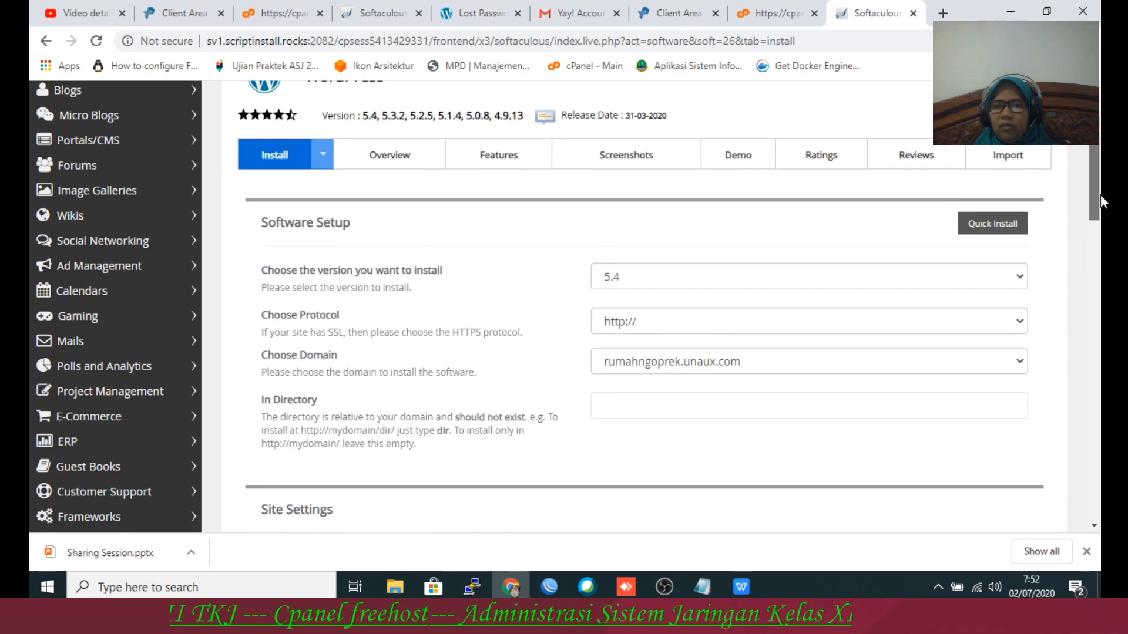
mouse_move(1102, 216)
left_mouse_down()
mouse_move(1102, 294)
mouse_move(1093, 216)
left_mouse_up()
left_click(846, 213)
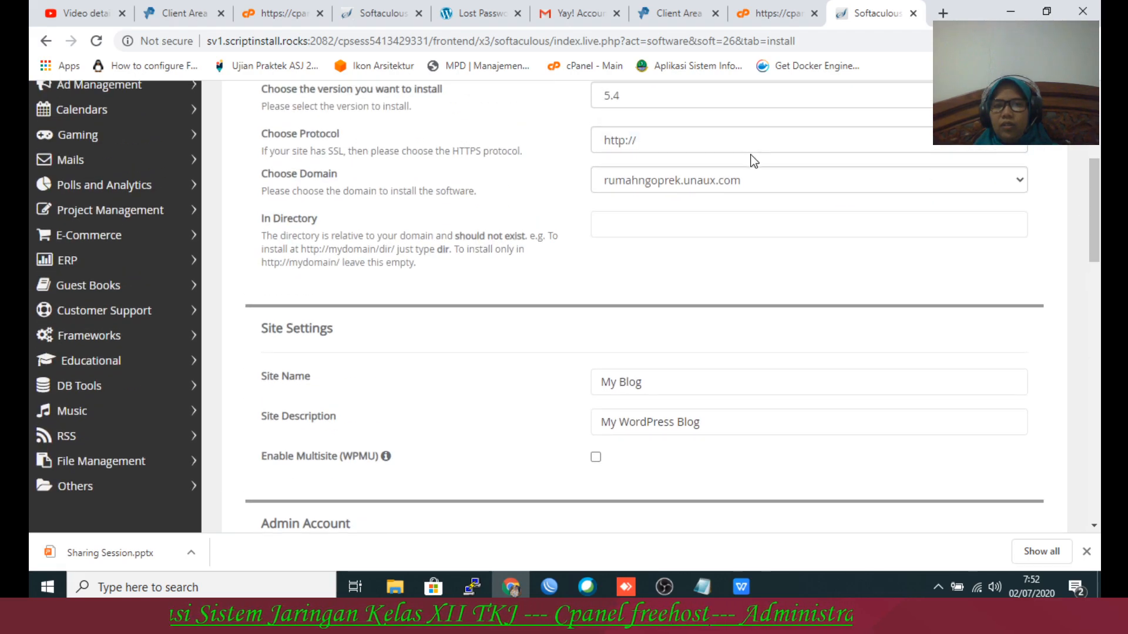
left_click(614, 187)
left_click(652, 179)
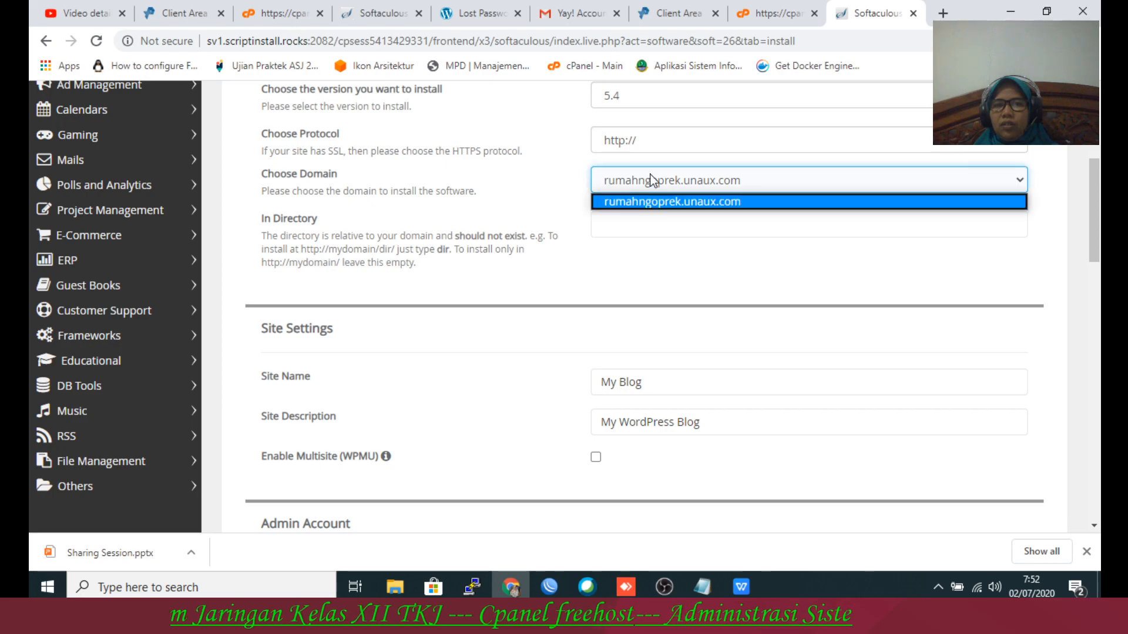
left_click(750, 187)
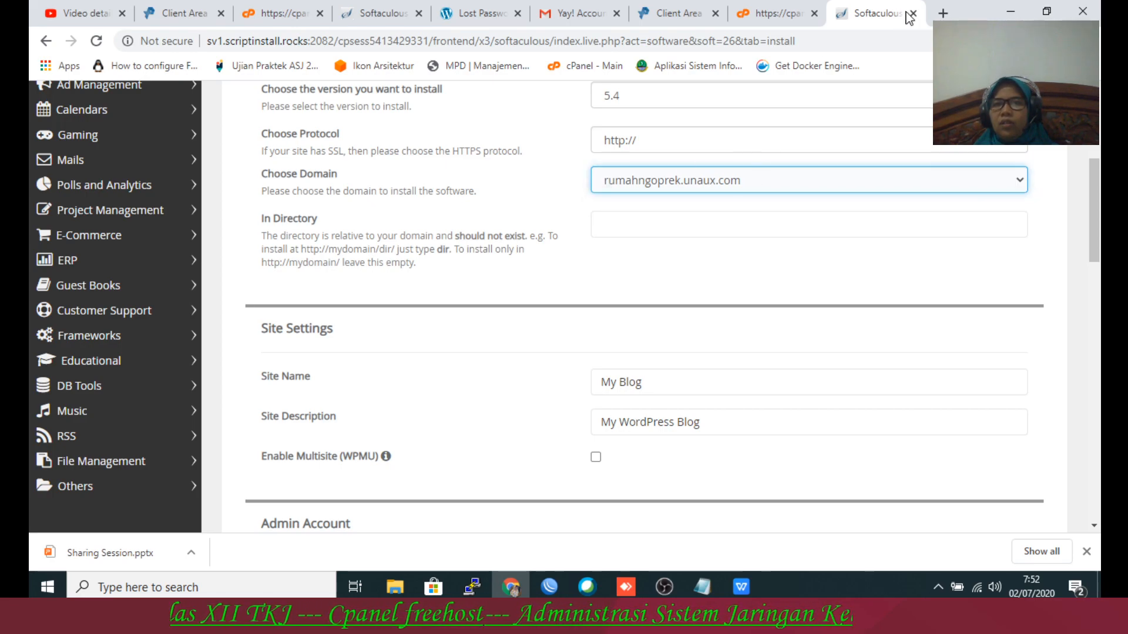
Open the WordPress admin login page at rumahngoprek.unaux.com/wp-admin in a new tab
left_click(943, 13)
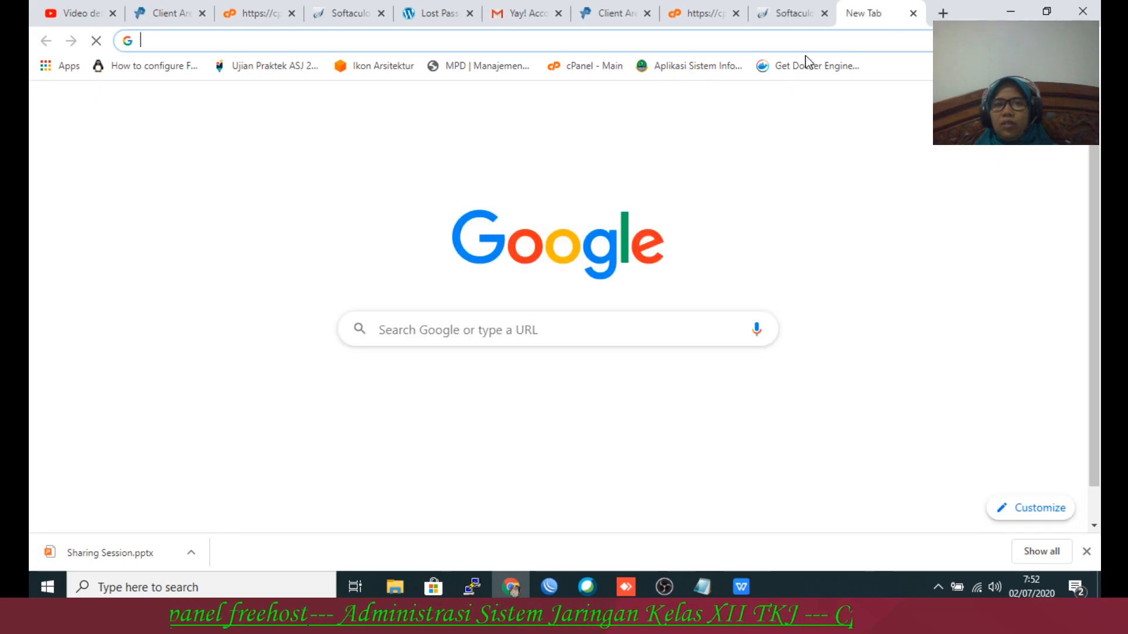
left_click(735, 39)
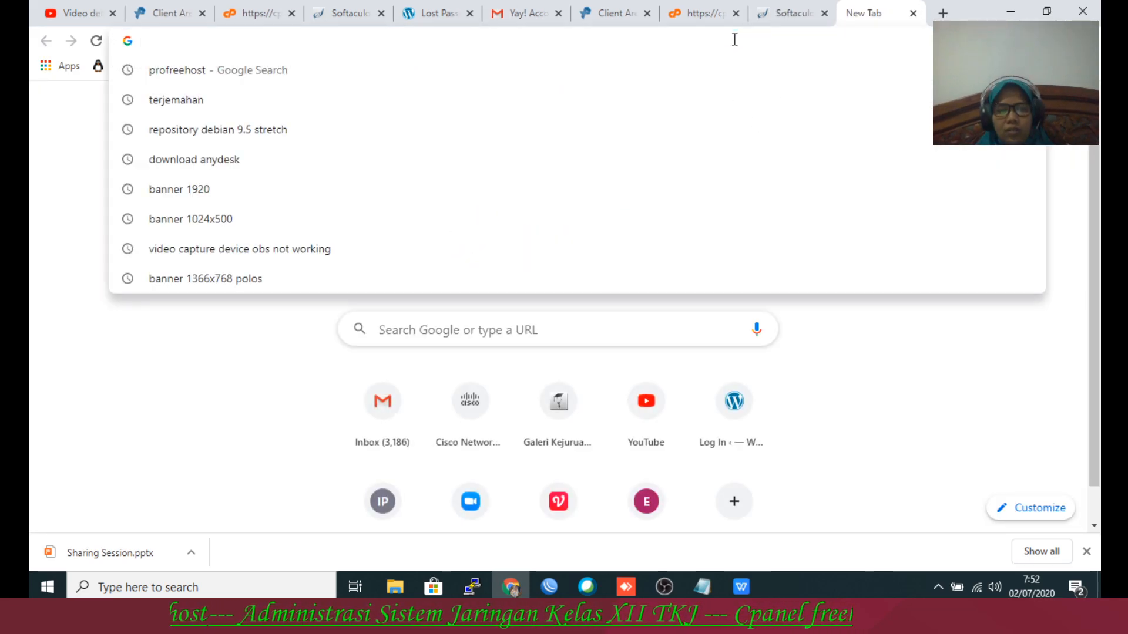
type("rumah")
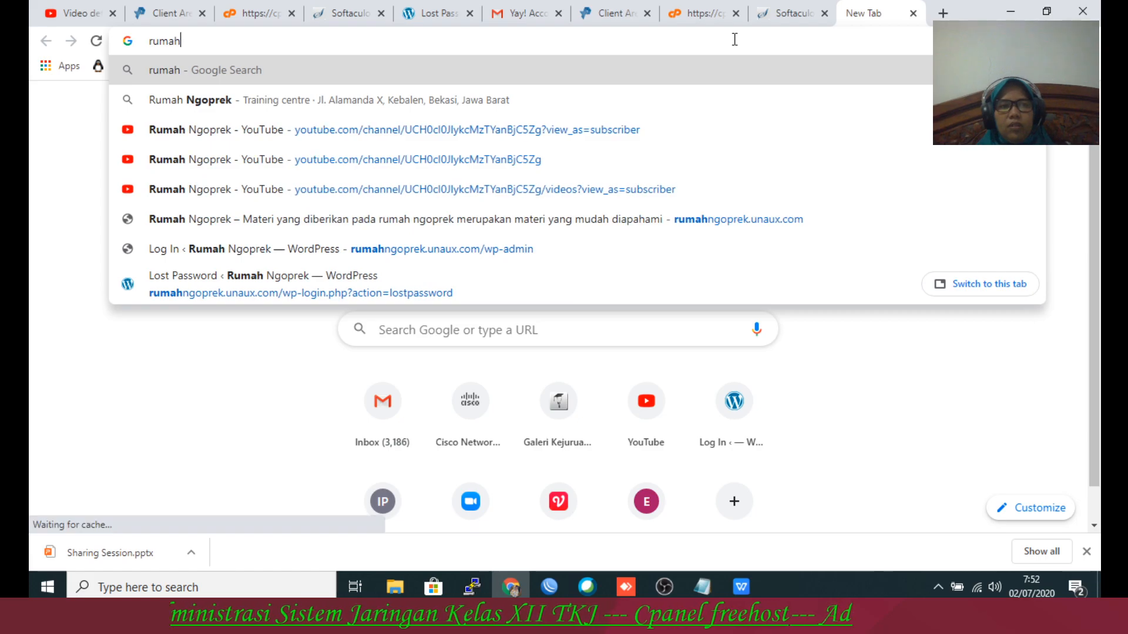
type("ngopr")
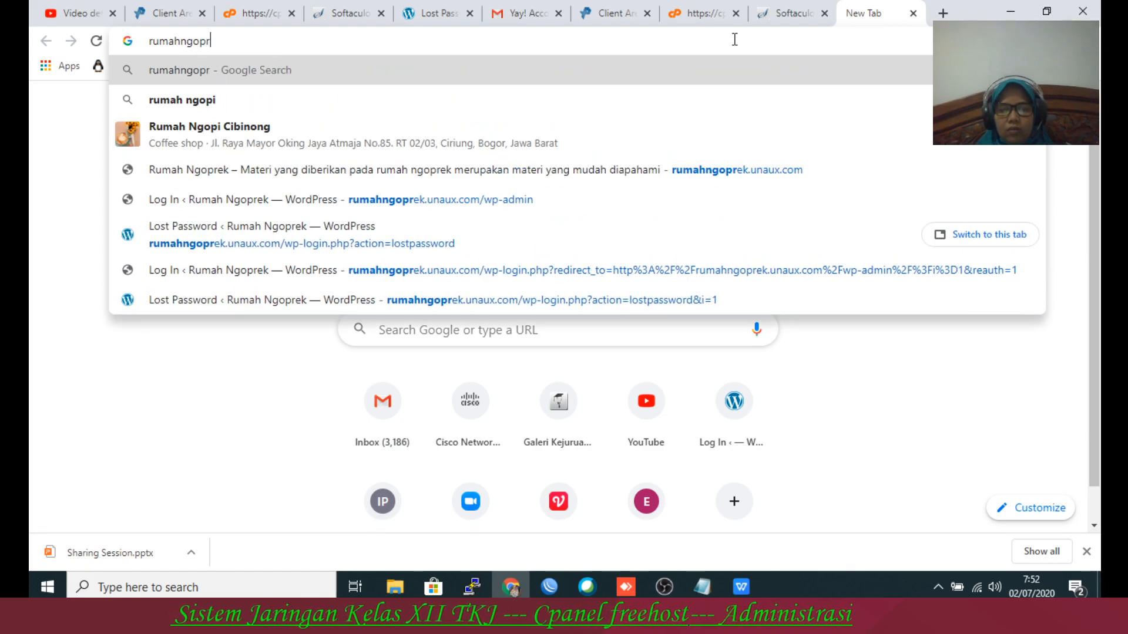
type("ek.u")
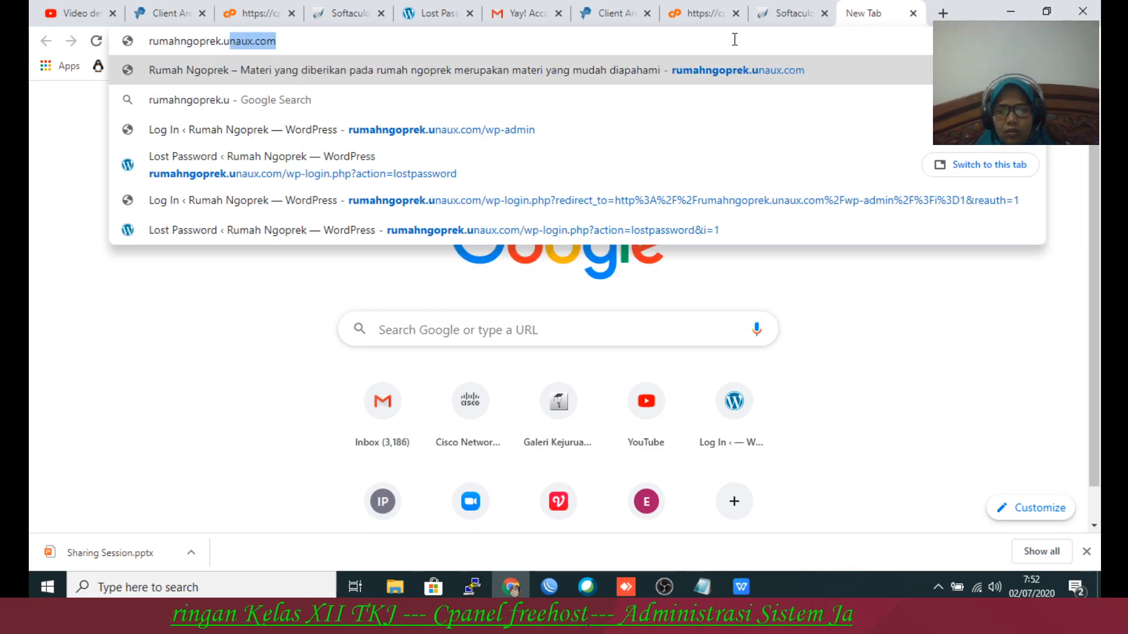
type("nauz")
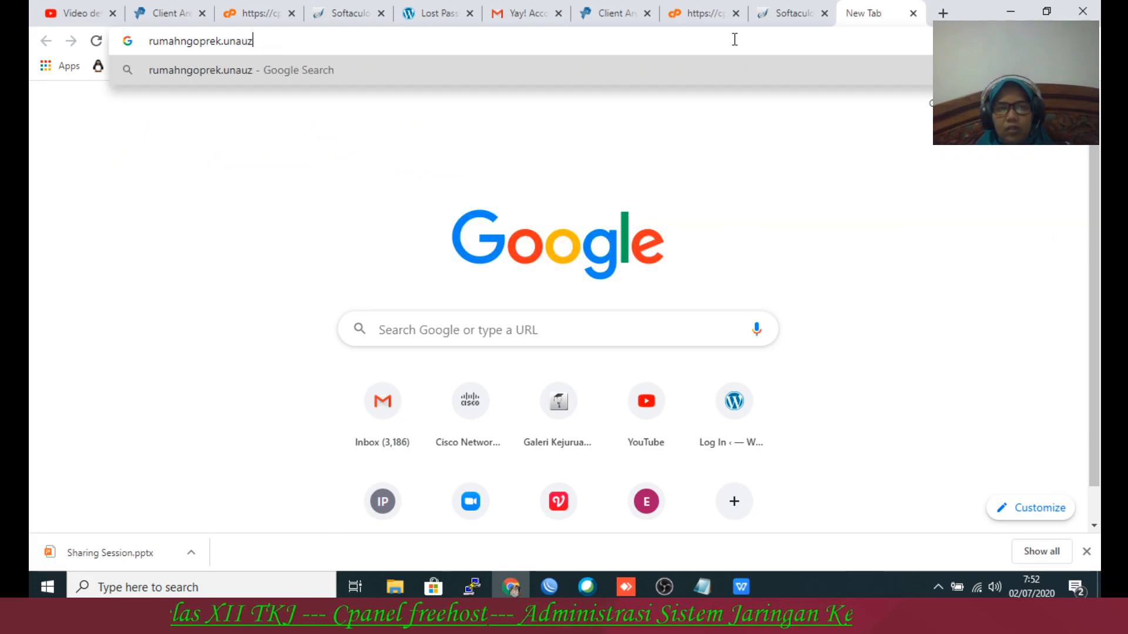
key("BackSpace")
type("x.com/wp-admin")
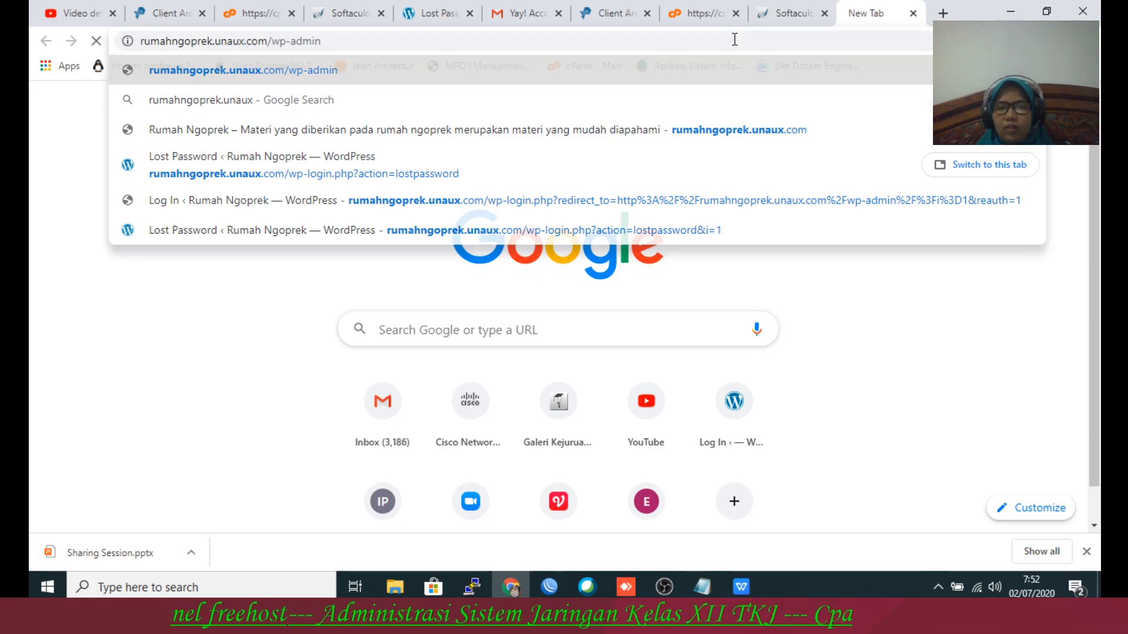
key("Return")
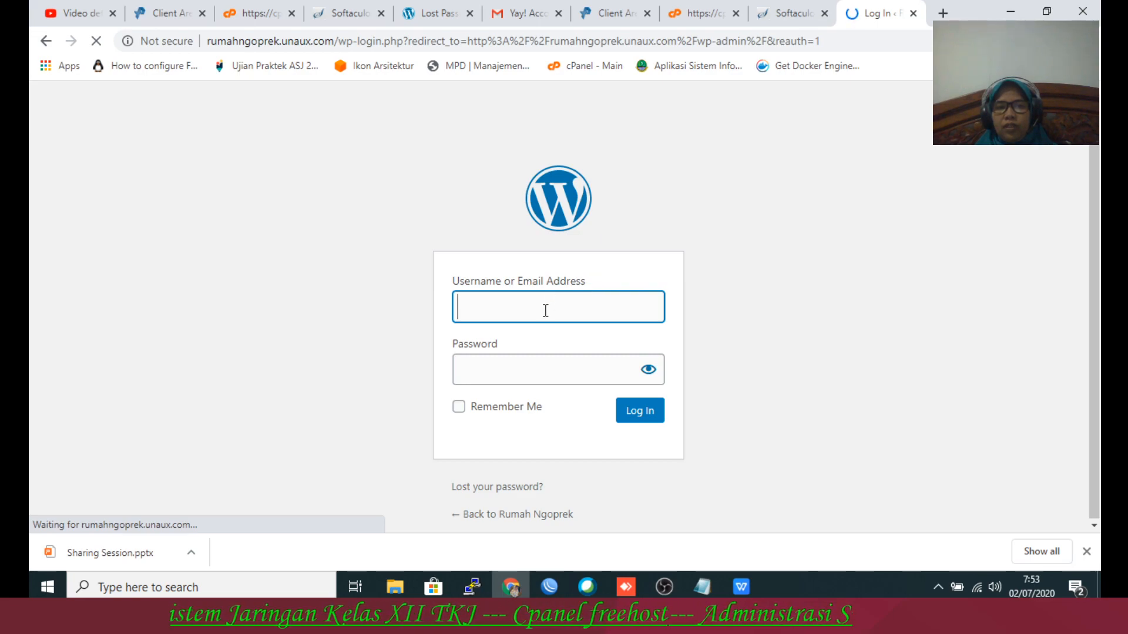
type("admin")
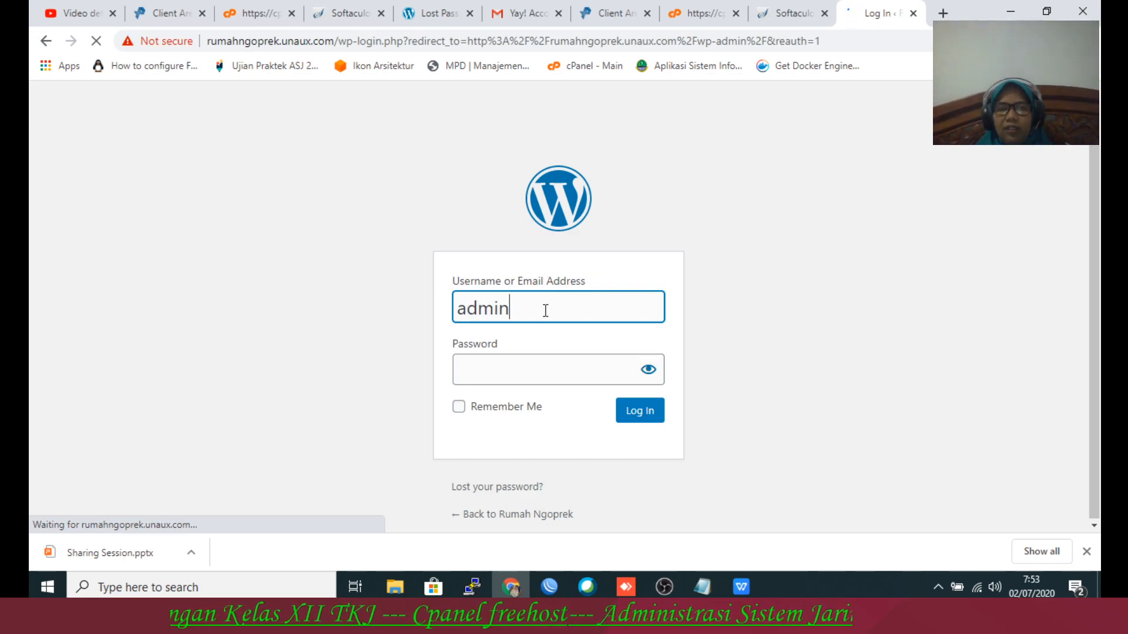
Try to log in to the WordPress admin as admin with the account password
key("Tab")
type("admi")
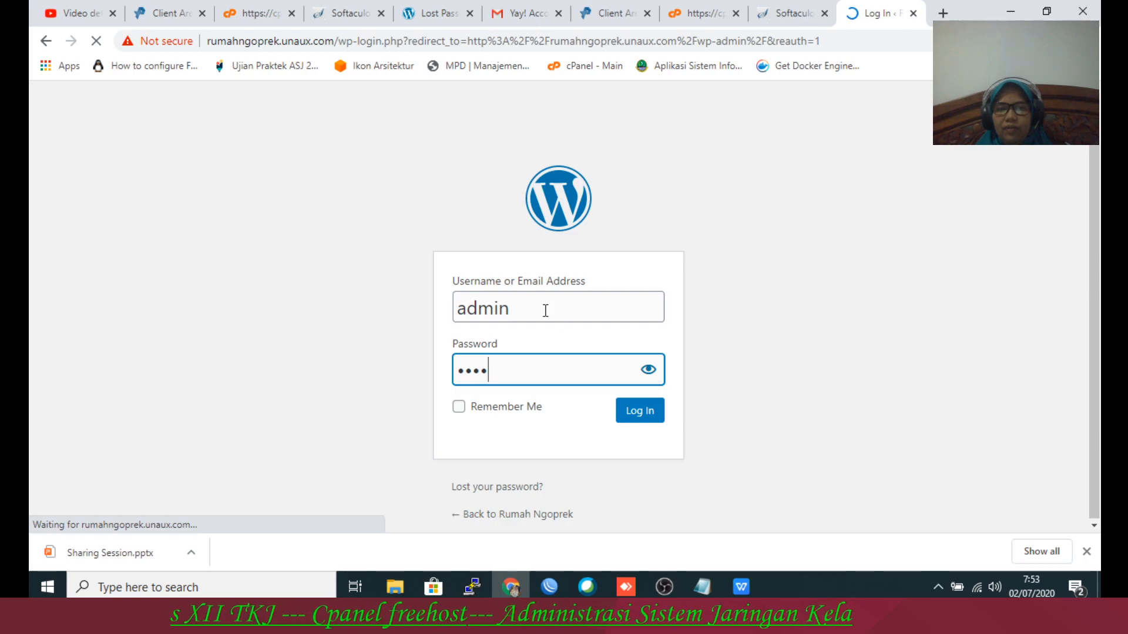
left_click(629, 412)
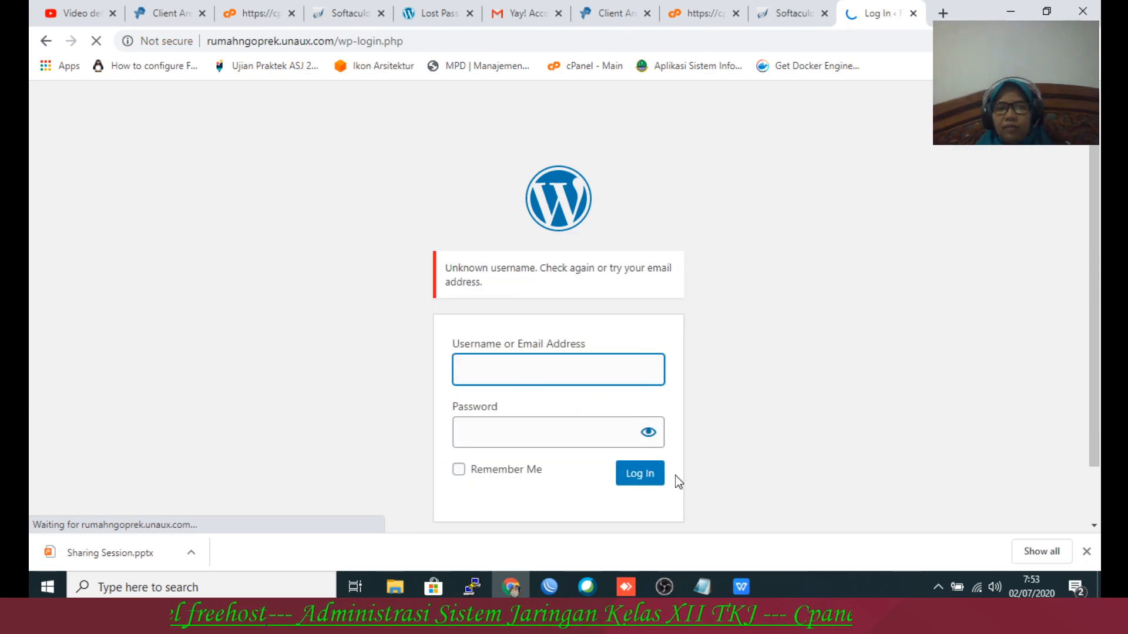
Copy the WordPress password from the Notepad notes and try logging in as admin with it in the browser
left_click(701, 587)
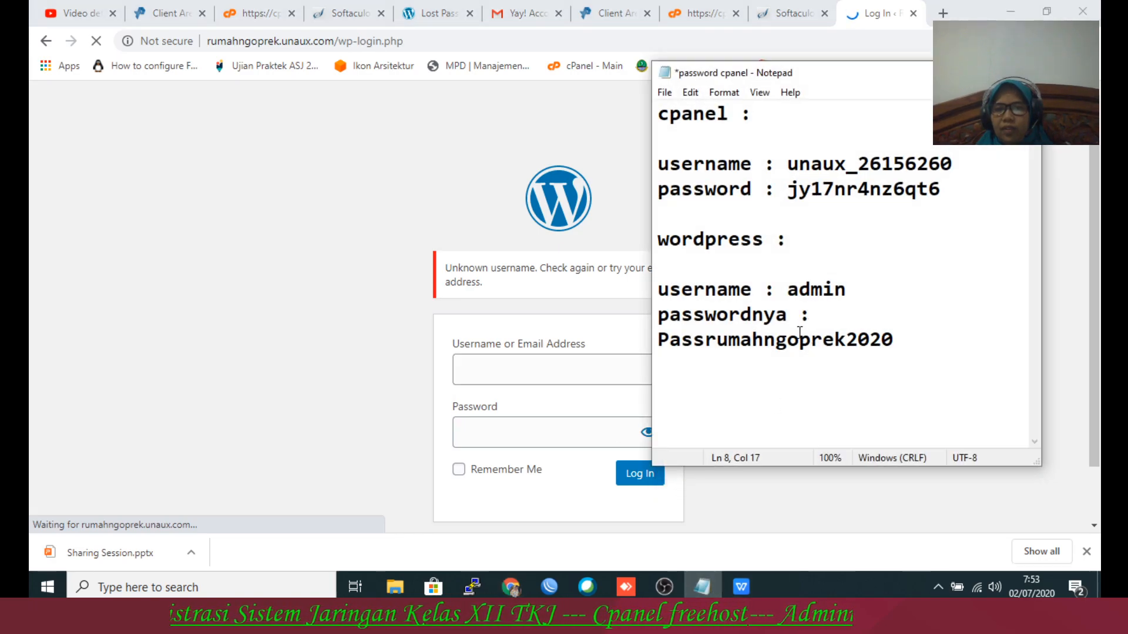
left_click_drag(661, 338, 897, 335)
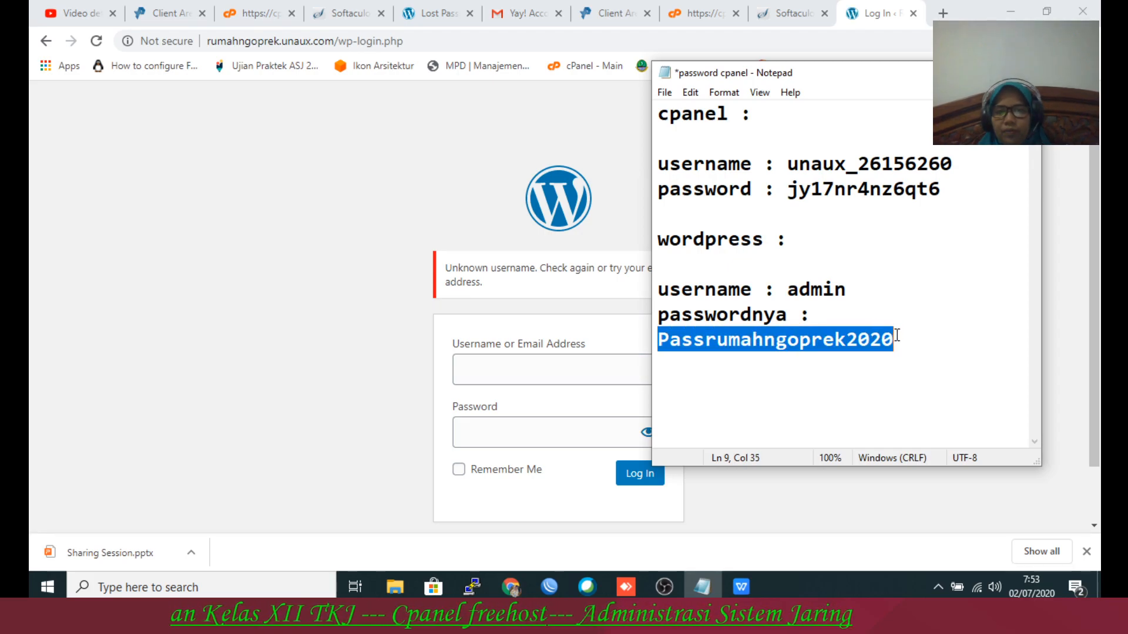
left_click(533, 377)
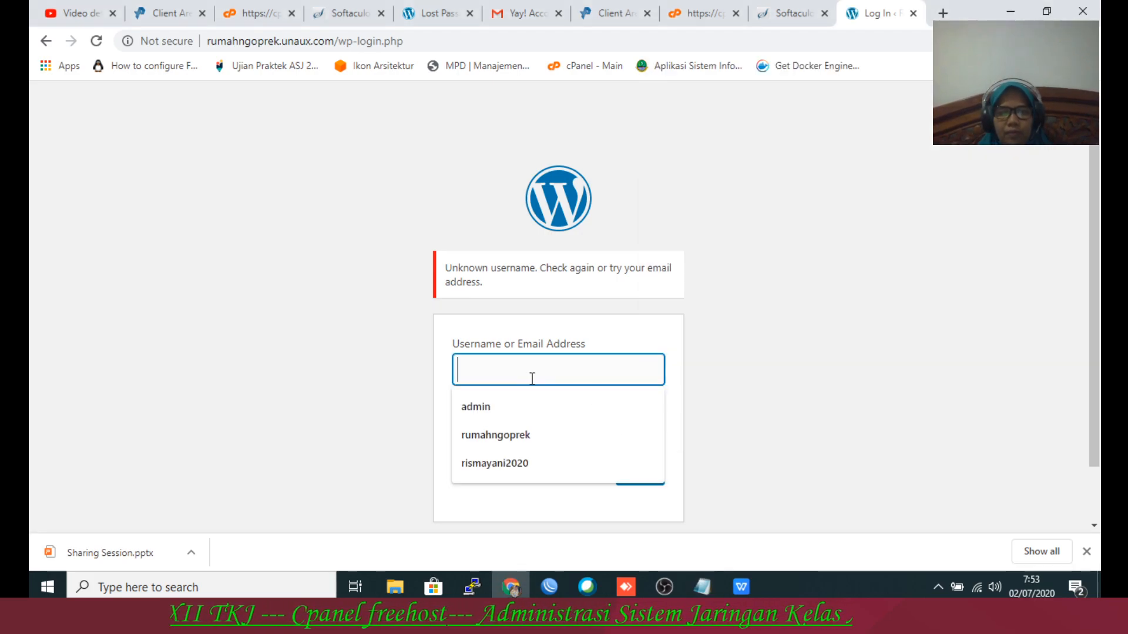
type("admin")
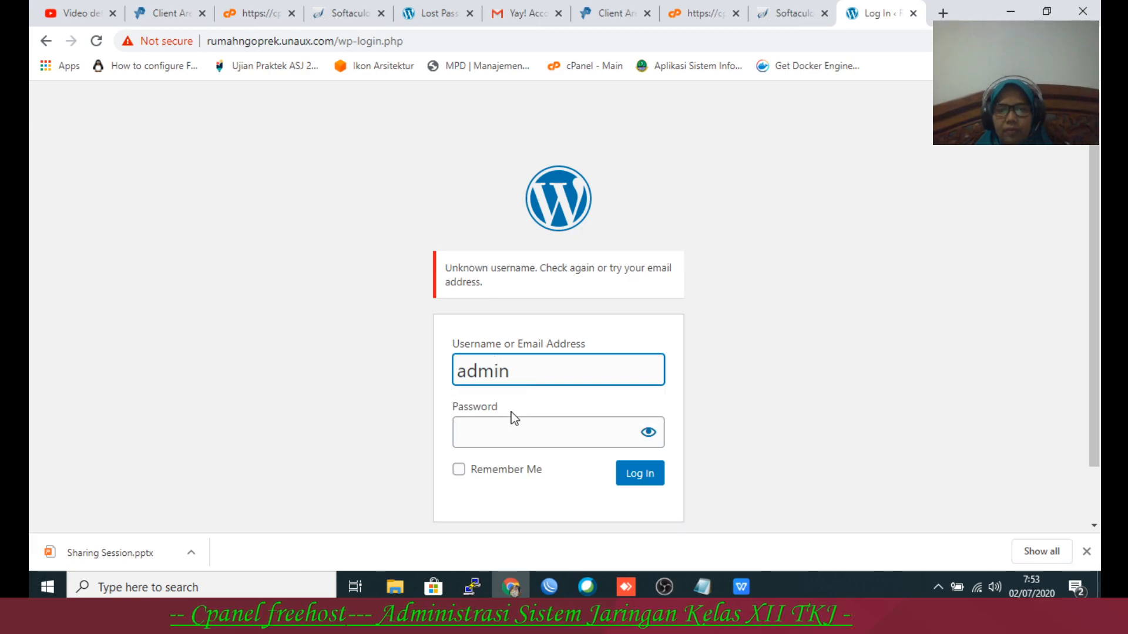
left_click(511, 441)
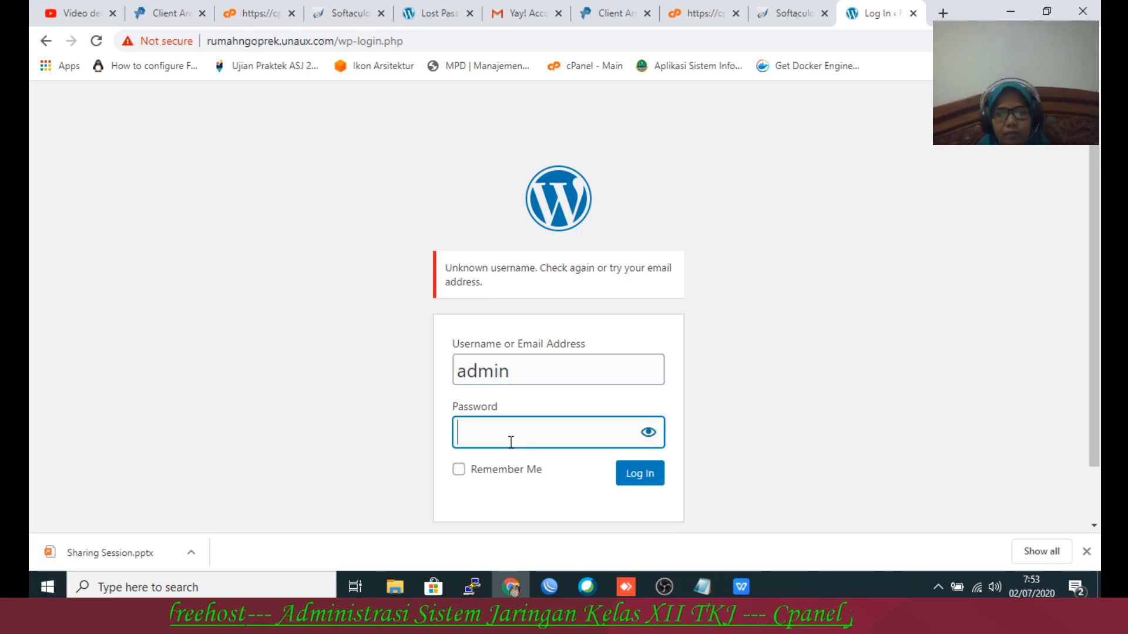
key("ctrl+v")
left_click(633, 472)
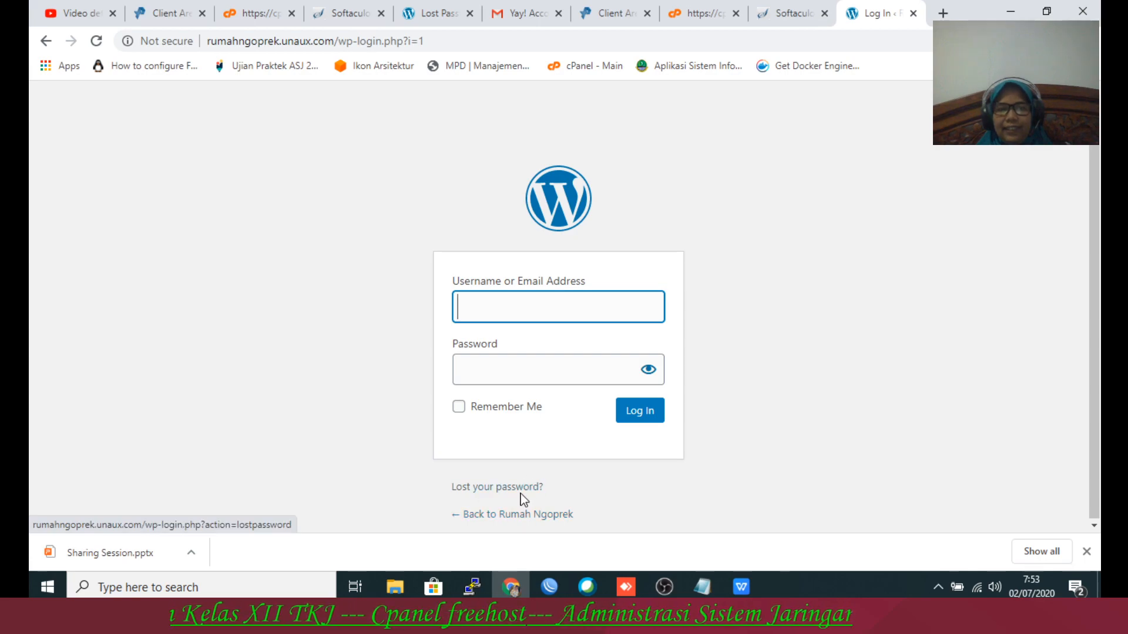
Open the WordPress lost password page, reloading it until the reset form loads
left_click(498, 487)
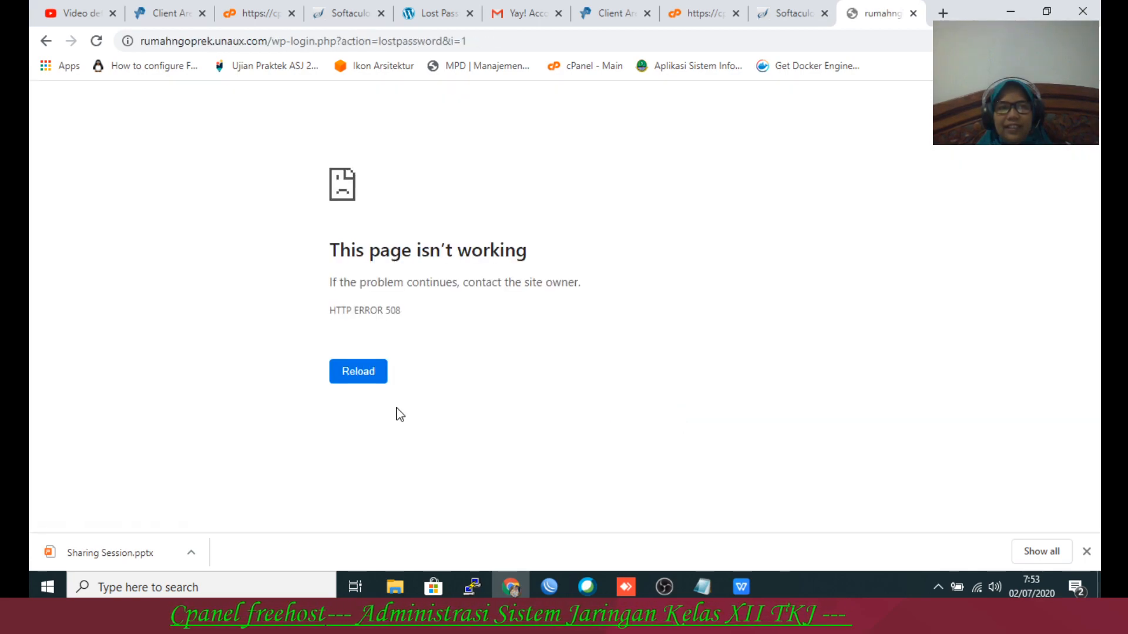
left_click(369, 375)
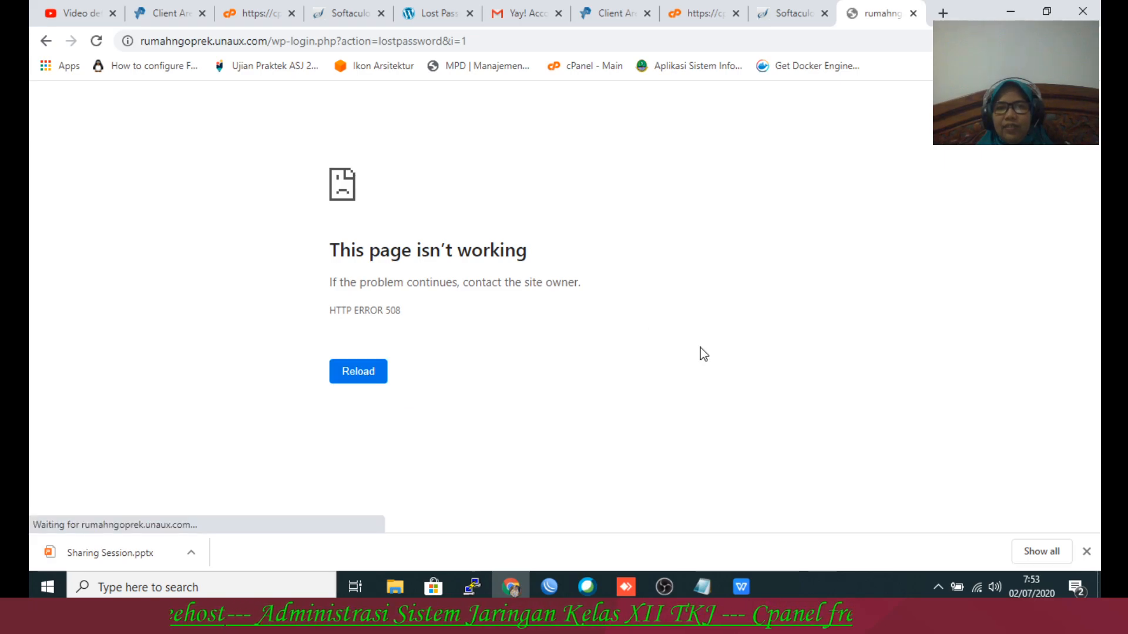
left_click(344, 382)
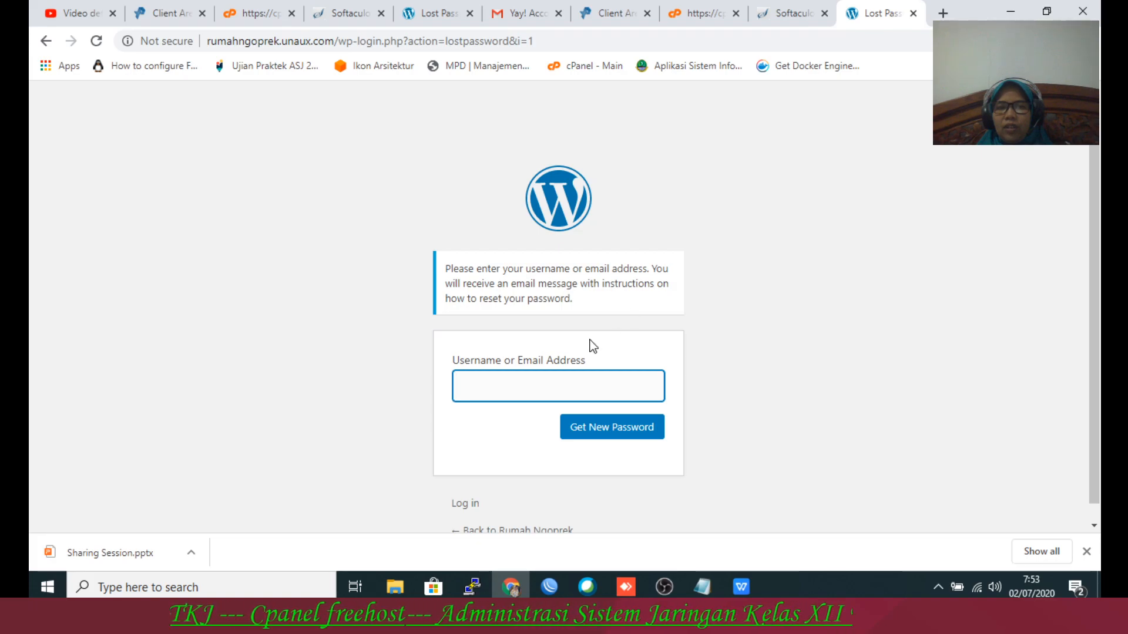
Check the Admin Account details in the Softaculous WordPress installation form
left_click(788, 14)
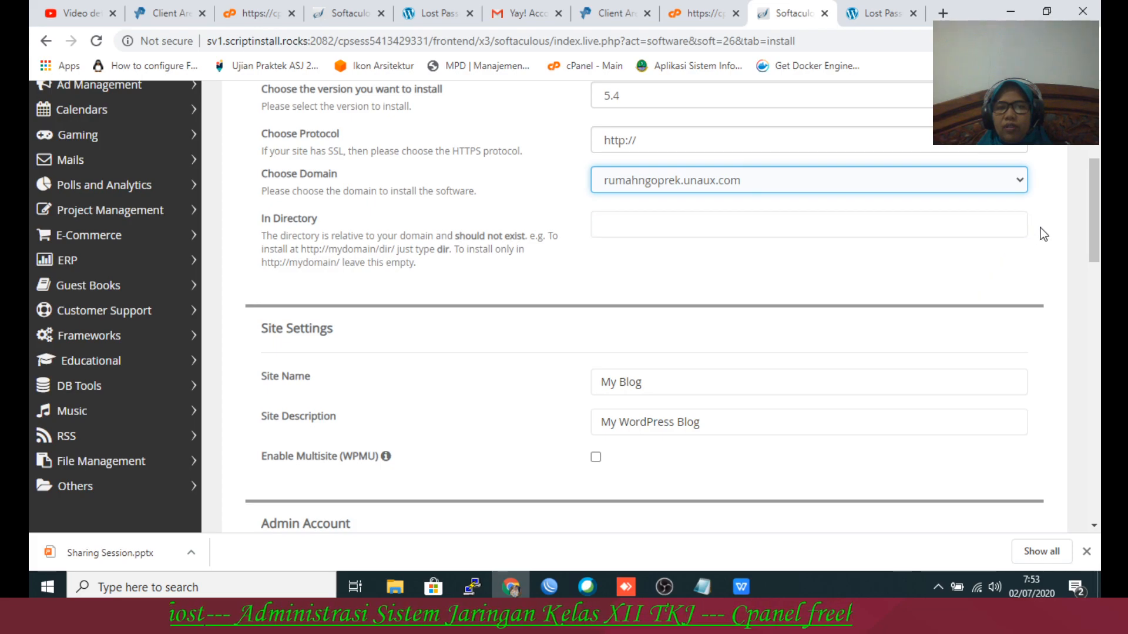
left_click_drag(1092, 218, 1100, 303)
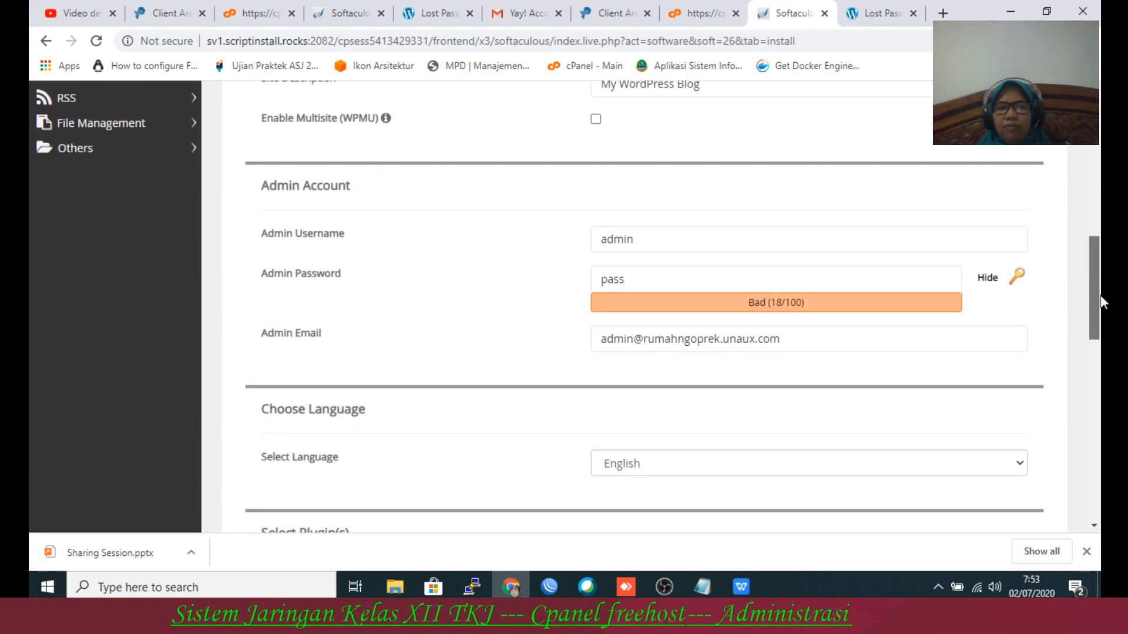
left_click(659, 280)
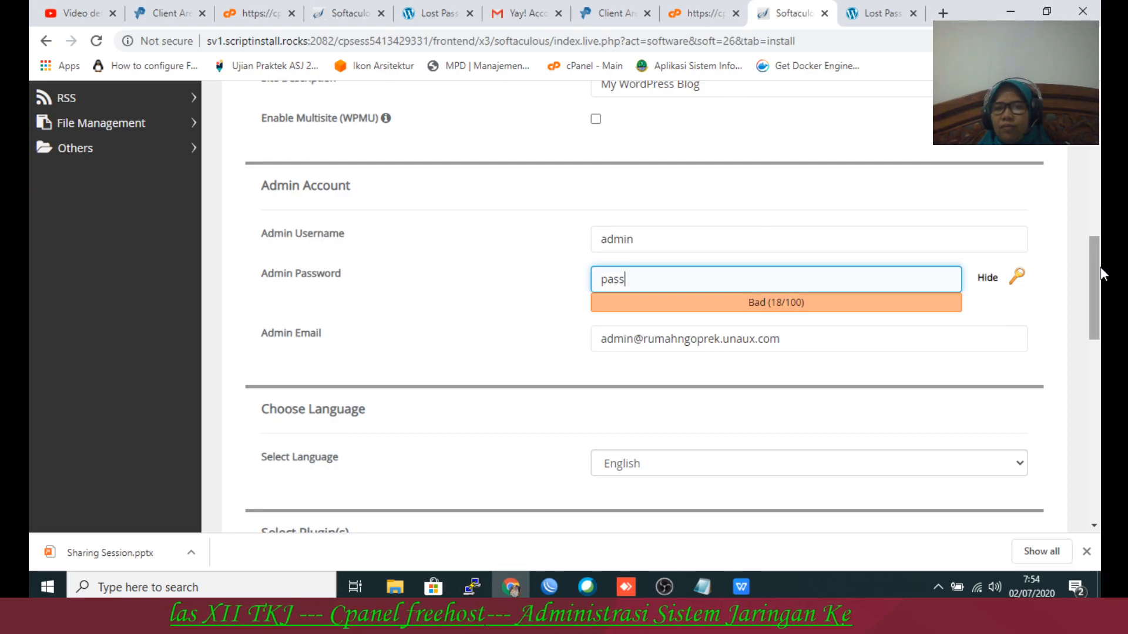
left_click_drag(1102, 273, 1100, 185)
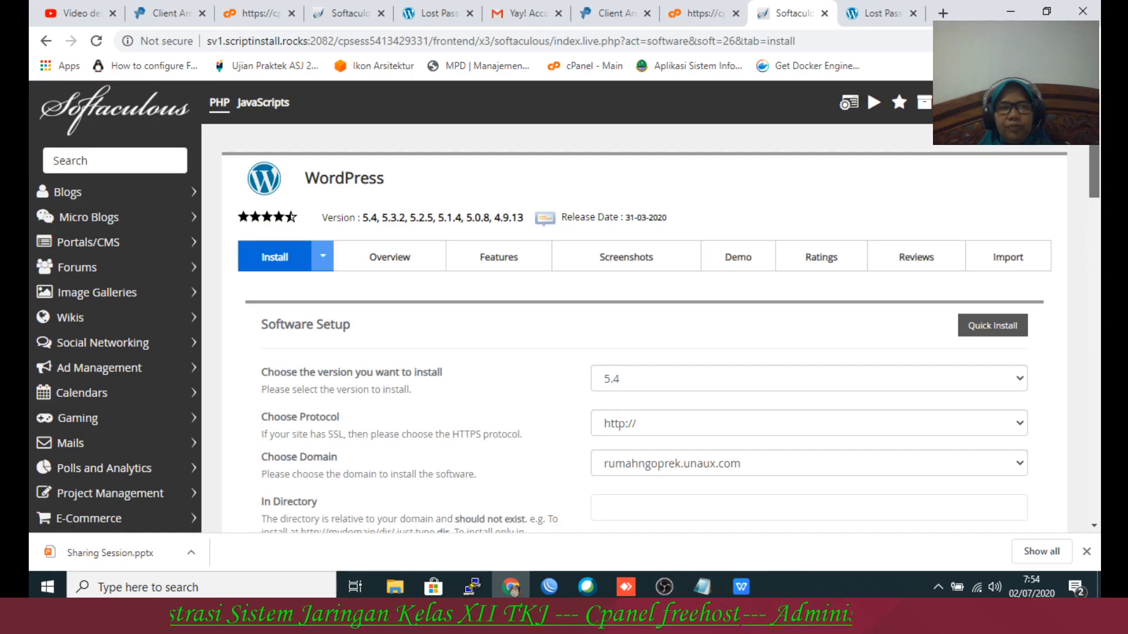
Return to the cPanel home page and close the older duplicate browser pages and the Gmail page
left_click(703, 16)
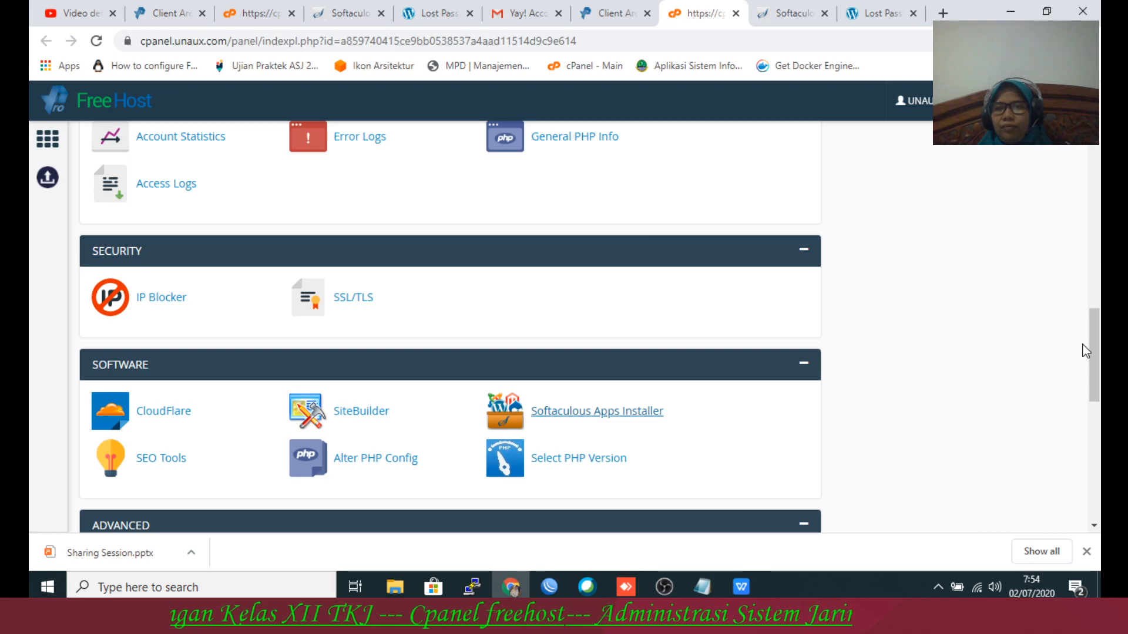
left_click_drag(1085, 351, 1092, 170)
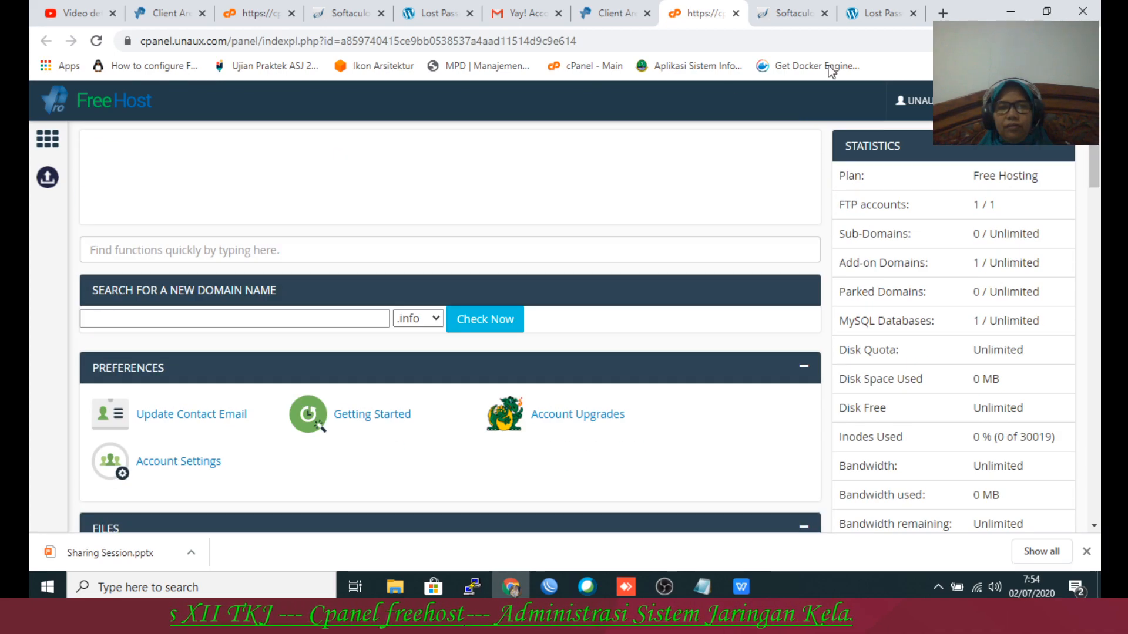
left_click(469, 13)
left_click(470, 12)
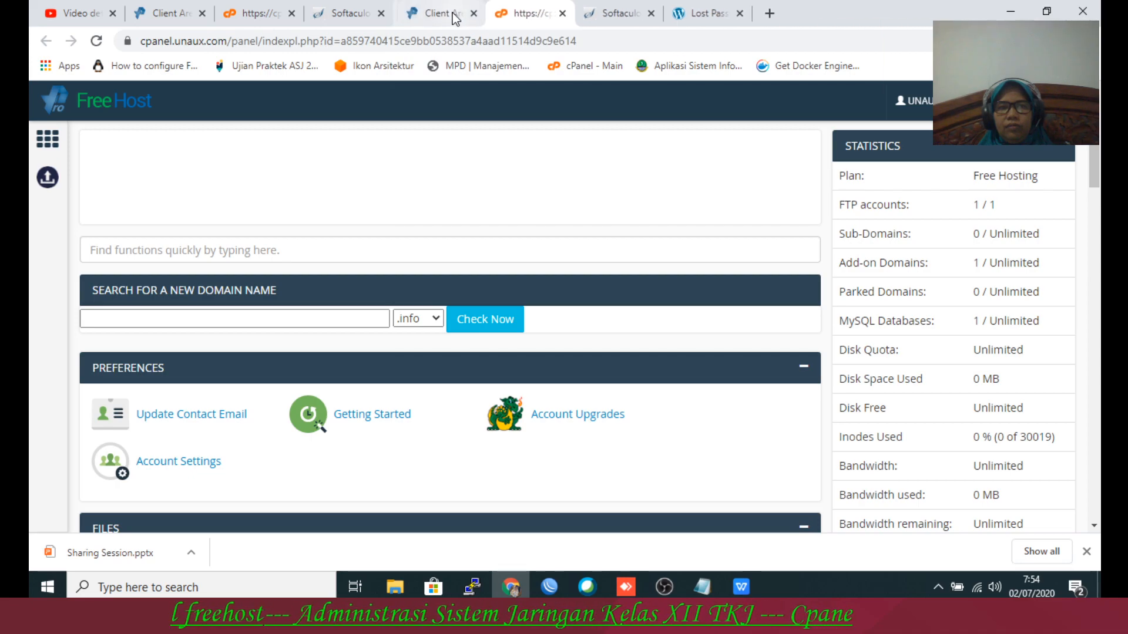
left_click(381, 13)
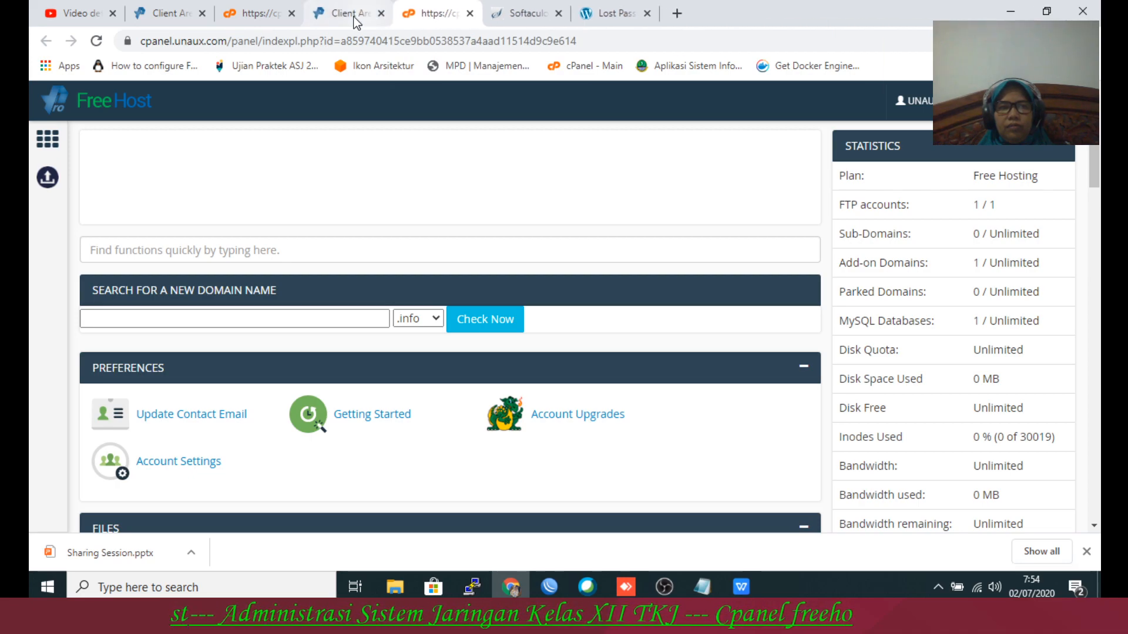
left_click(292, 13)
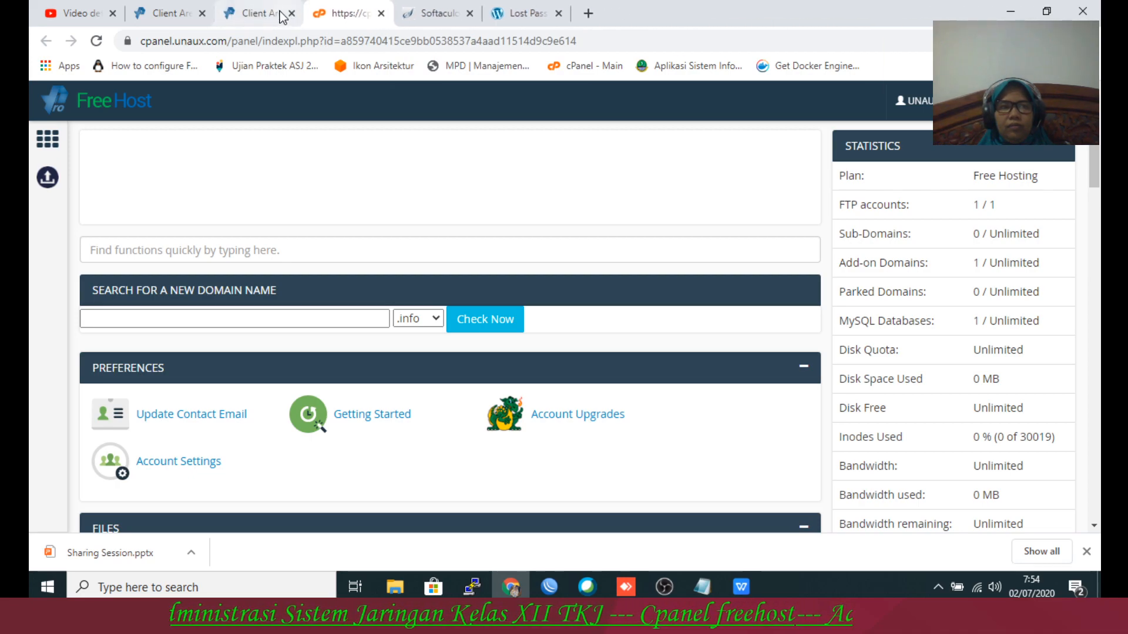
left_click(203, 14)
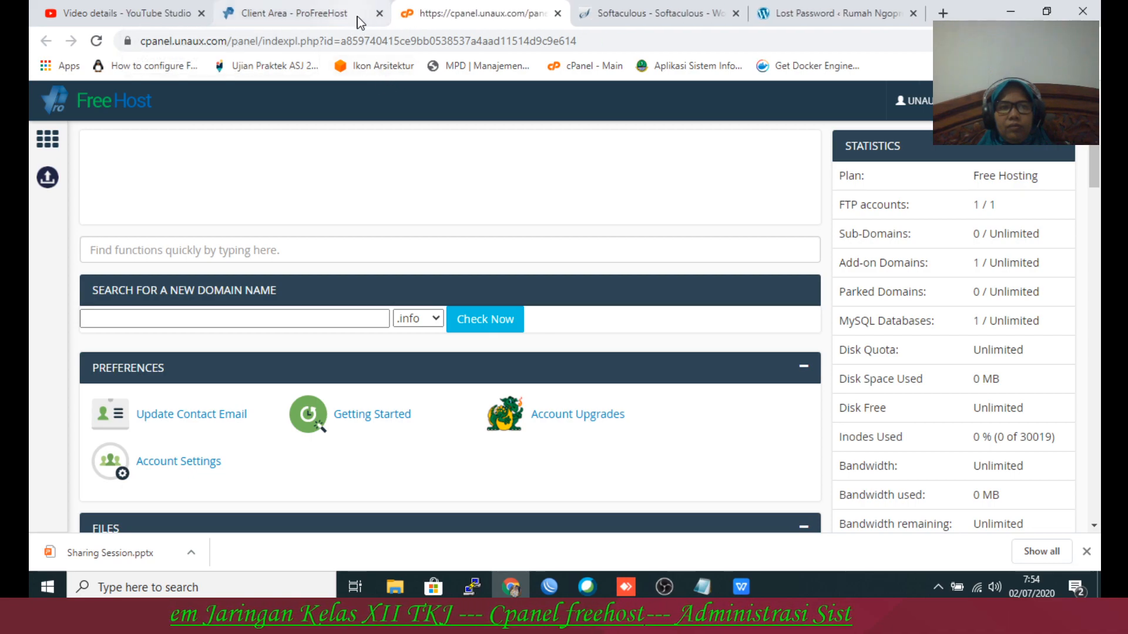
Open the Pubvana installation form from the Softaculous Blogs category and examine its setup and admin account settings
left_click(630, 13)
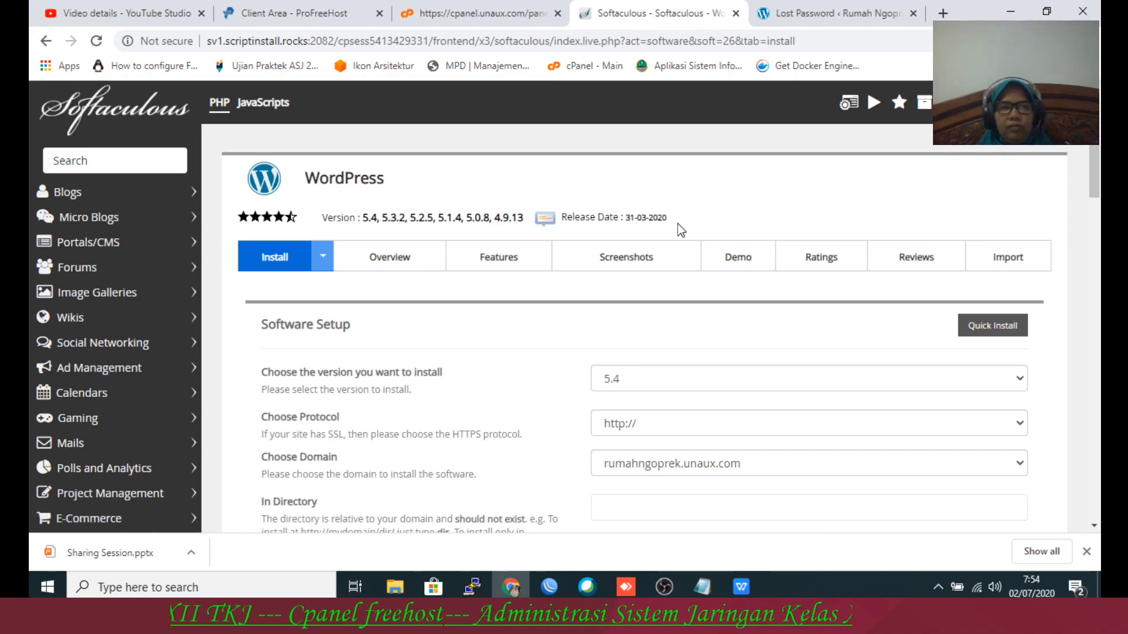
left_click(92, 195)
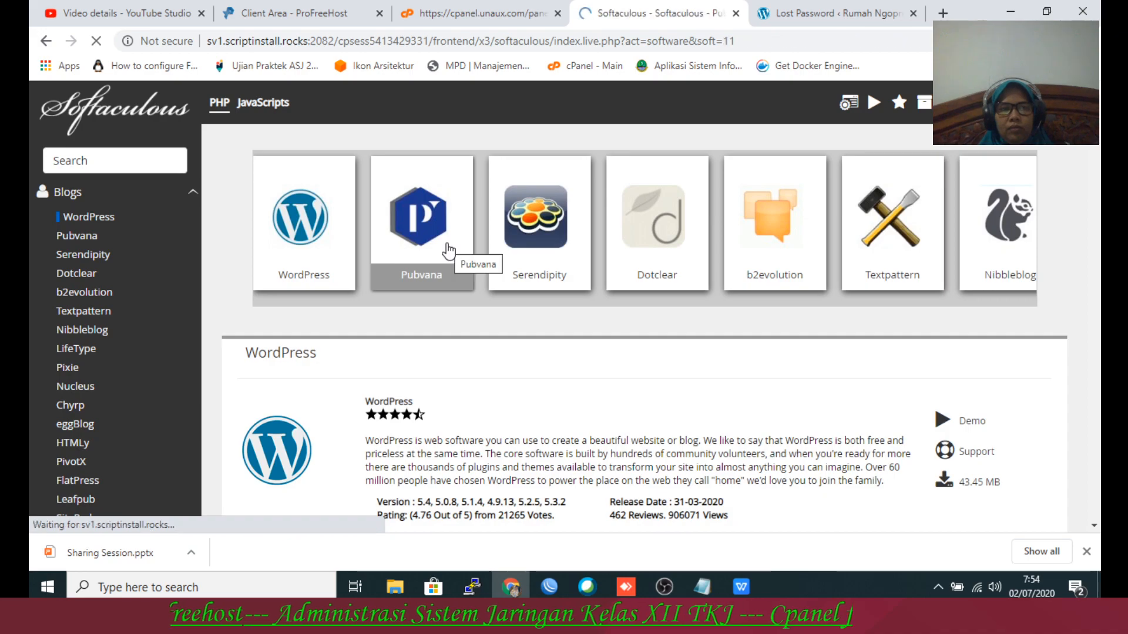
left_click(446, 248)
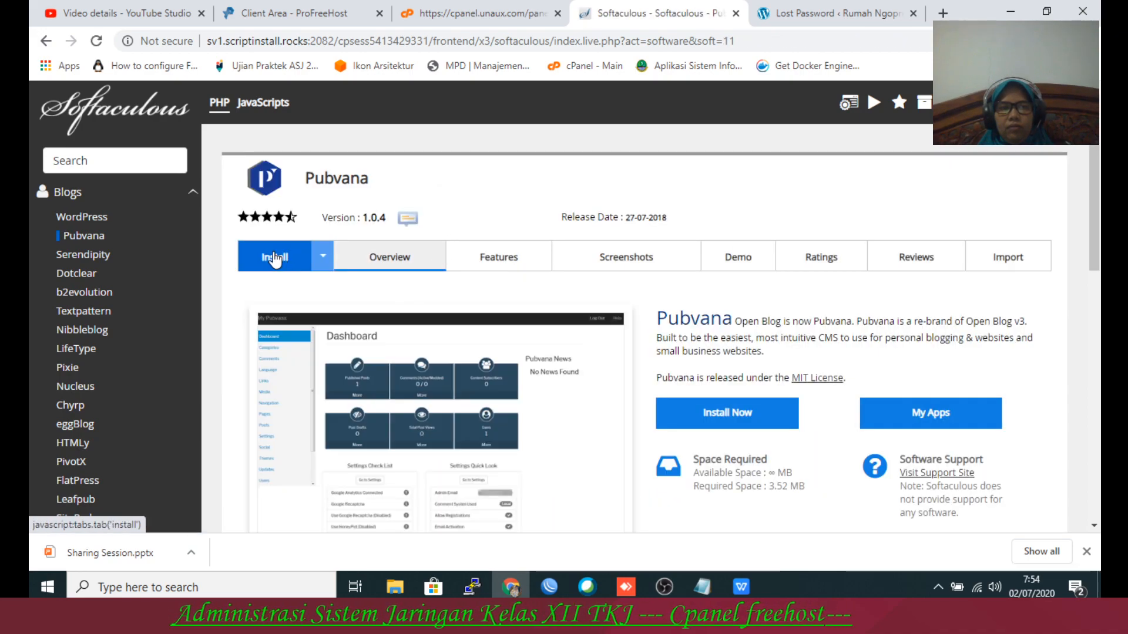
left_click(273, 259)
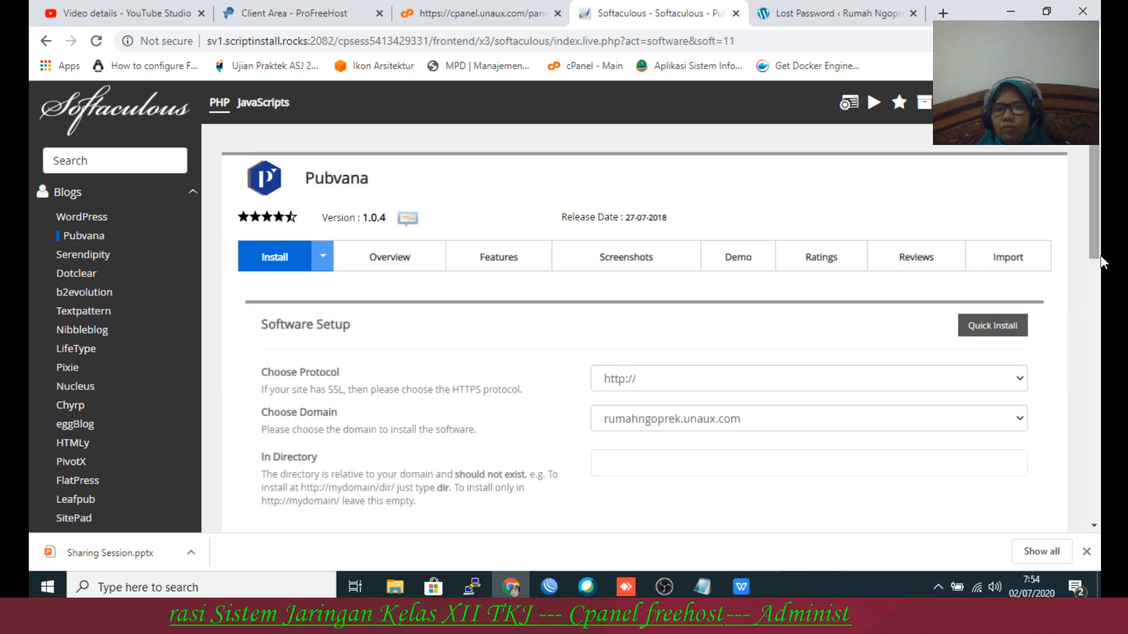
left_click_drag(1094, 238, 1102, 412)
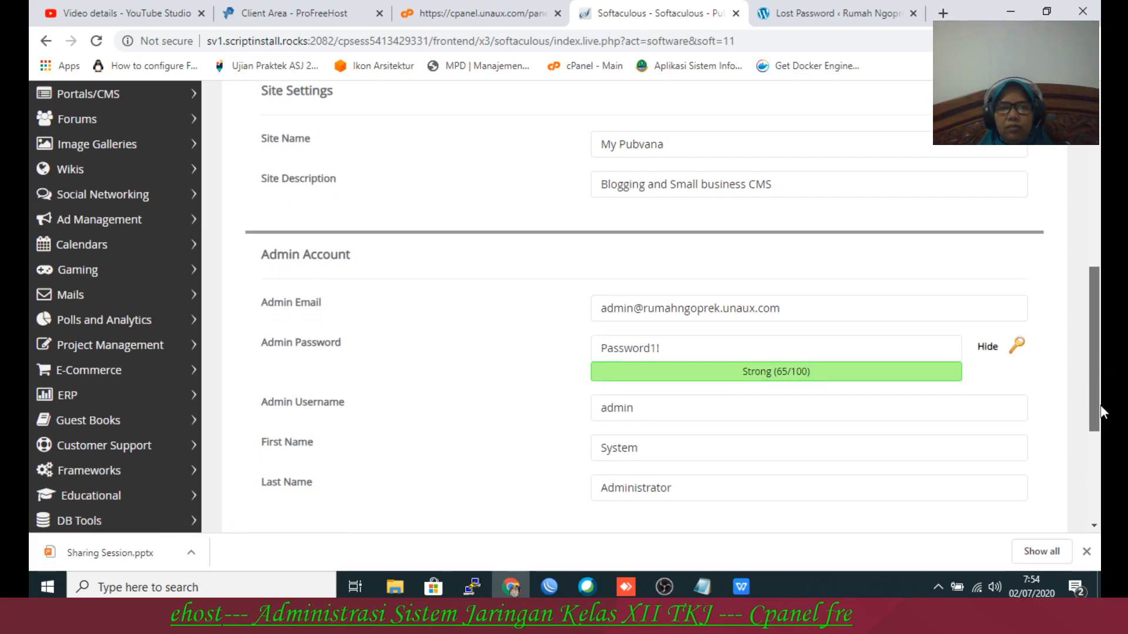
left_click_drag(1102, 412, 1092, 285)
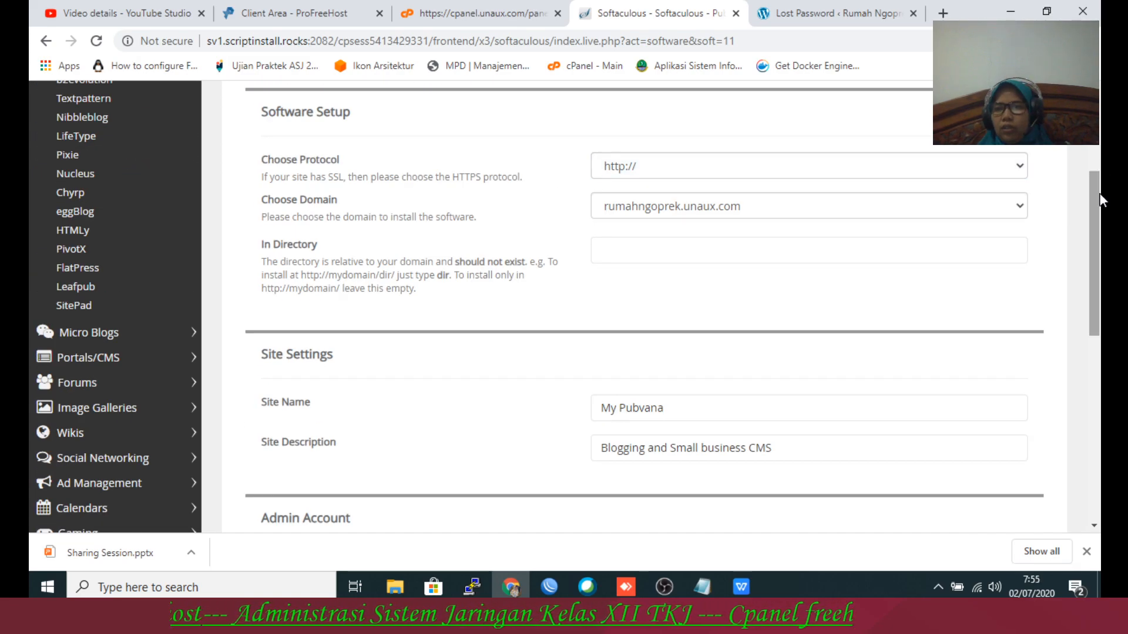
left_click_drag(1100, 201, 1097, 123)
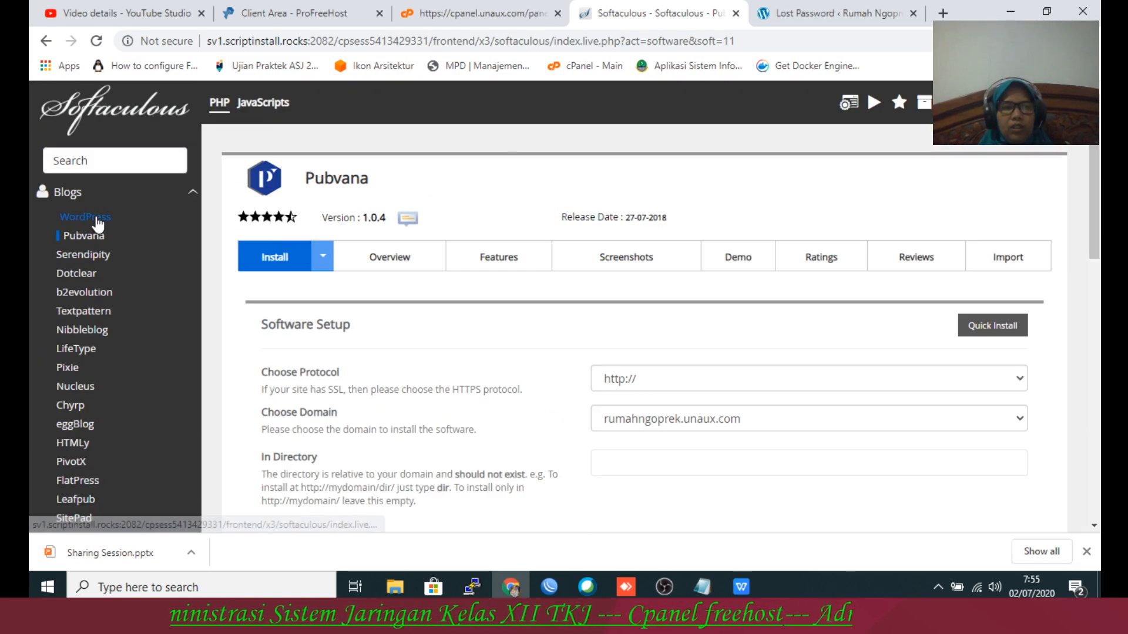
Reopen the WordPress installation form from the Blogs category and expand its Advanced Options
left_click(96, 220)
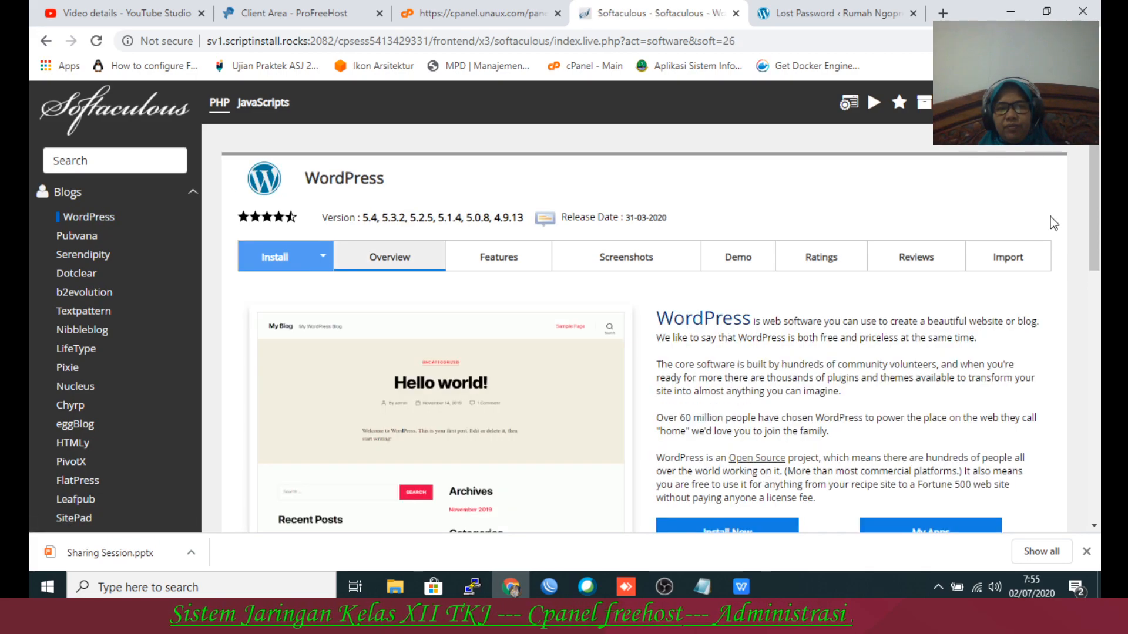
scroll(1098, 155, "down", 3)
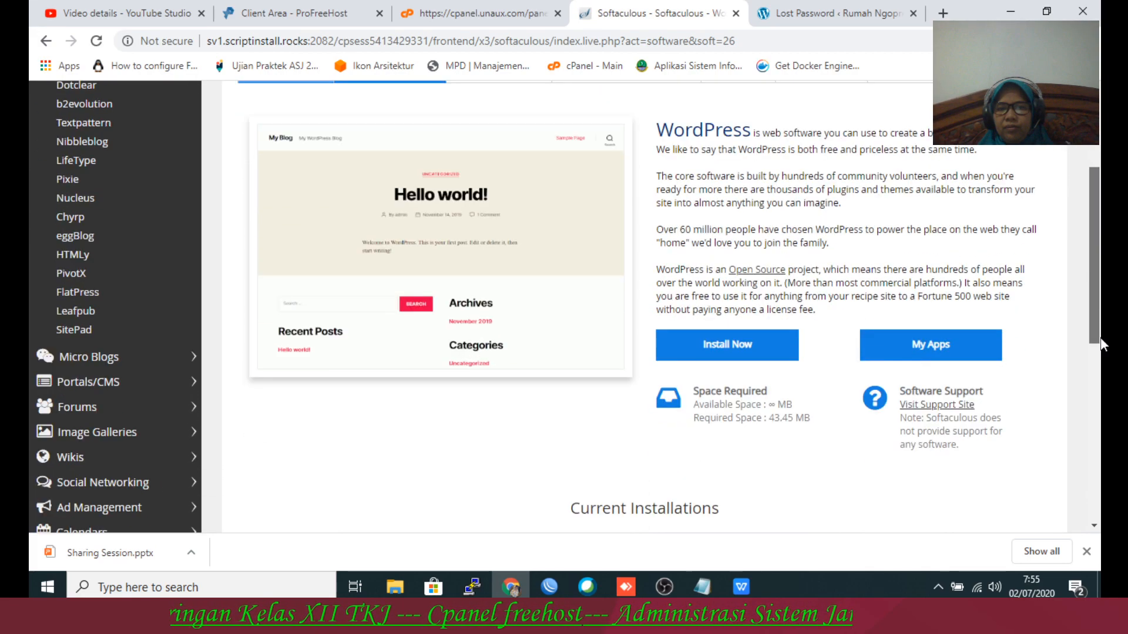
scroll(1102, 346, "down", 6)
scroll(920, 159, "up", 8)
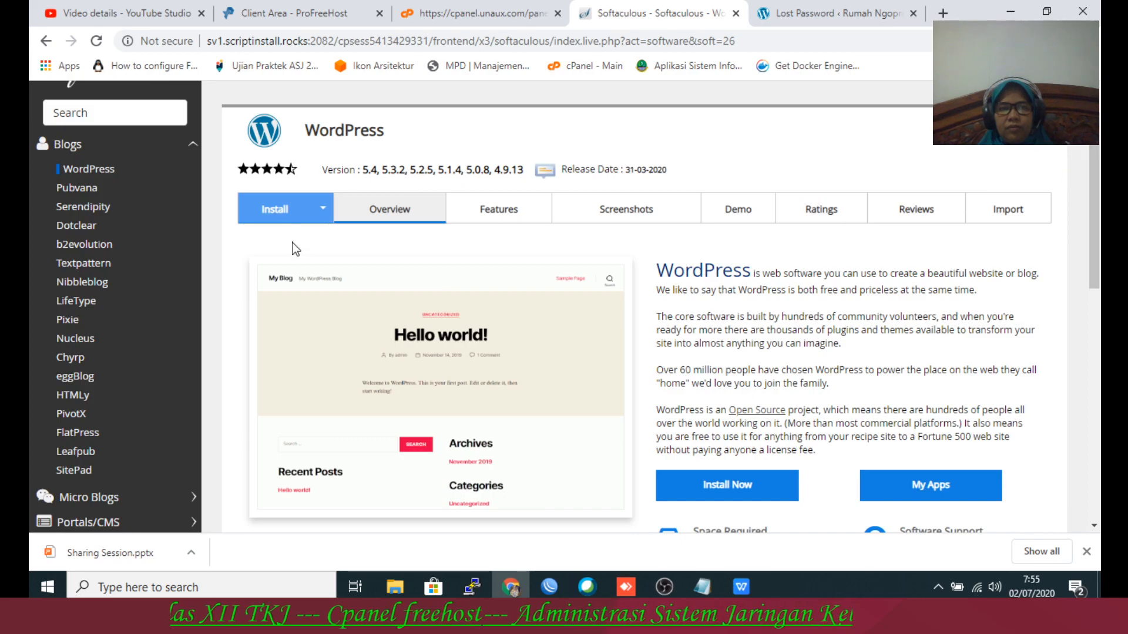
left_click(287, 213)
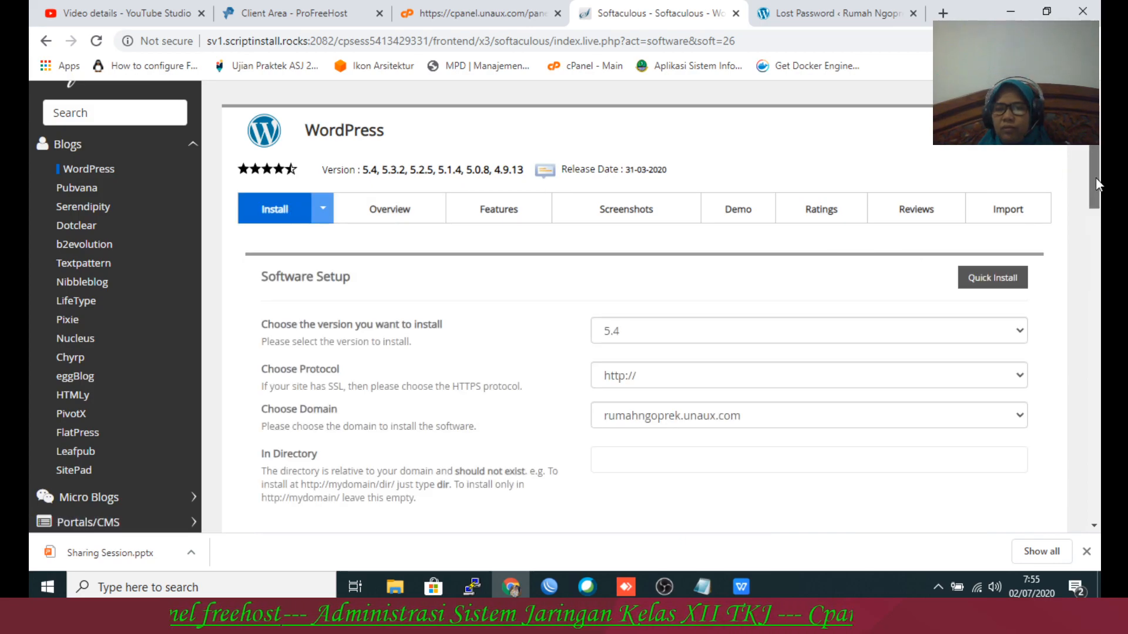
left_click_drag(1096, 183, 1102, 421)
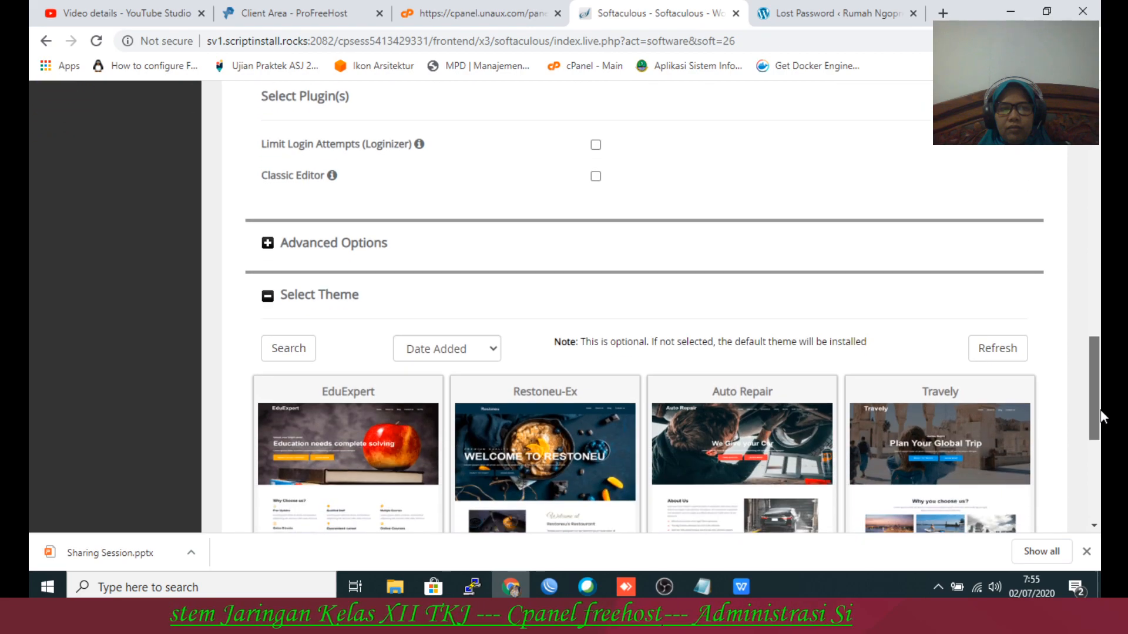
left_click(272, 247)
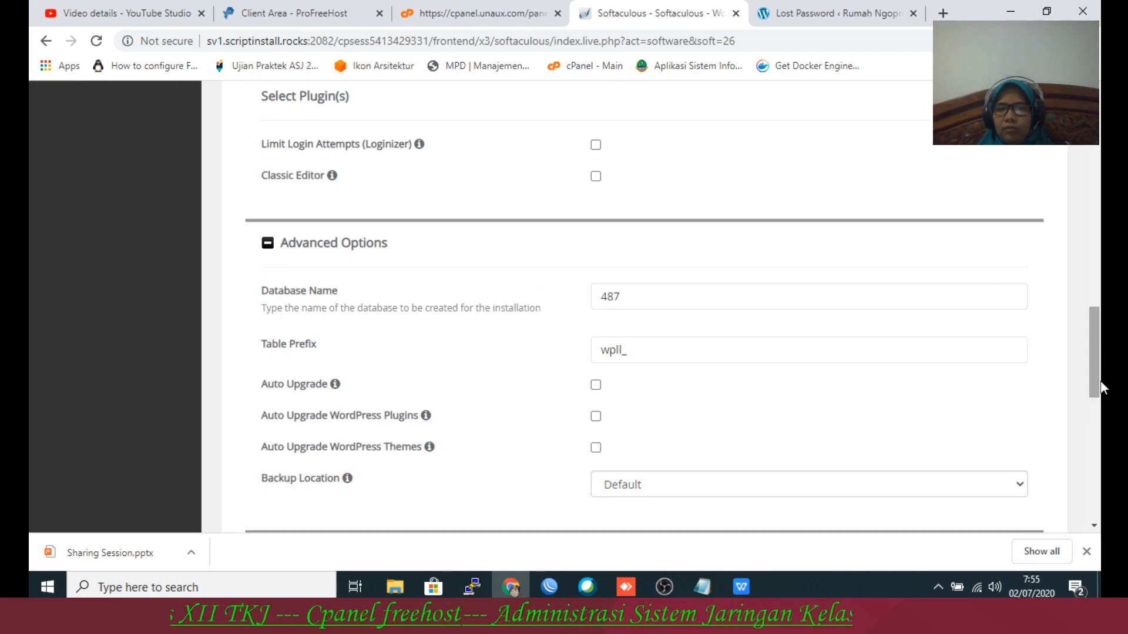
Copy the admin email address from the Admin Account section of the WordPress installation form
left_click_drag(1095, 384, 1076, 277)
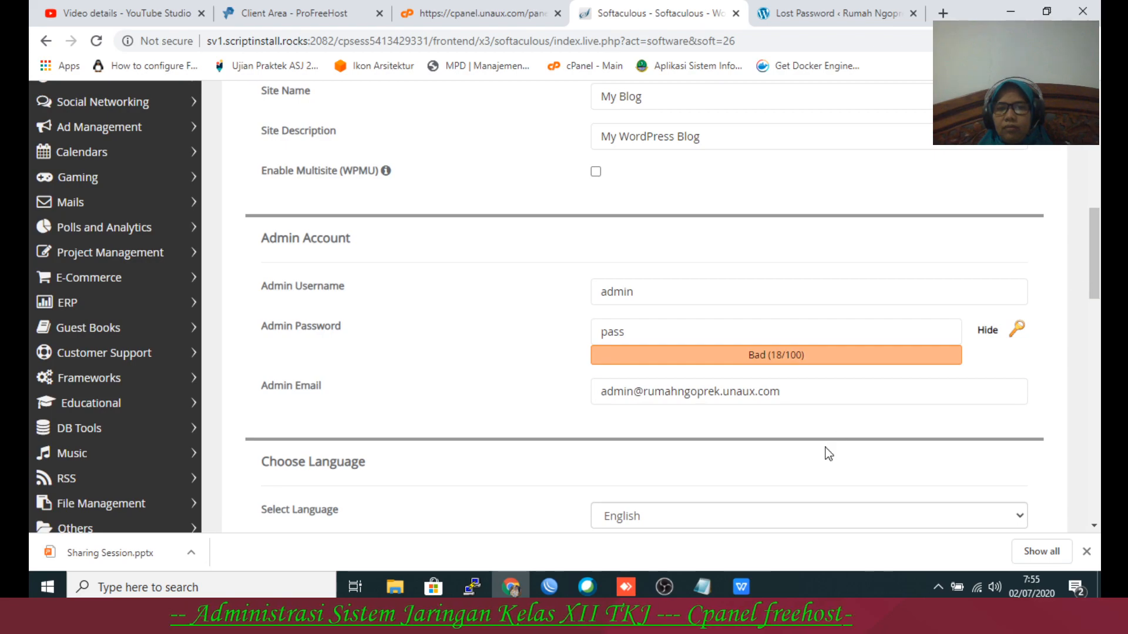
left_click(794, 398)
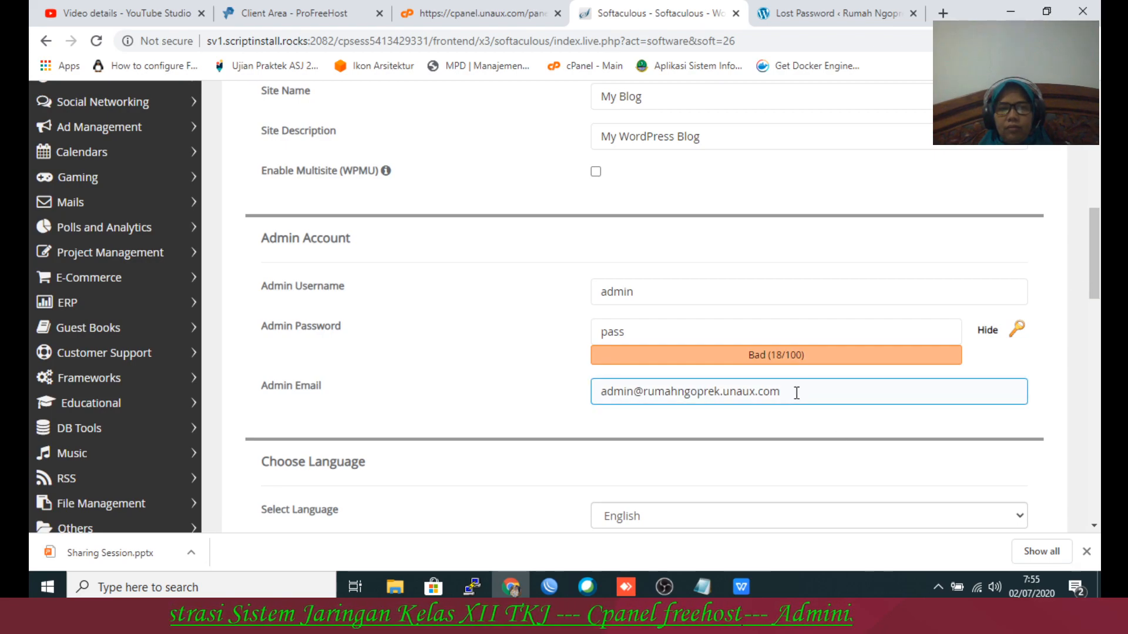
left_click_drag(797, 393, 596, 432)
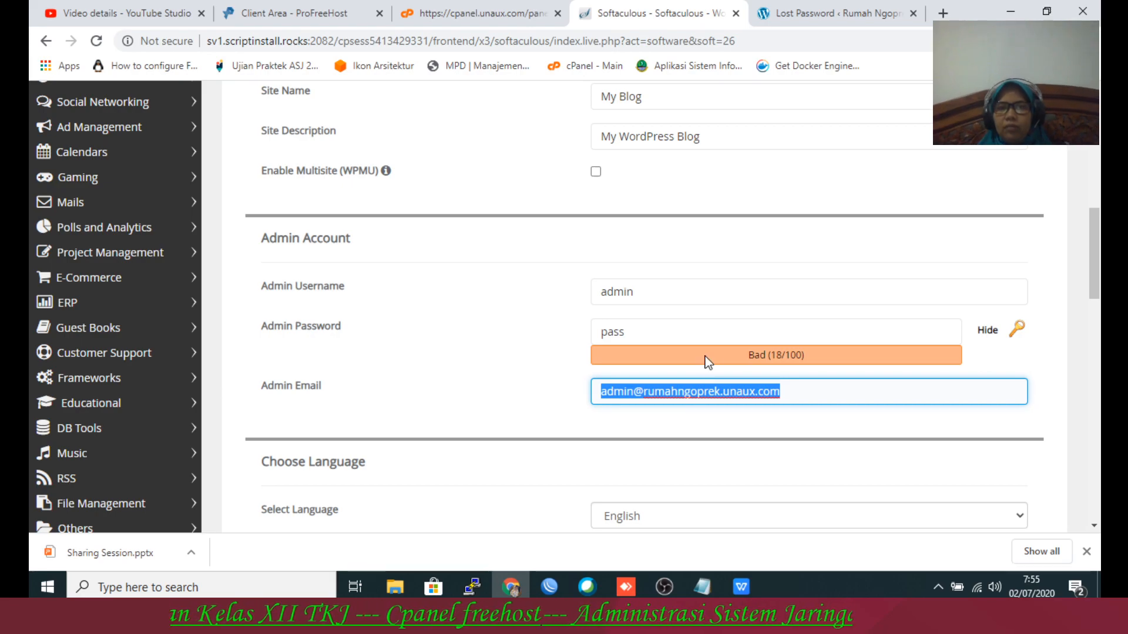
Try to open rumahngoprek.unaux.com/wp-login in place of the lost-password page
left_click(844, 18)
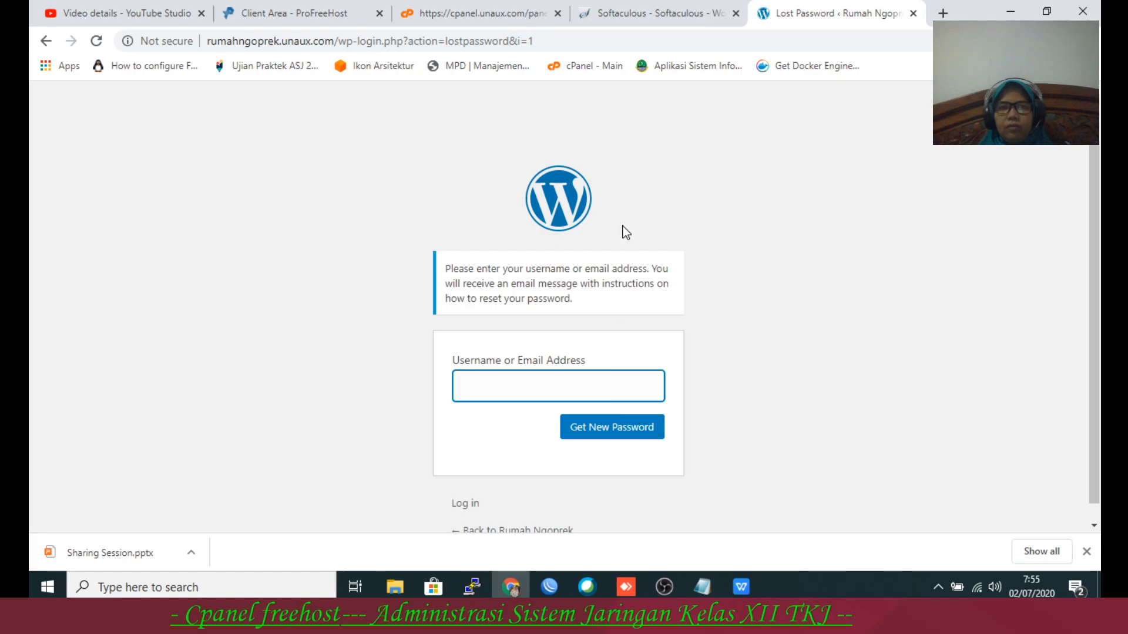
left_click(576, 42)
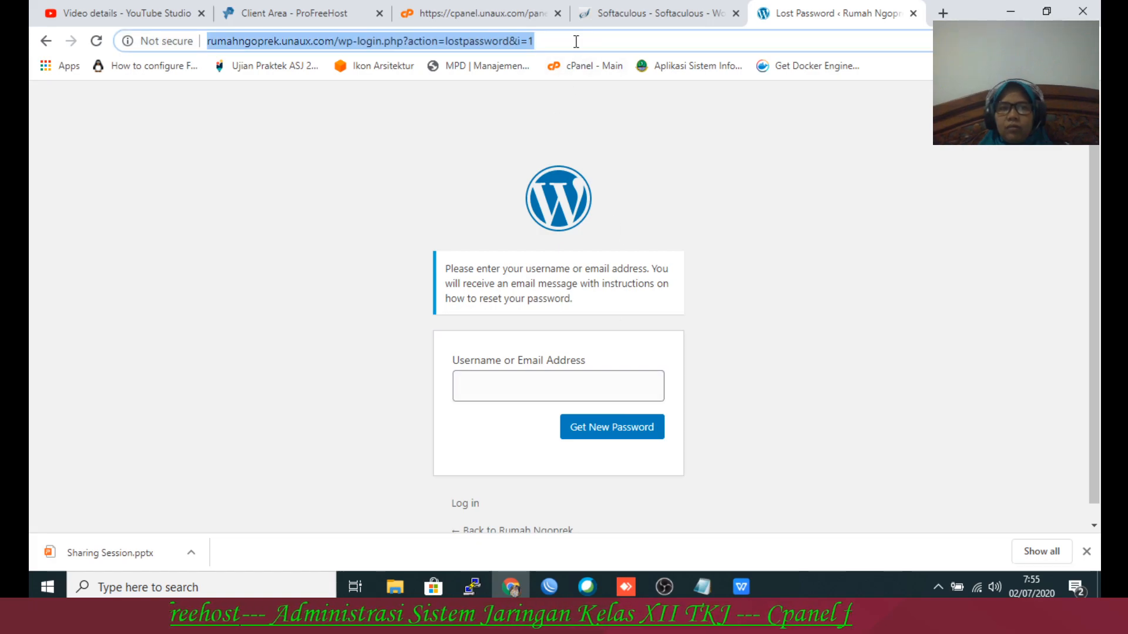
left_click(577, 41)
key("BackSpace")
key("BackSpace")
key("BackSpace")
key("BackSpace")
key("BackSpace")
key("BackSpace")
key("BackSpace")
key("BackSpace")
key("BackSpace")
key("BackSpace")
key("BackSpace")
key("BackSpace")
key("BackSpace")
key("BackSpace")
key("BackSpace")
key("BackSpace")
key("BackSpace")
key("BackSpace")
key("BackSpace")
key("BackSpace")
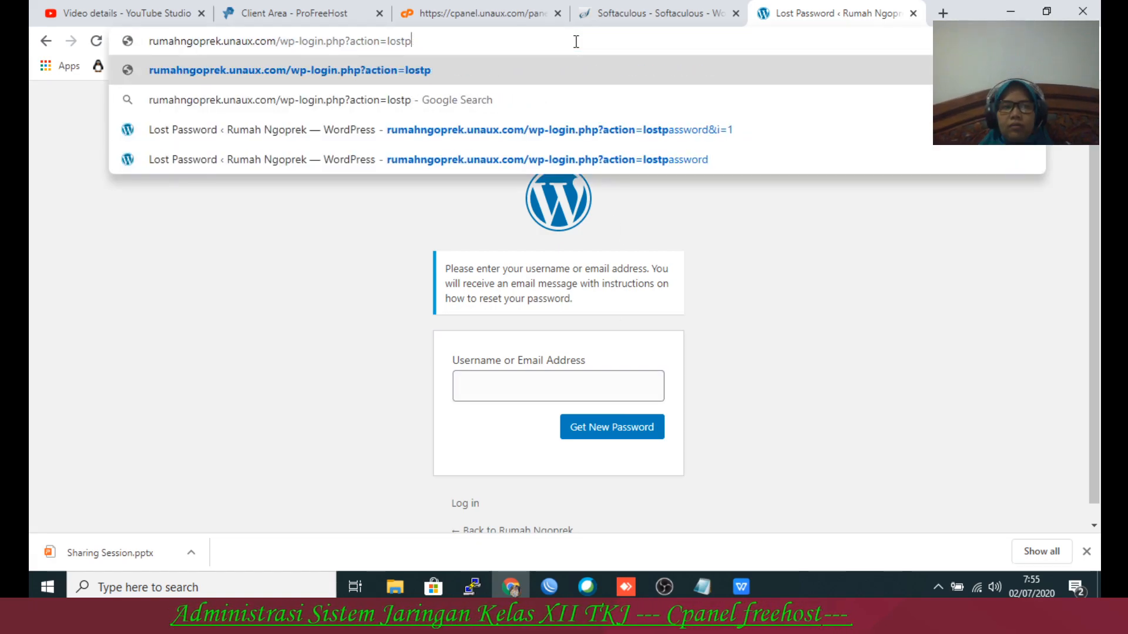
key("Return")
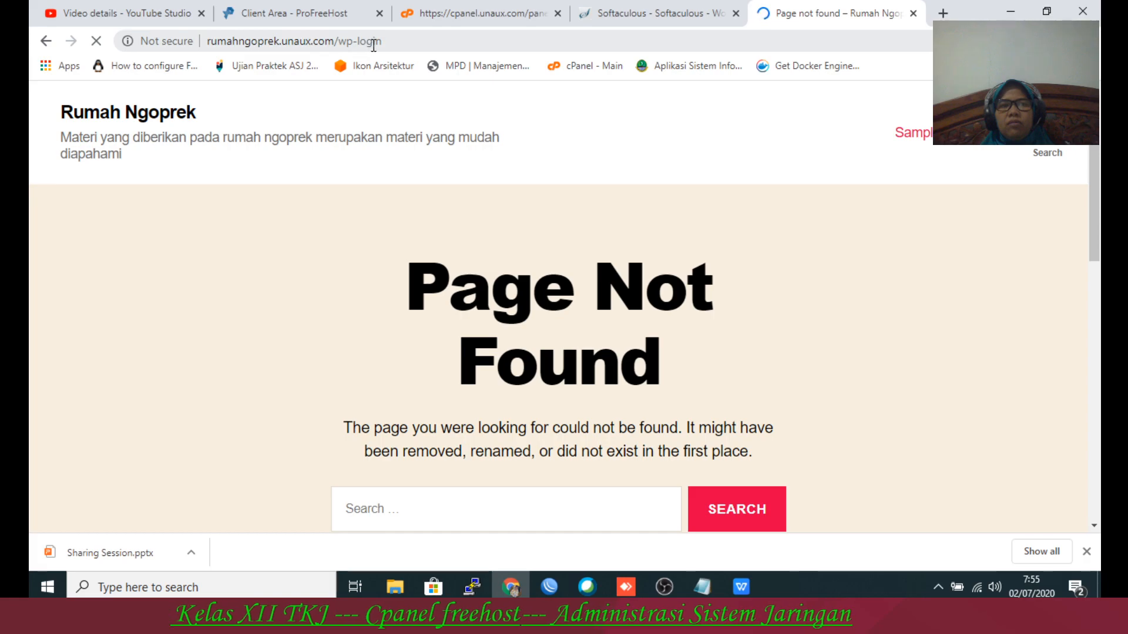
Load the WordPress login page through rumahngoprek.unaux.com/wp-admin
left_click(408, 40)
left_click(409, 40)
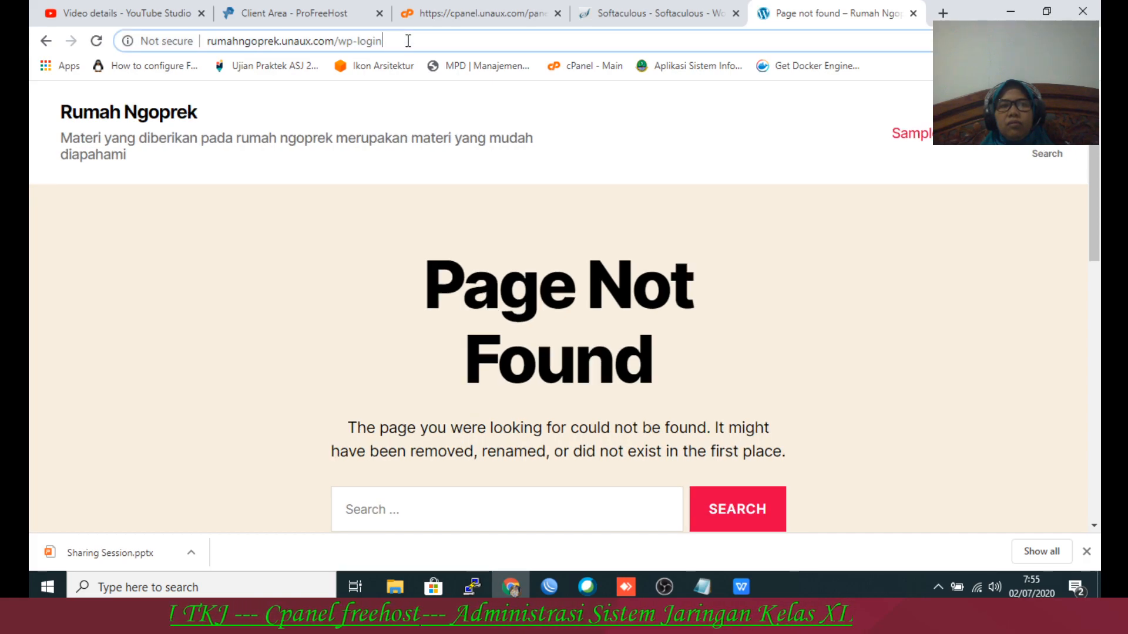
key("BackSpace")
key("BackSpace")
key("BackSpace")
key("BackSpace")
key("BackSpace")
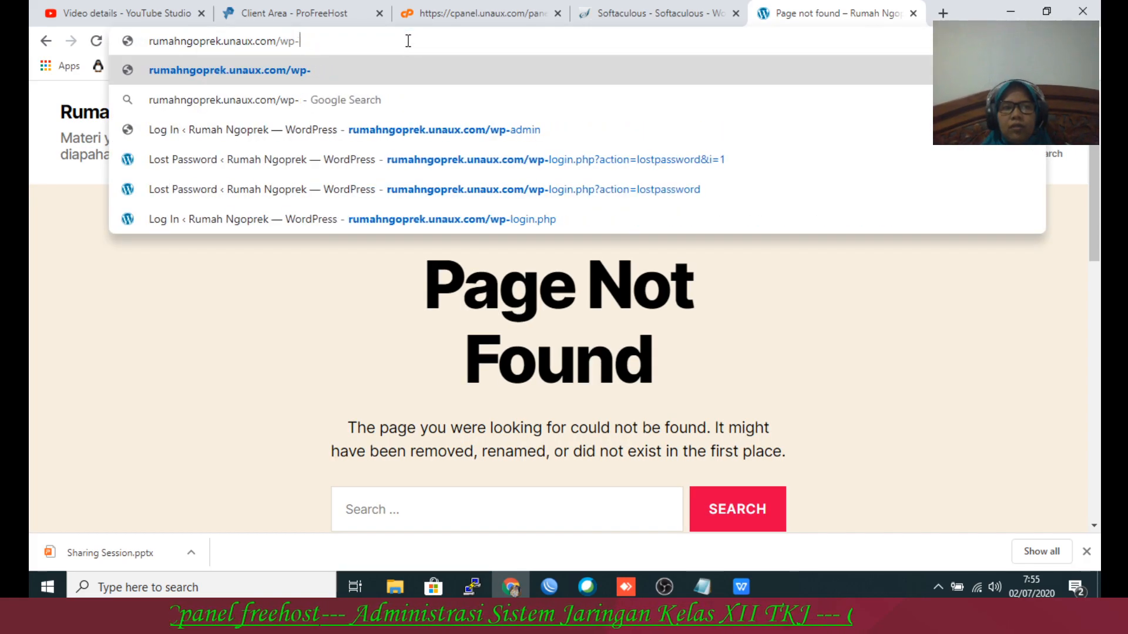
type("ad")
key("Return")
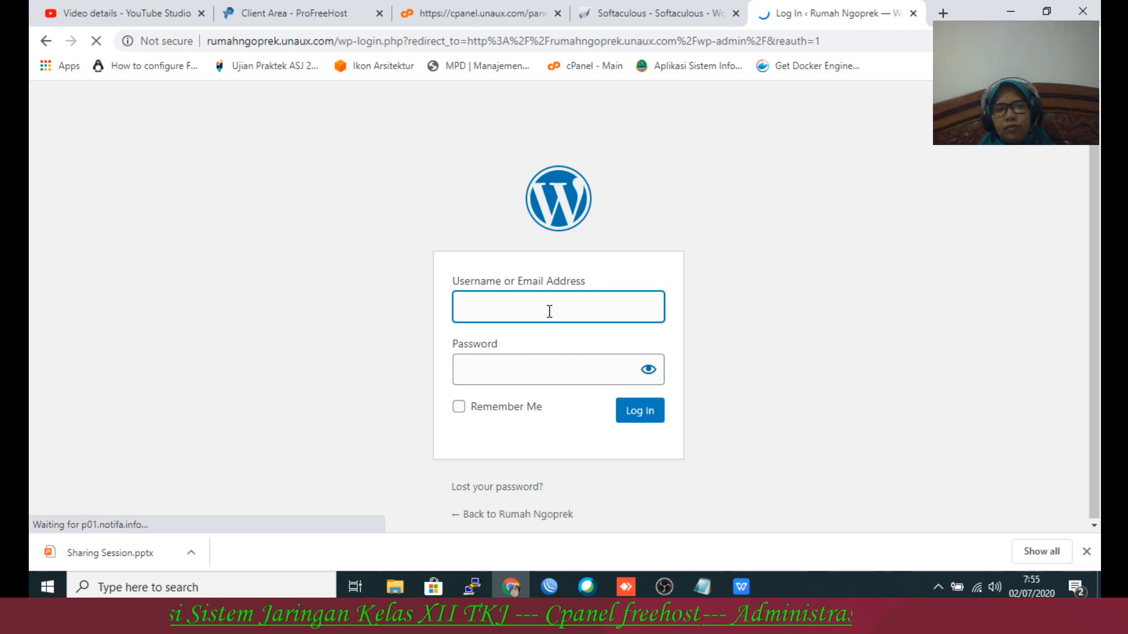
Try to log in to WordPress with the copied admin email and the WordPress password kept in the Notepad credentials file
type("rumahngoprek.unaux.com")
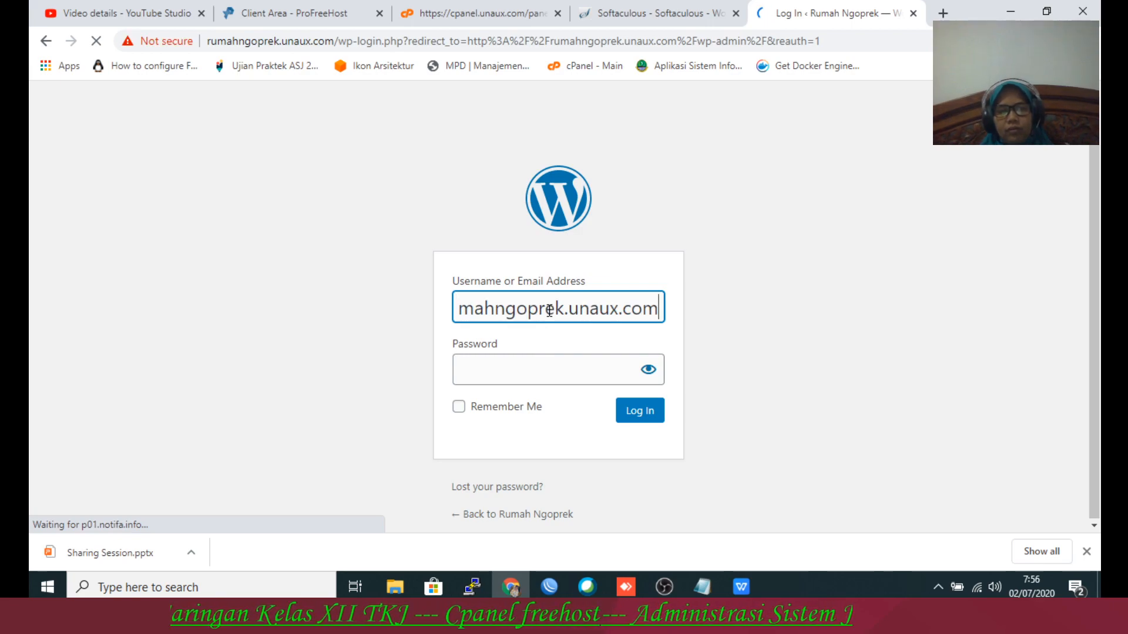
left_click(515, 372)
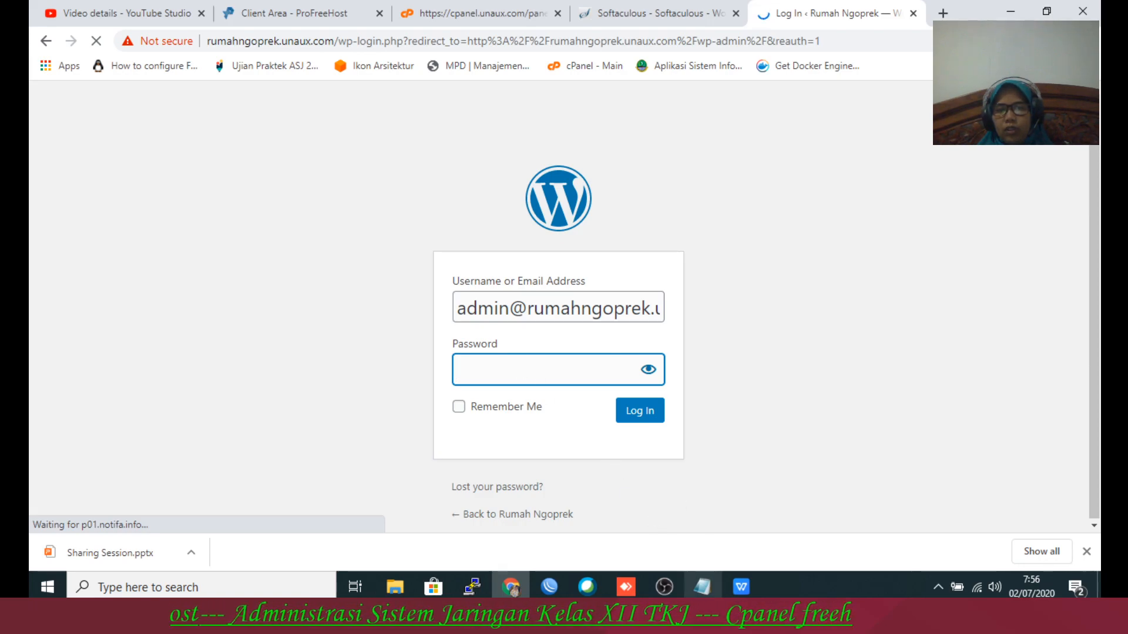
left_click(704, 588)
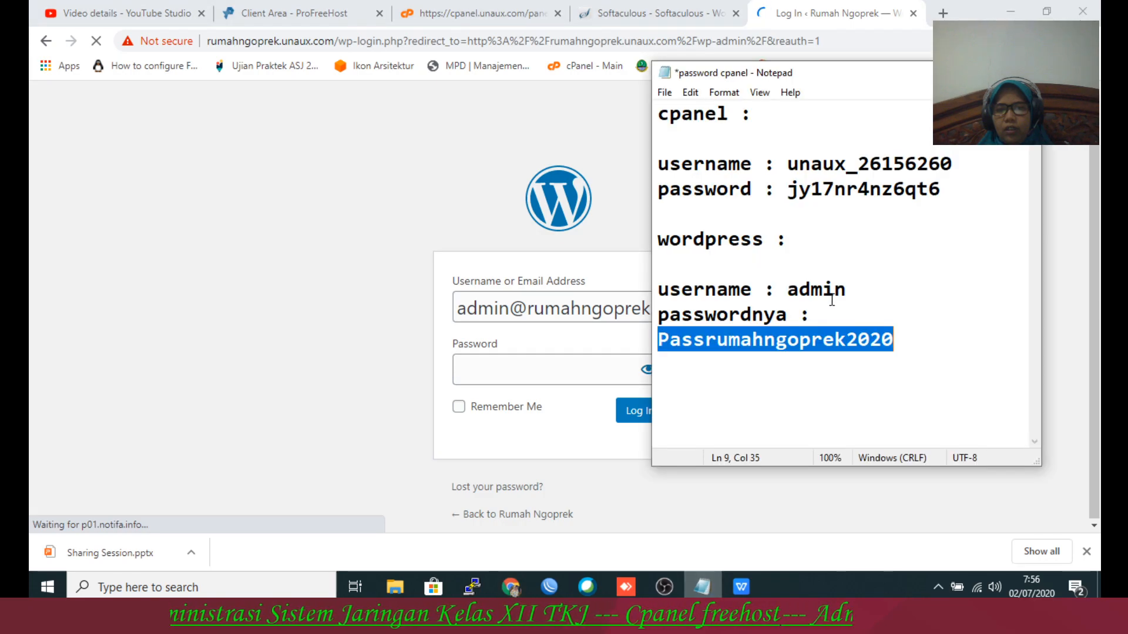
left_click_drag(904, 339, 655, 339)
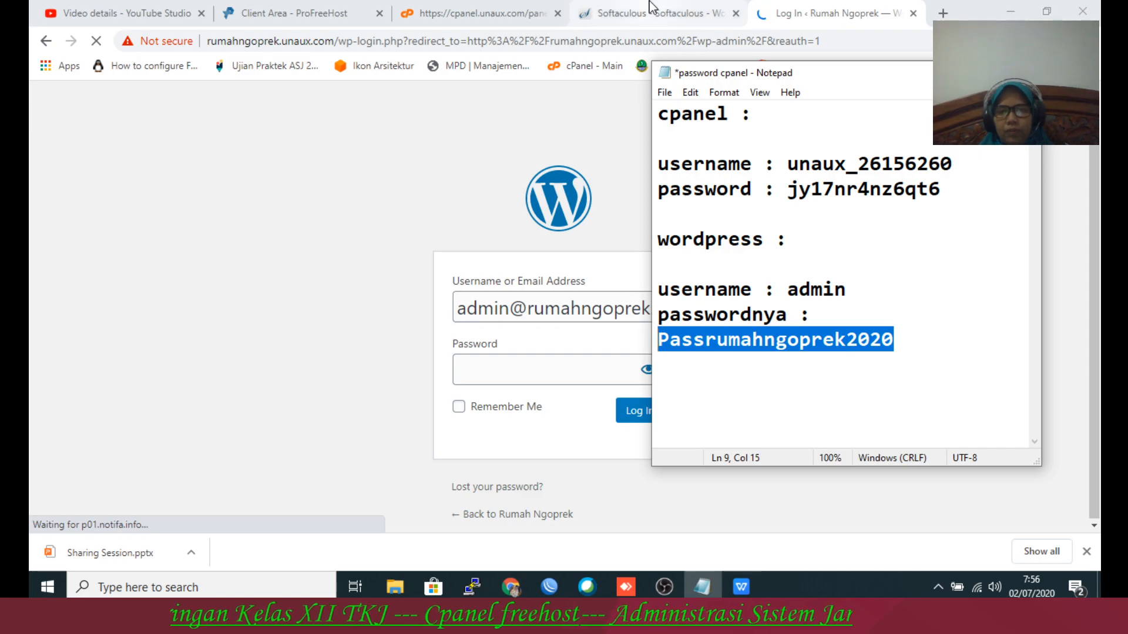
left_click(951, 72)
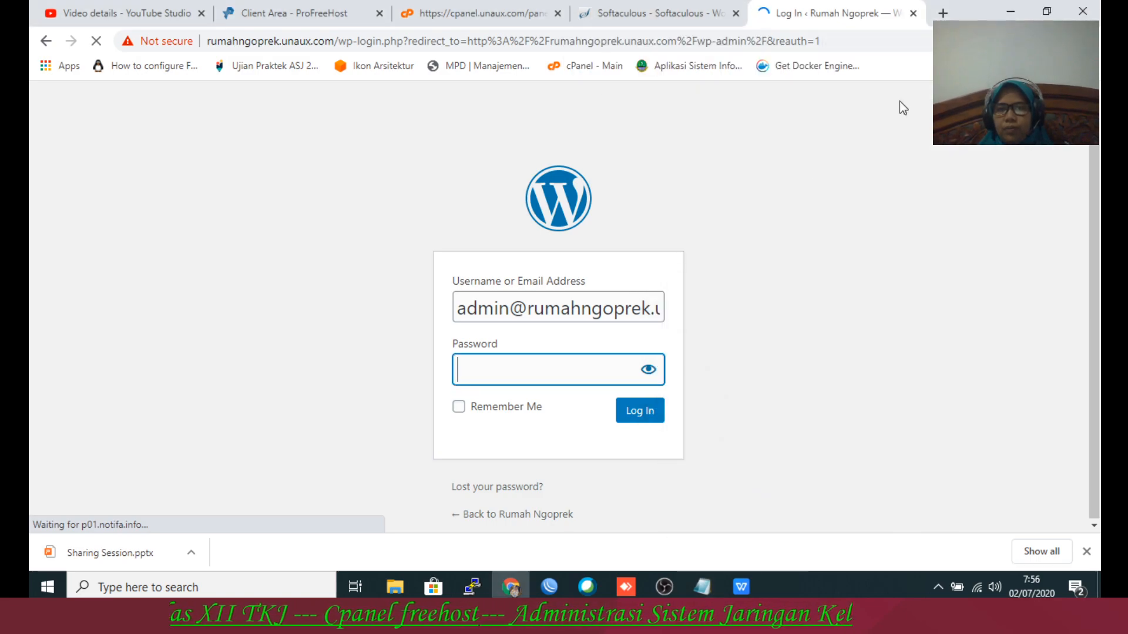
key("ctrl+v")
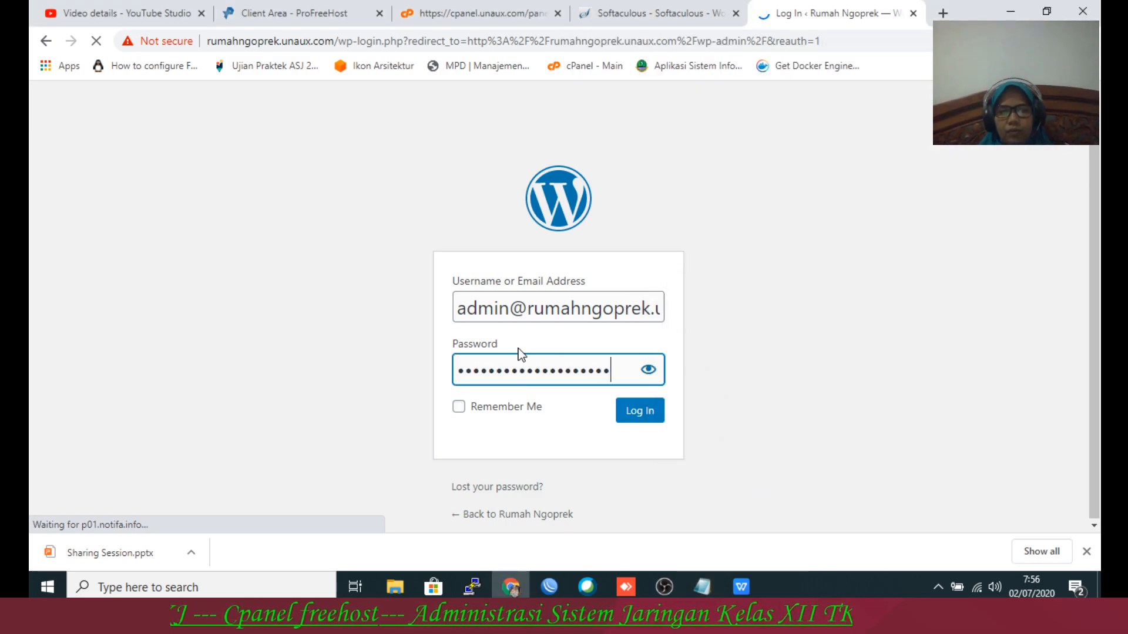
left_click(639, 415)
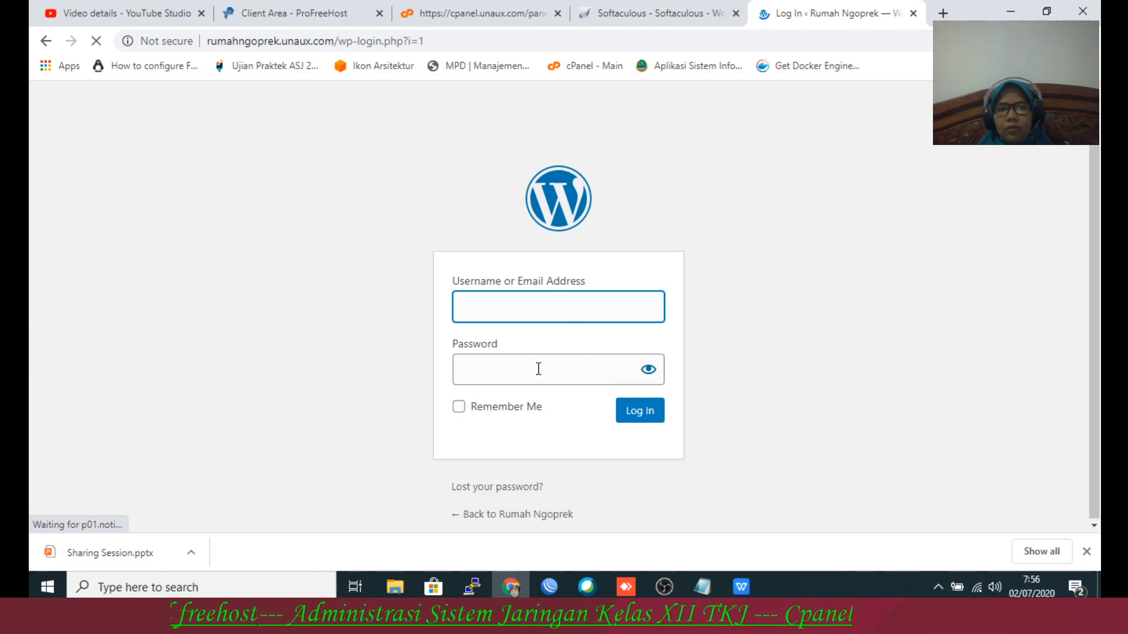
Go back to the Rumah Ngoprek site and save the submitted login credentials in the browser
left_click(500, 518)
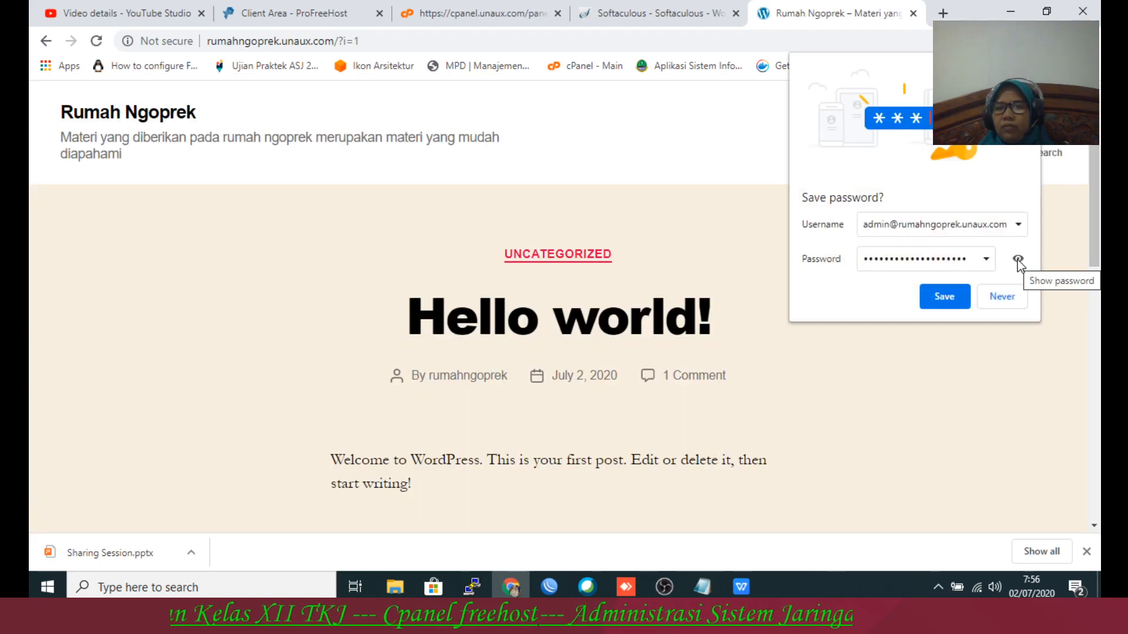
left_click(1018, 260)
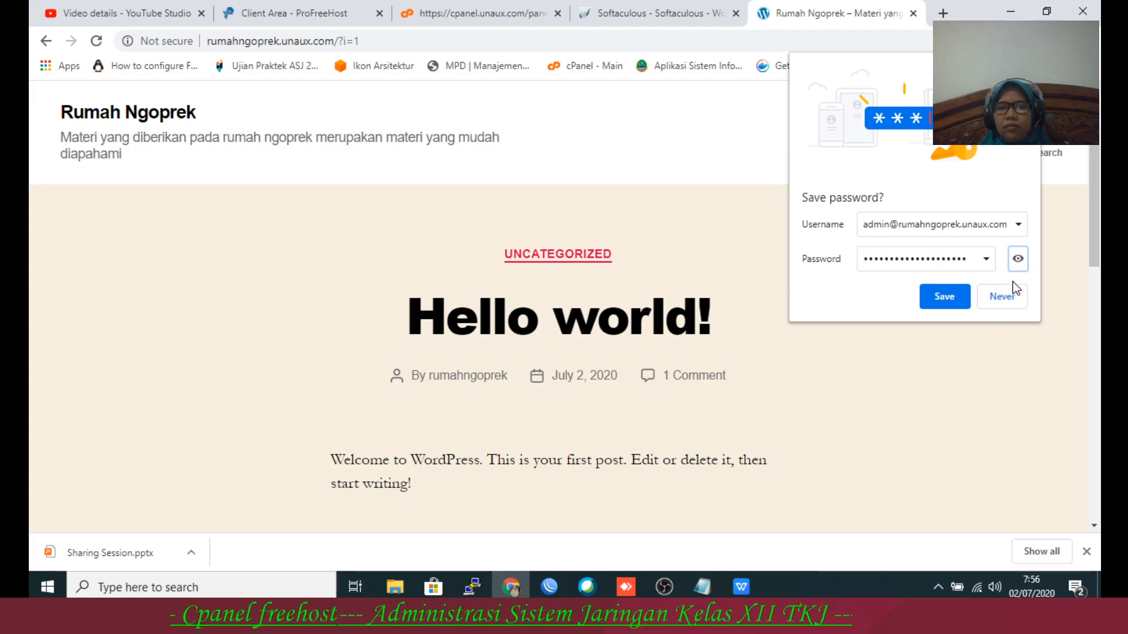
left_click(946, 297)
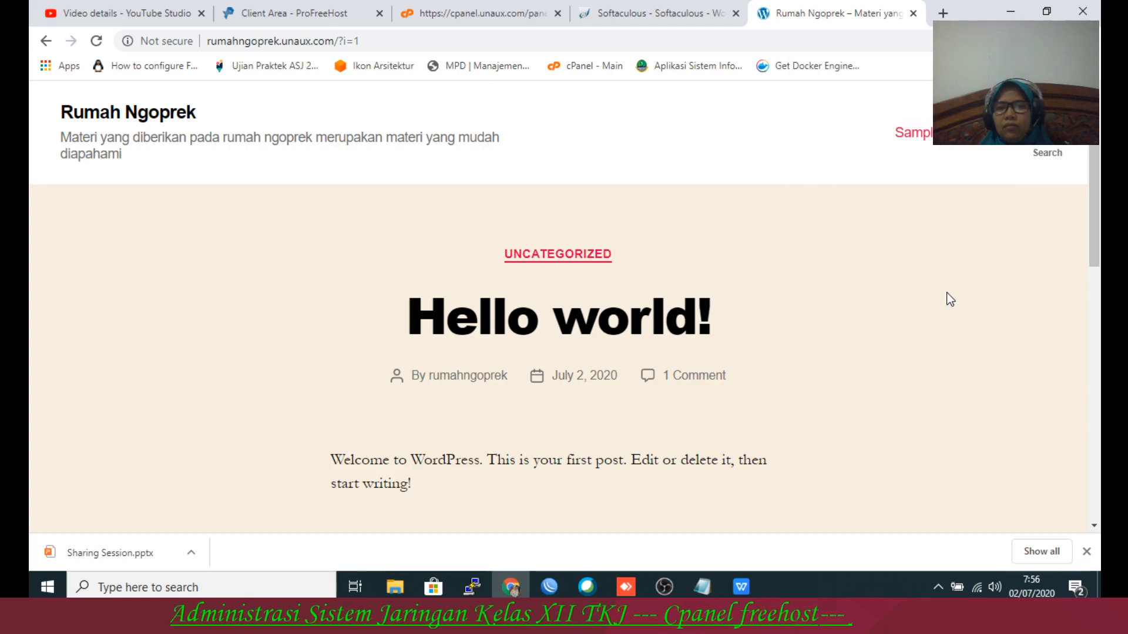
Change the site address to rumahngoprek.unaux.com/wp-admin and load the WordPress login page again
left_click(383, 41)
left_click(385, 41)
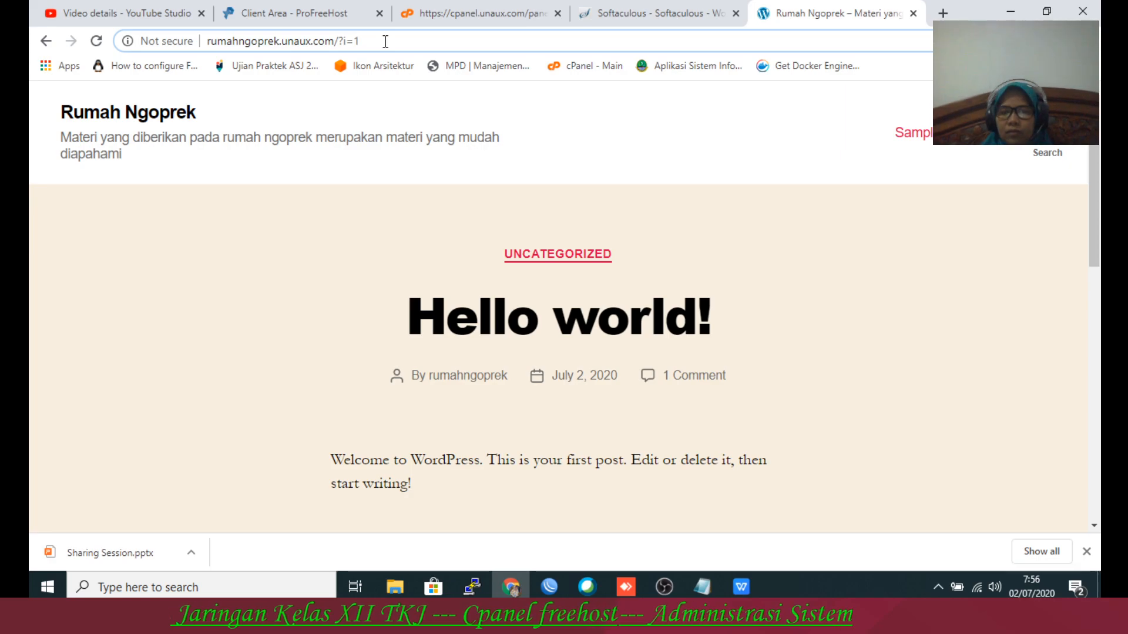
key("BackSpace")
key("BackSpace")
key("BackSpace")
key("BackSpace")
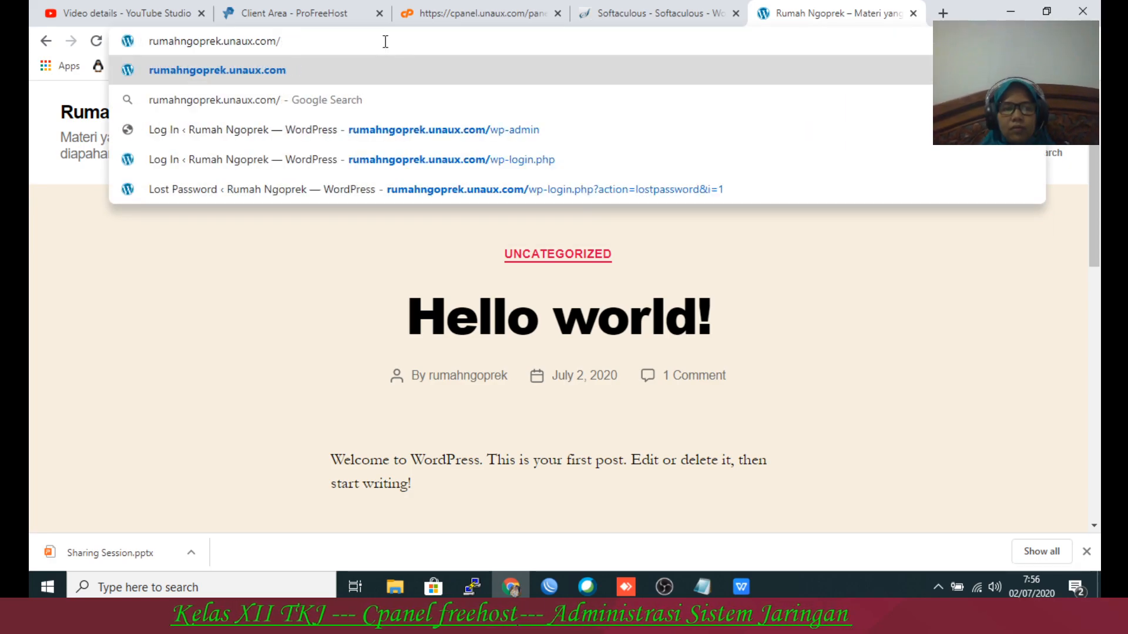
type("wp-ad")
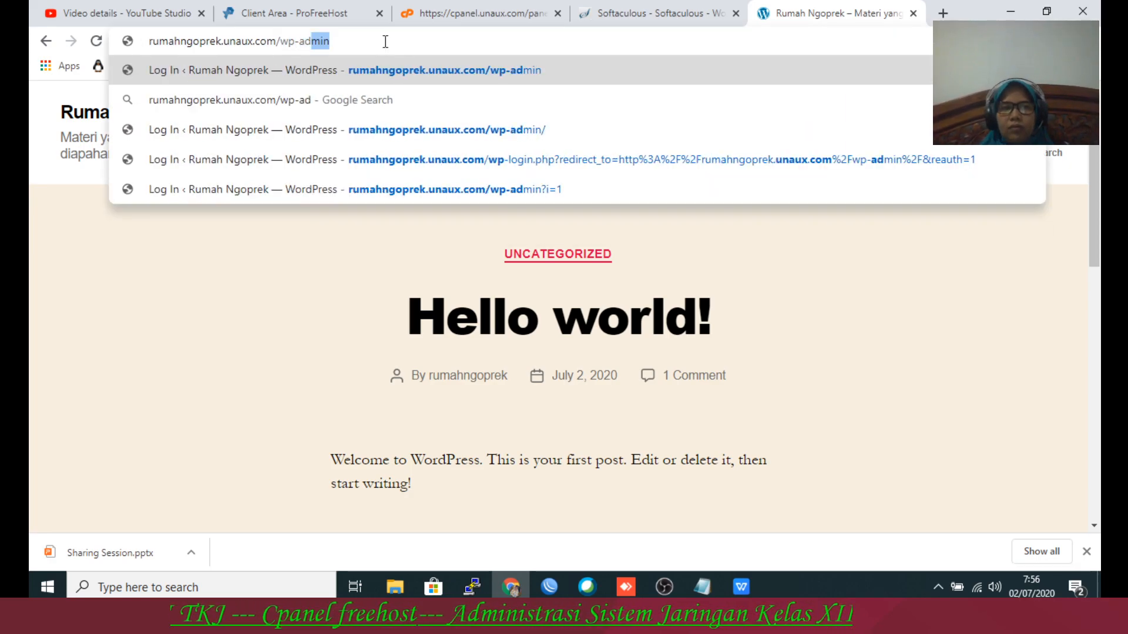
key("Return")
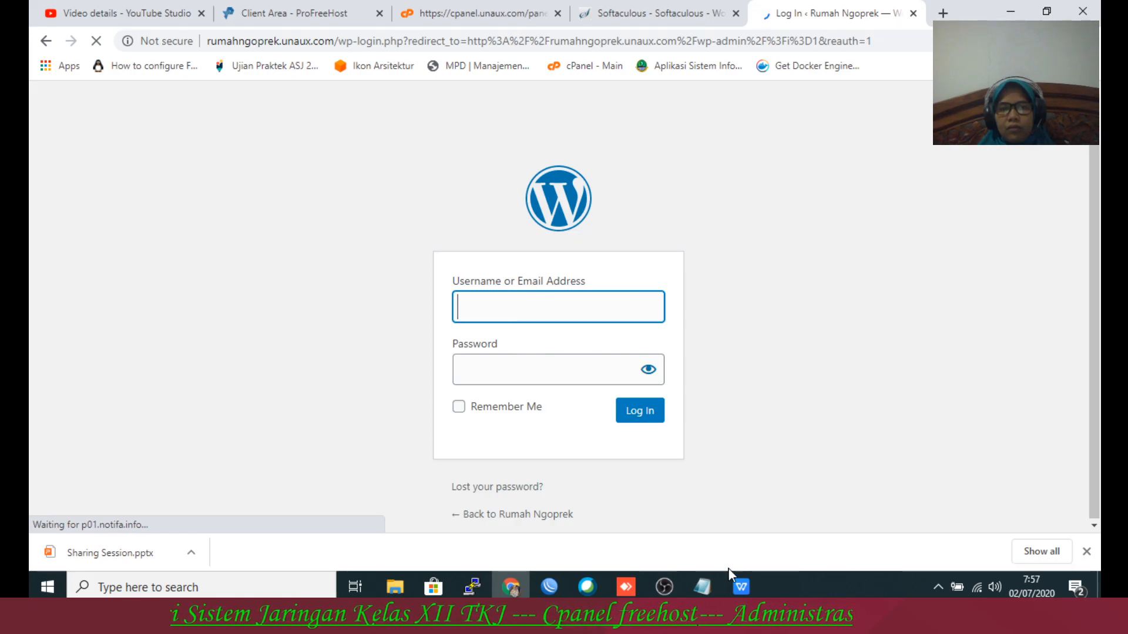
Check the usernames in the Notepad credentials file, and try to log in to WordPress with the browser's saved email and password
left_click(705, 587)
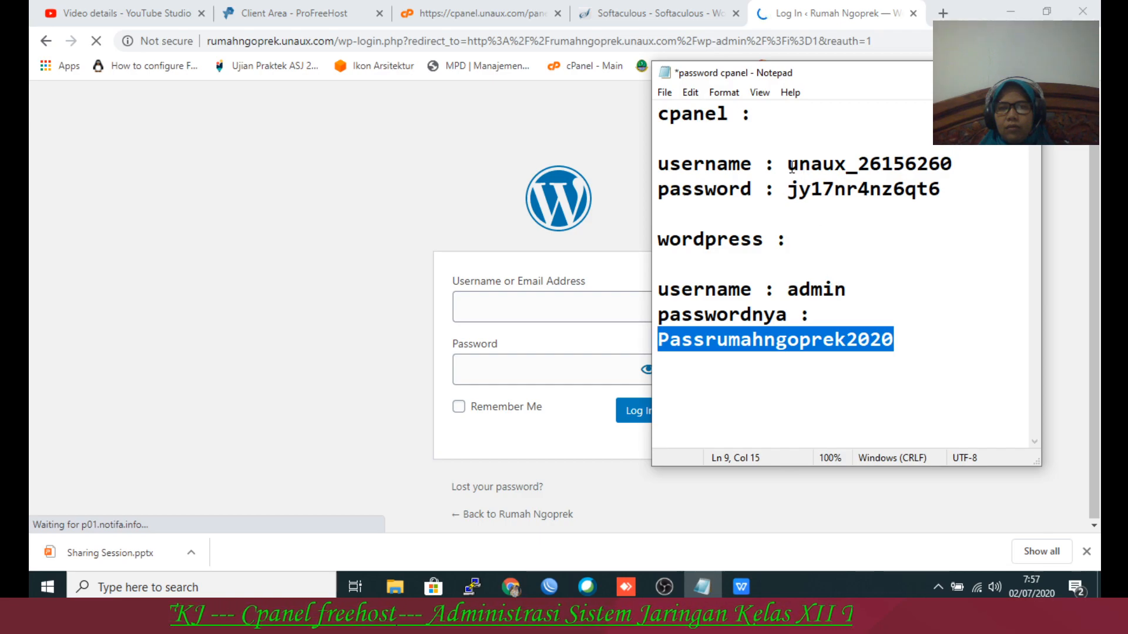
left_click_drag(787, 165, 980, 154)
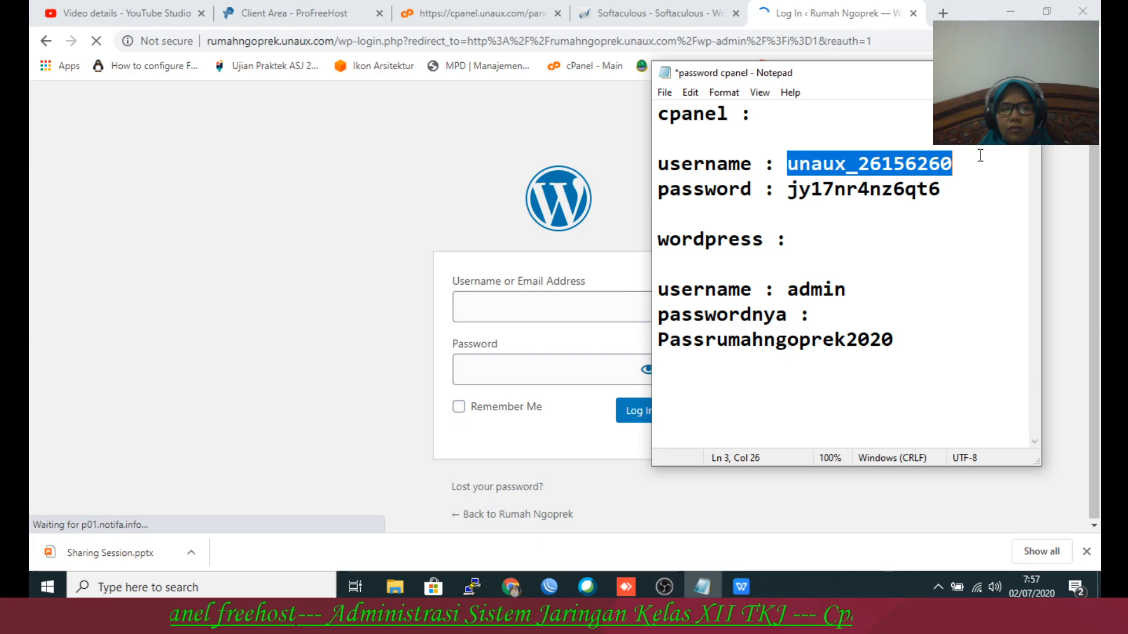
left_click(504, 310)
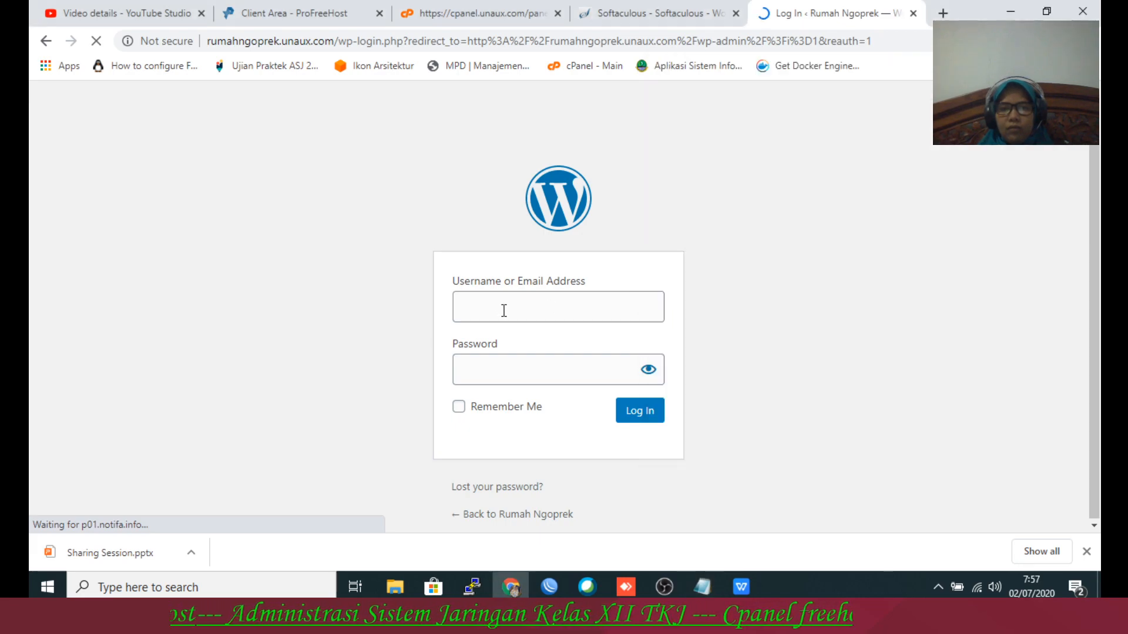
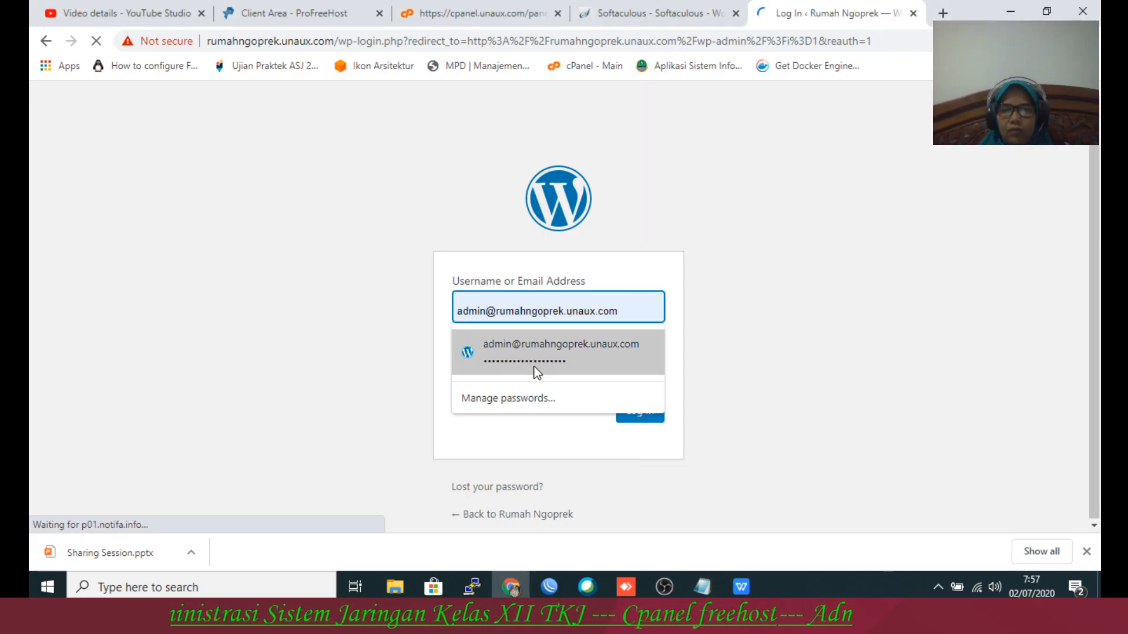
left_click(534, 359)
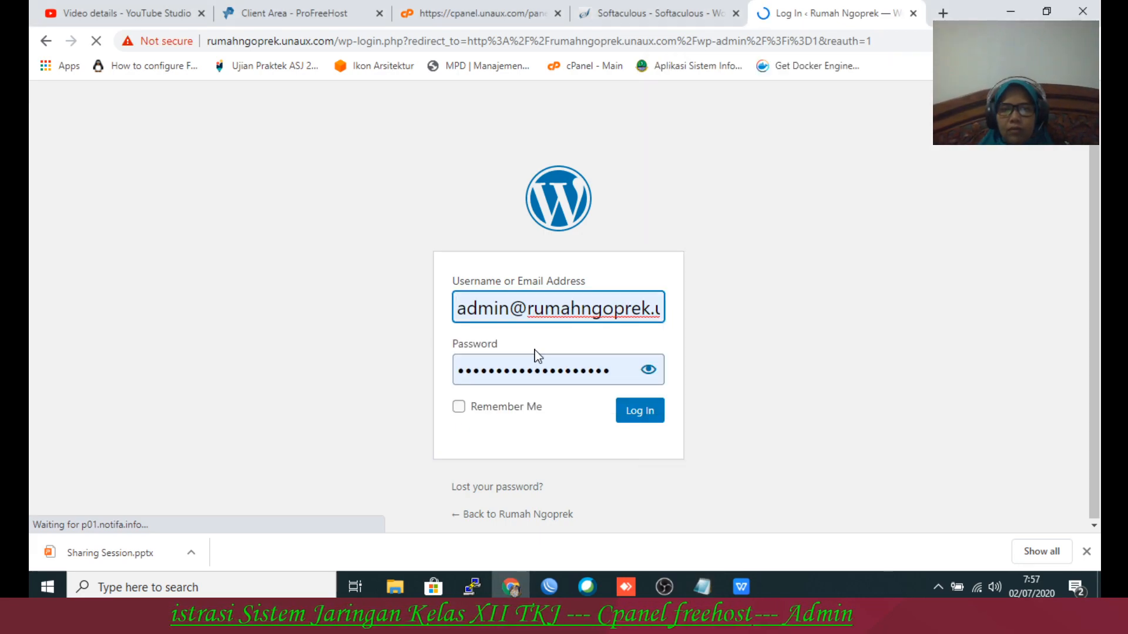
left_click(638, 413)
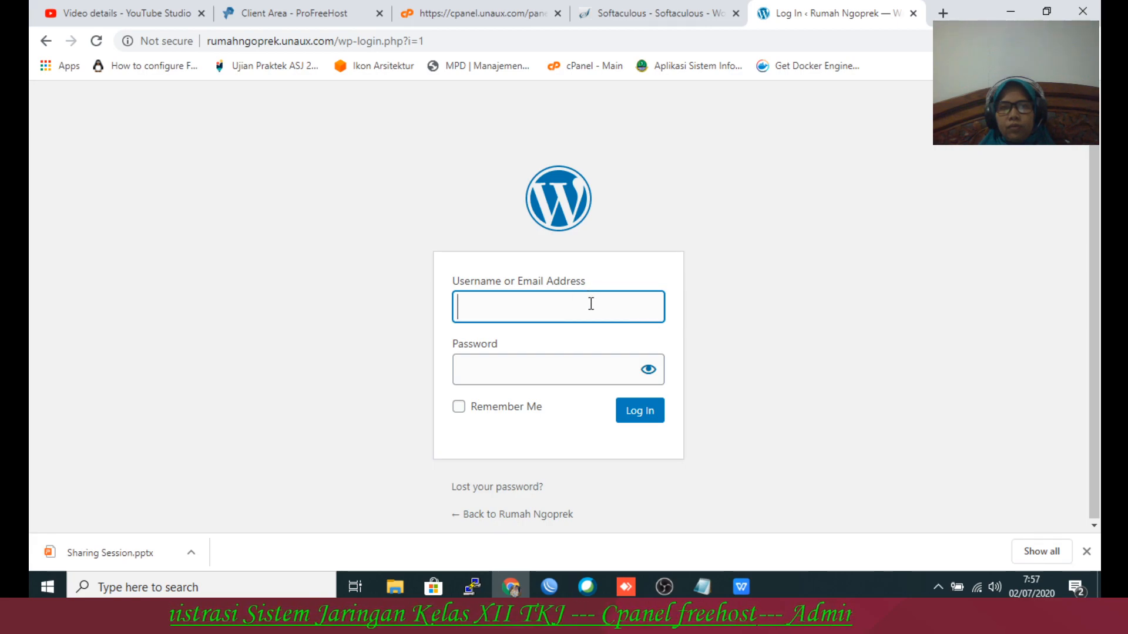
Try to log in to WordPress with the username admin and the account password
type("admin")
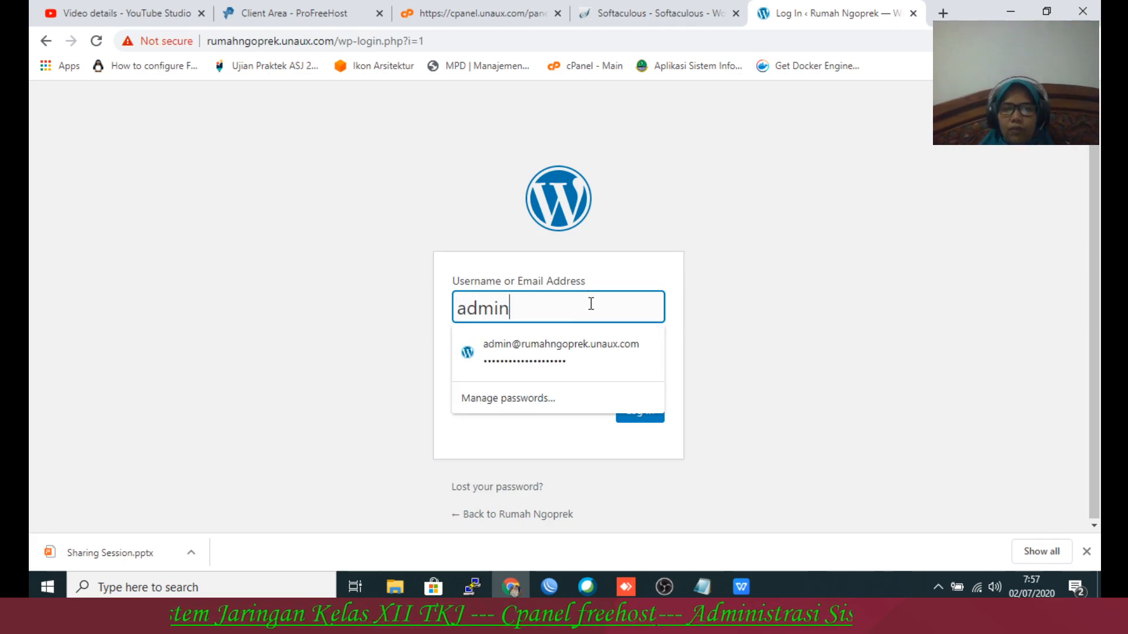
key("Tab")
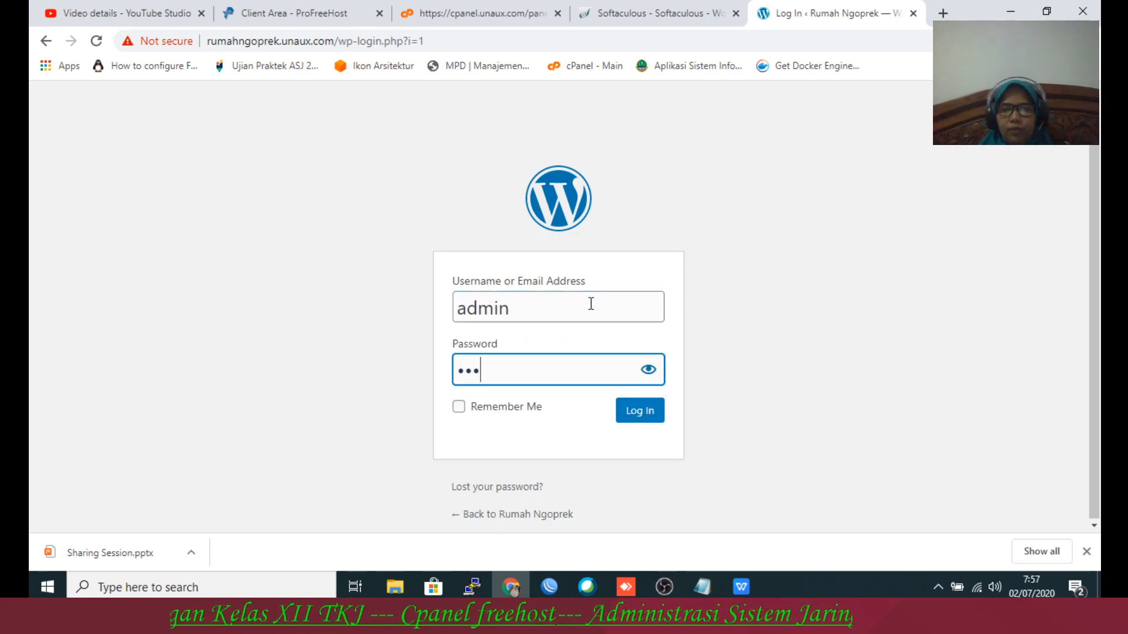
left_click(630, 413)
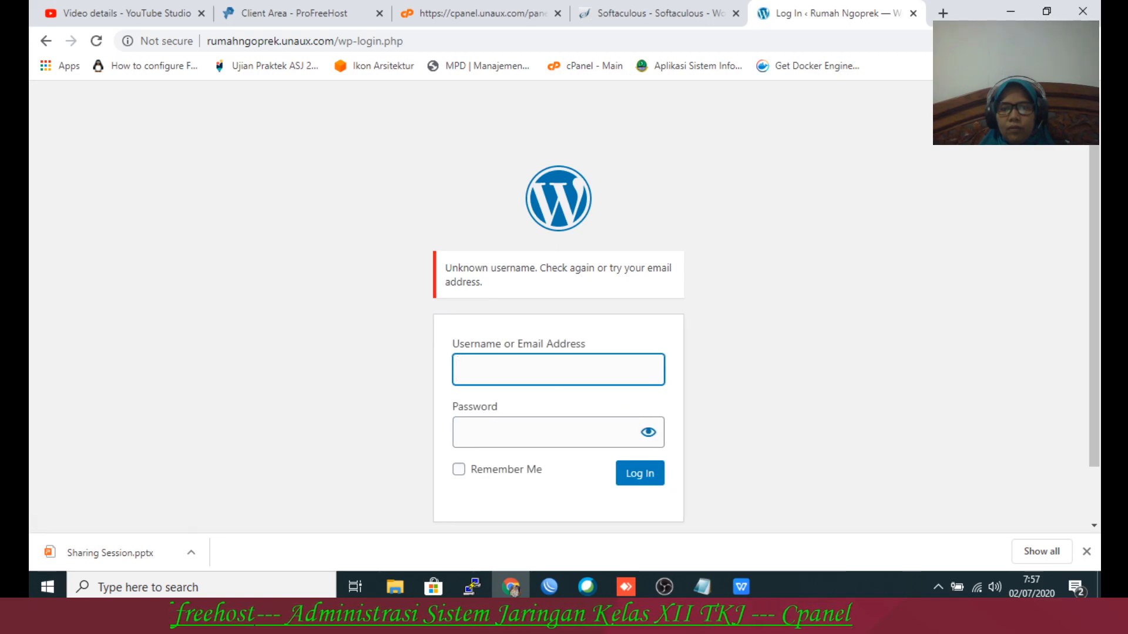
Check the WordPress credentials in the Notepad file, and fill in rumahngoprek as the username on the login page
left_click(702, 587)
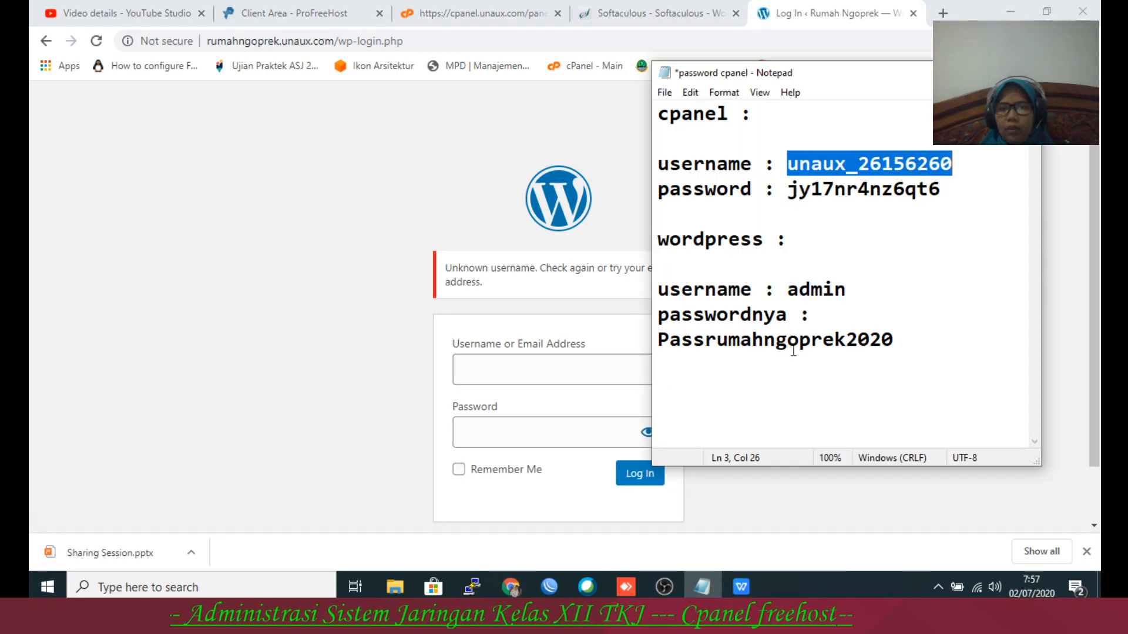
left_click(534, 374)
type("ru")
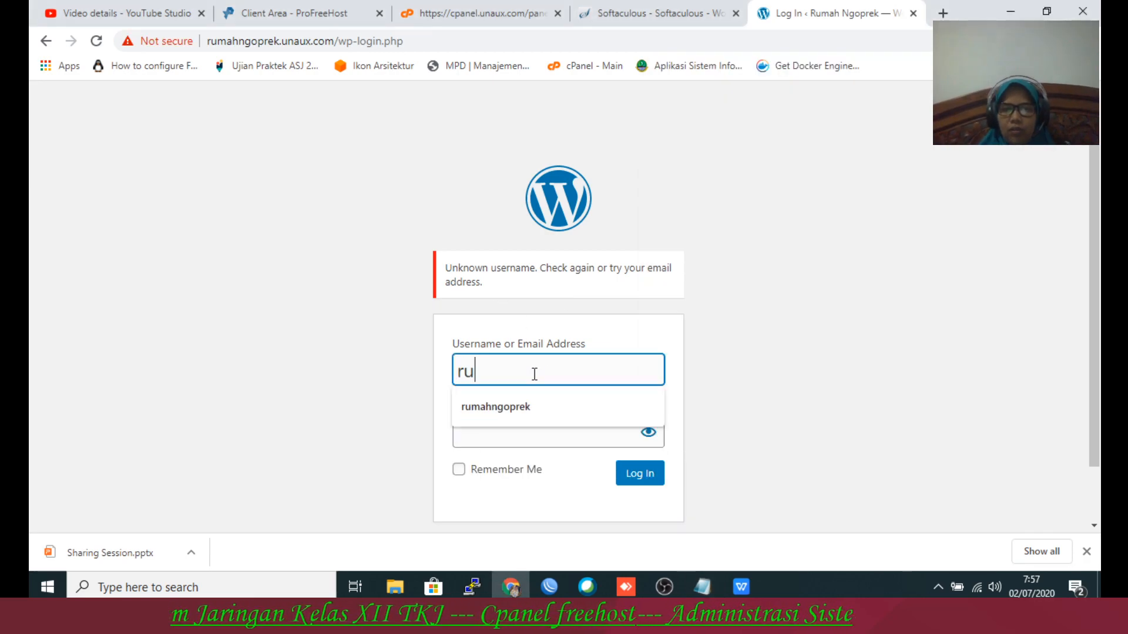
left_click(507, 409)
Try to log in to WordPress as rumahngoprek with the account password
left_click(497, 435)
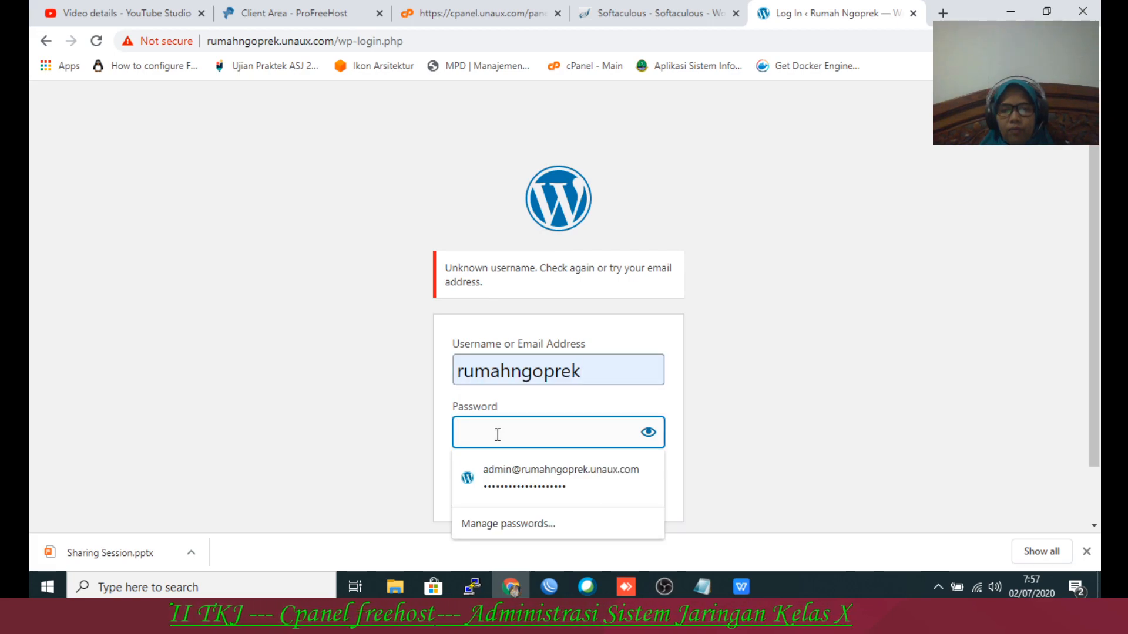
type("r")
type("•••")
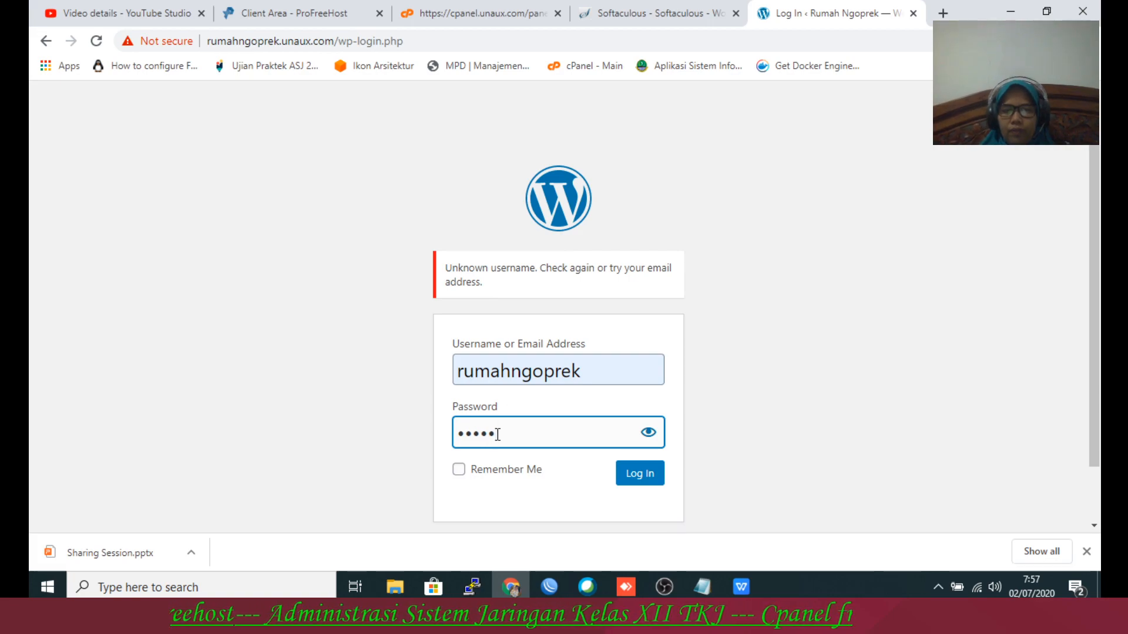
type("•")
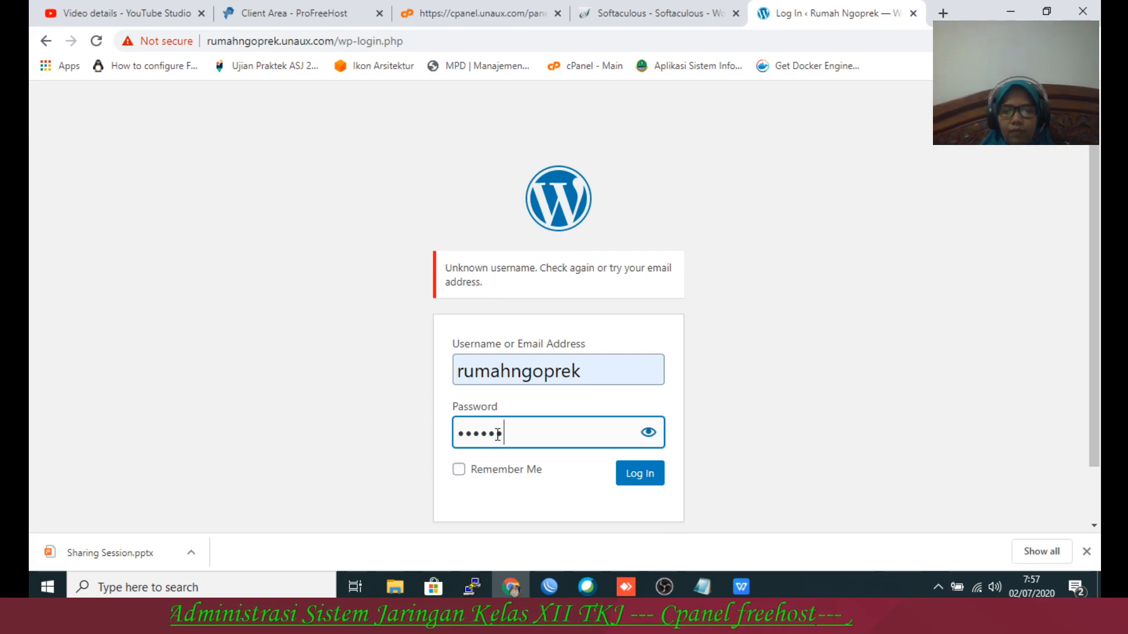
type("••••••")
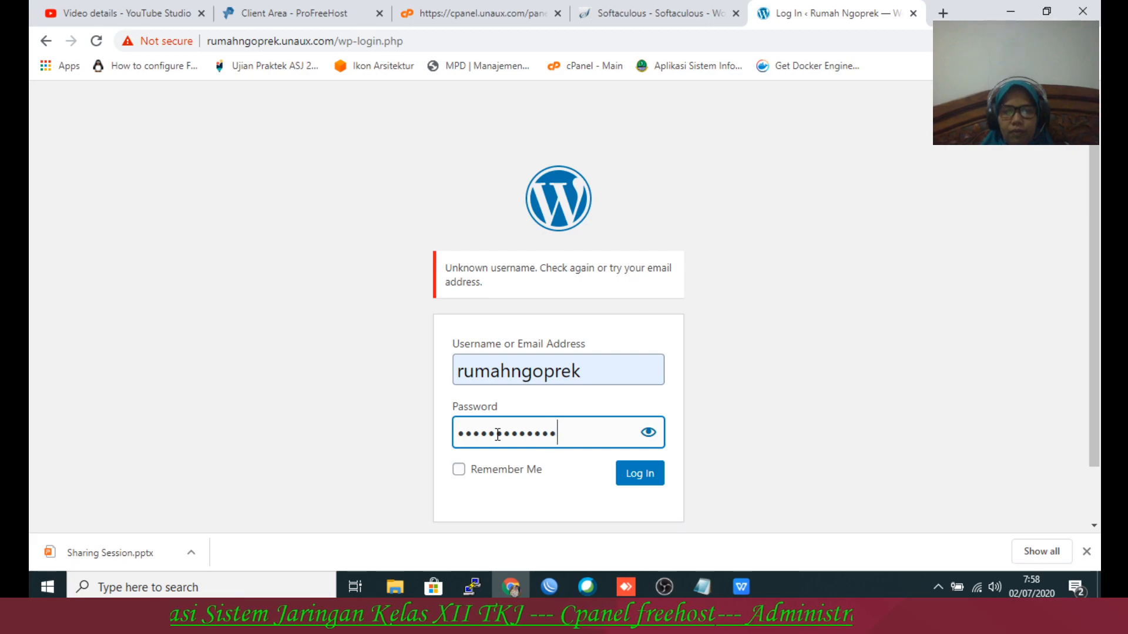
type("•••")
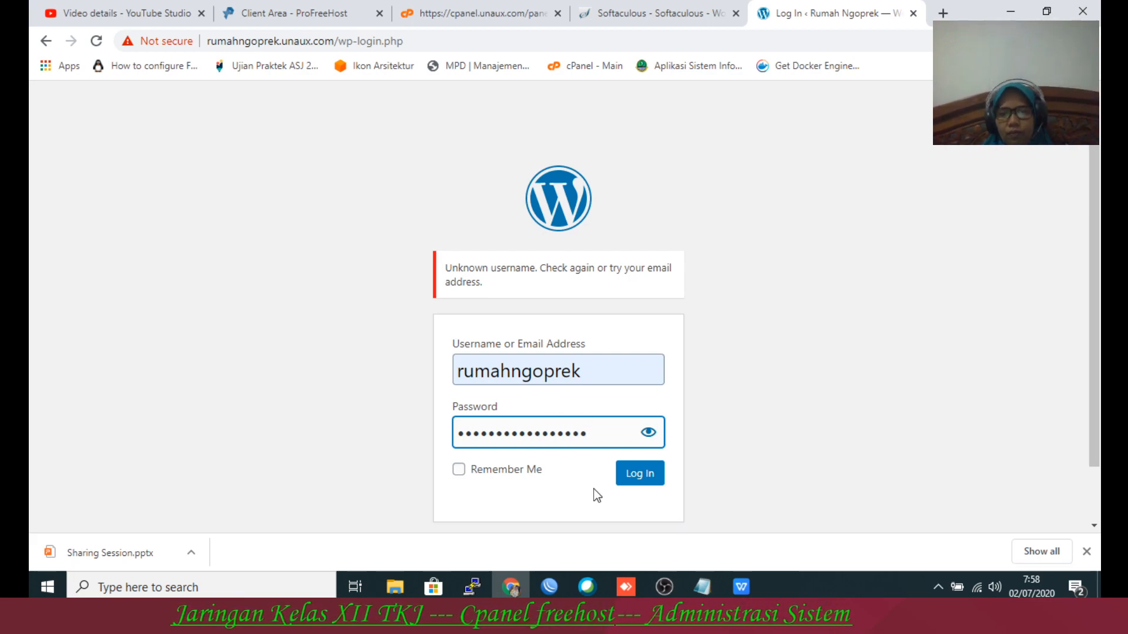
left_click(646, 473)
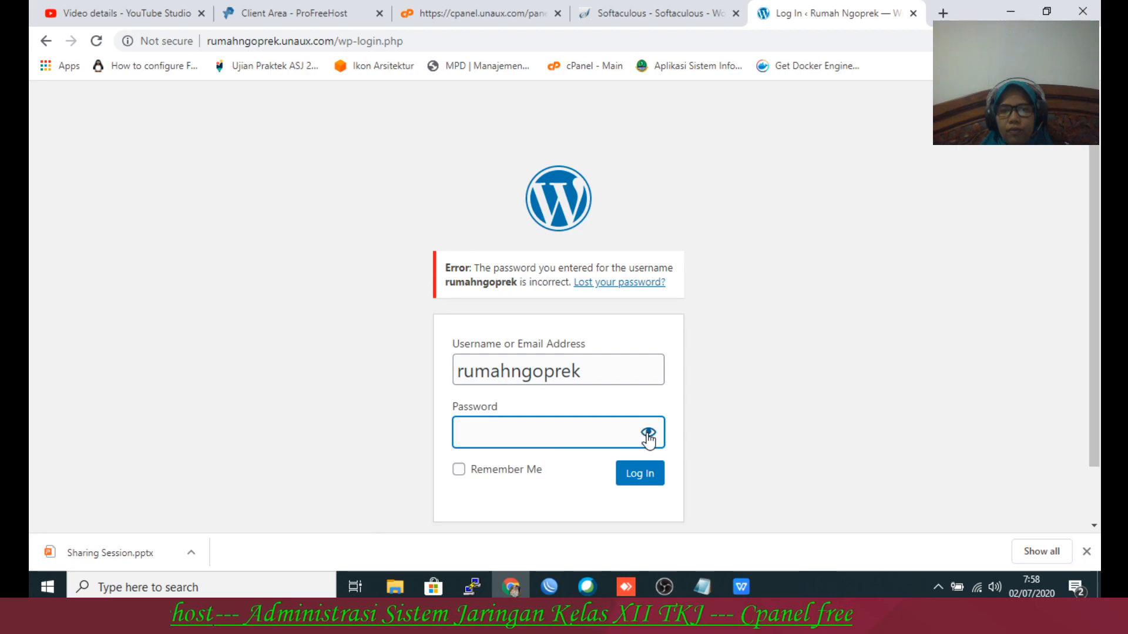
Enter the account password again for rumahngoprek, reveal it to check the spelling, and log in to the WordPress admin area
left_click(568, 433)
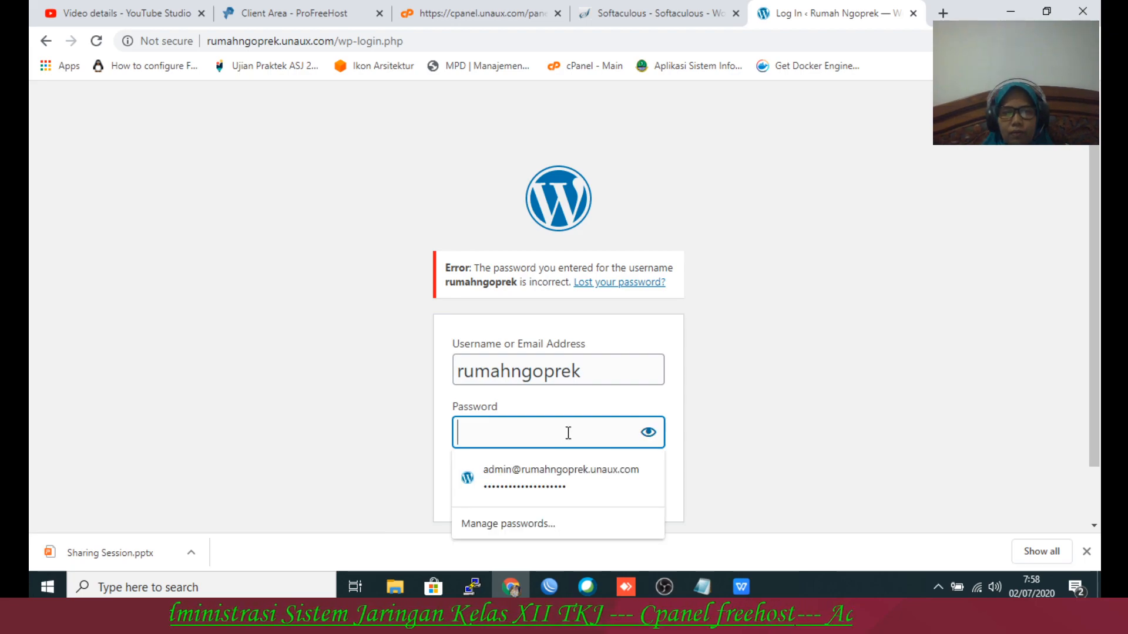
type("•")
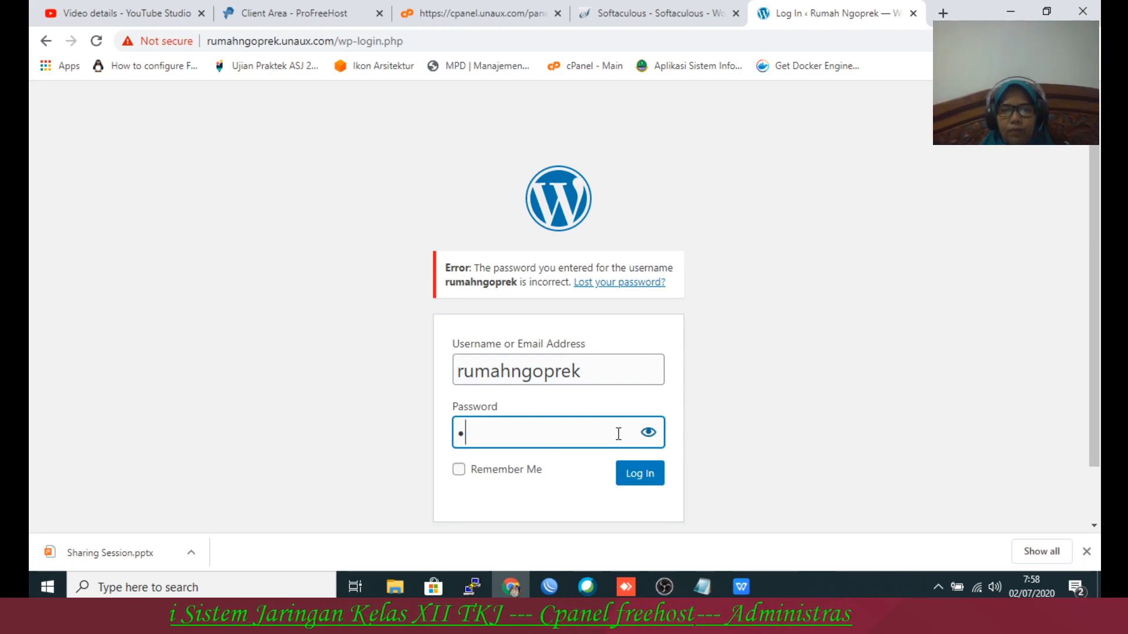
type("•••••")
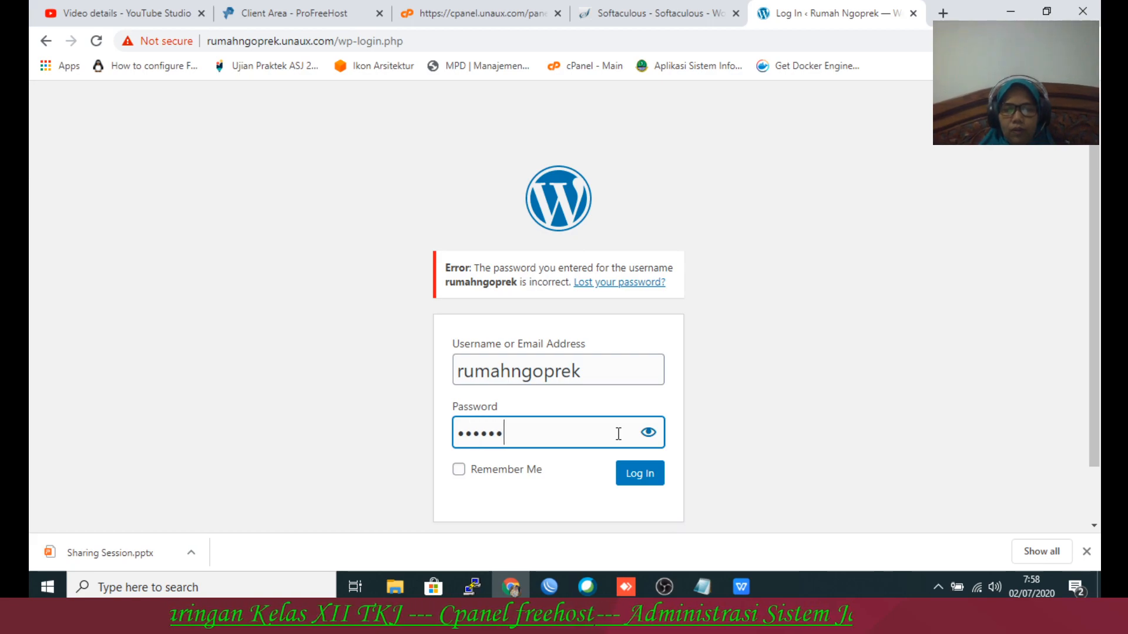
type("••••••••")
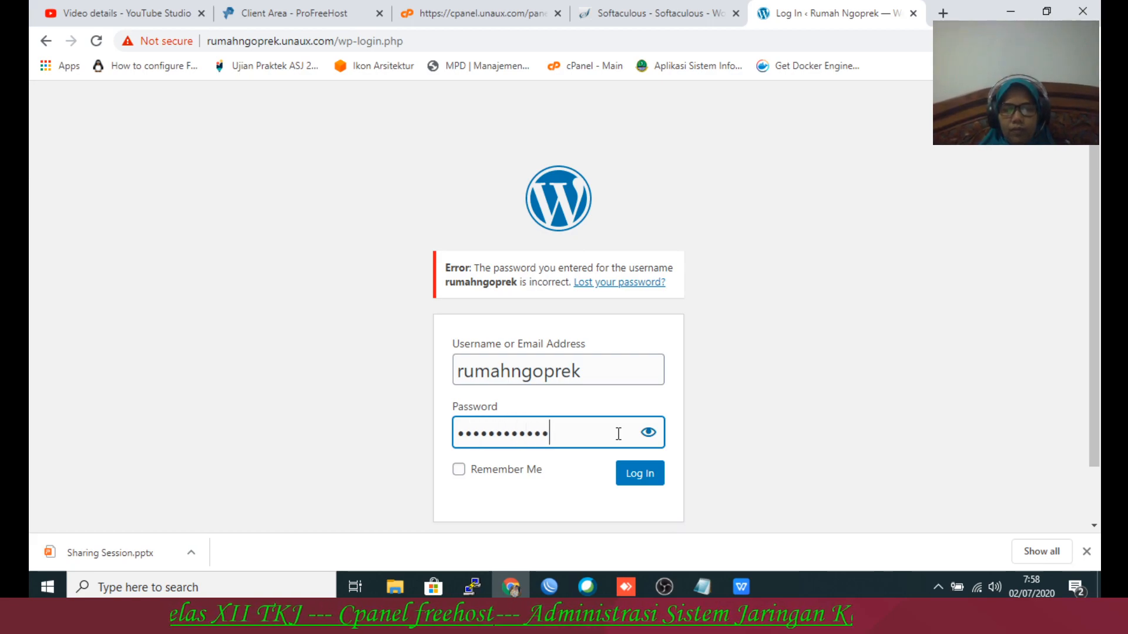
type("••")
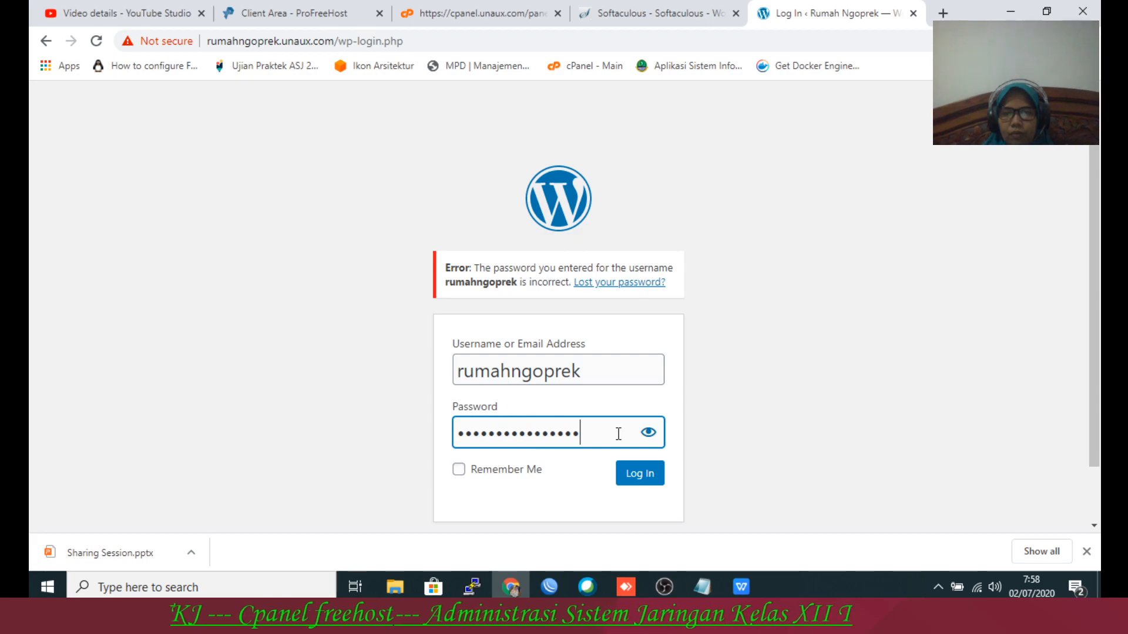
left_click(648, 435)
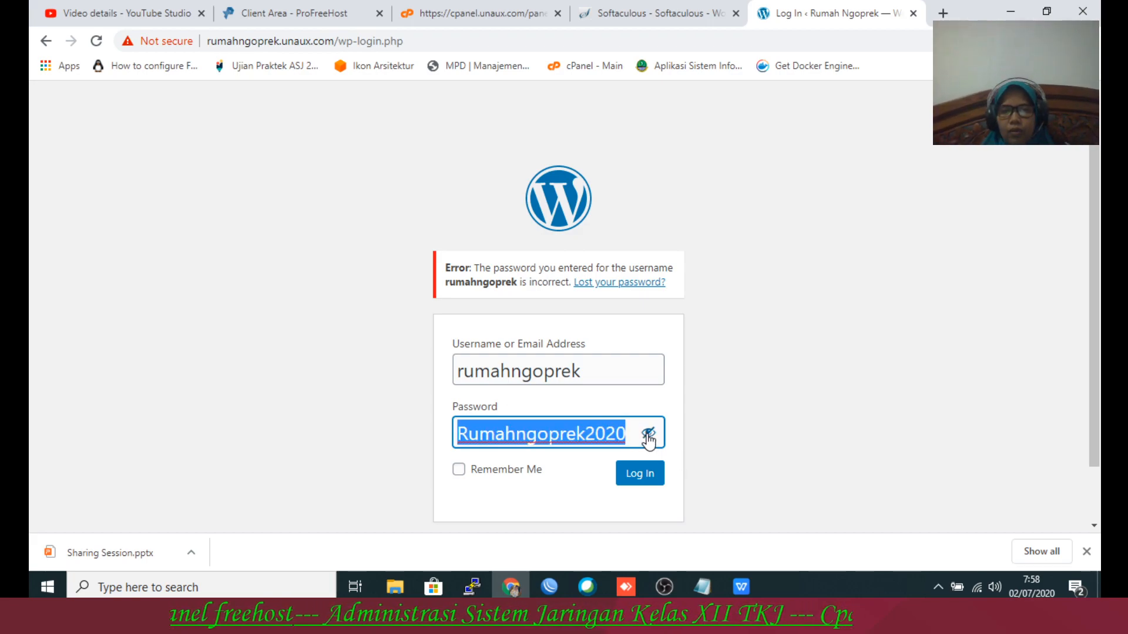
left_click(642, 477)
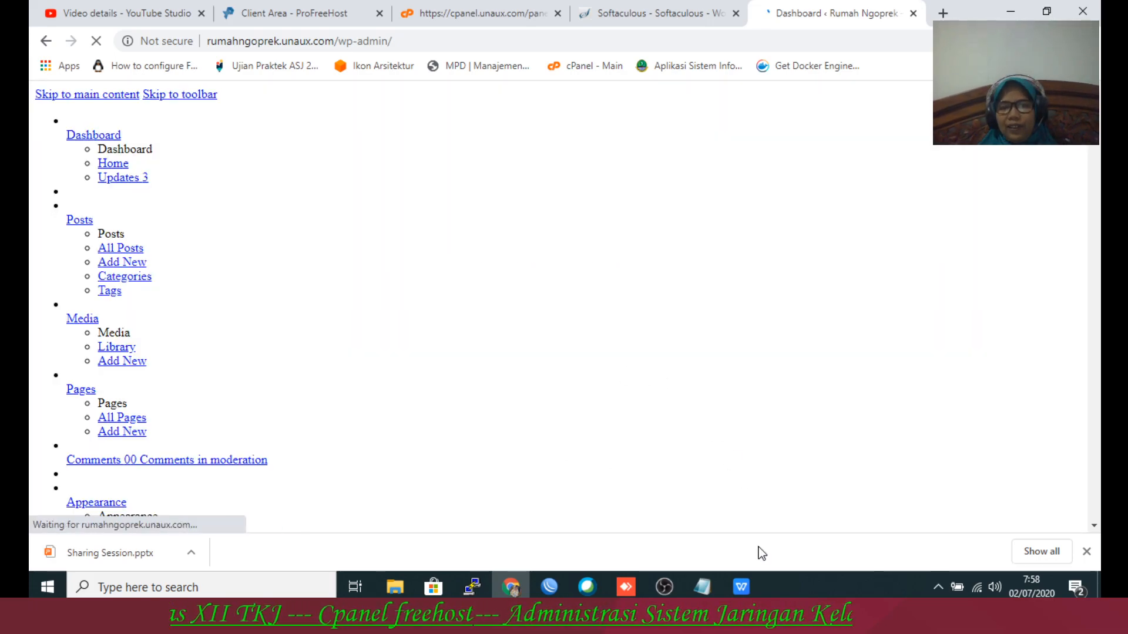
Switch to the Notepad credentials file and change the WordPress username to rumahngoprek
left_click(703, 586)
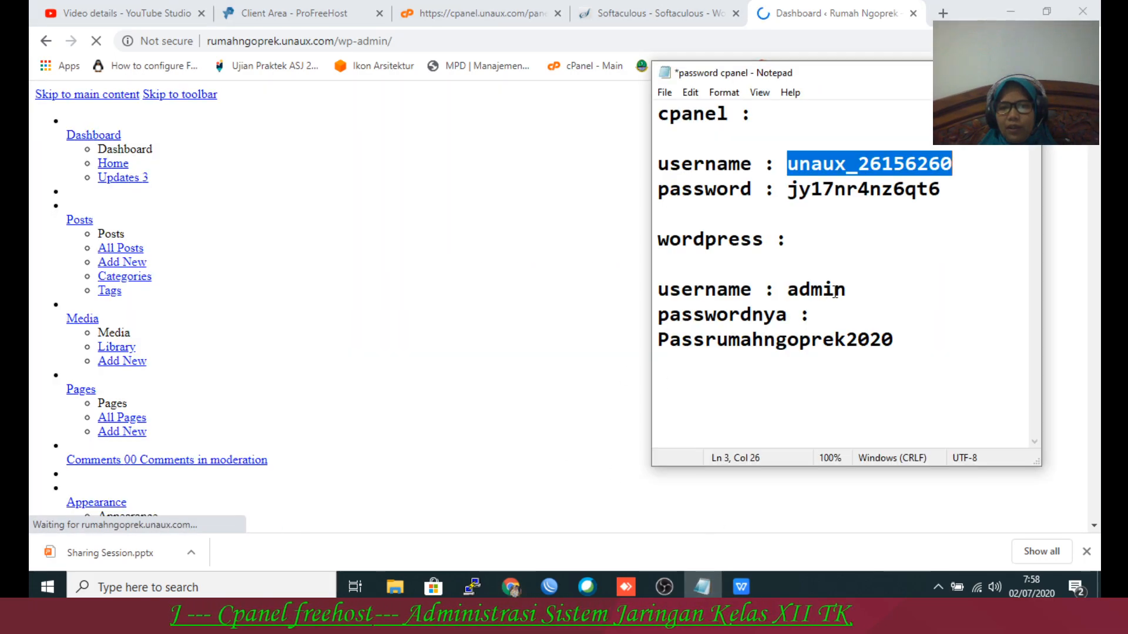
left_click_drag(847, 289, 787, 289)
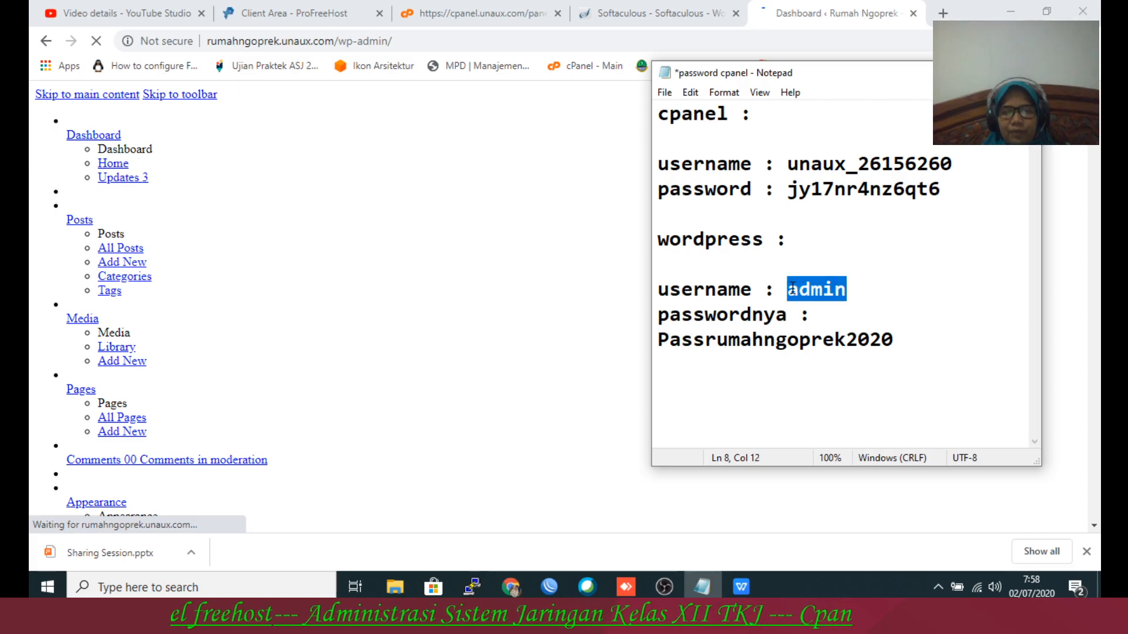
type("rumahn")
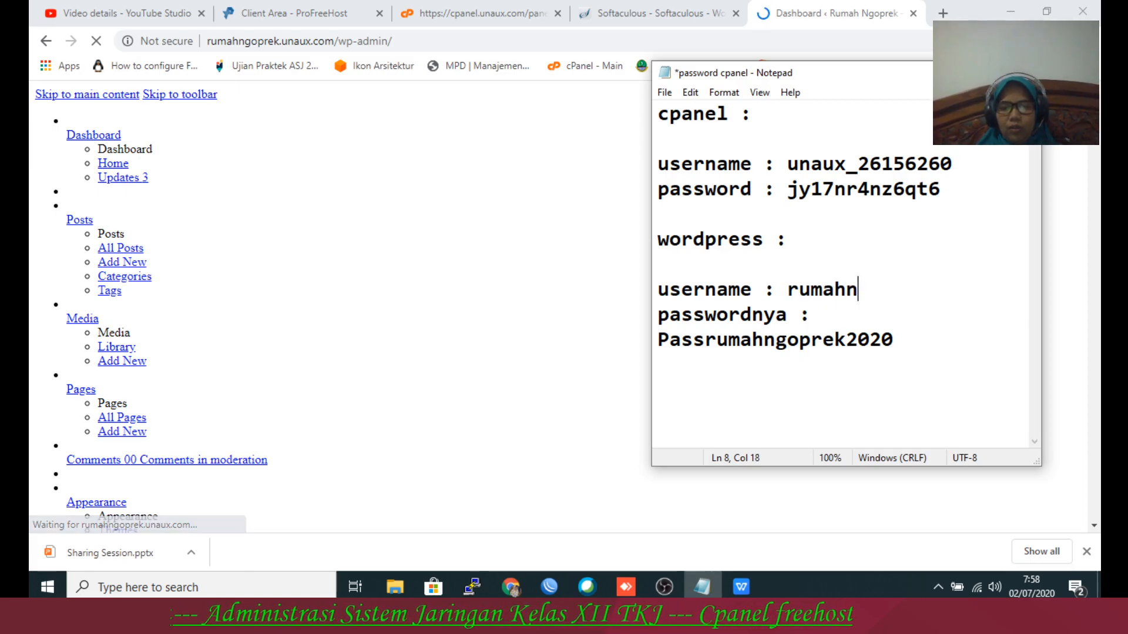
type("goprek")
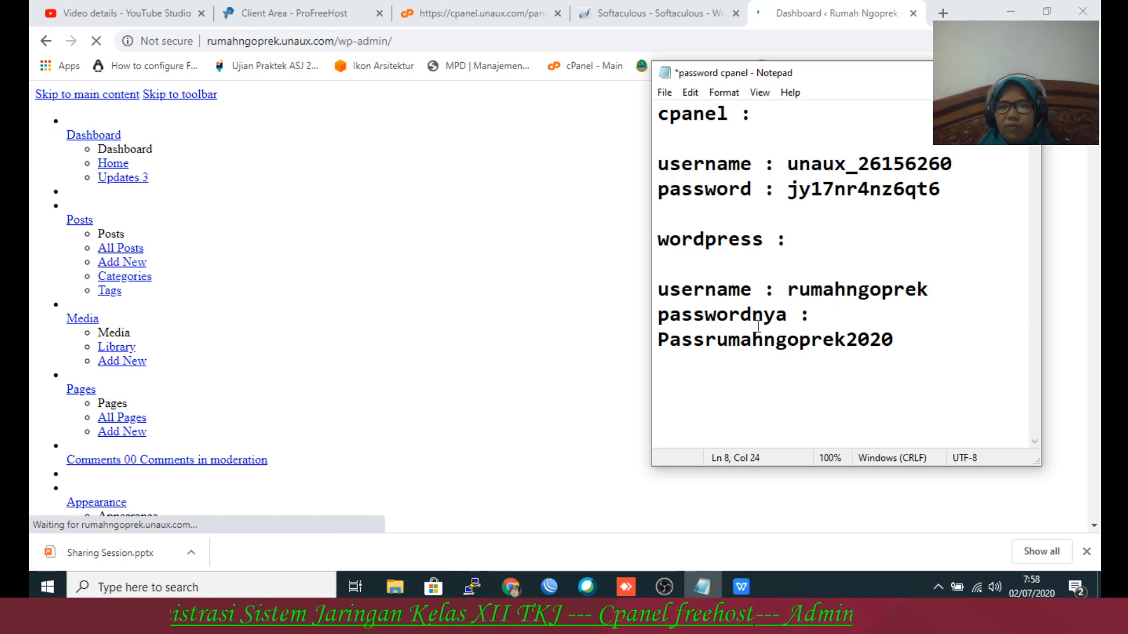
Correct the WordPress password in the Notepad file, put it on the same line as its label, and minimize Notepad
left_click(712, 345)
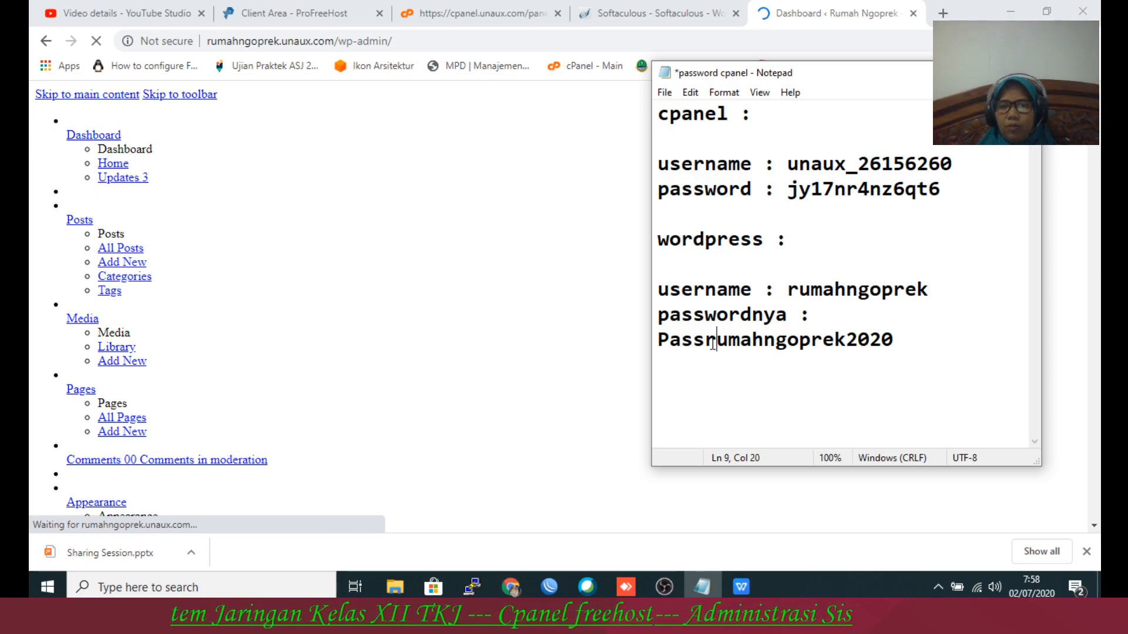
key("BackSpace")
key("BackSpace")
key("BackSpace")
key("BackSpace")
key("BackSpace")
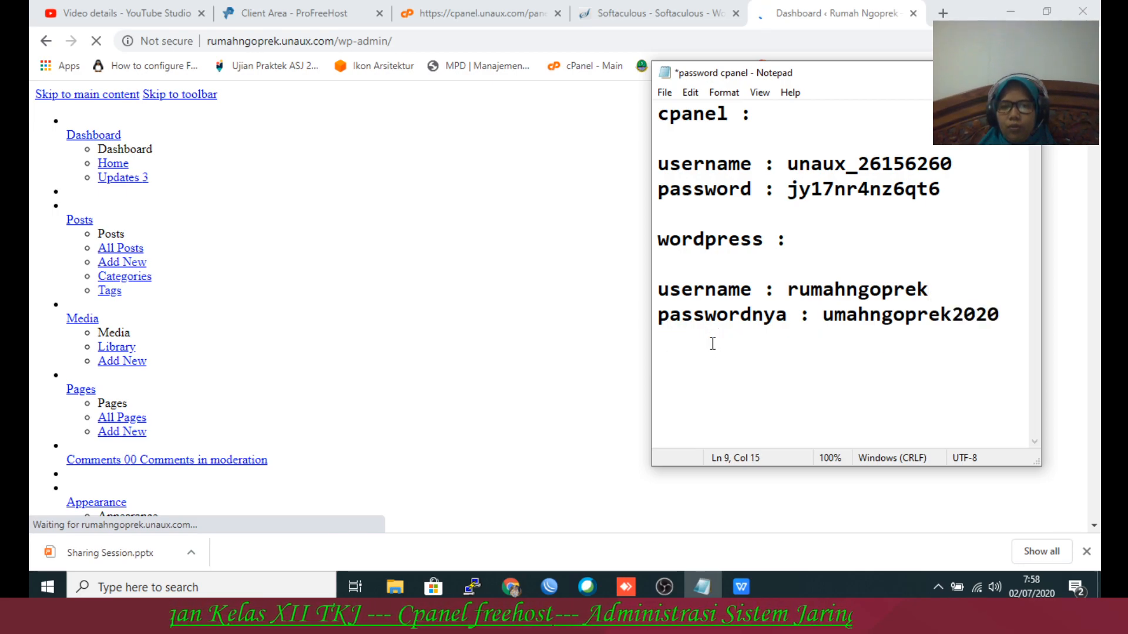
type("R")
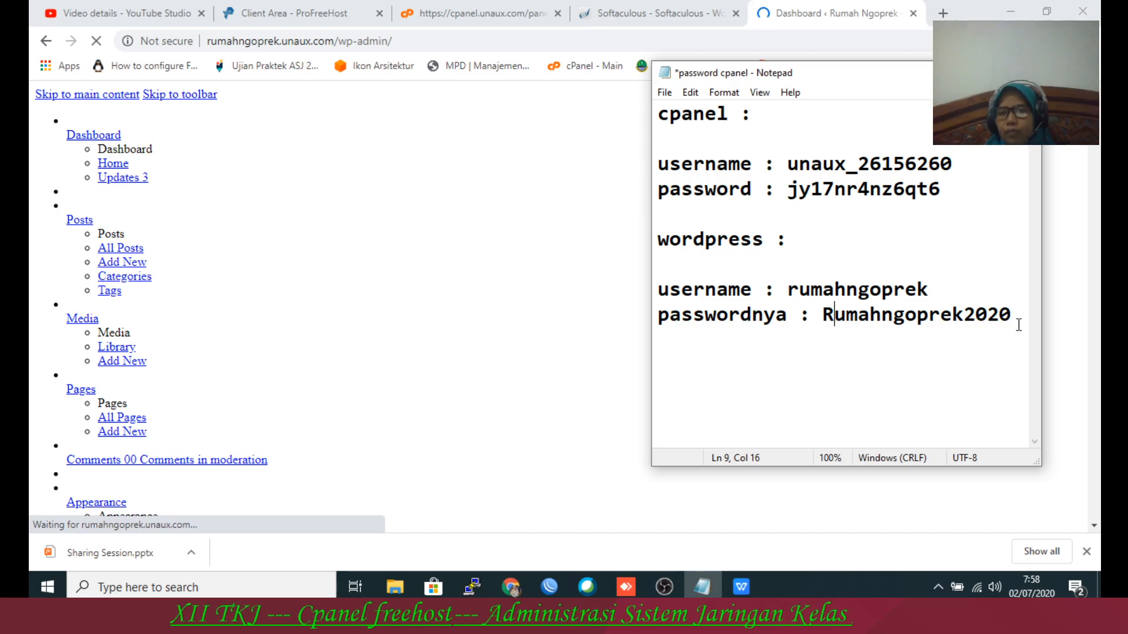
left_click(951, 73)
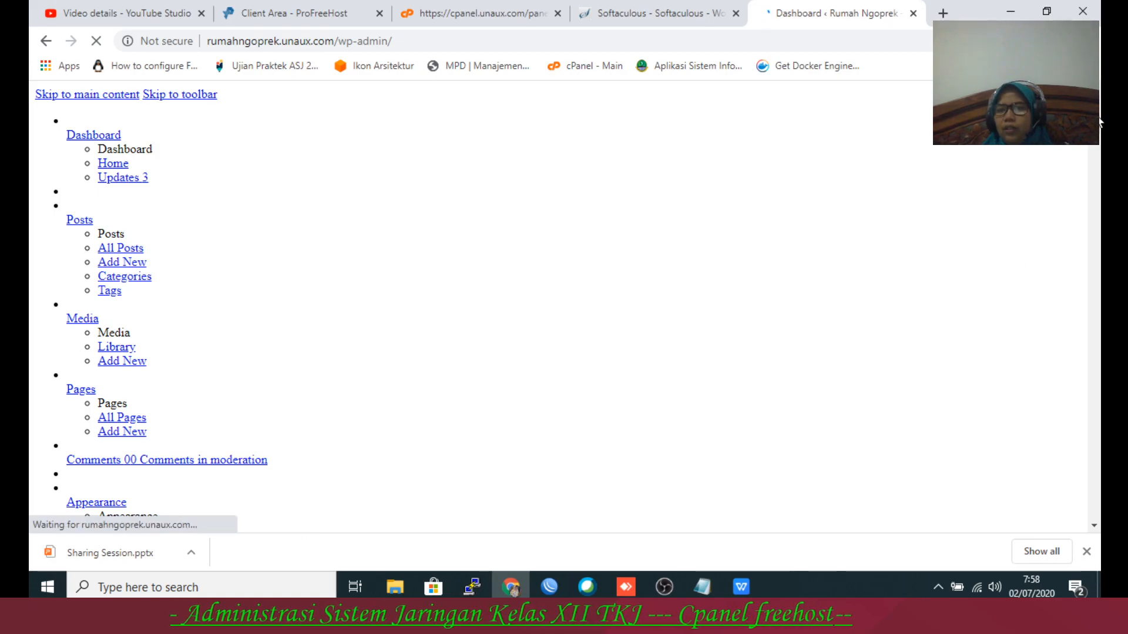
Reveal the password in the browser's save prompt, save the rumahngoprek login, and reload the WordPress dashboard page
mouse_move(1099, 121)
left_mouse_down()
mouse_move(1095, 159)
mouse_move(1096, 144)
left_mouse_up()
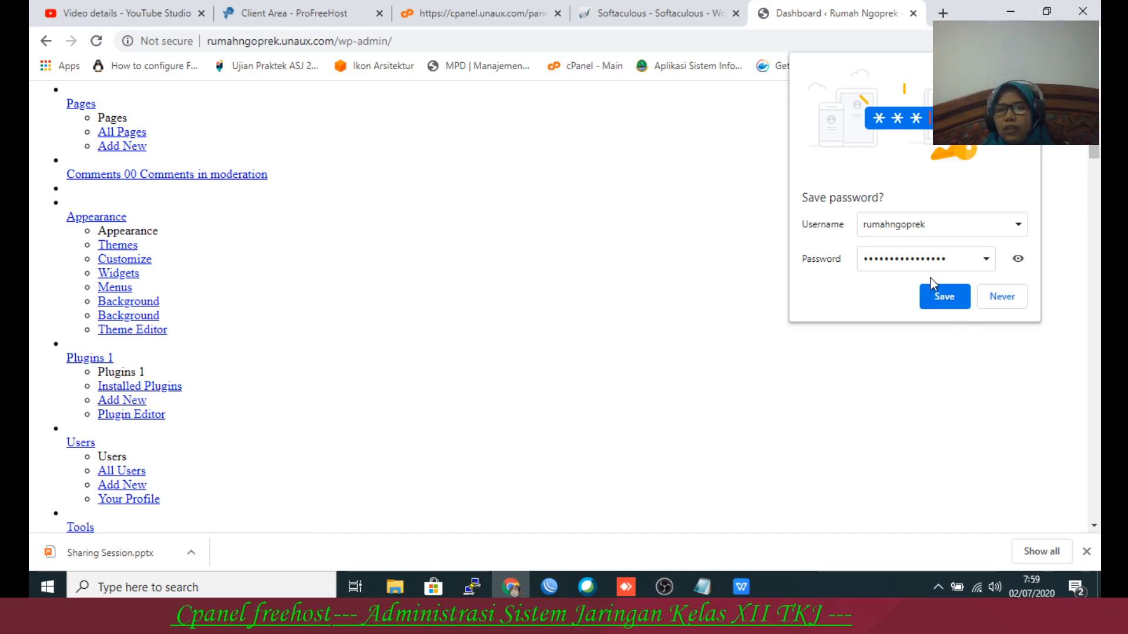
left_click(986, 260)
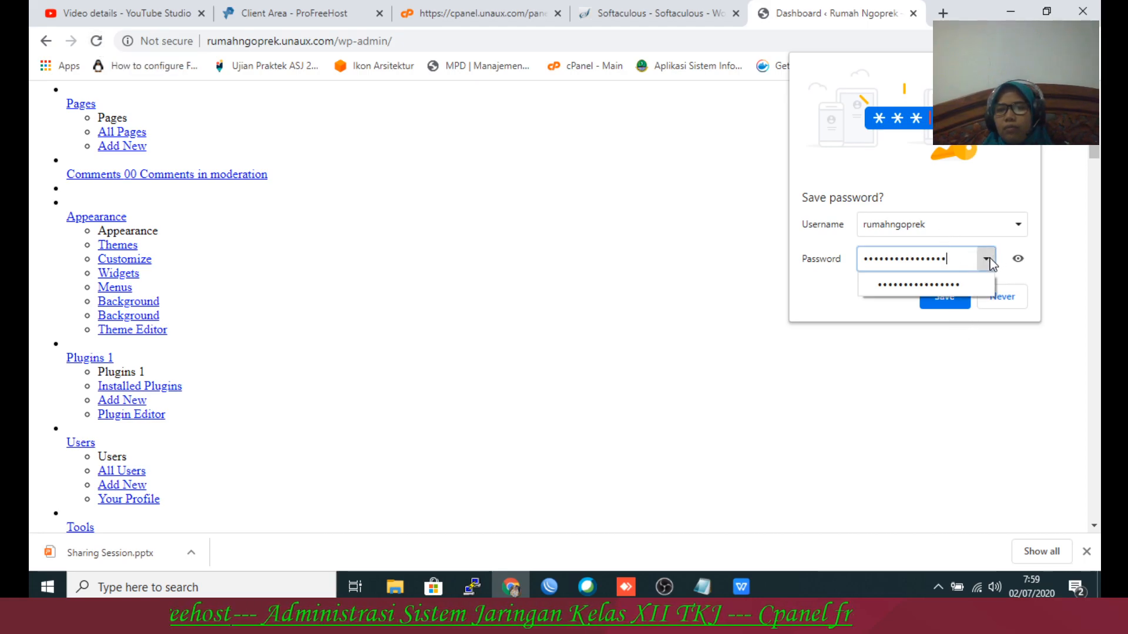
left_click(1018, 261)
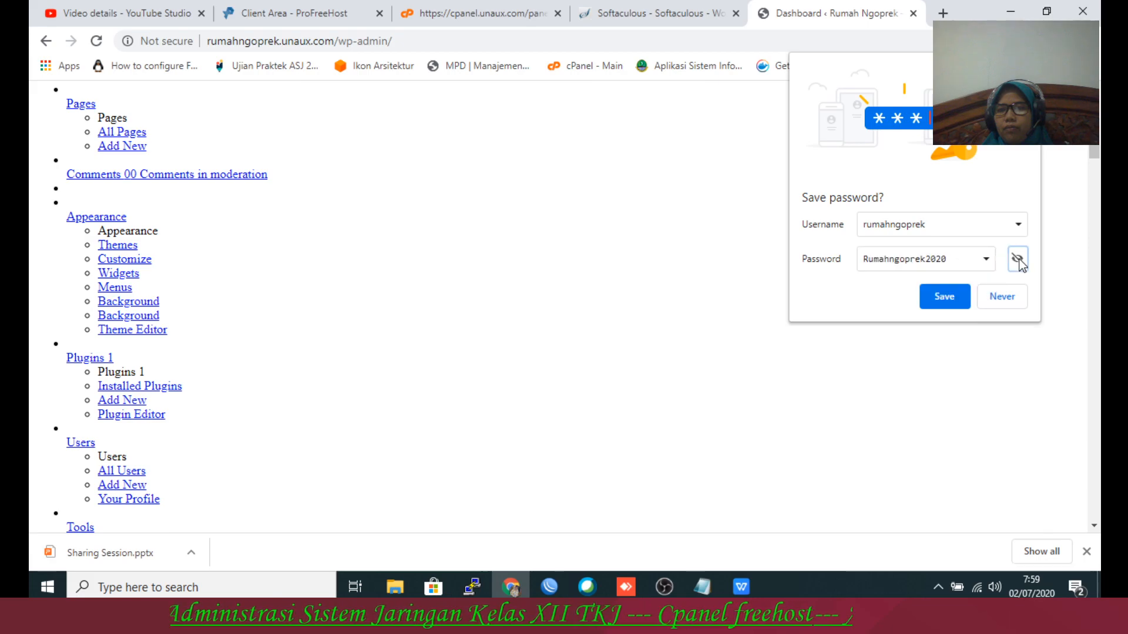
left_click(942, 298)
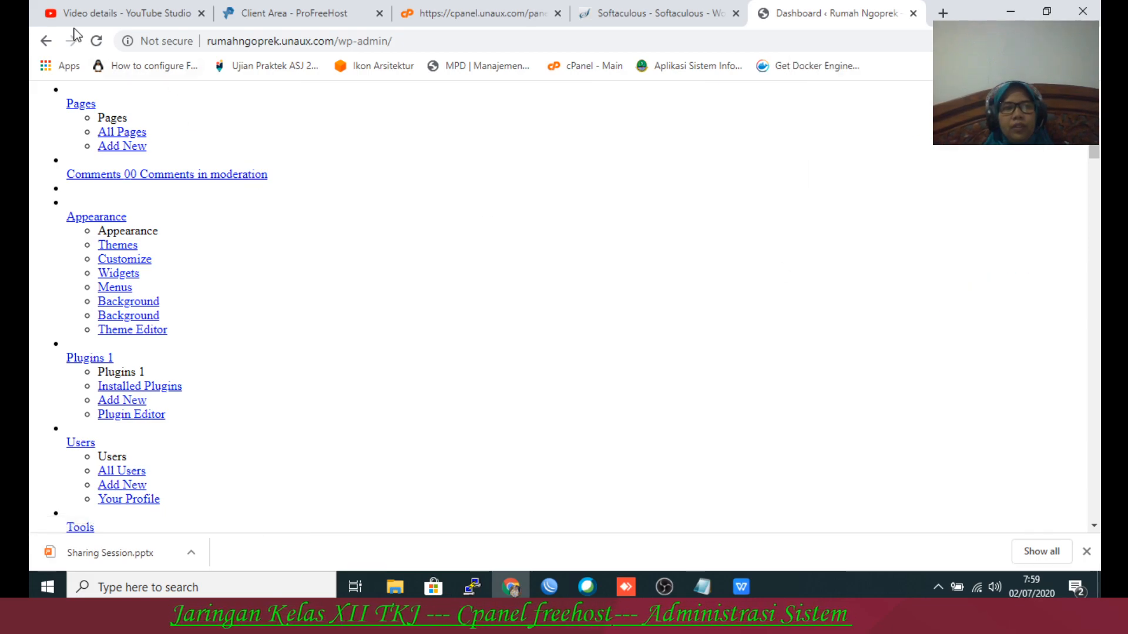
left_click(96, 42)
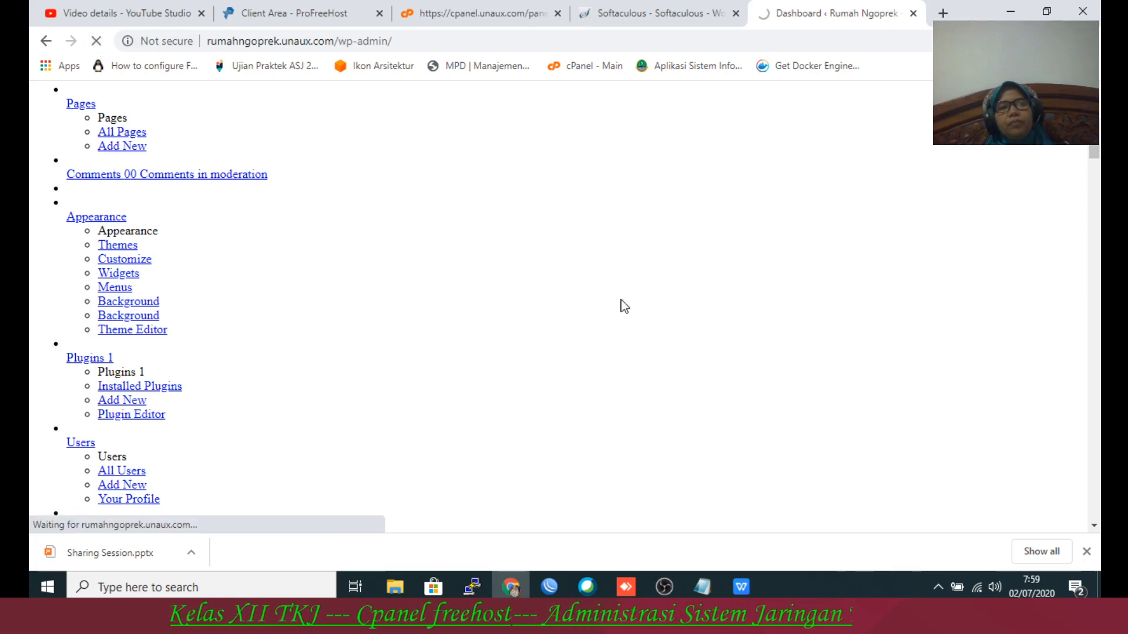
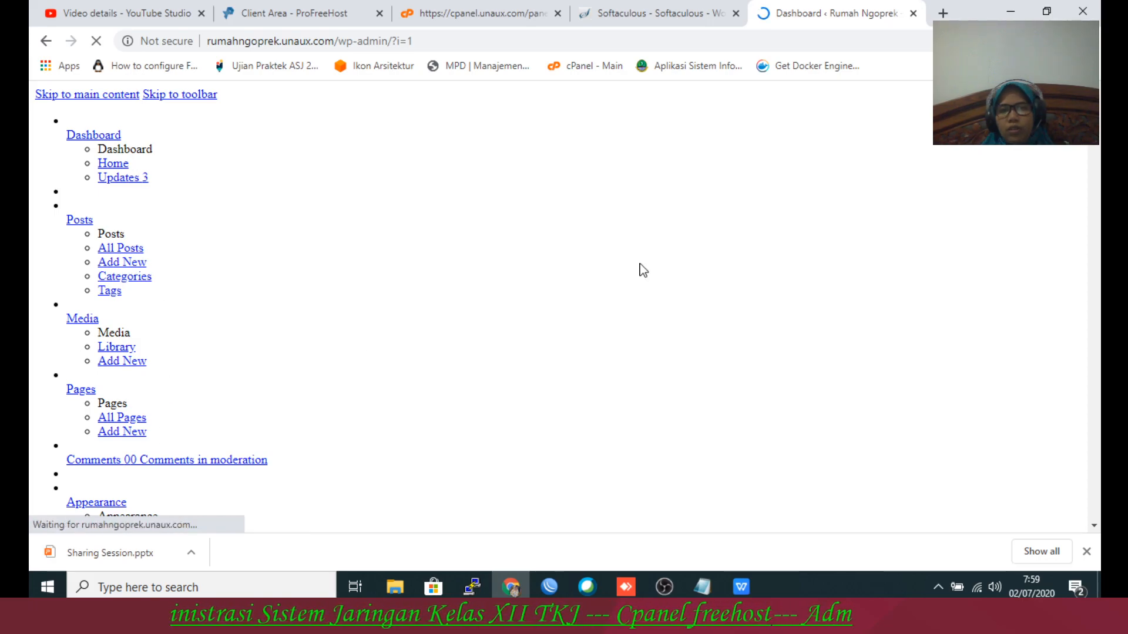
Examine the unstyled dashboard page, using its Skip to toolbar link and returning to the beginning of the page
mouse_move(1097, 123)
left_mouse_down()
mouse_move(1099, 170)
mouse_move(1099, 124)
left_mouse_up()
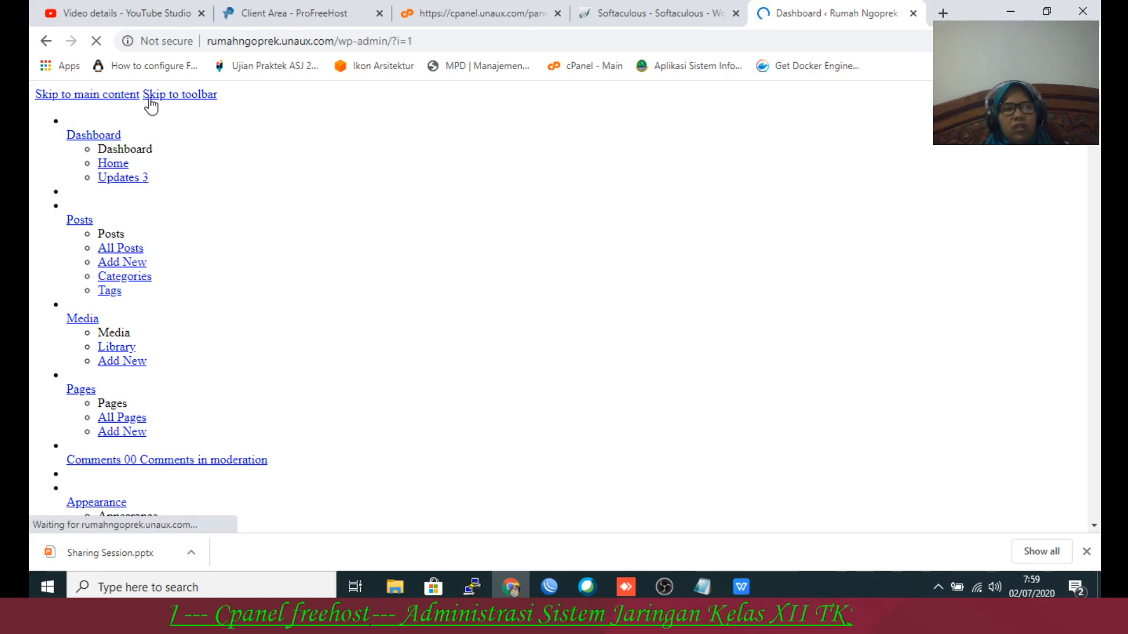
left_click(180, 95)
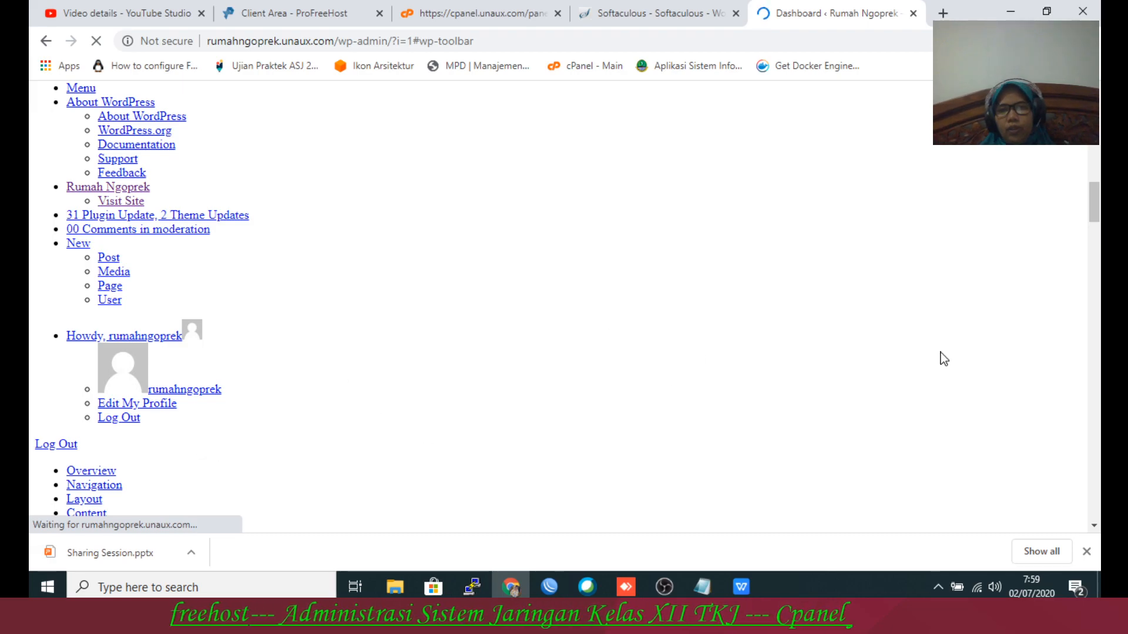
left_click_drag(1093, 203, 1070, 135)
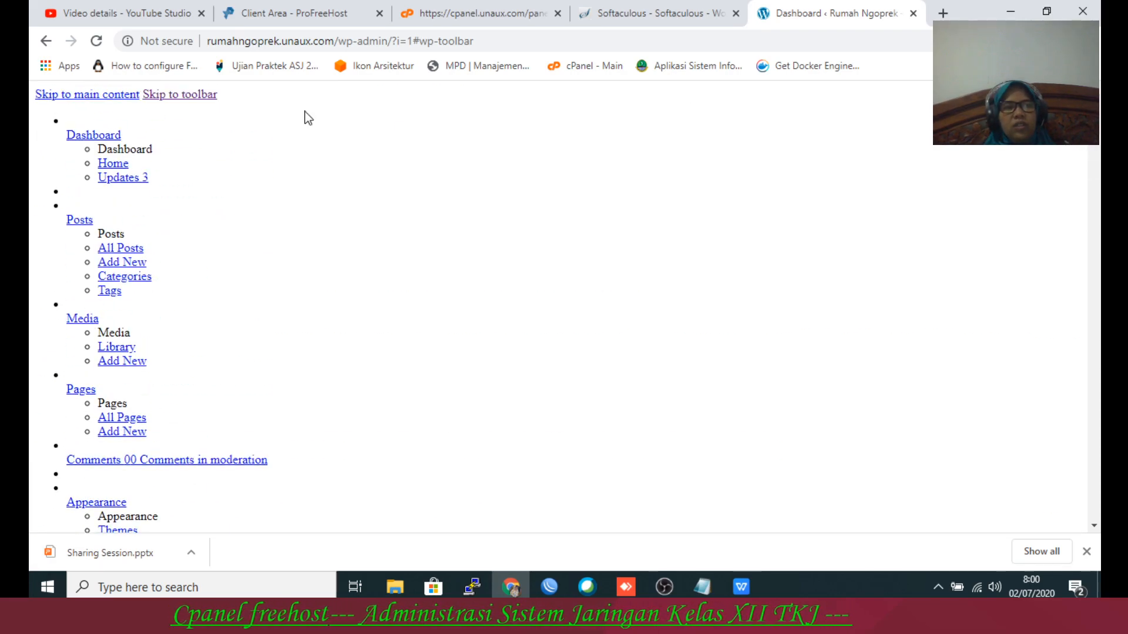
left_click(180, 96)
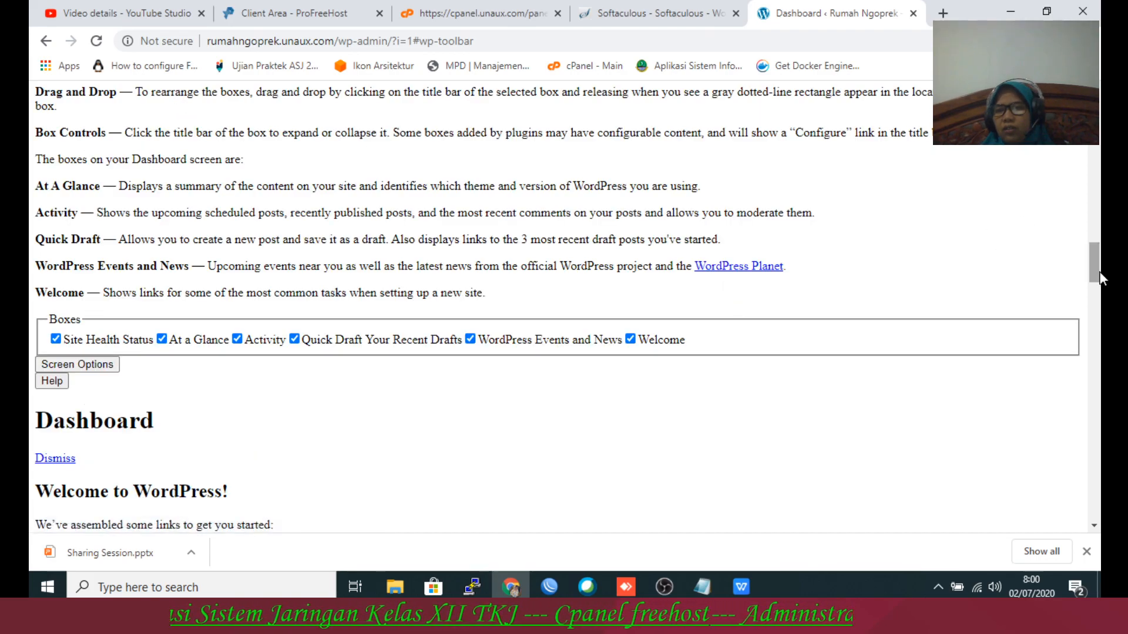
scroll(1094, 264, "up", 1)
left_click_drag(1094, 264, 1091, 103)
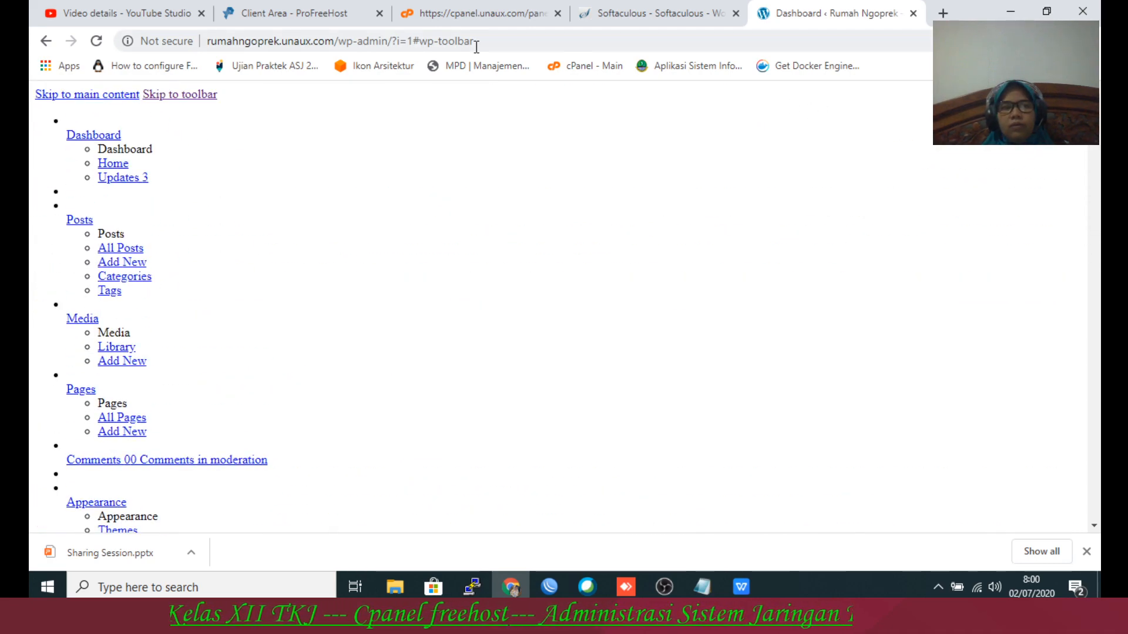
Open rumahngoprek.unaux.com/wp-admin in a new browser tab and look over the dashboard
left_click(943, 13)
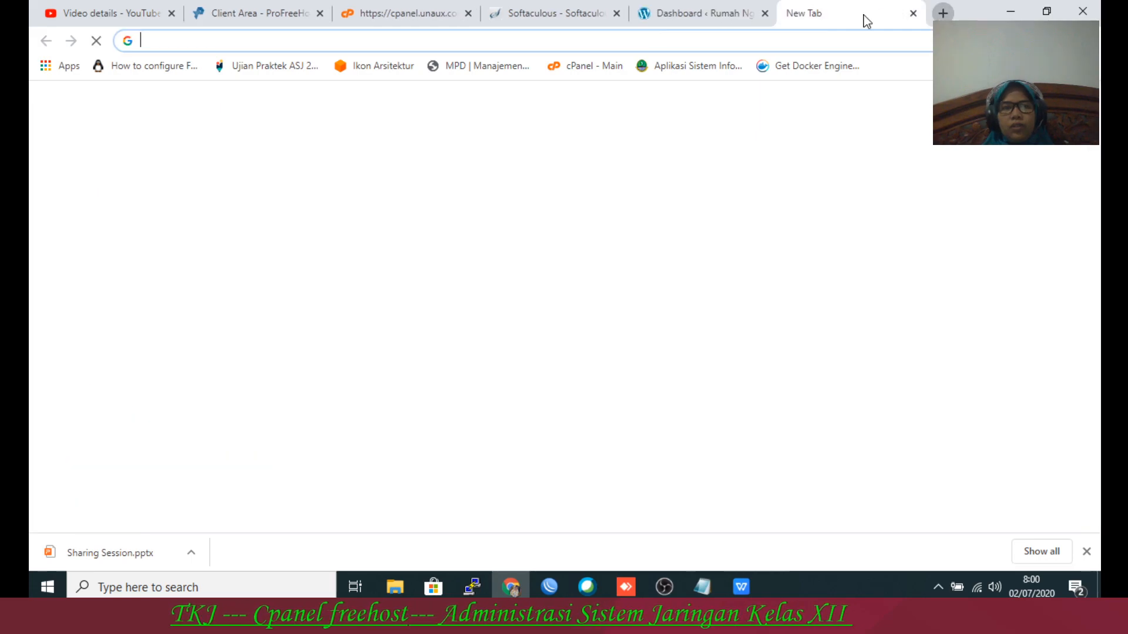
type("r")
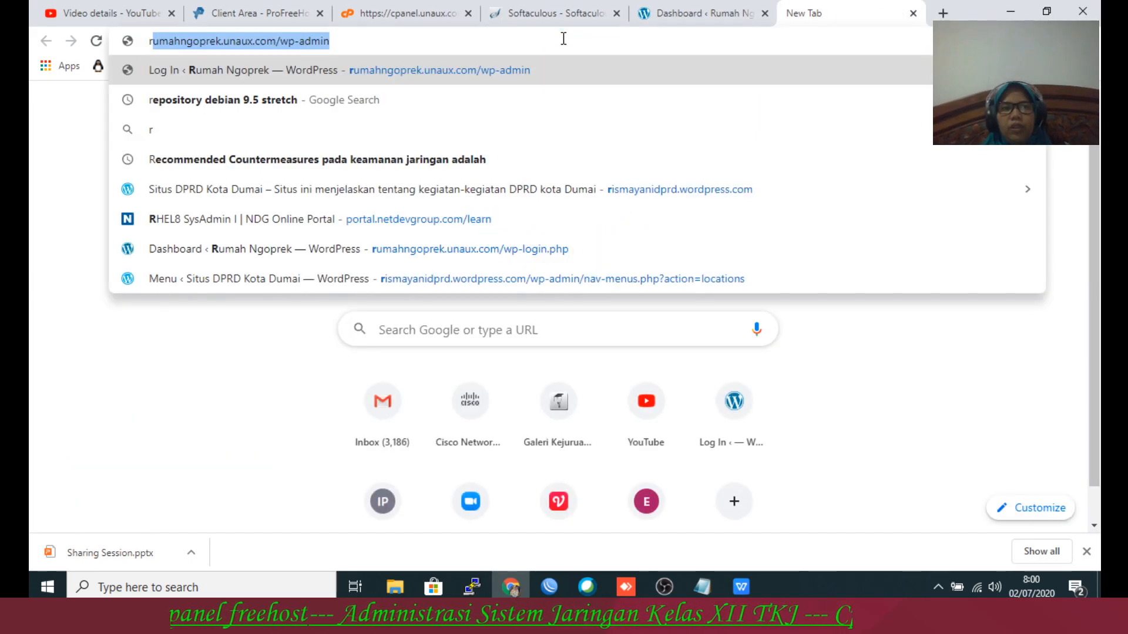
left_click(344, 58)
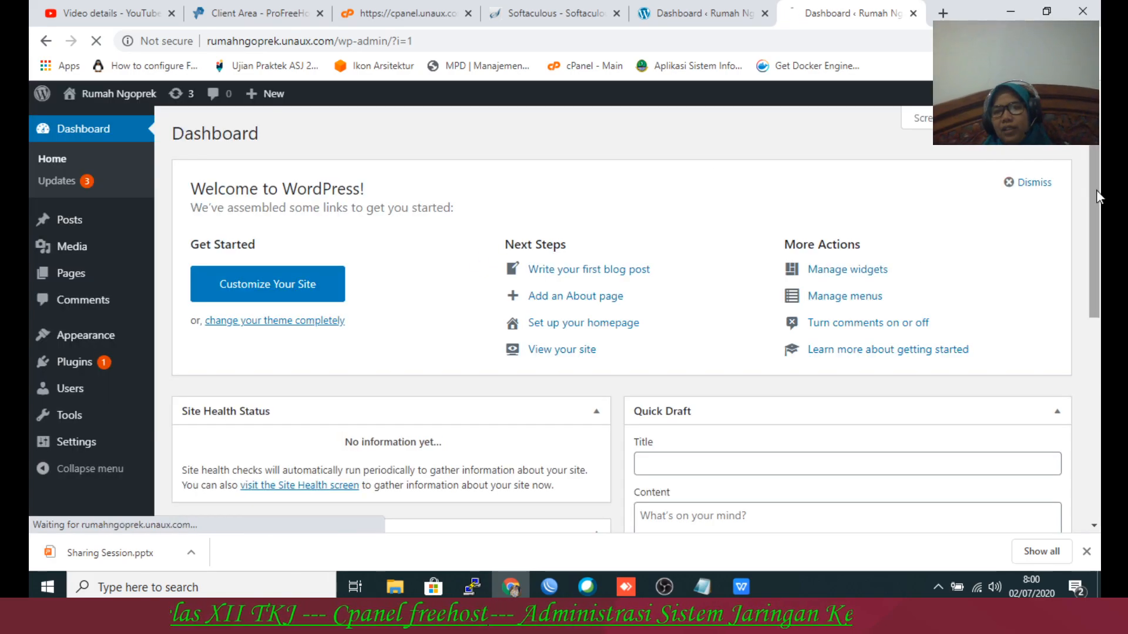
mouse_move(1097, 194)
left_mouse_down()
mouse_move(1101, 382)
mouse_move(1093, 175)
left_mouse_up()
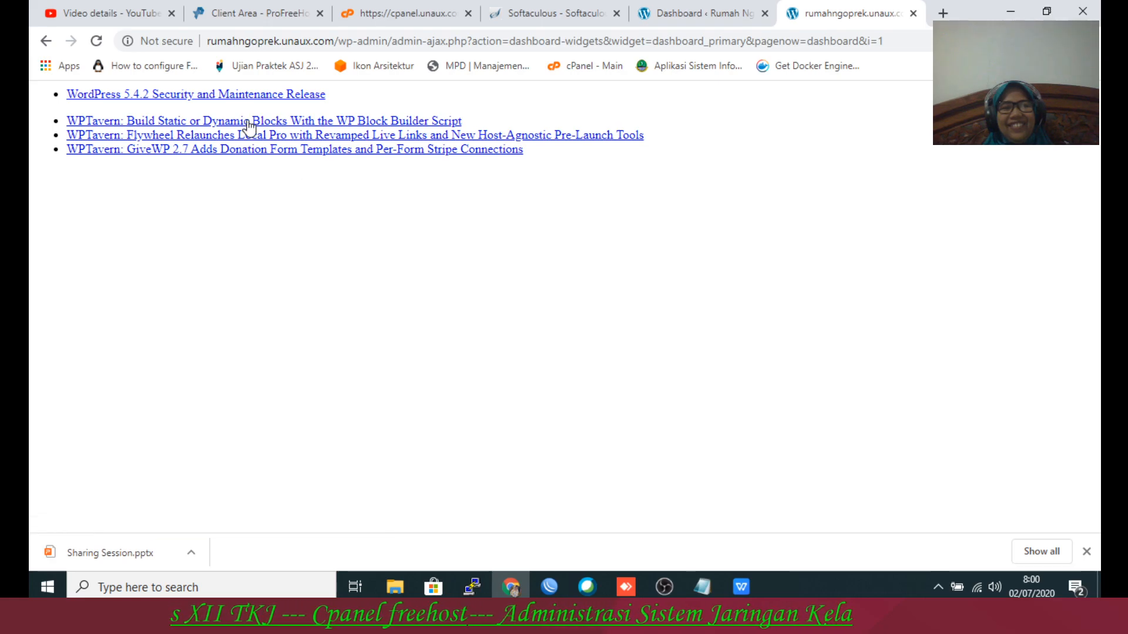
Open the WordPress 5.4.2 Security and Maintenance Release article and look through the Get WordPress download page
left_click(234, 94)
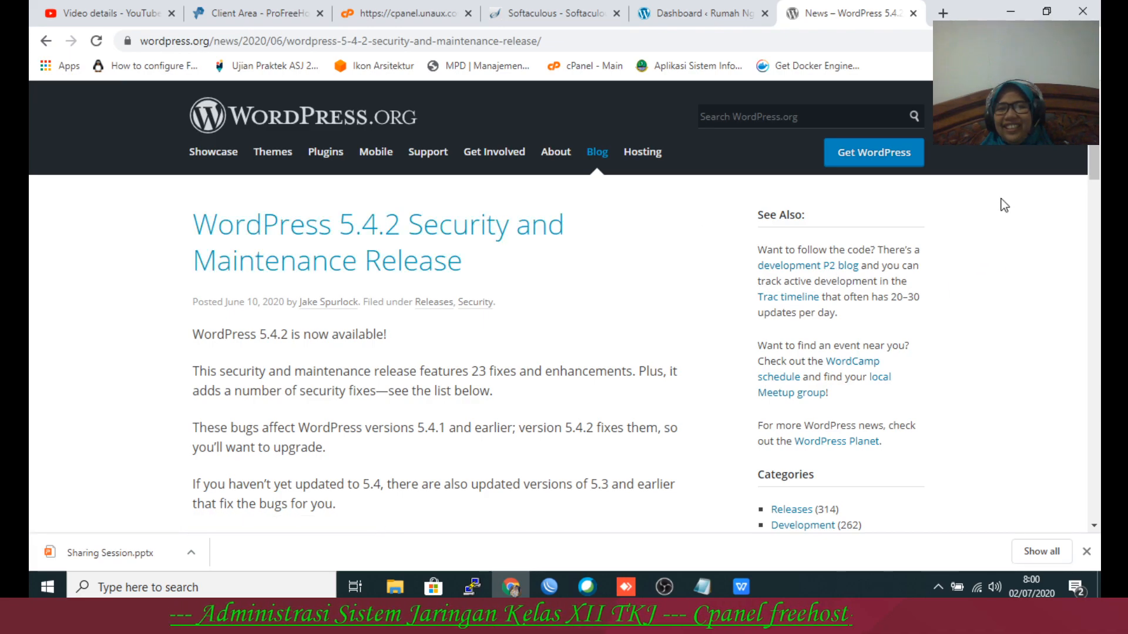
left_click(862, 154)
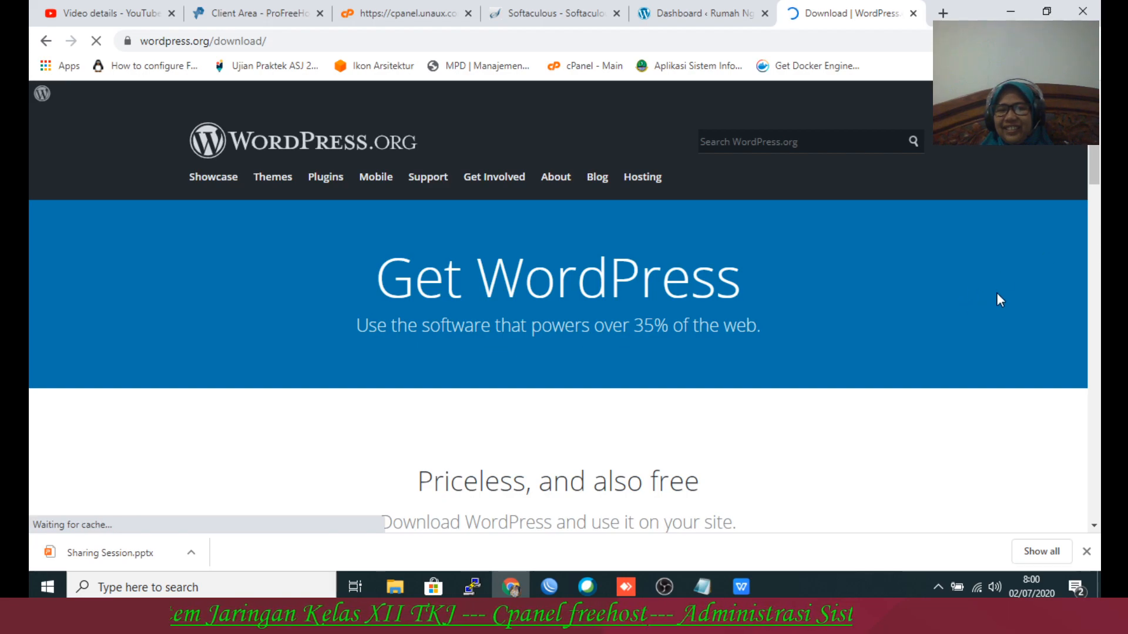
left_click_drag(1095, 150, 1102, 266)
left_click_drag(1102, 276, 1099, 123)
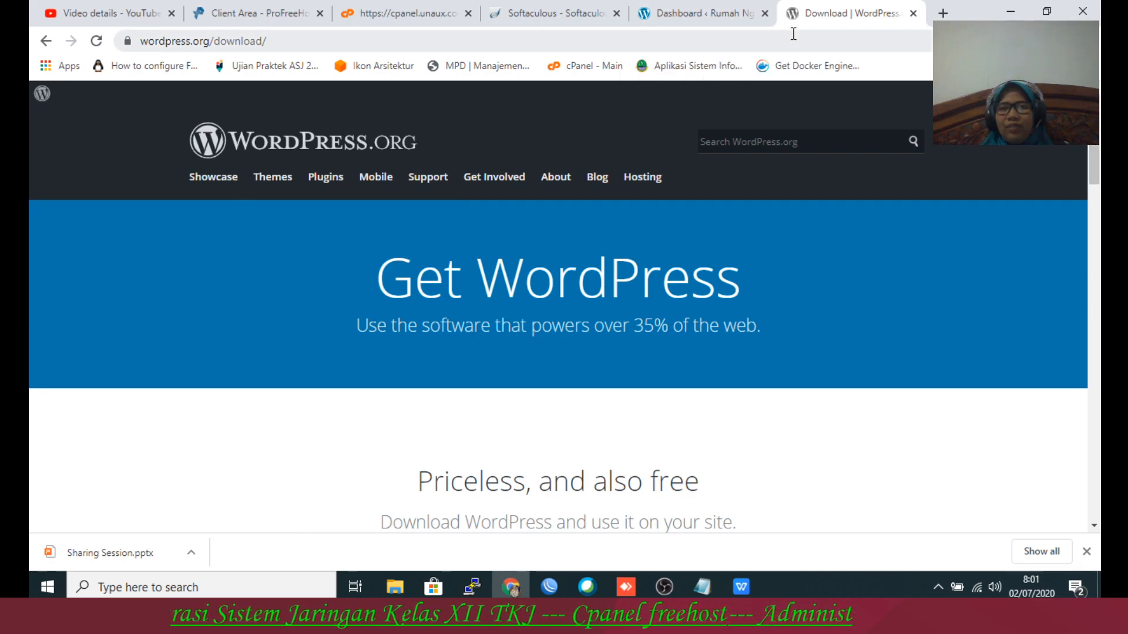
Load rumahngoprek.unaux.com/wp-admin again in place of the download page and close the tab with the unstyled dashboard
left_click(764, 44)
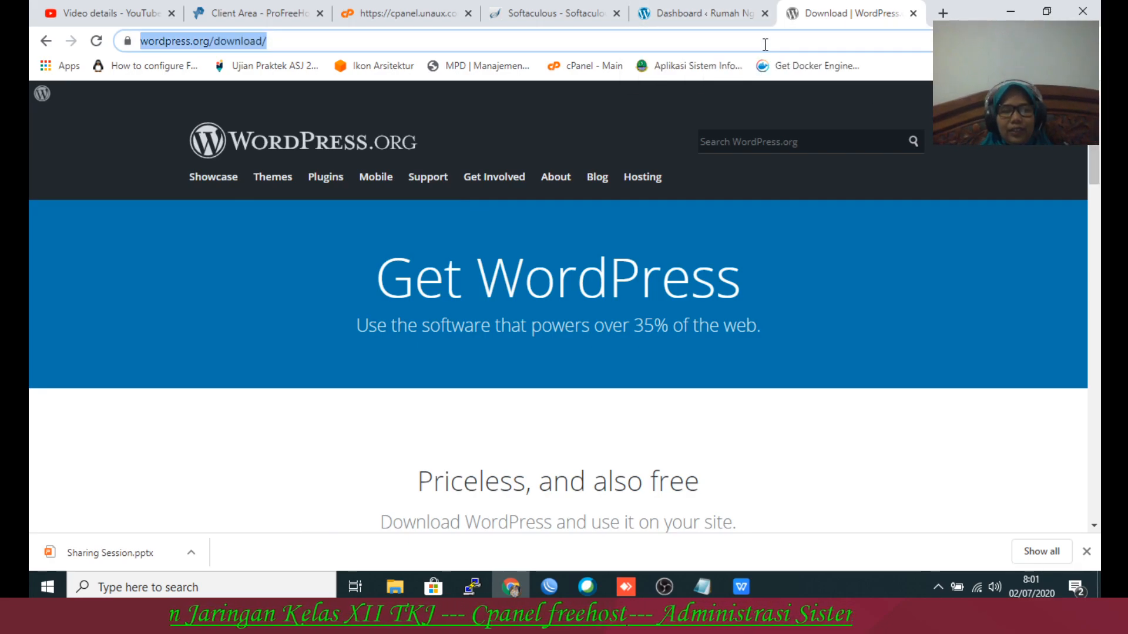
type("r")
key("Return")
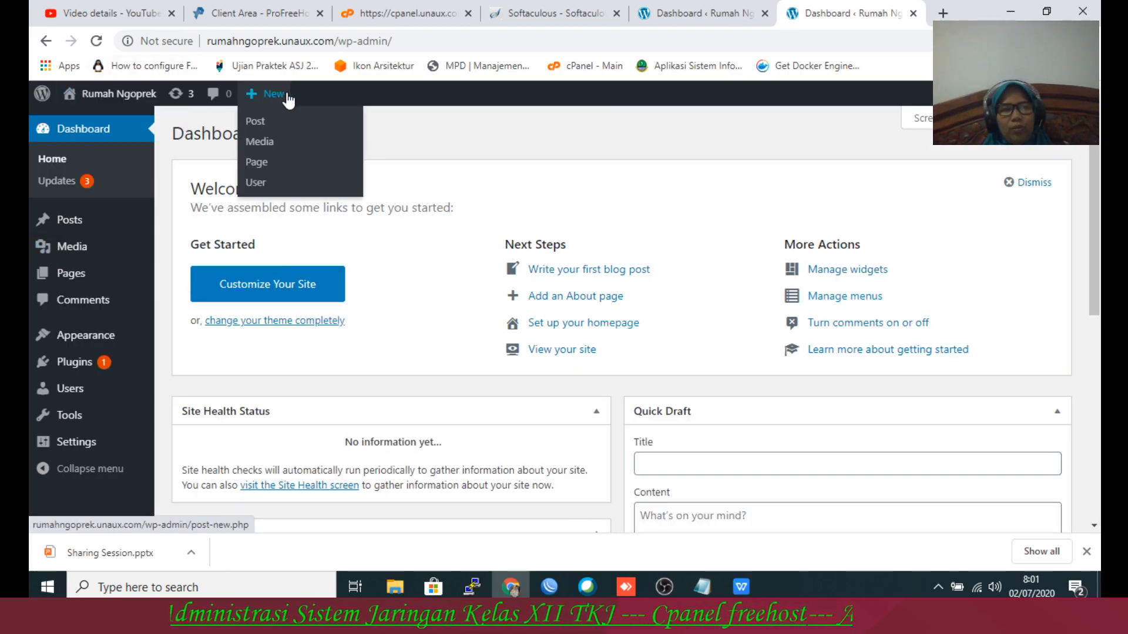
mouse_move(279, 100)
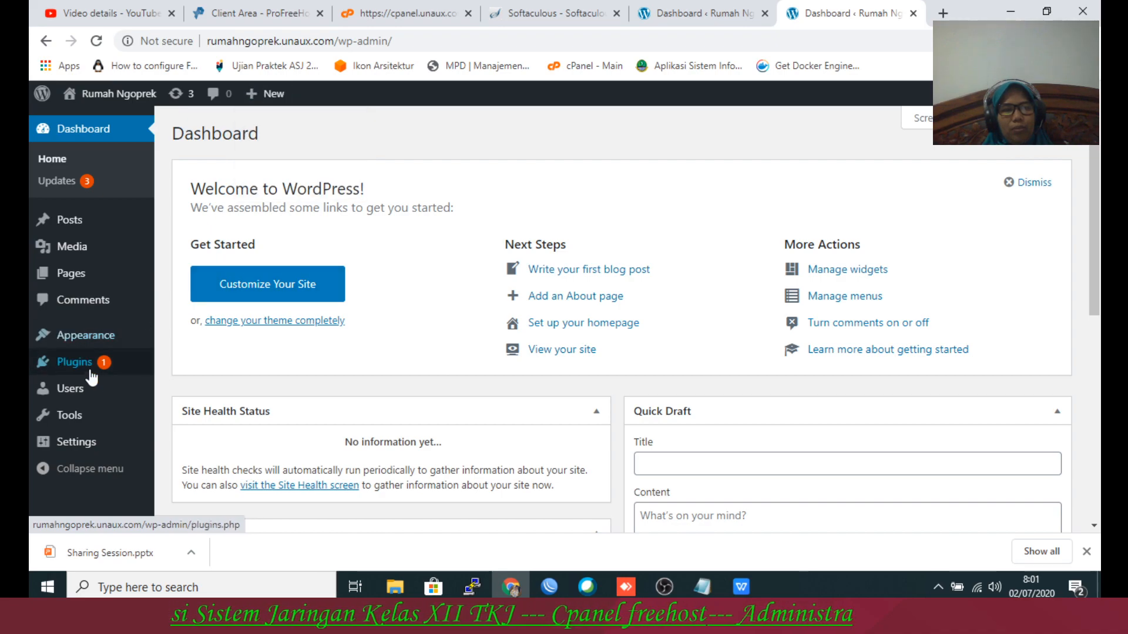
mouse_move(102, 342)
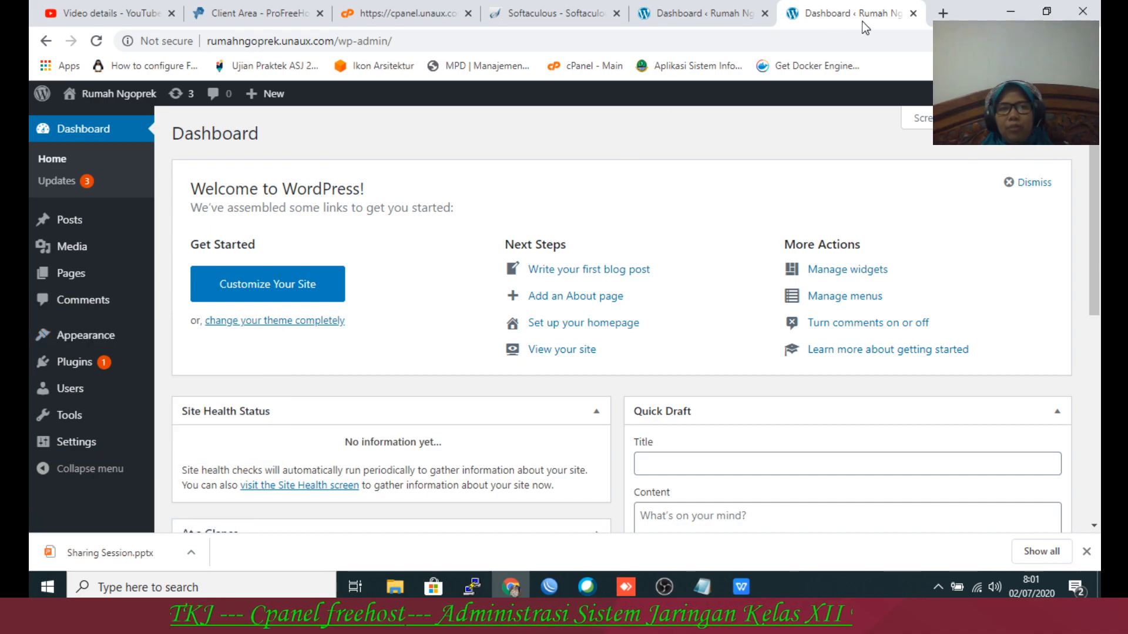
left_click(717, 16)
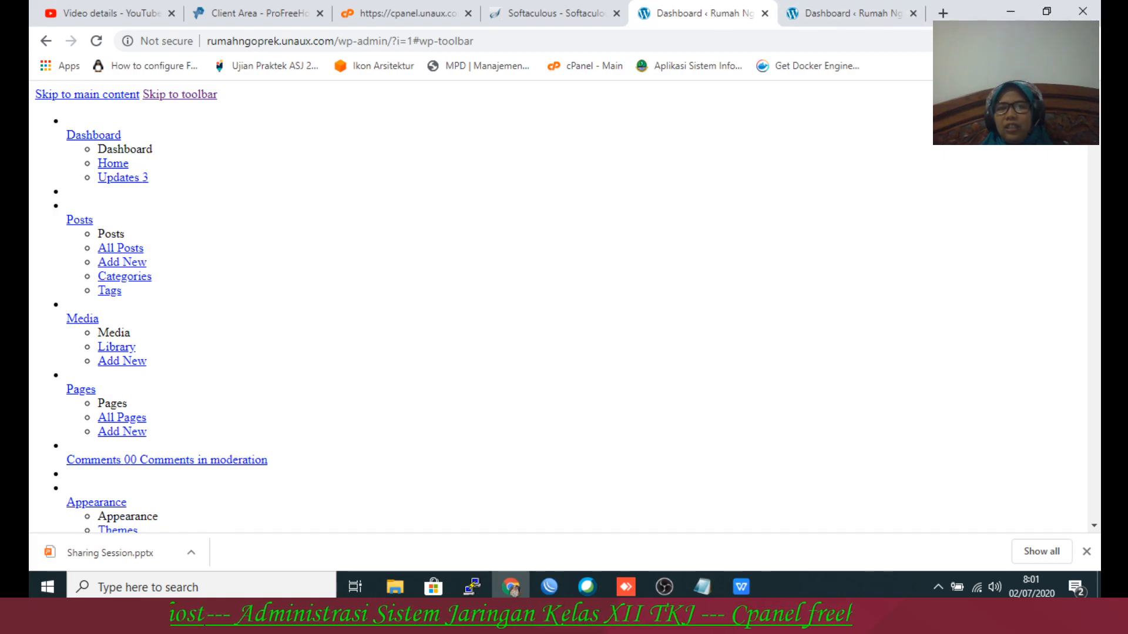
left_click(765, 14)
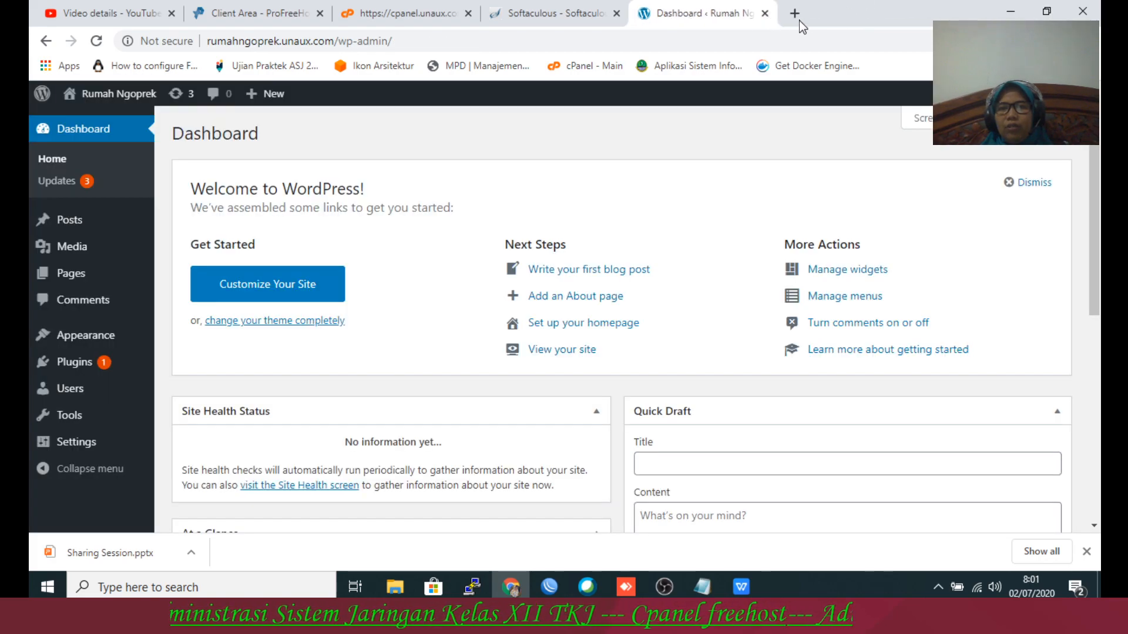
Open the public home page of rumahngoprek.unaux.com in a new tab, leaving wp-admin out of the address
left_click(794, 14)
type("ru")
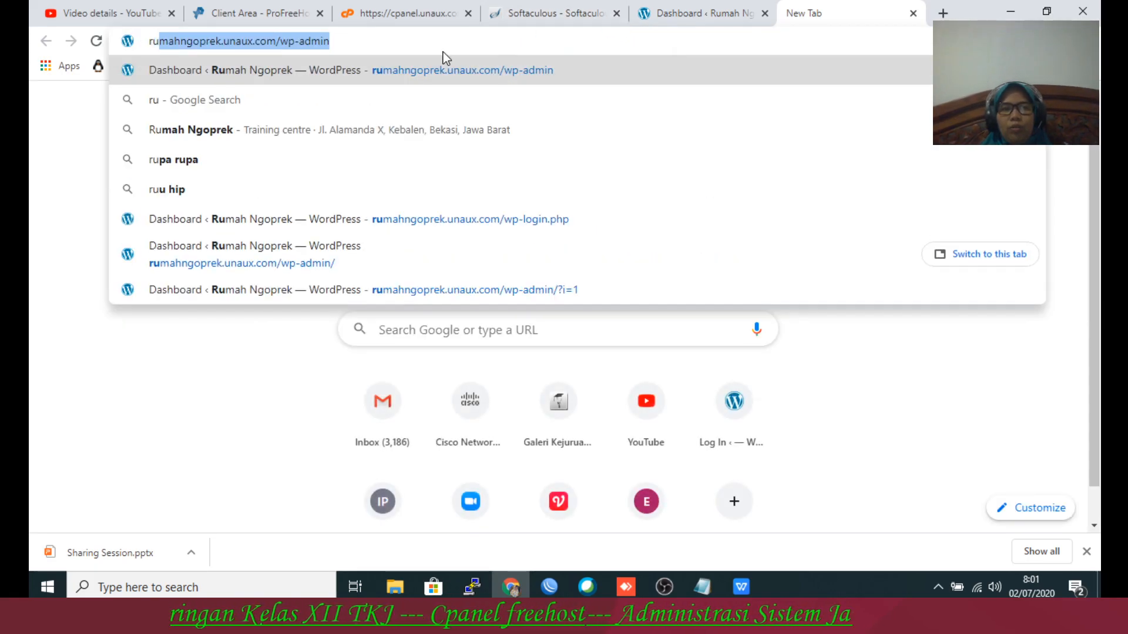
key("Right")
key("BackSpace")
key("BackSpace")
key("BackSpace")
key("BackSpace")
key("BackSpace")
key("BackSpace")
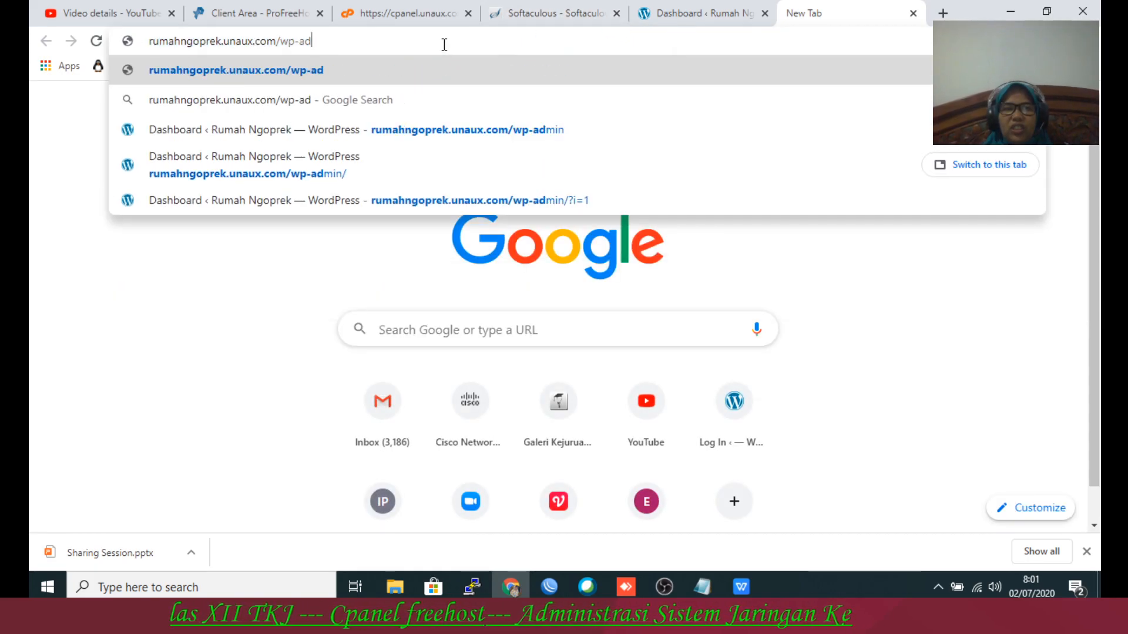
key("BackSpace")
key("BackSpace")
key("BackSpace")
key("Return")
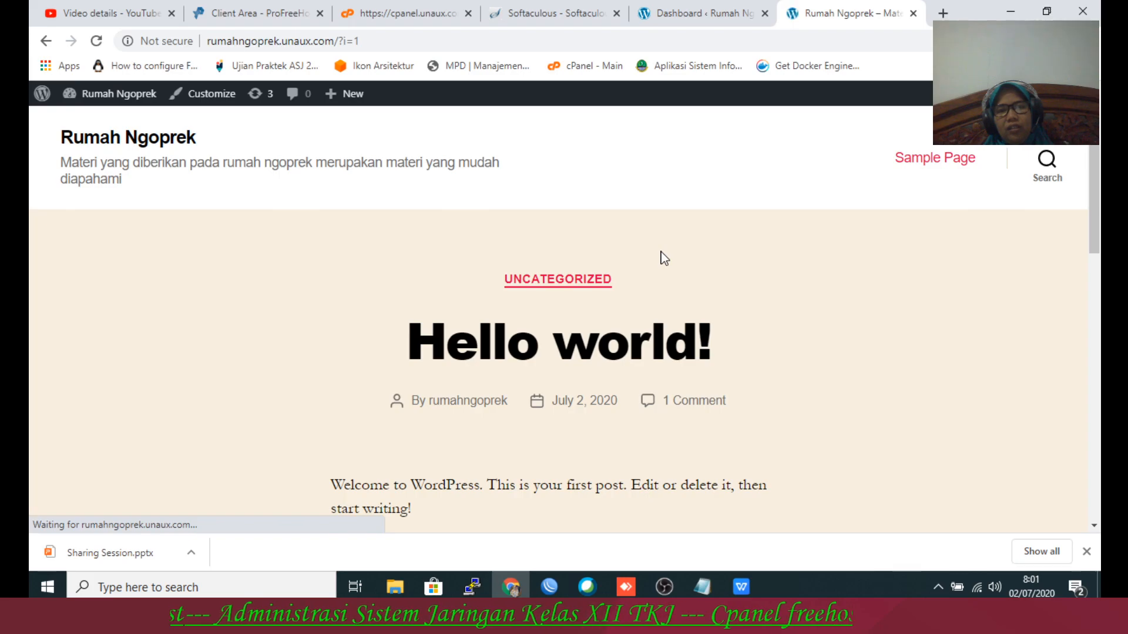
Try to open the new post editor from the WordPress dashboard, checking other tabs while it loads, and return to the dashboard
left_click(685, 19)
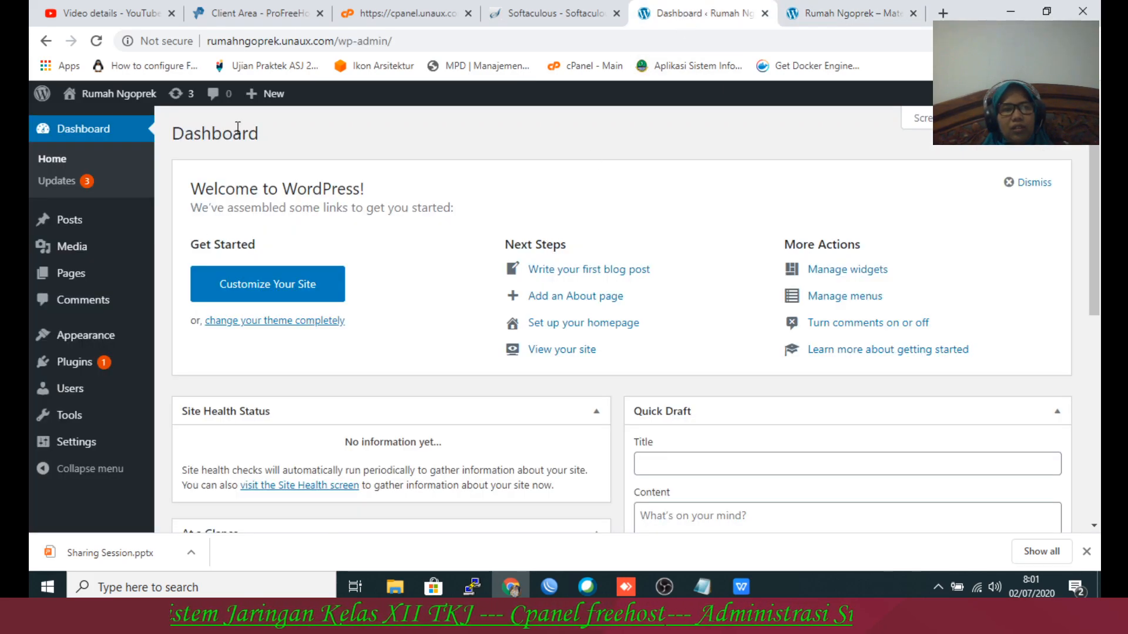
left_click(271, 98)
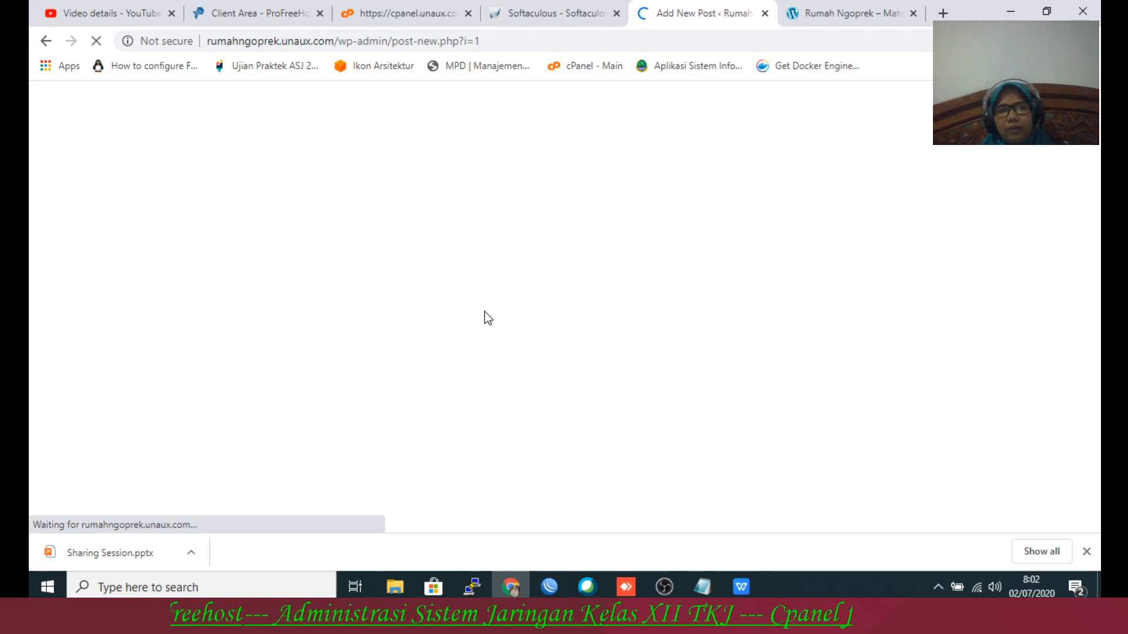
left_click(563, 14)
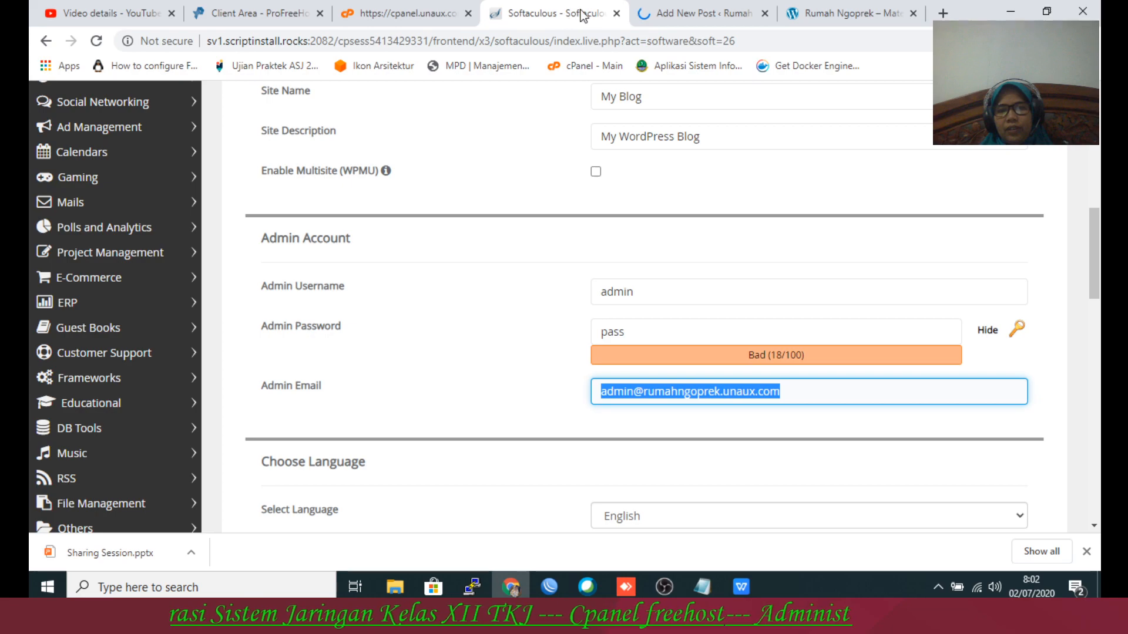
left_click(701, 17)
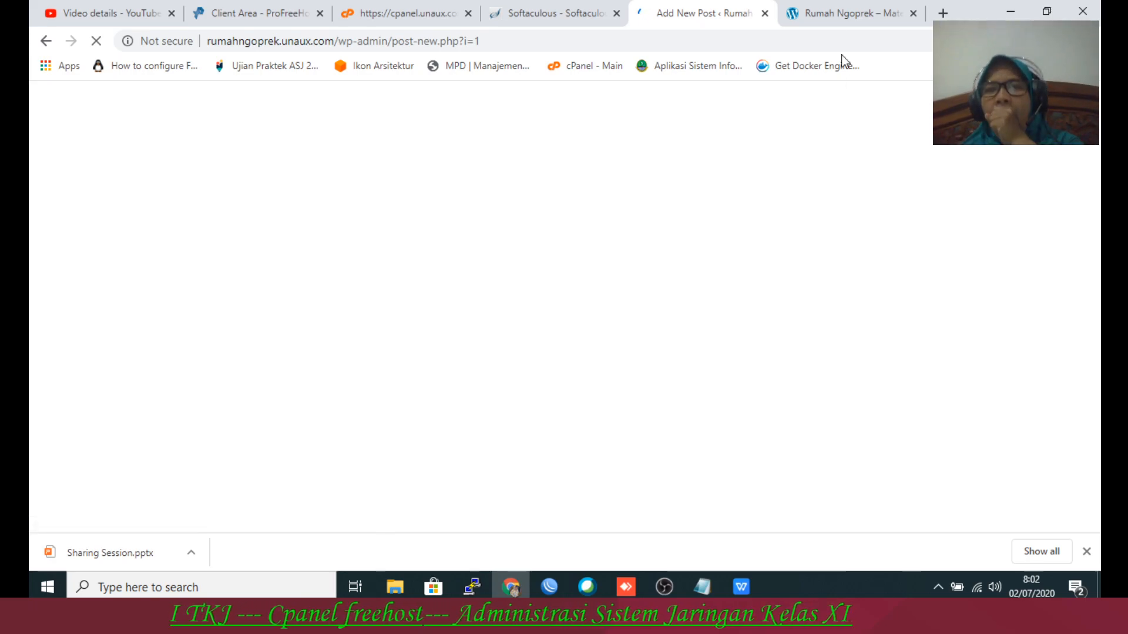
left_click(832, 17)
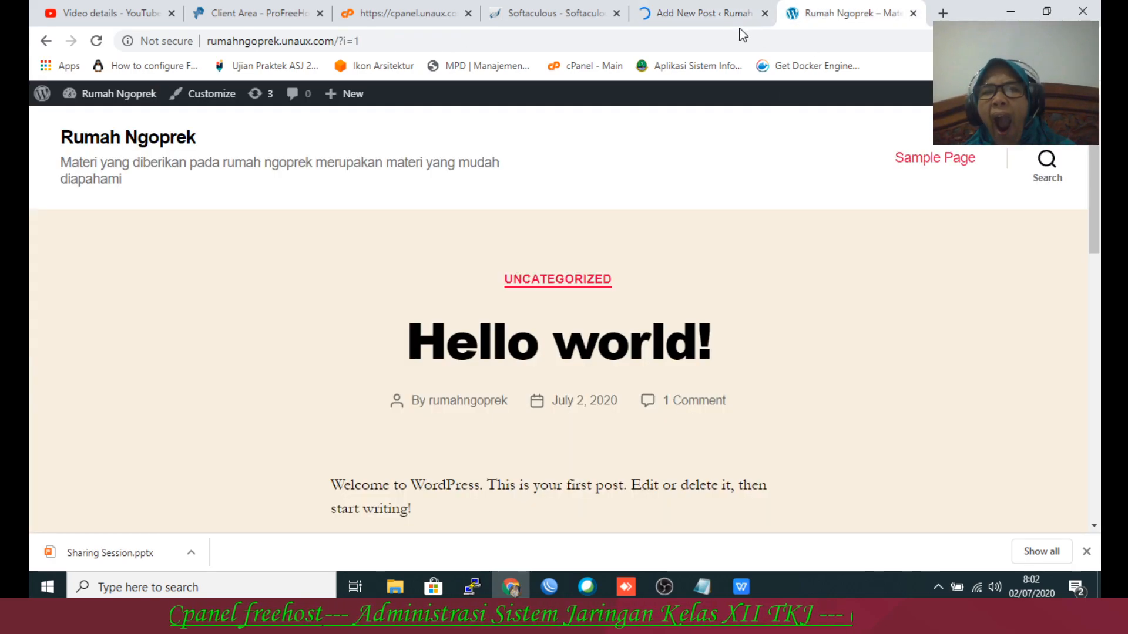
left_click(715, 18)
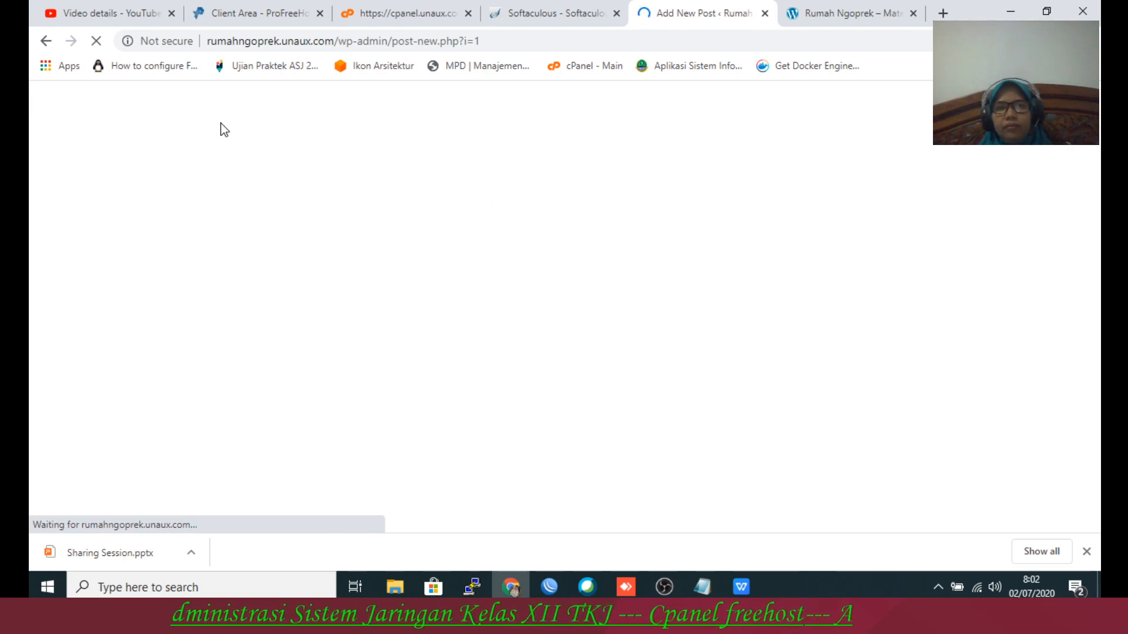
left_click(47, 43)
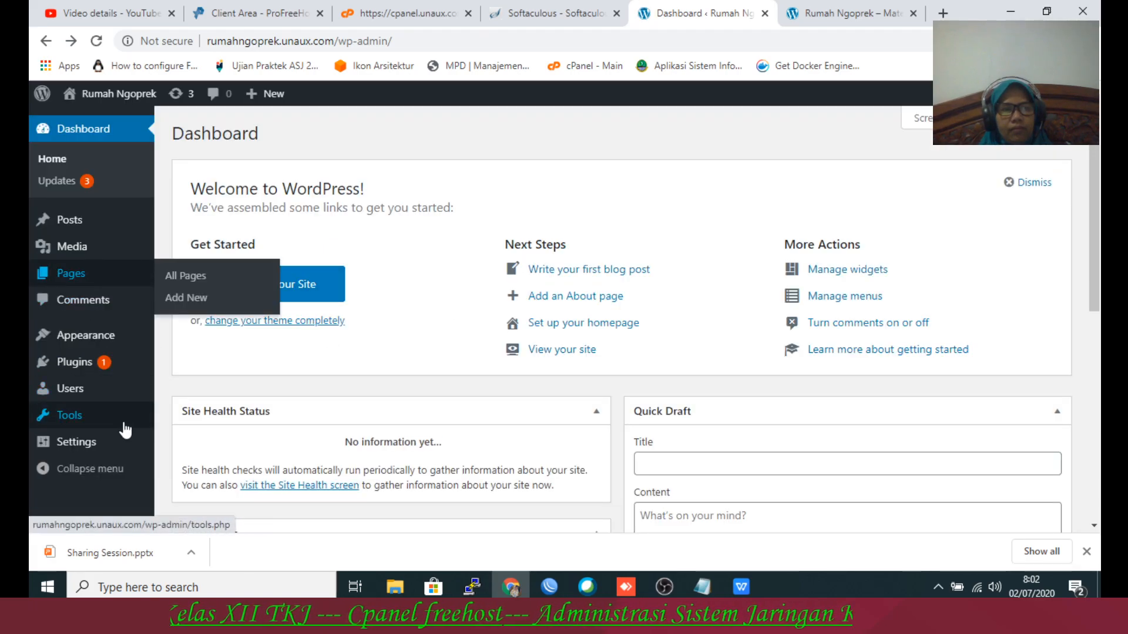
Open the Themes page of the WordPress admin area and reload it to fix its layout
mouse_move(104, 346)
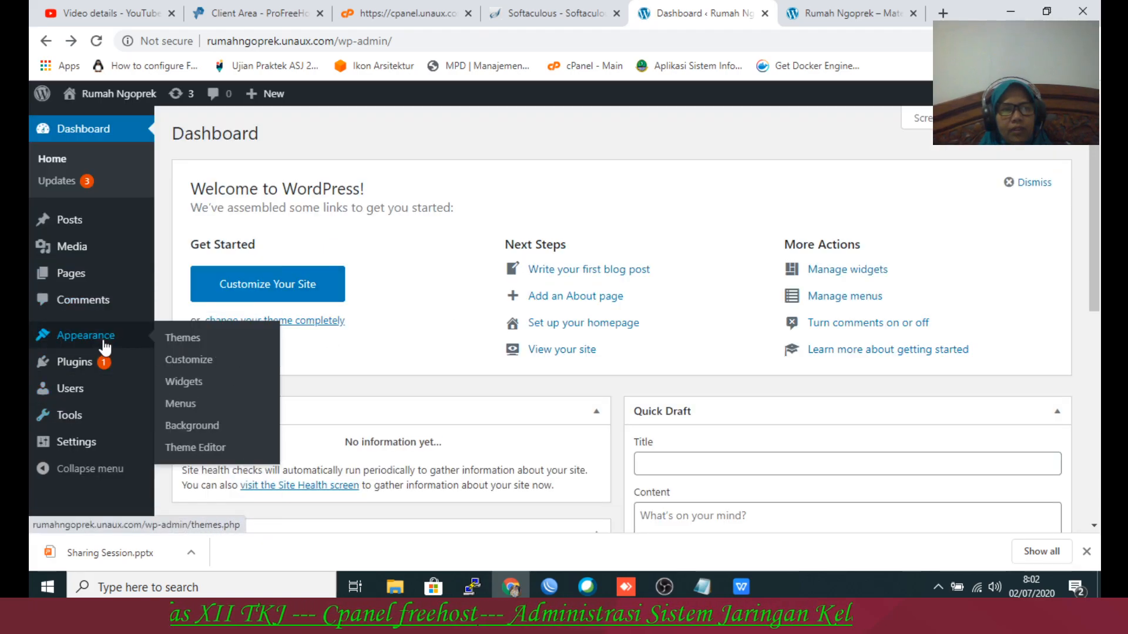
left_click(183, 340)
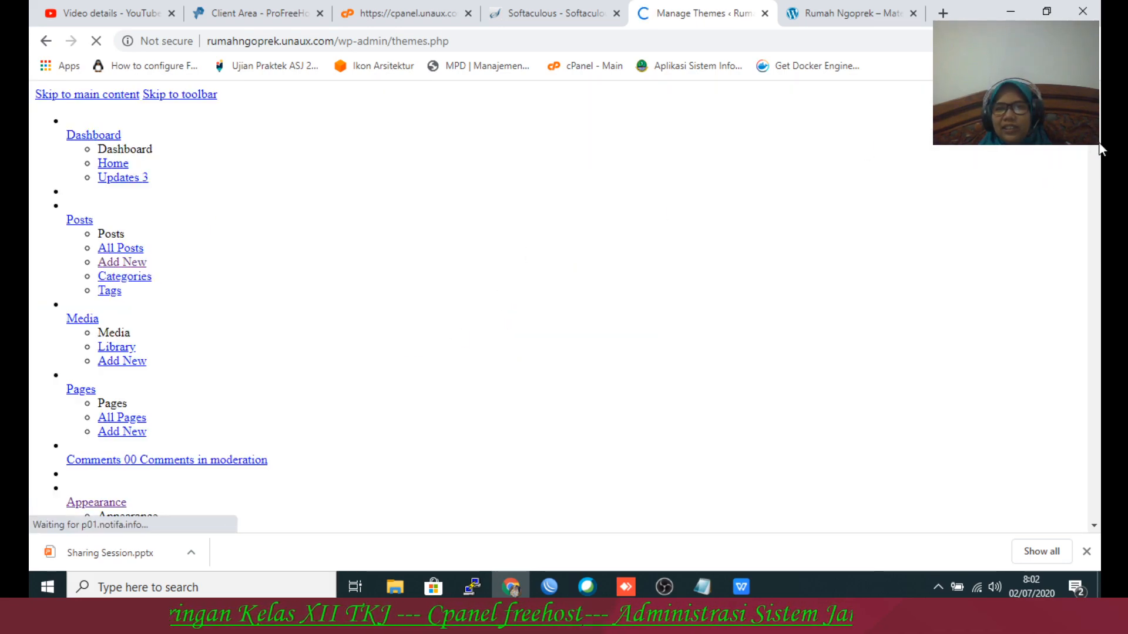
left_click_drag(1099, 130, 1102, 415)
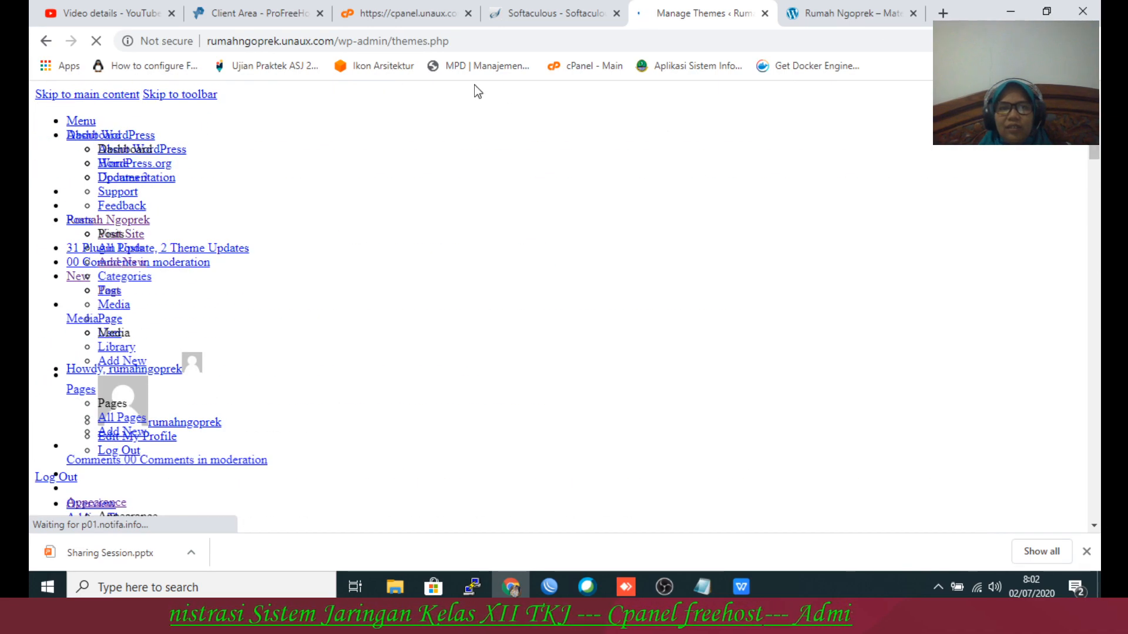
left_click(100, 38)
left_click(98, 41)
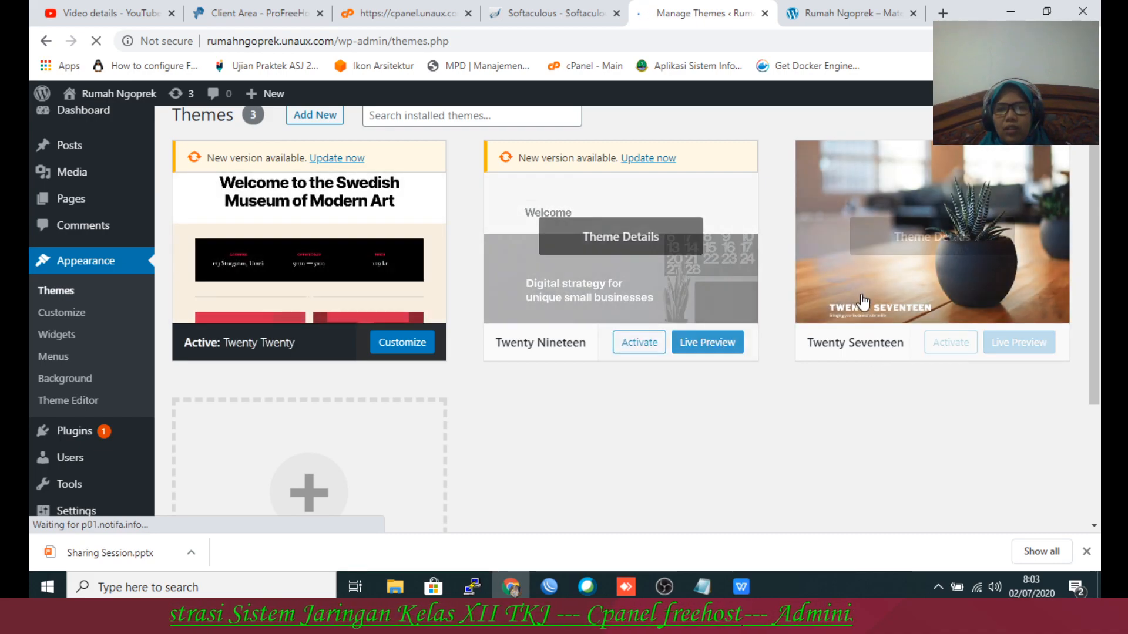
Activate the Twenty Seventeen theme and open the site in a new tab to view the change
left_click(951, 346)
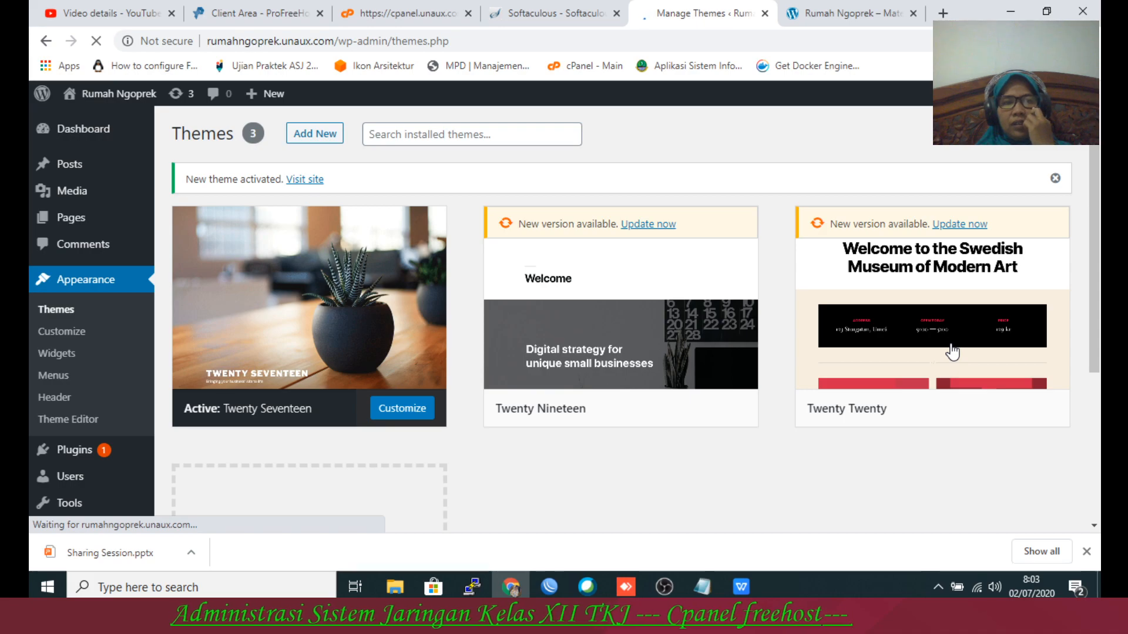
right_click(302, 179)
left_click(332, 189)
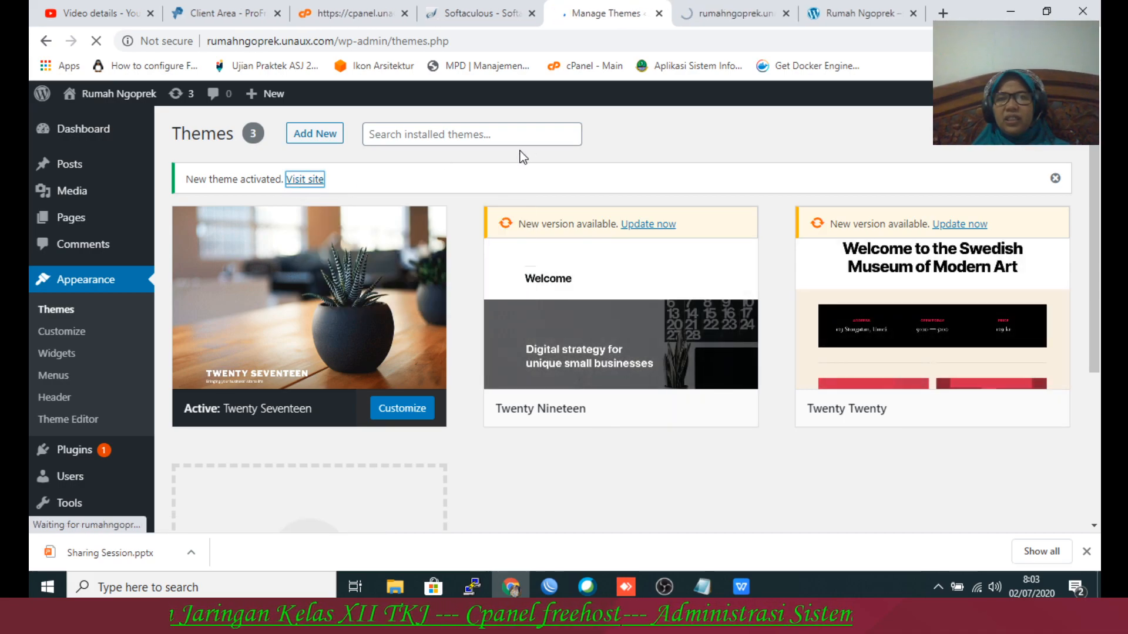
left_click(724, 19)
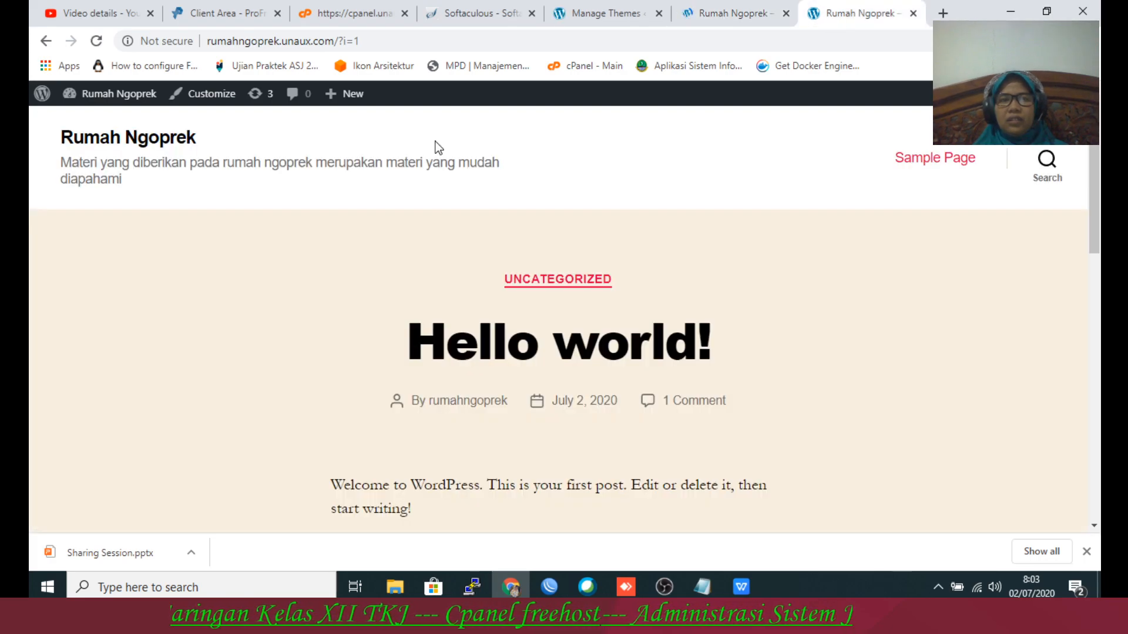
Reload the public home page to view the Twenty Seventeen theme, and close the duplicate site tab before returning to the Themes page
left_click(97, 41)
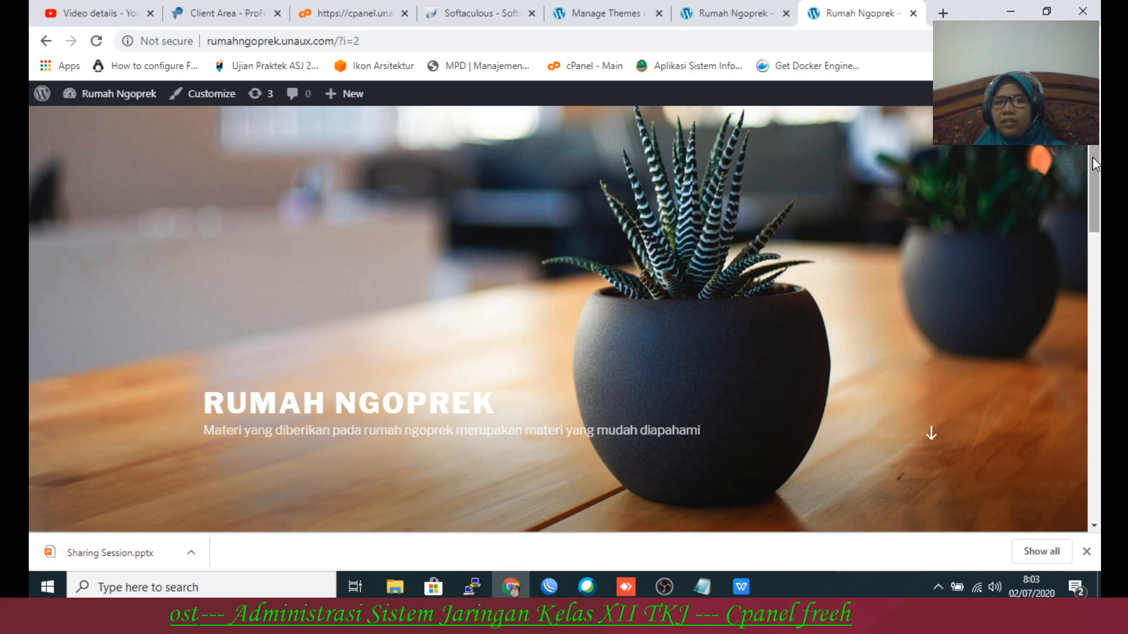
mouse_move(1094, 163)
left_mouse_down()
mouse_move(1098, 360)
mouse_move(1097, 144)
left_mouse_up()
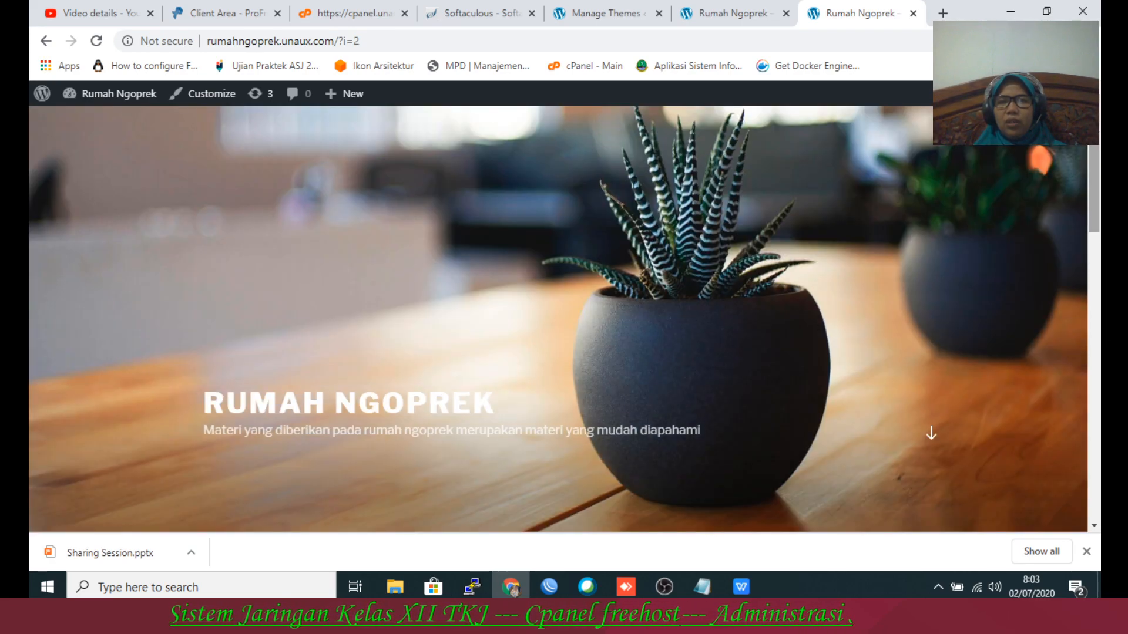
left_click(738, 15)
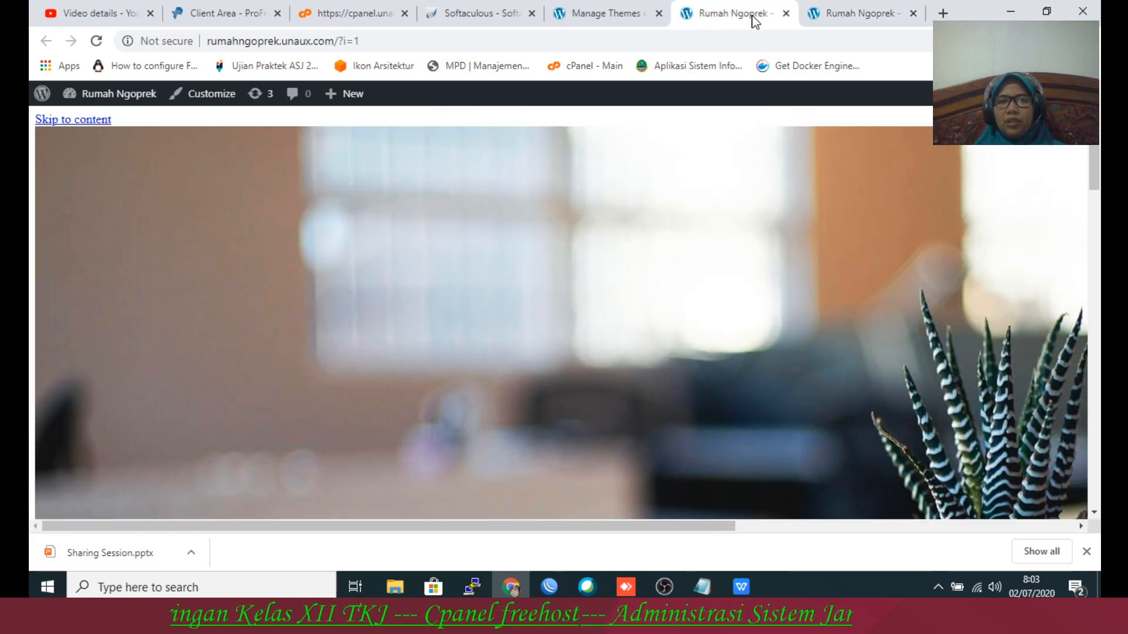
left_click(786, 13)
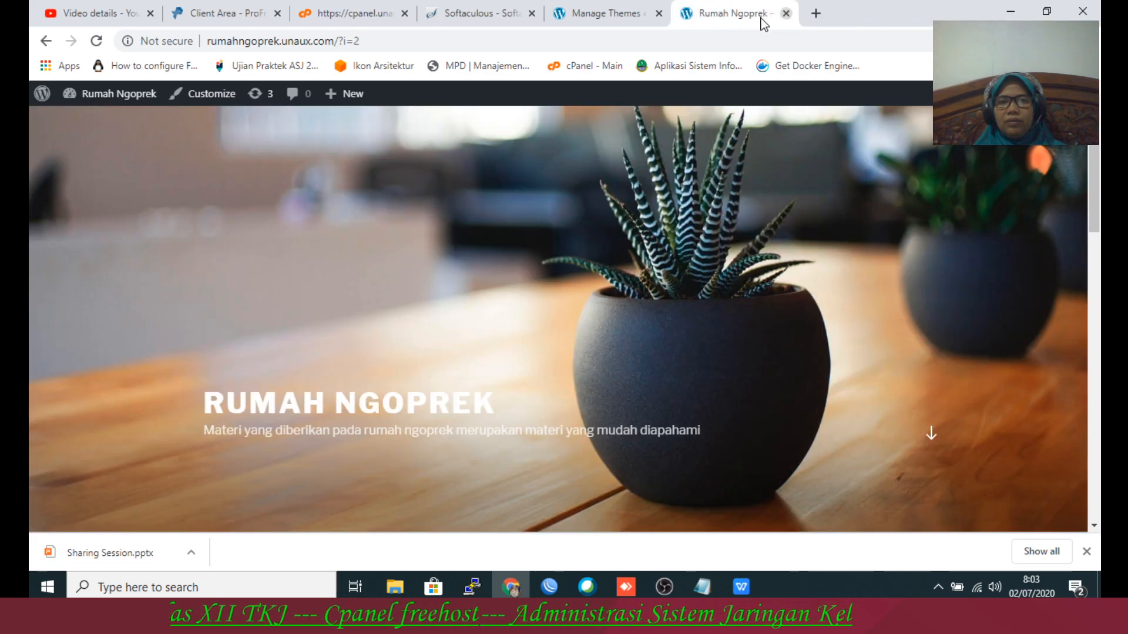
left_click(592, 18)
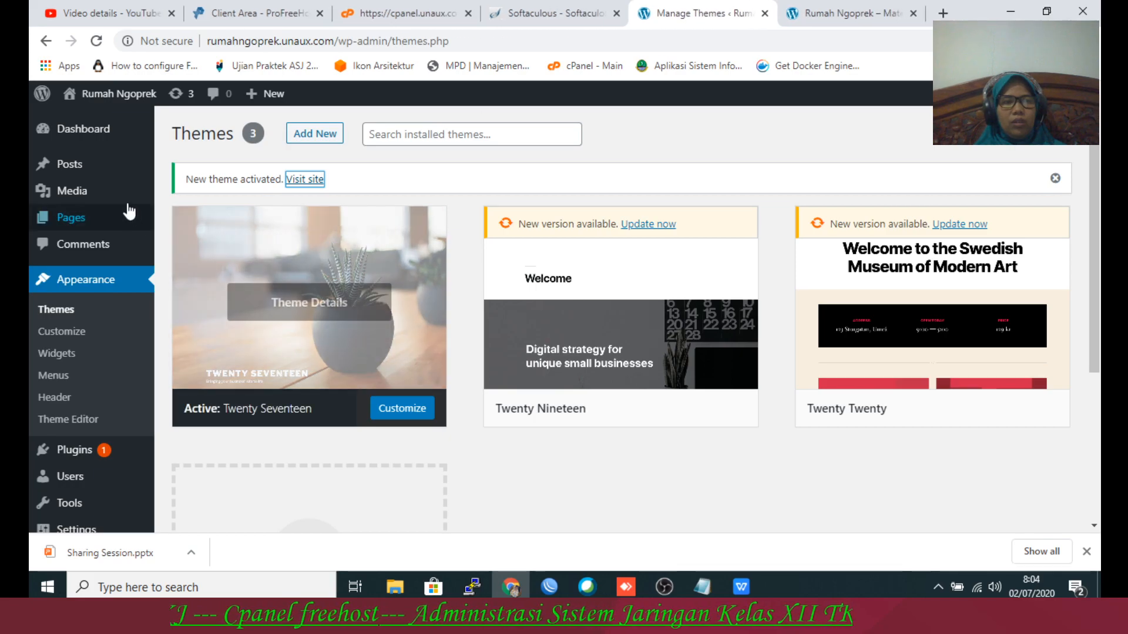
mouse_move(75, 172)
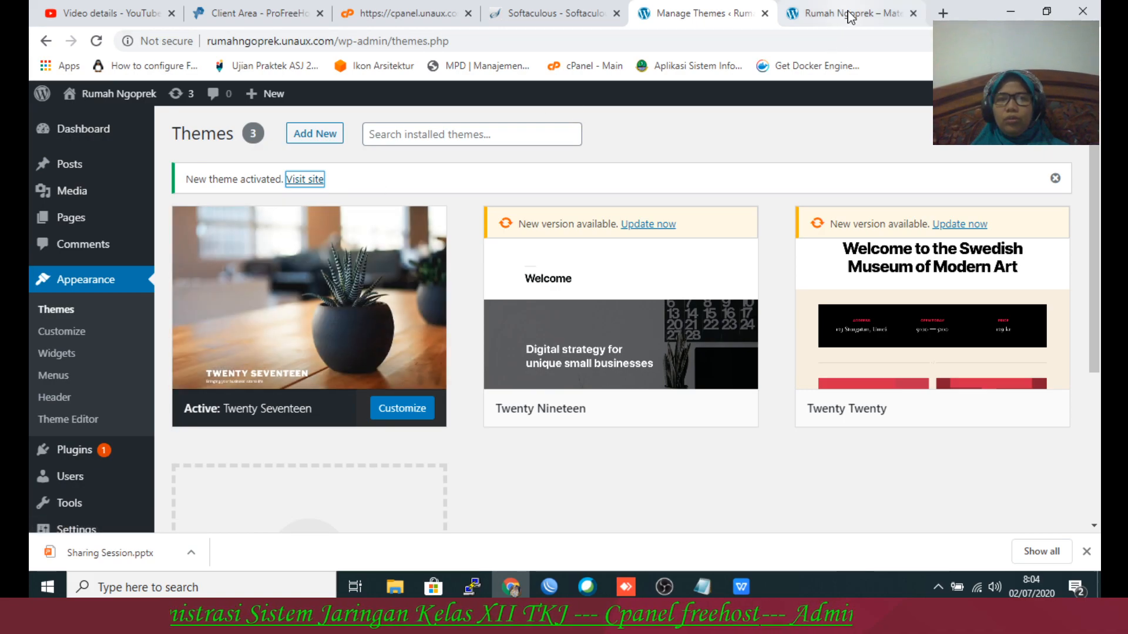
Switch to the hosting control panel and review its sections from Preferences down to the Softaculous Apps Installer under Software
left_click(406, 14)
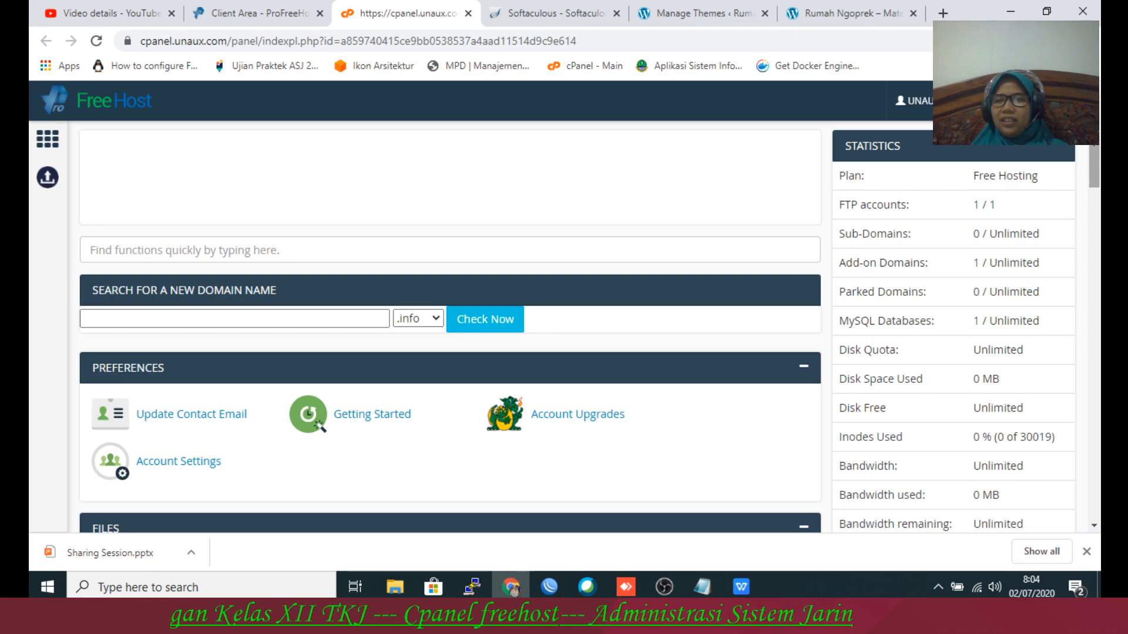
left_click_drag(1099, 144, 1102, 210)
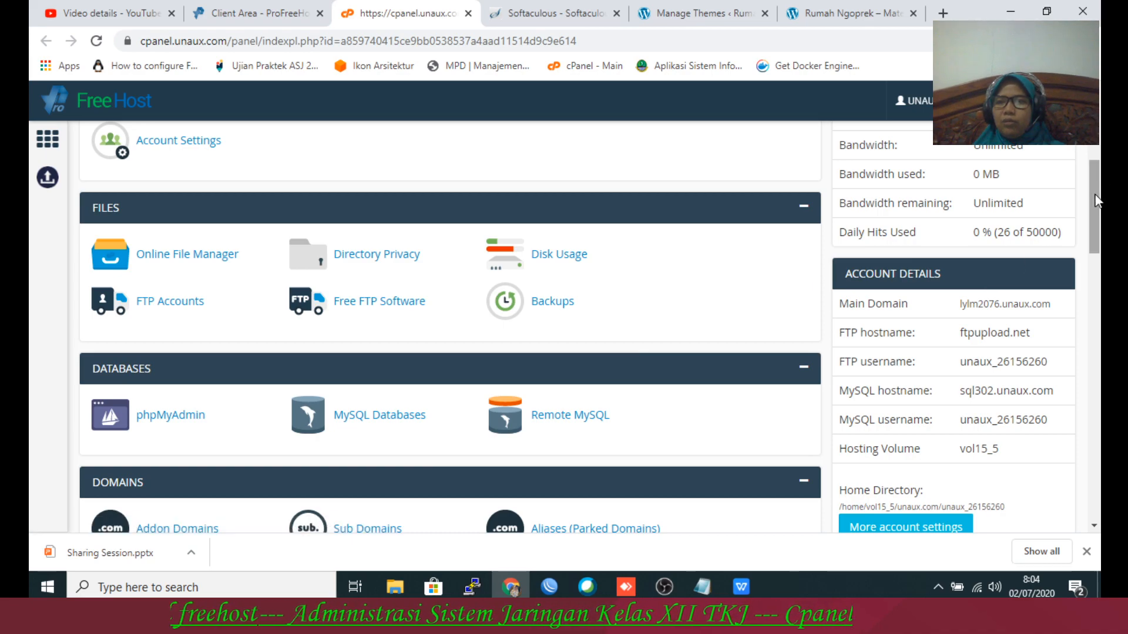
scroll(1102, 233, "down", 2)
scroll(1102, 233, "down", 4)
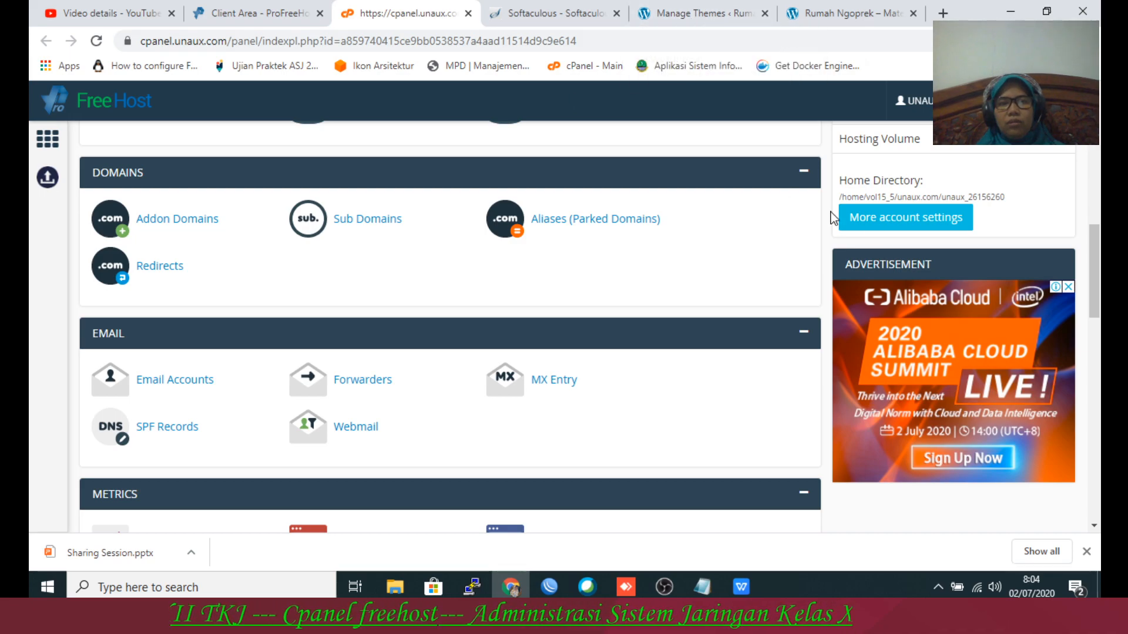
left_click_drag(1098, 262, 1102, 379)
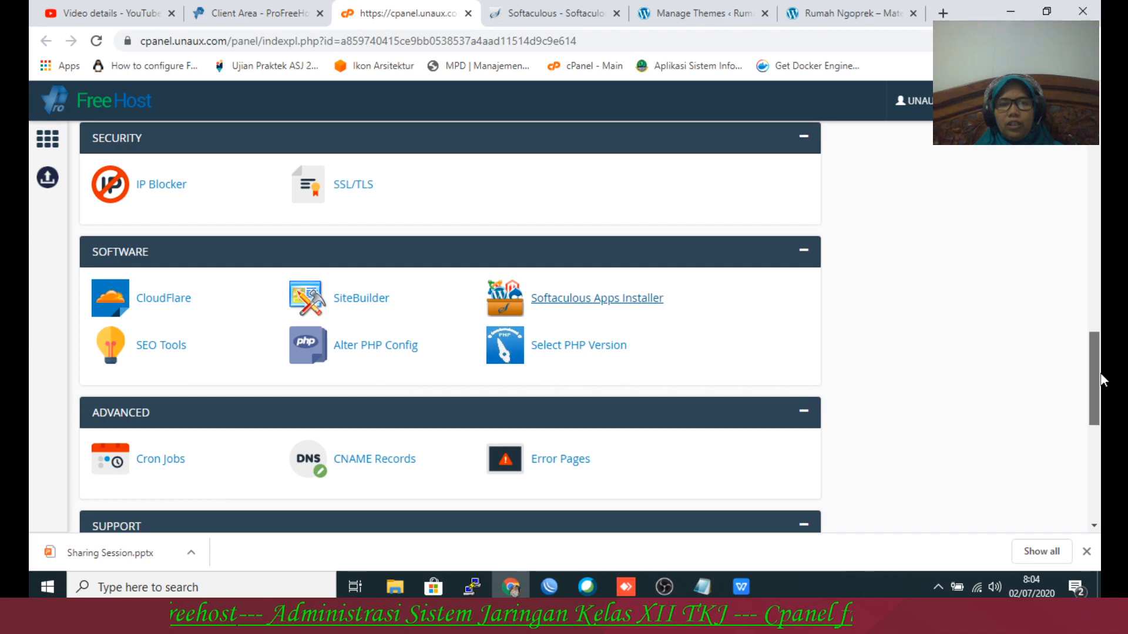
scroll(1102, 379, "down", 1)
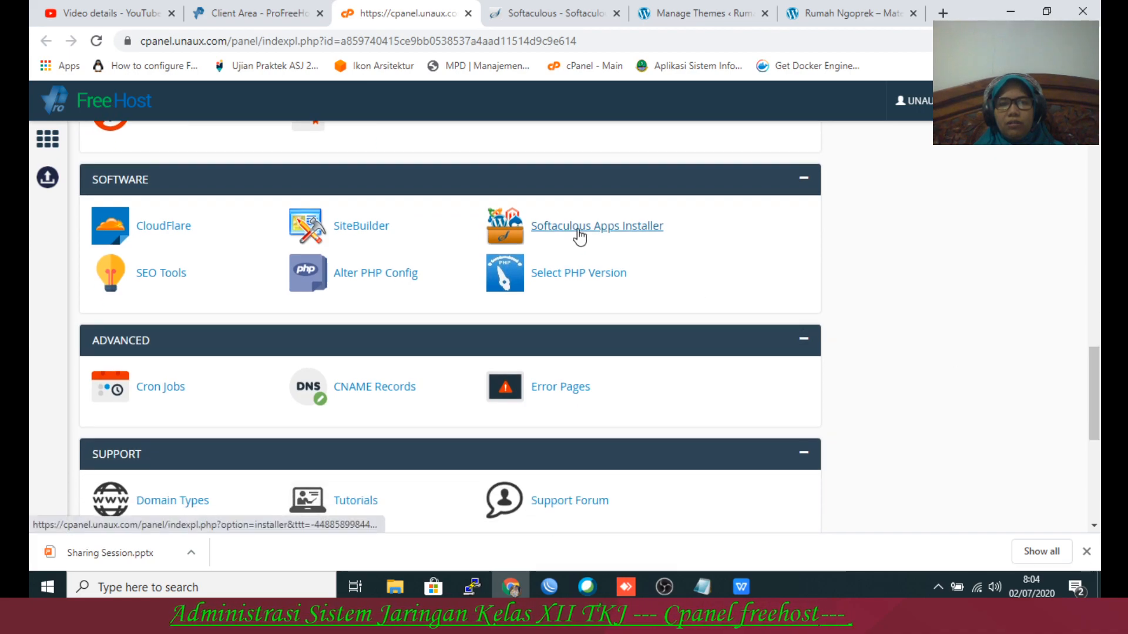